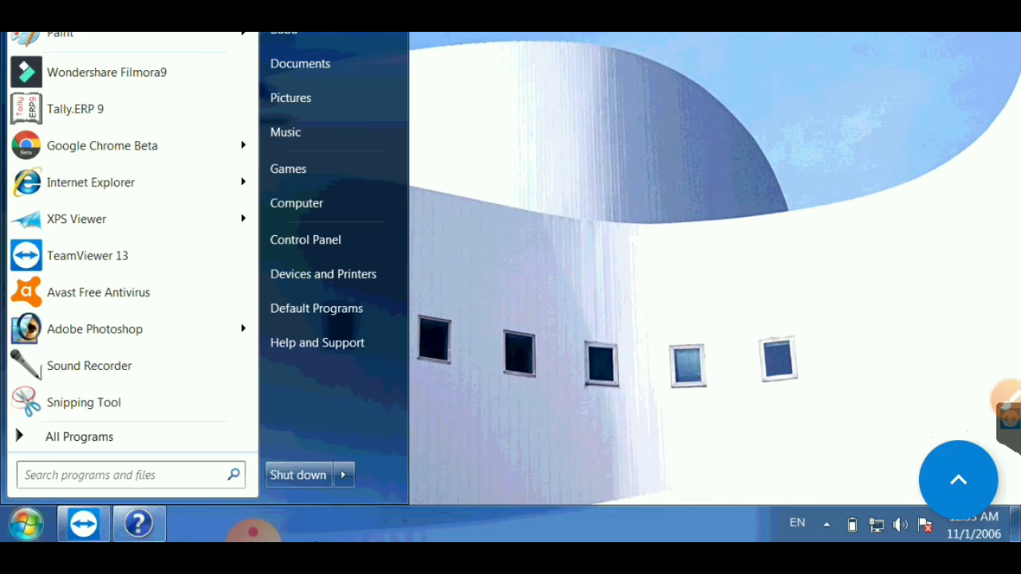
Search the computer's programs and files for "paint".
click(959, 479)
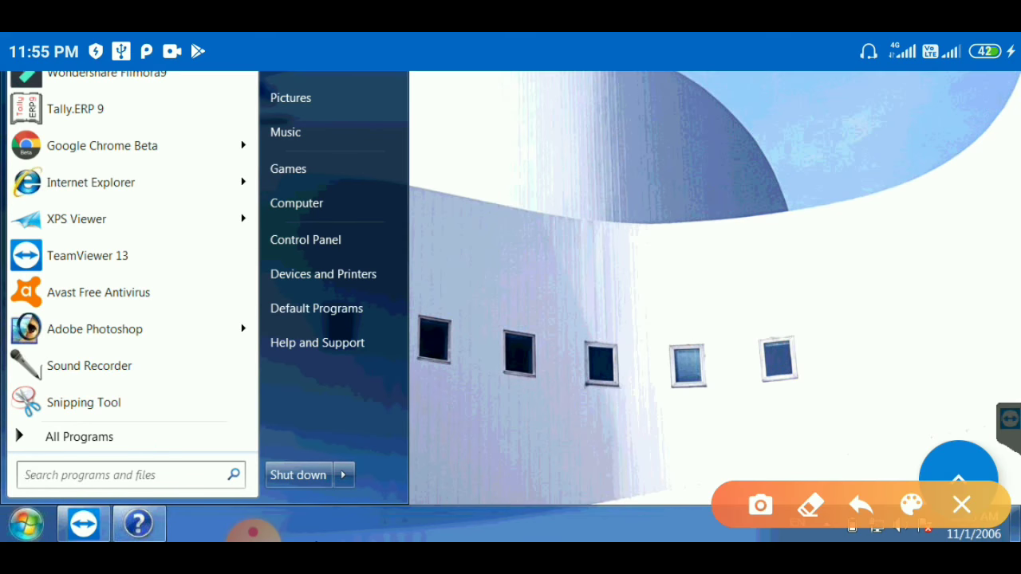
drag(167, 445, 351, 309)
drag(191, 345, 160, 448)
drag(289, 421, 161, 450)
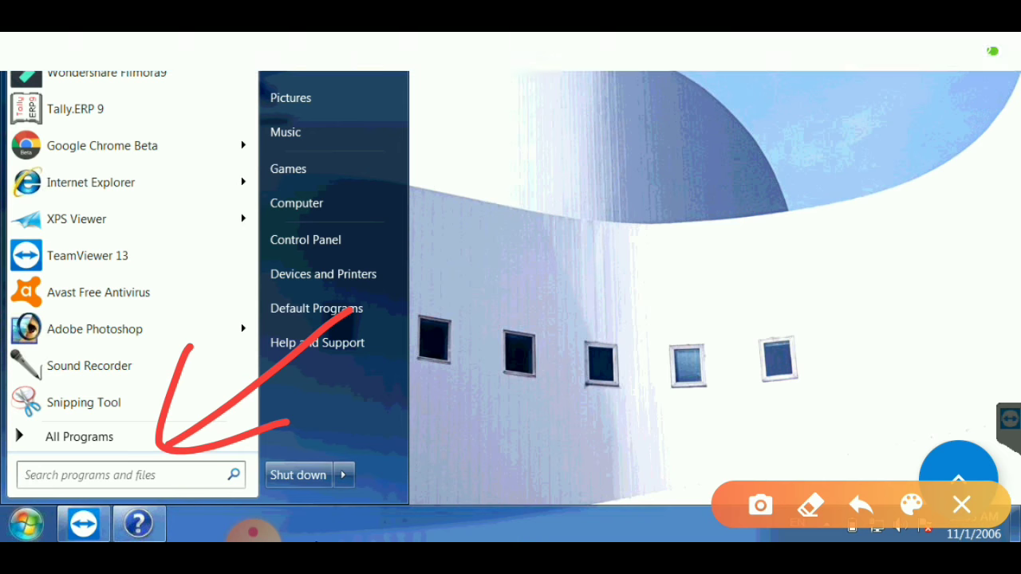
text(pa)
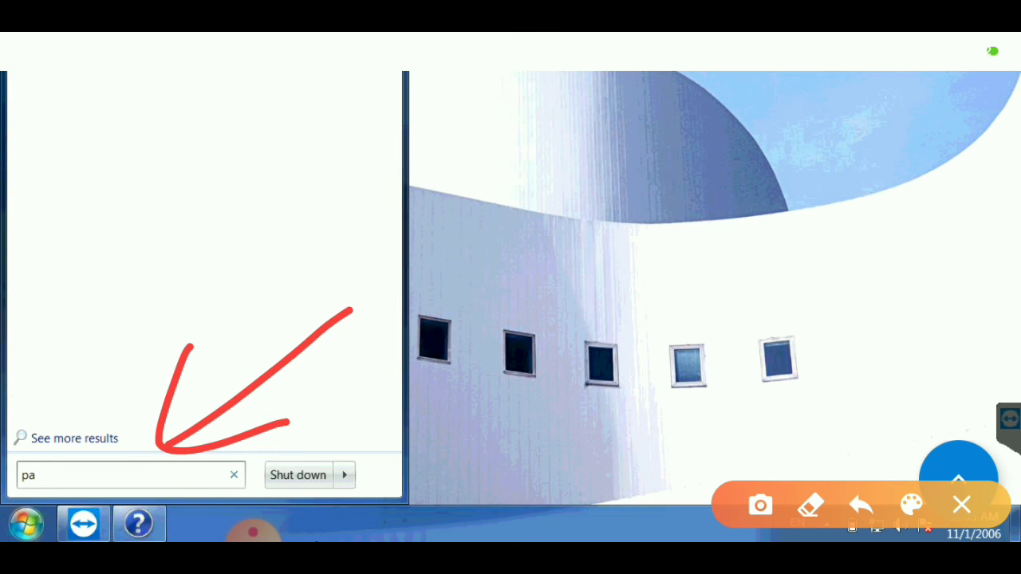
text(int)
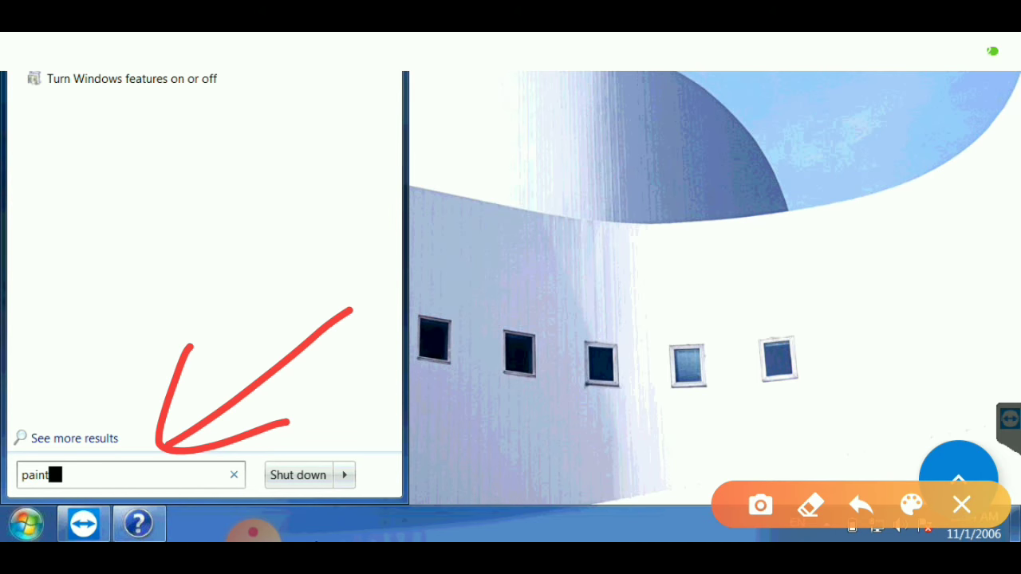
key(Escape)
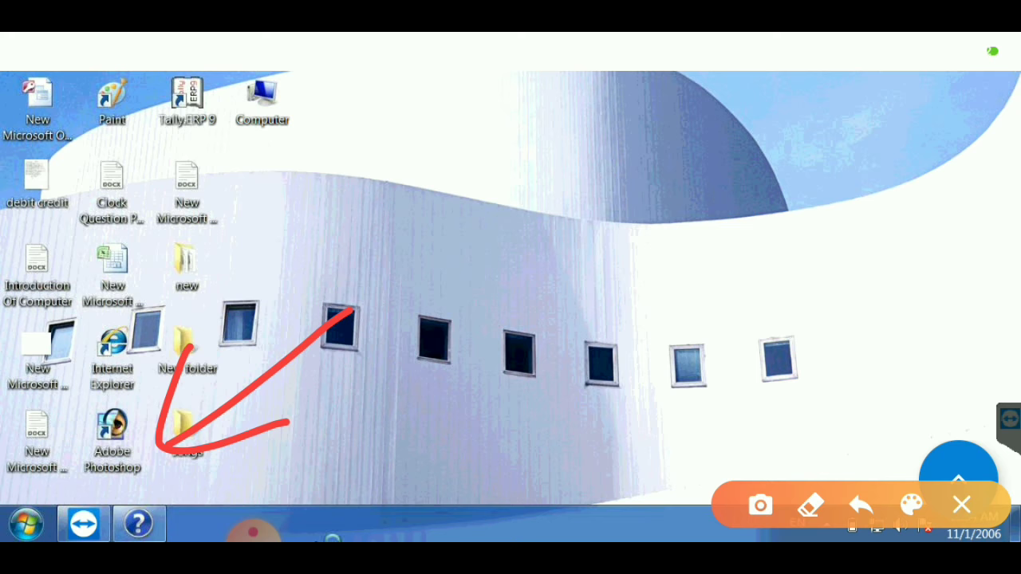
click(960, 504)
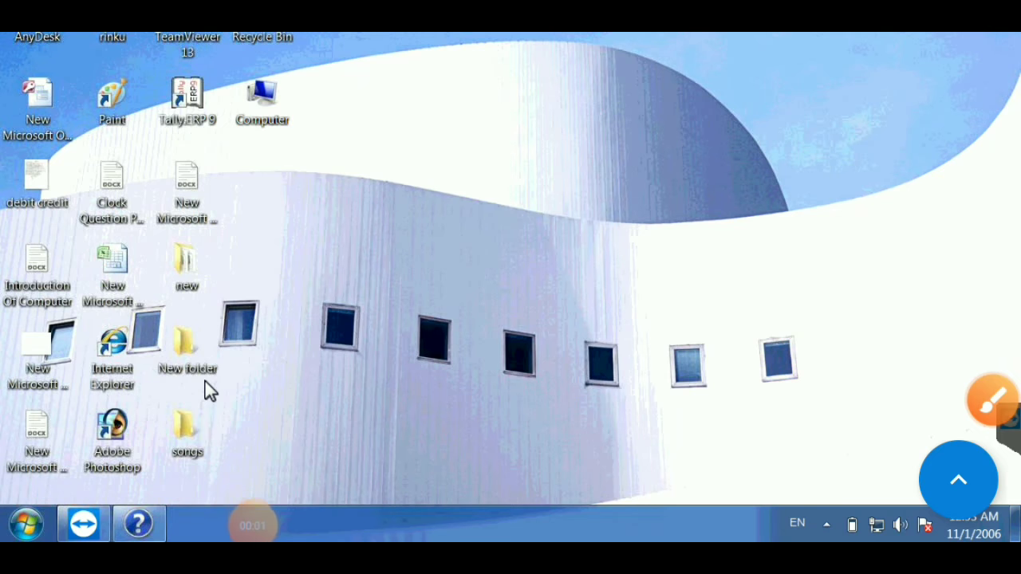
Locate the Paint shortcut among the desktop icons.
scroll(258, 288, up, 3)
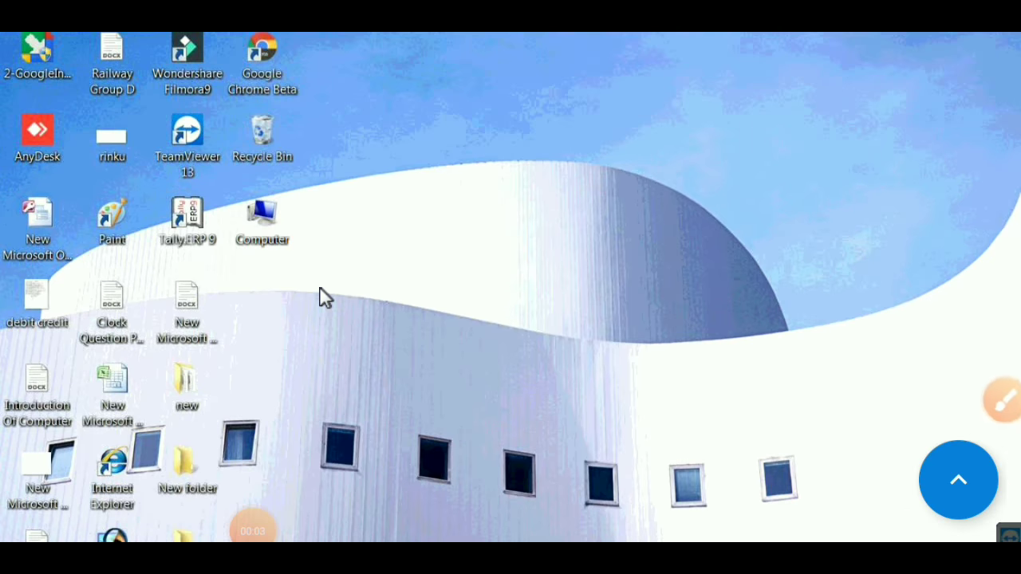
click(1002, 399)
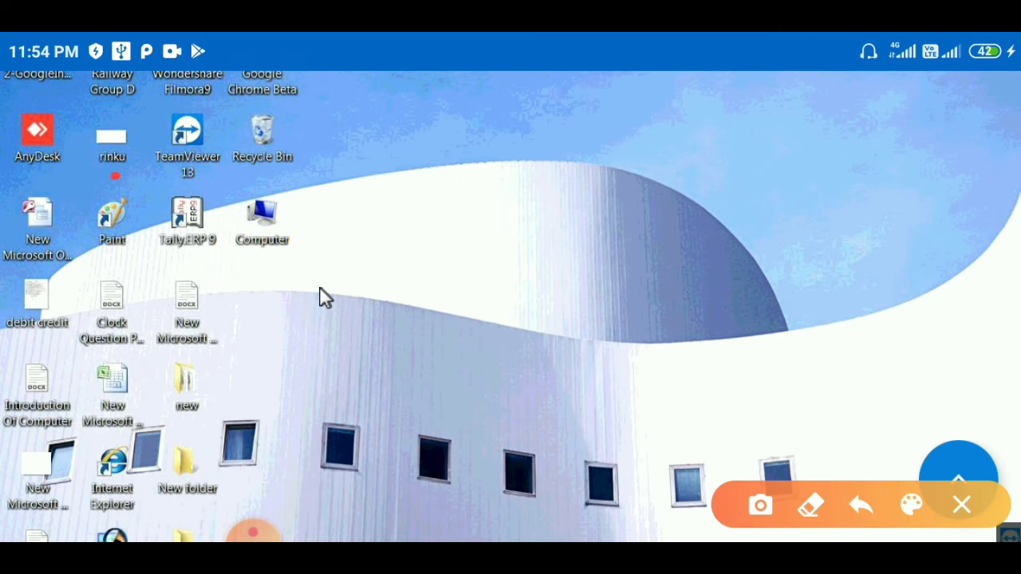
mouse_move(113, 176)
mouse_down()
mouse_move(81, 221)
mouse_move(101, 277)
mouse_move(157, 252)
mouse_move(152, 196)
mouse_move(112, 182)
mouse_up()
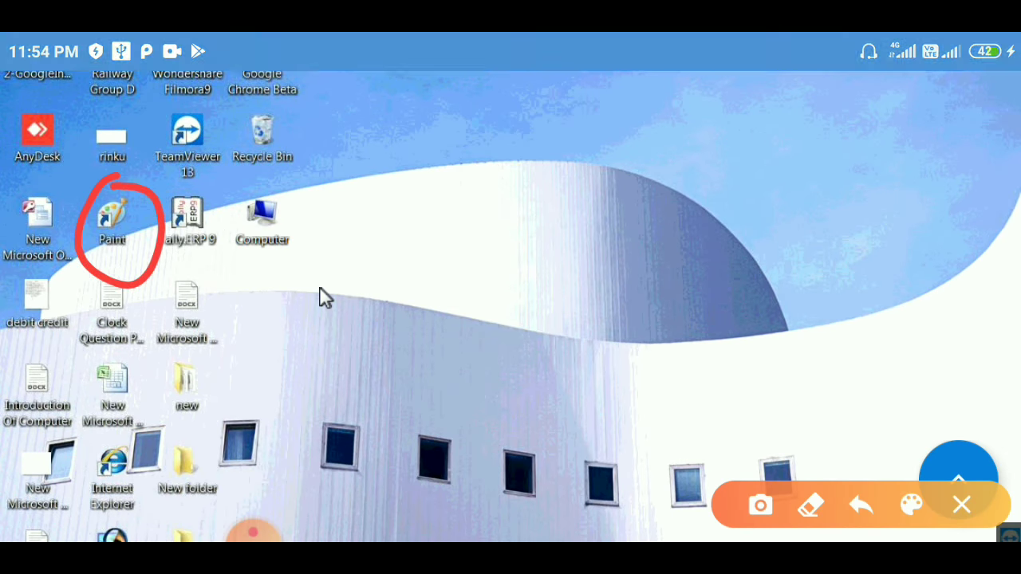
click(961, 505)
drag(325, 296, 310, 494)
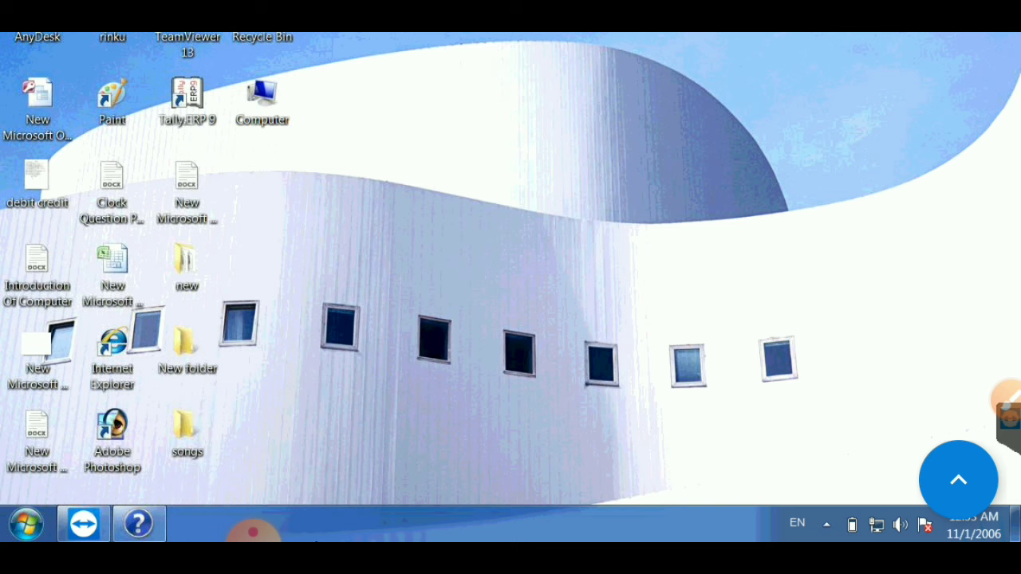
Find the drawing program by searching programs and files for "paint" and launch Paint.
click(26, 523)
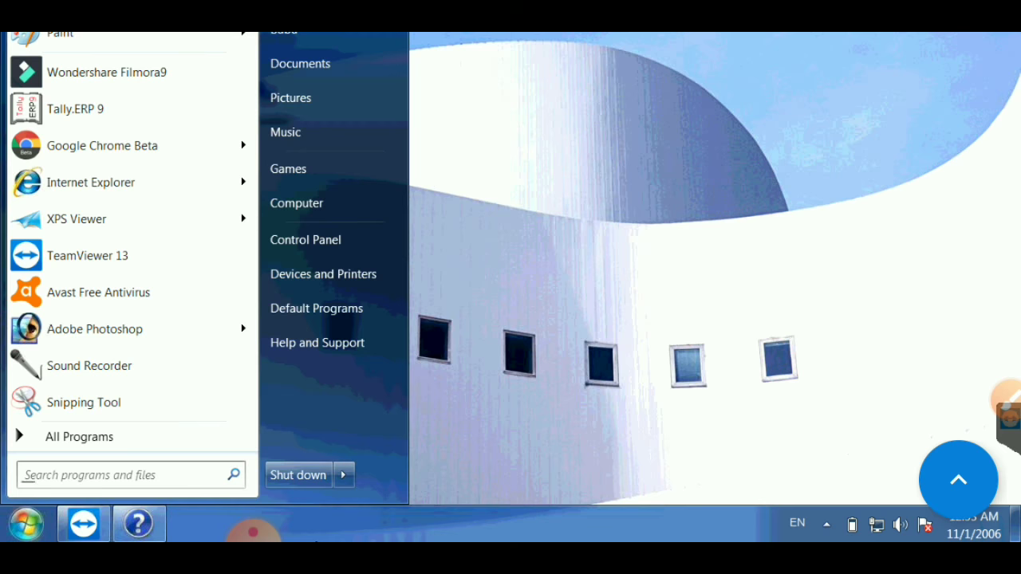
click(958, 480)
drag(168, 444, 353, 308)
mouse_move(192, 347)
mouse_down()
mouse_move(159, 444)
mouse_move(289, 422)
mouse_up()
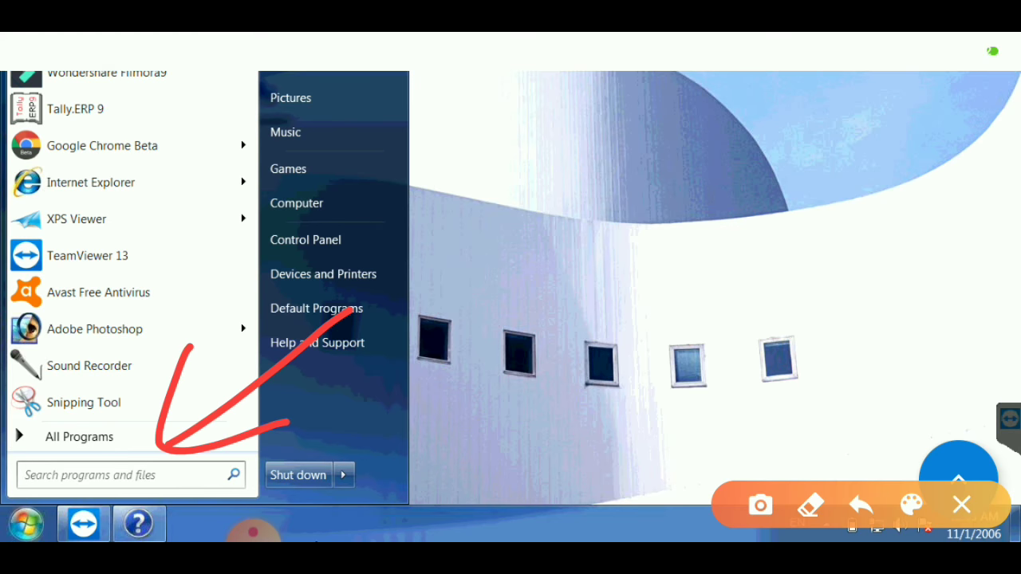
text(pa)
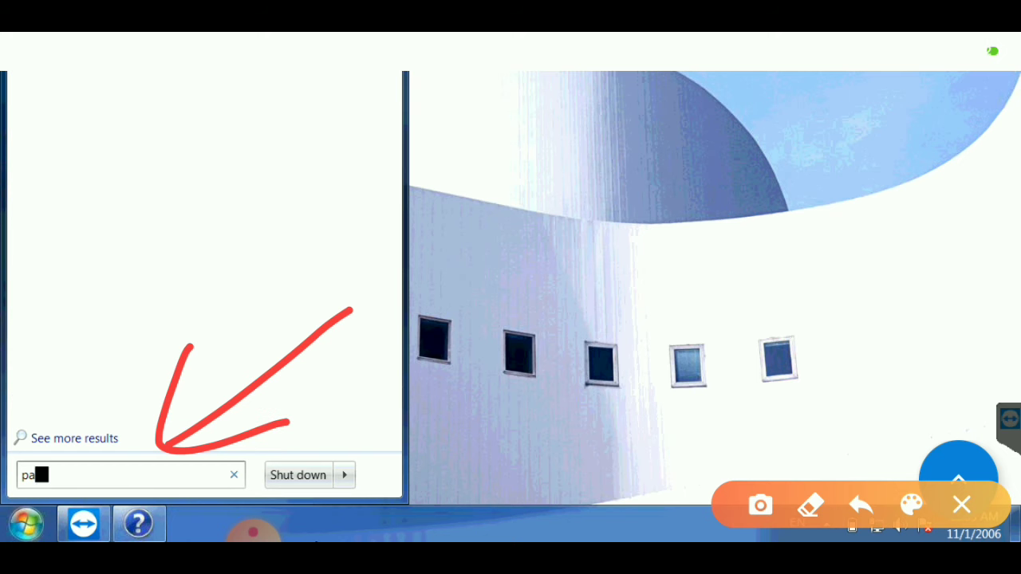
text(int)
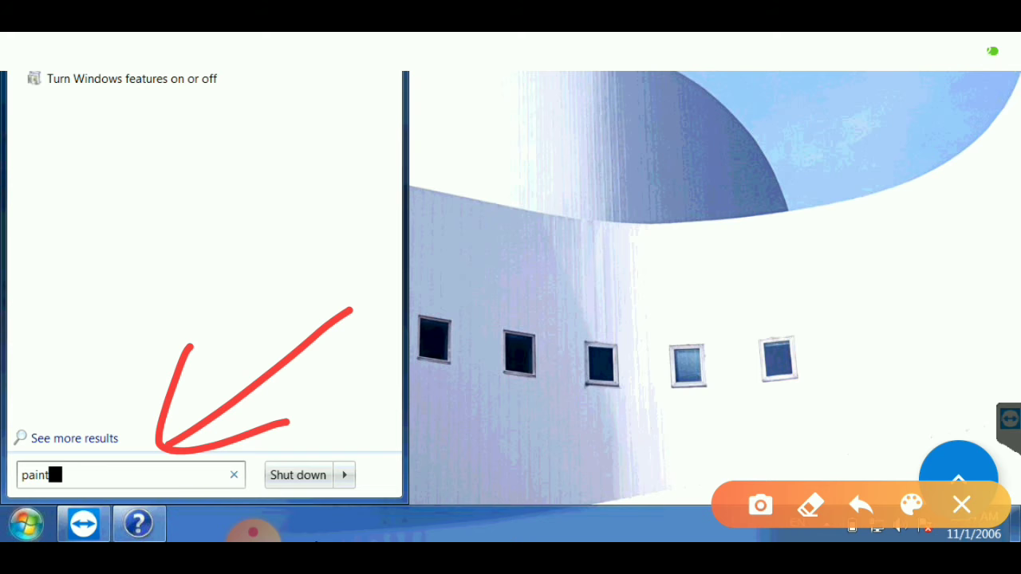
key(Escape)
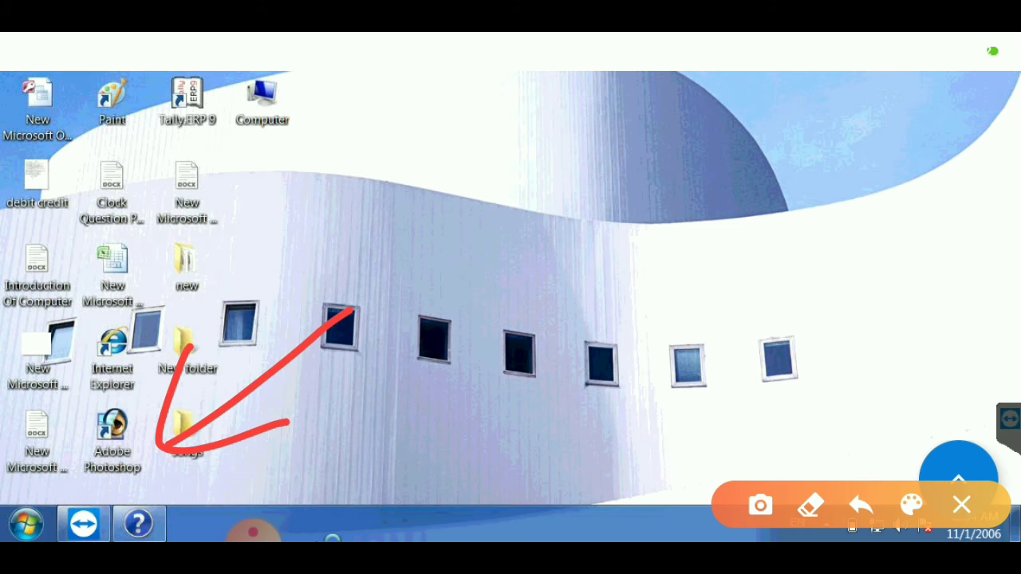
click(961, 505)
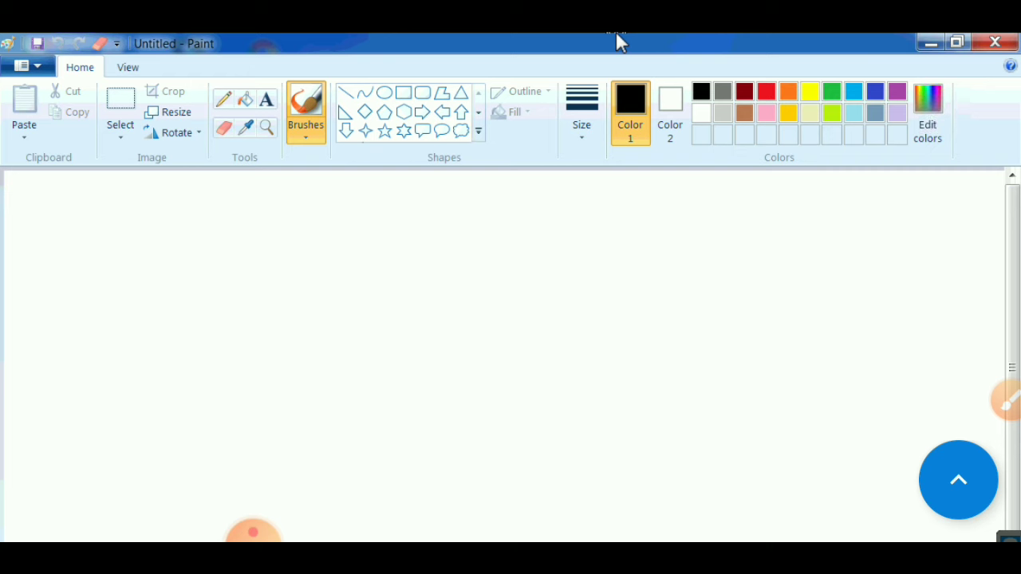
click(1007, 401)
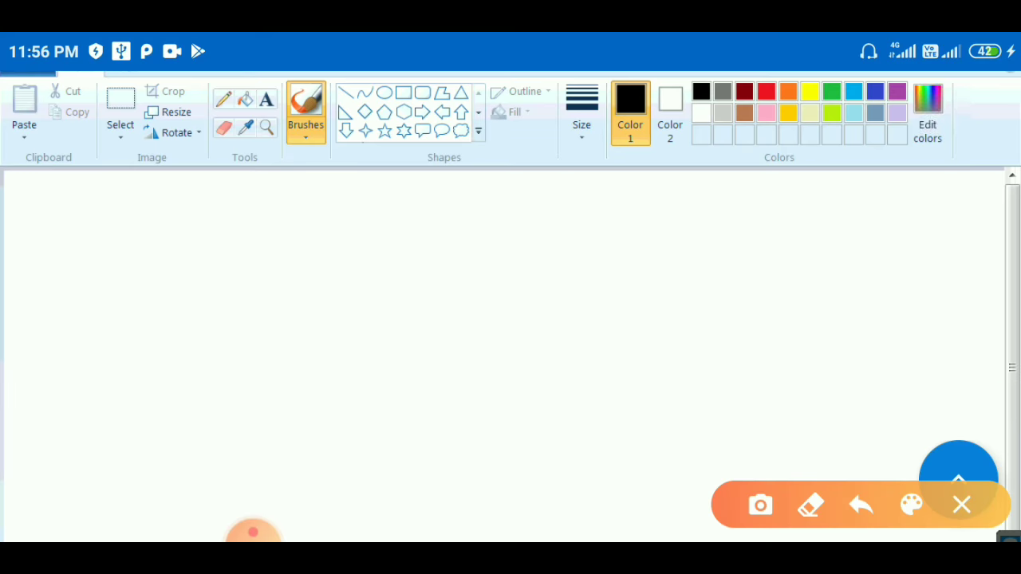
click(961, 505)
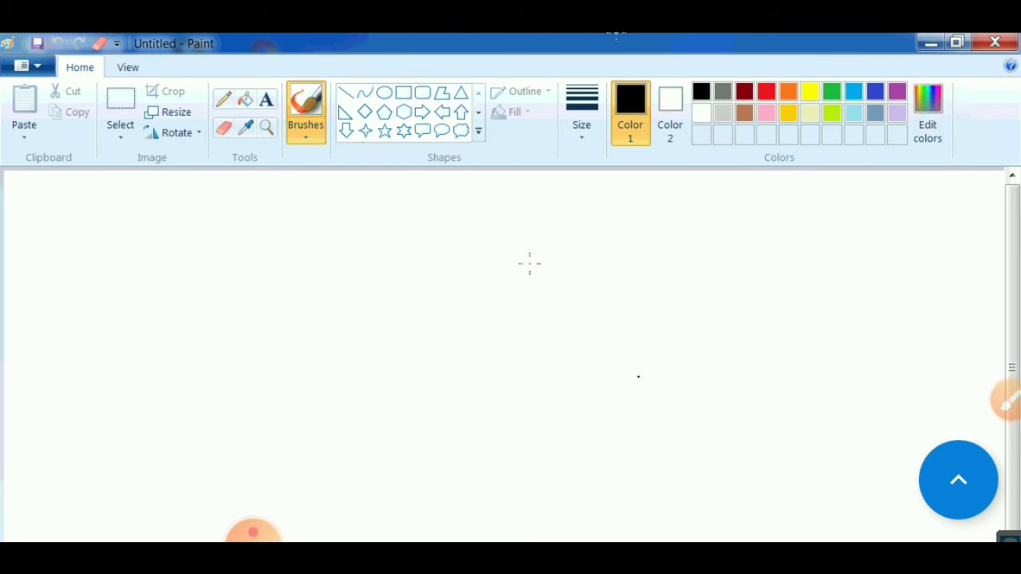
click(253, 532)
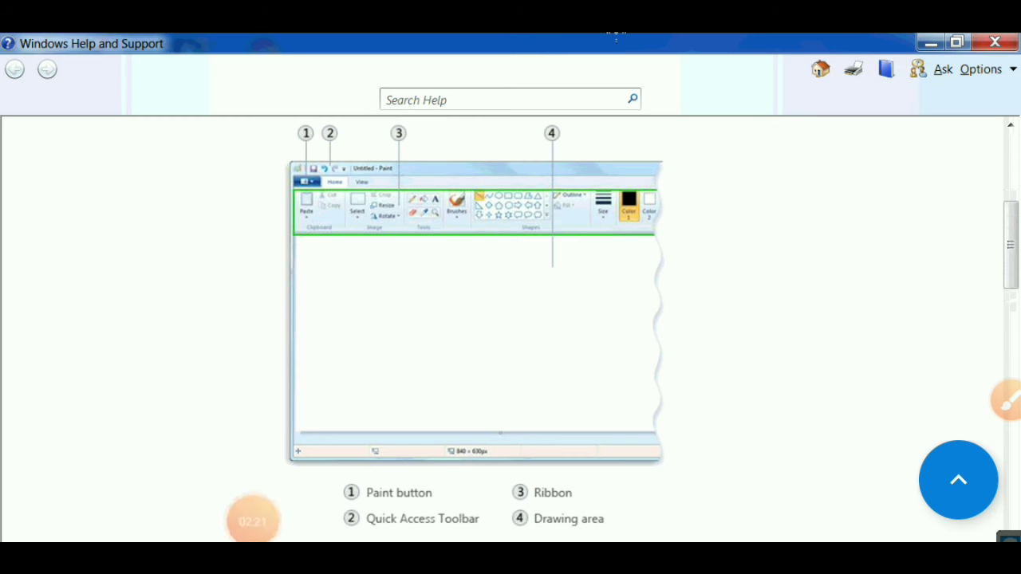
Examine the Windows Help diagram of the Paint window, covering the Paint button, Quick Access Toolbar, Ribbon and Drawing area.
click(1006, 400)
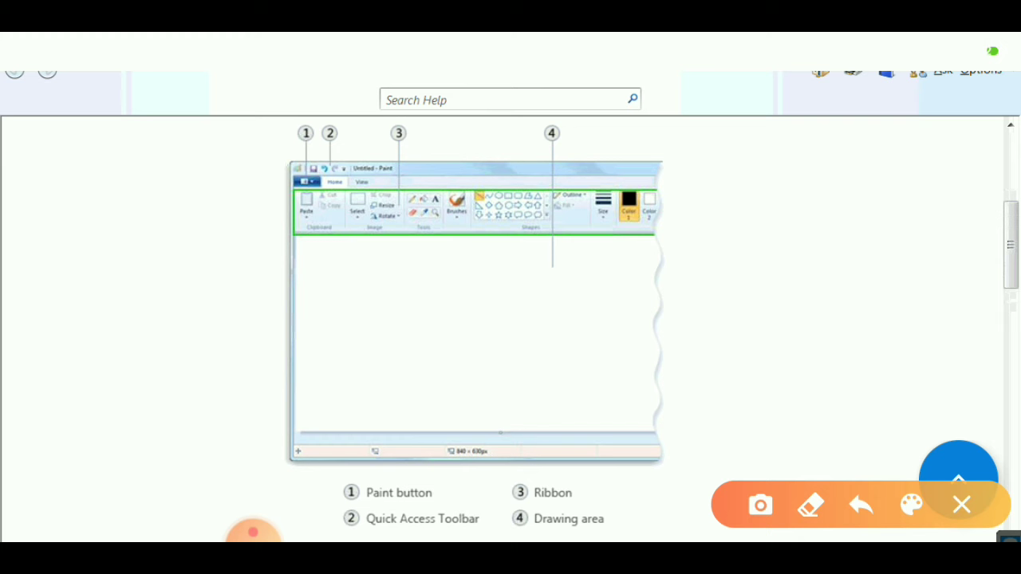
drag(347, 141, 389, 85)
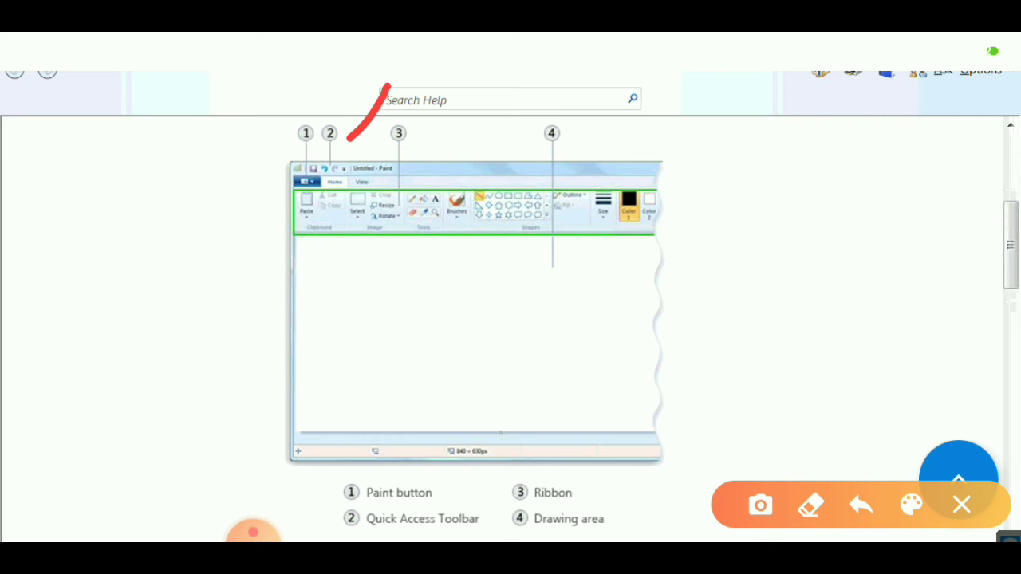
drag(321, 493, 373, 468)
drag(177, 293, 290, 190)
mouse_move(194, 232)
mouse_down()
mouse_move(295, 188)
mouse_move(296, 225)
mouse_up()
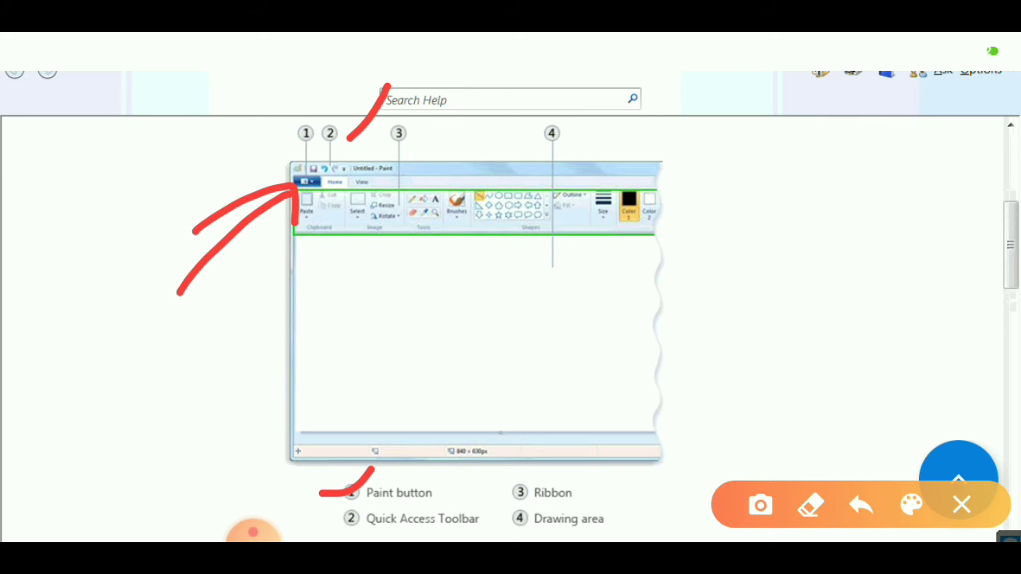
drag(587, 486, 654, 456)
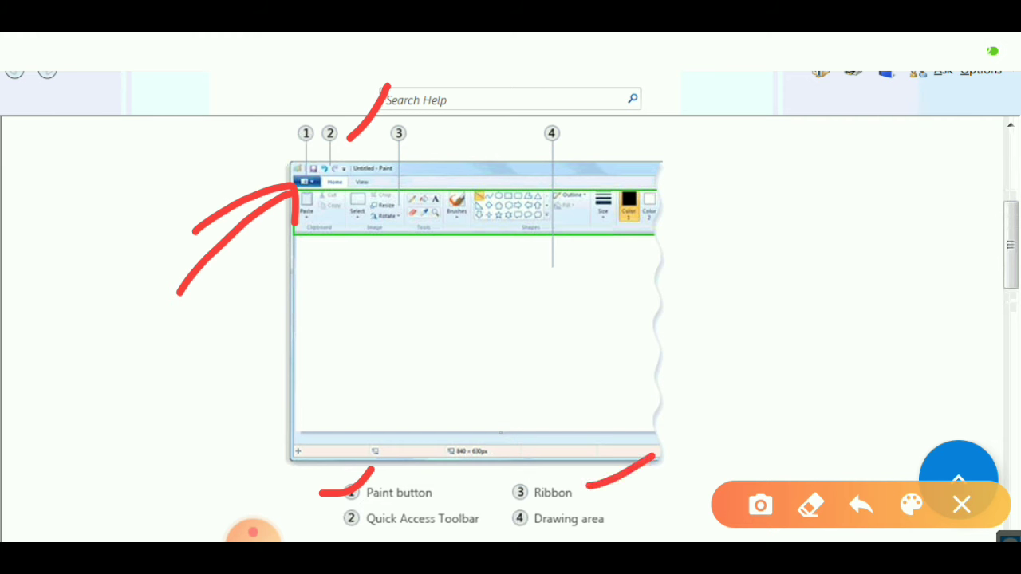
mouse_move(470, 183)
mouse_down()
mouse_move(420, 176)
mouse_move(318, 190)
mouse_move(294, 222)
mouse_move(337, 249)
mouse_move(503, 235)
mouse_move(669, 203)
mouse_move(608, 167)
mouse_move(383, 191)
mouse_up()
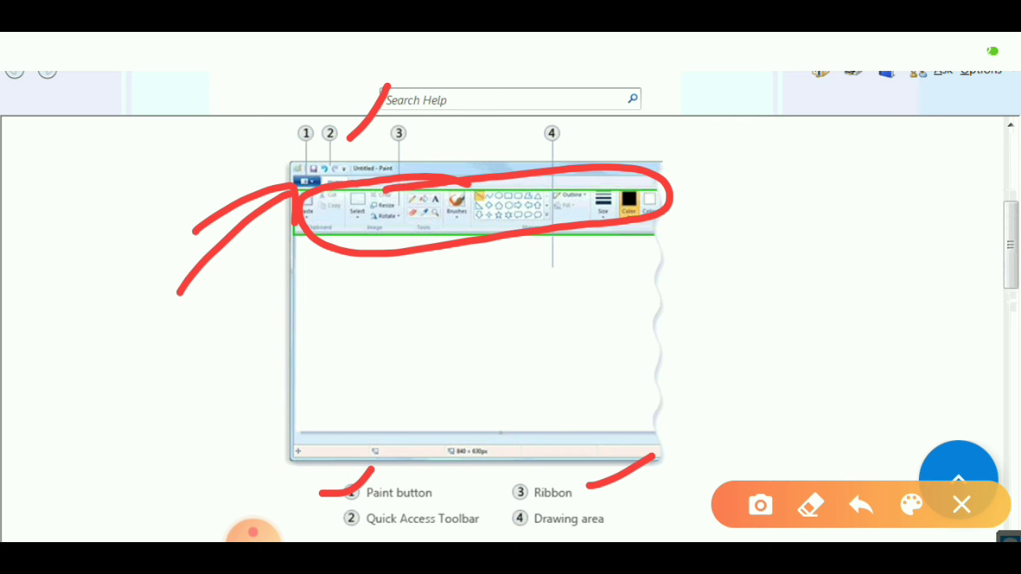
click(603, 537)
mouse_move(550, 226)
mouse_down()
mouse_move(516, 219)
mouse_move(427, 231)
mouse_move(343, 257)
mouse_move(291, 290)
mouse_move(327, 393)
mouse_move(566, 431)
mouse_move(657, 314)
mouse_move(546, 224)
mouse_move(430, 240)
mouse_up()
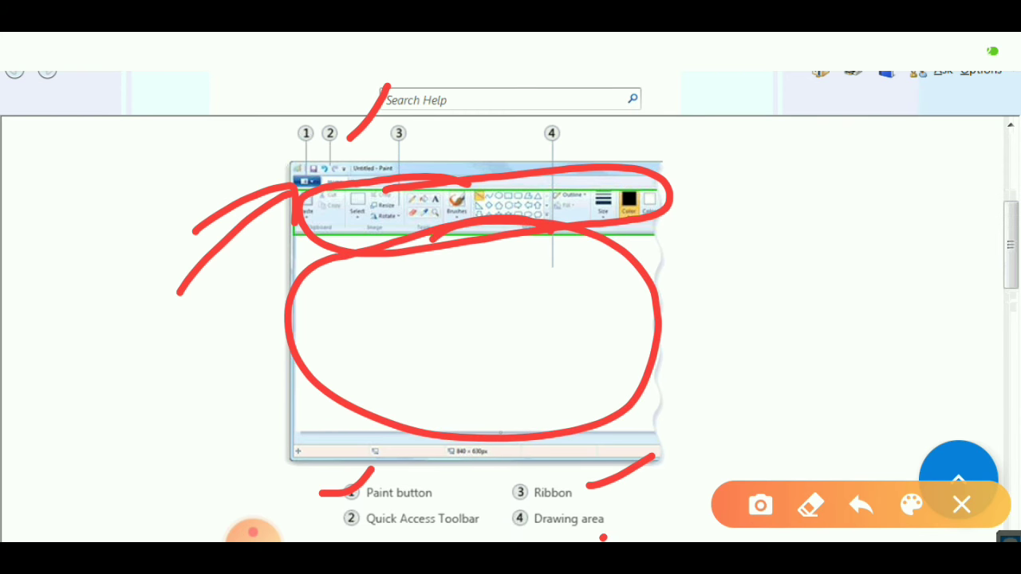
click(961, 505)
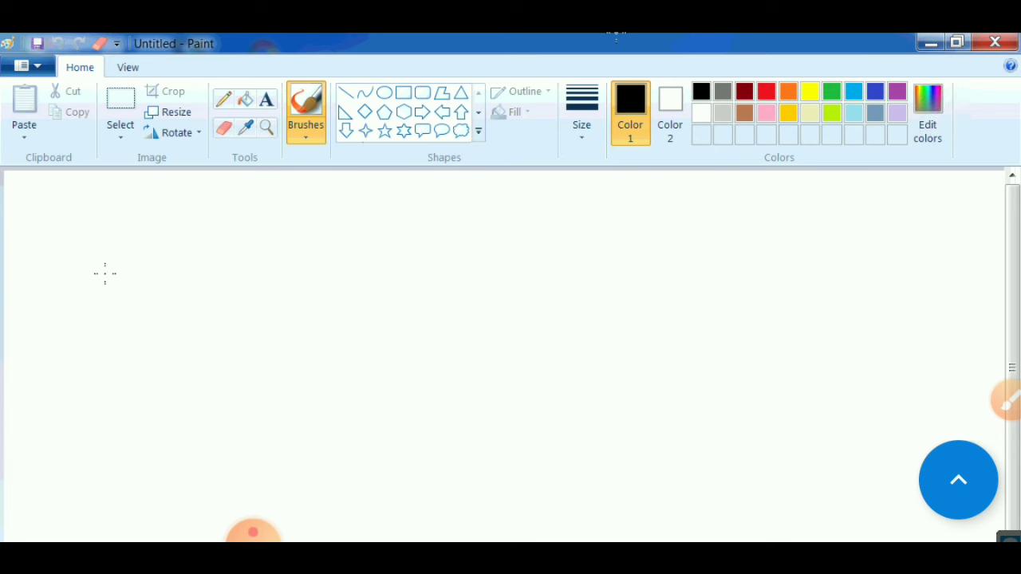
Show the Paint button's list of file commands for the untitled picture.
click(1005, 399)
click(127, 303)
mouse_move(127, 304)
mouse_down()
mouse_move(68, 78)
mouse_move(24, 180)
mouse_up()
drag(54, 101, 108, 121)
click(961, 504)
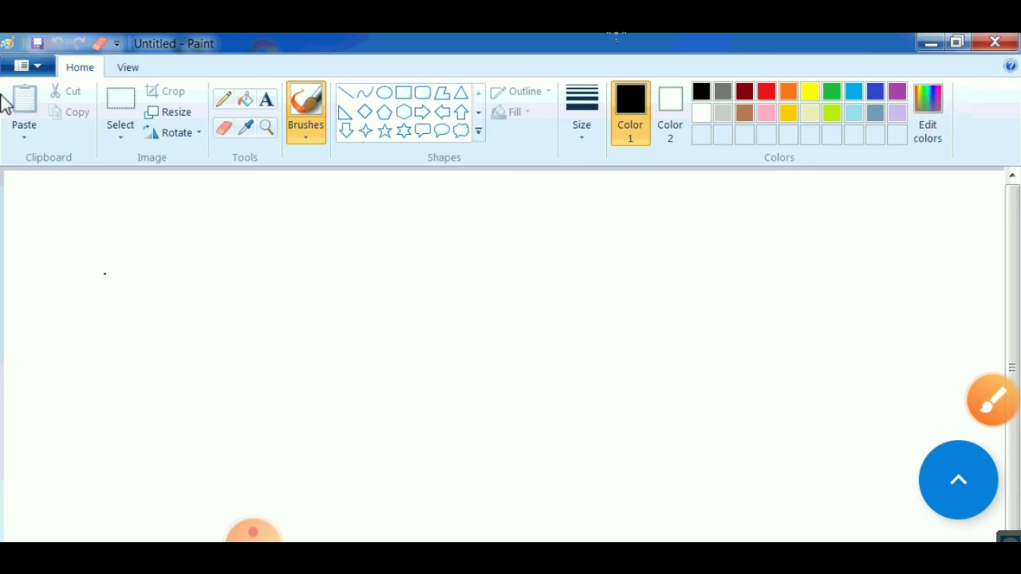
click(40, 67)
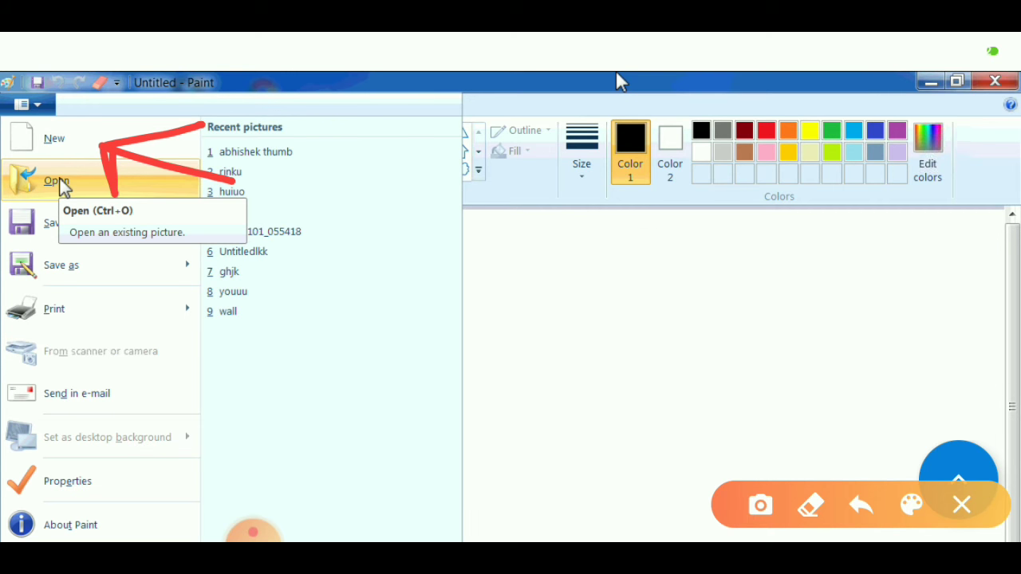
Review the file commands New, Open, Save and Print, and the picture formats offered by Save as.
click(961, 505)
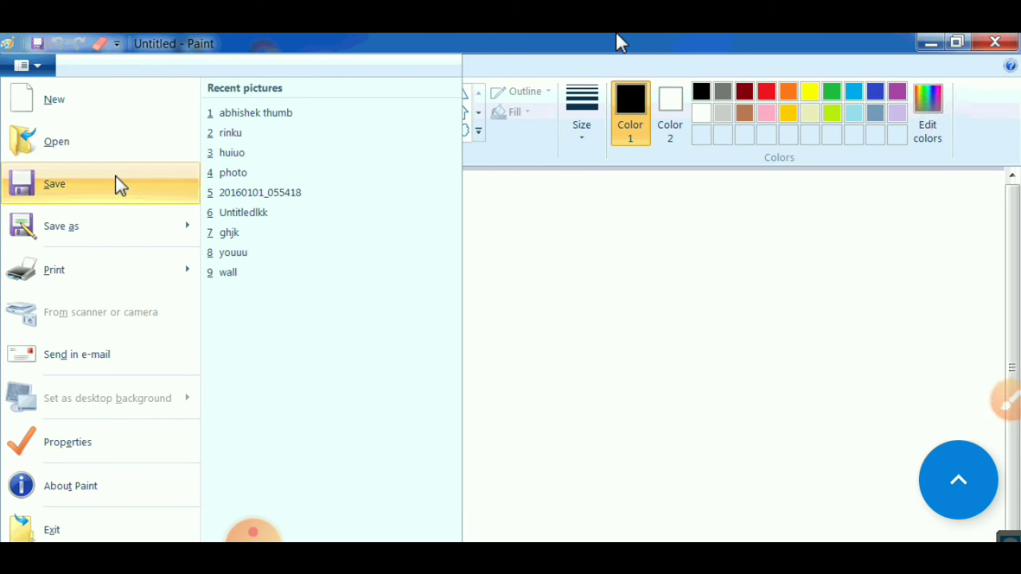
click(958, 479)
mouse_move(142, 223)
mouse_down()
mouse_move(235, 351)
mouse_move(147, 300)
mouse_move(215, 228)
mouse_up()
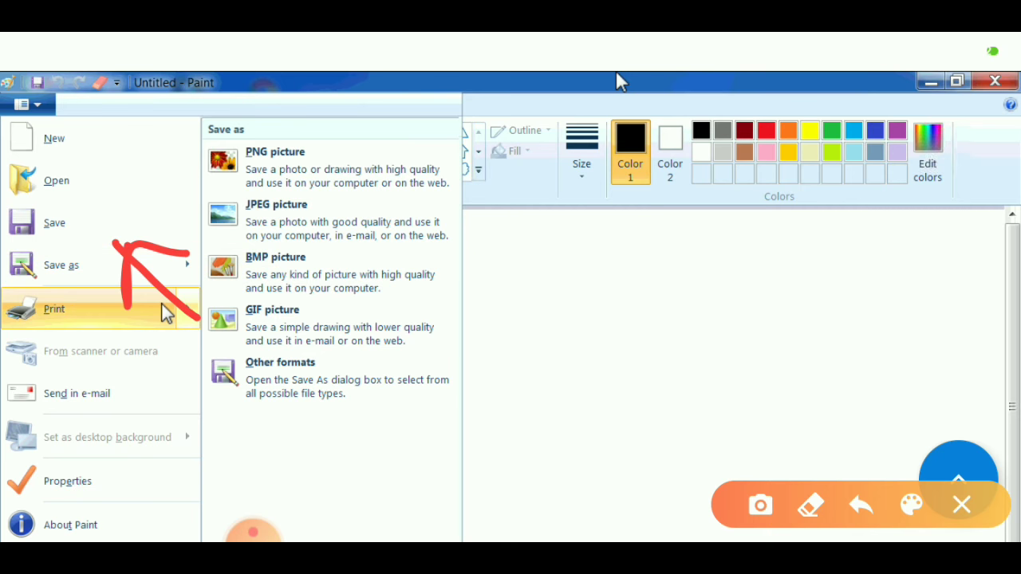
mouse_move(162, 303)
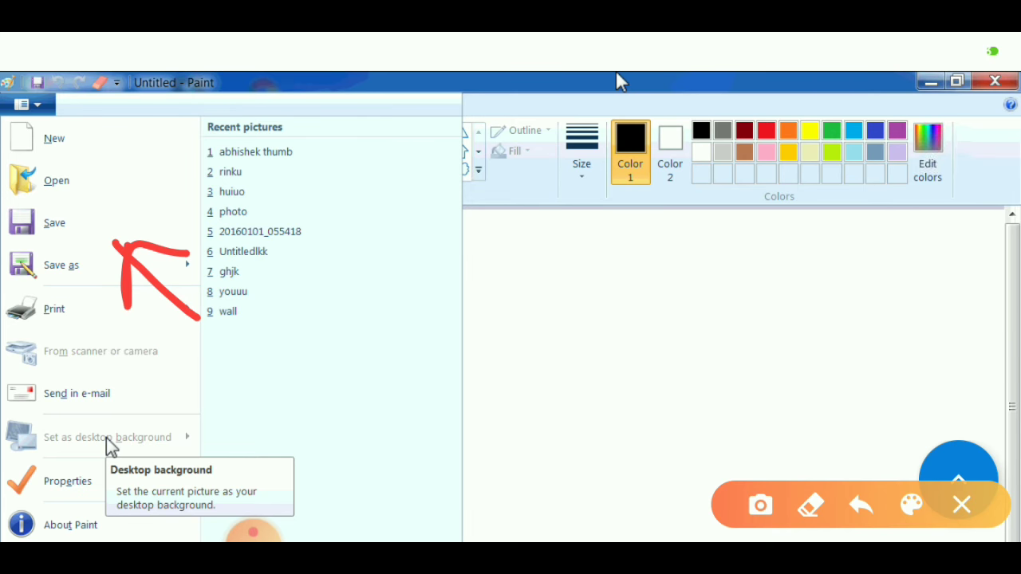
Show the Set as desktop background choices and examine the Fill option.
click(253, 507)
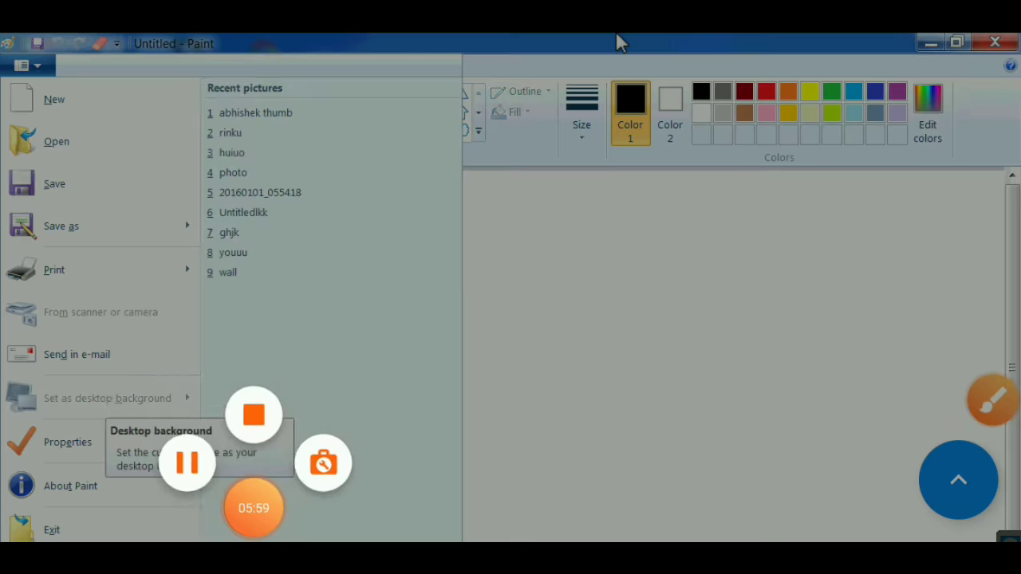
click(185, 402)
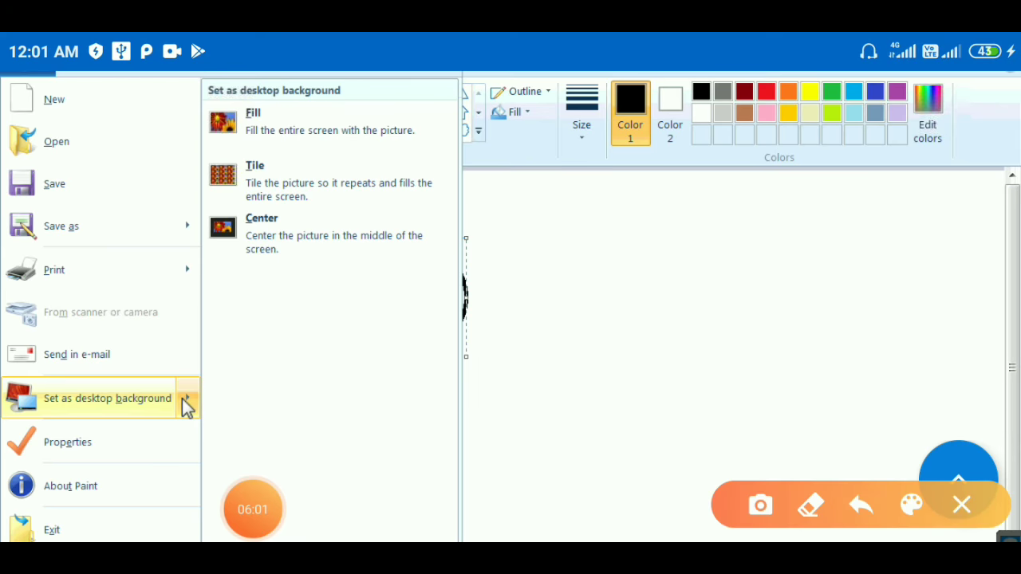
drag(218, 405, 360, 397)
mouse_move(230, 367)
mouse_down()
mouse_move(239, 428)
mouse_move(276, 439)
mouse_up()
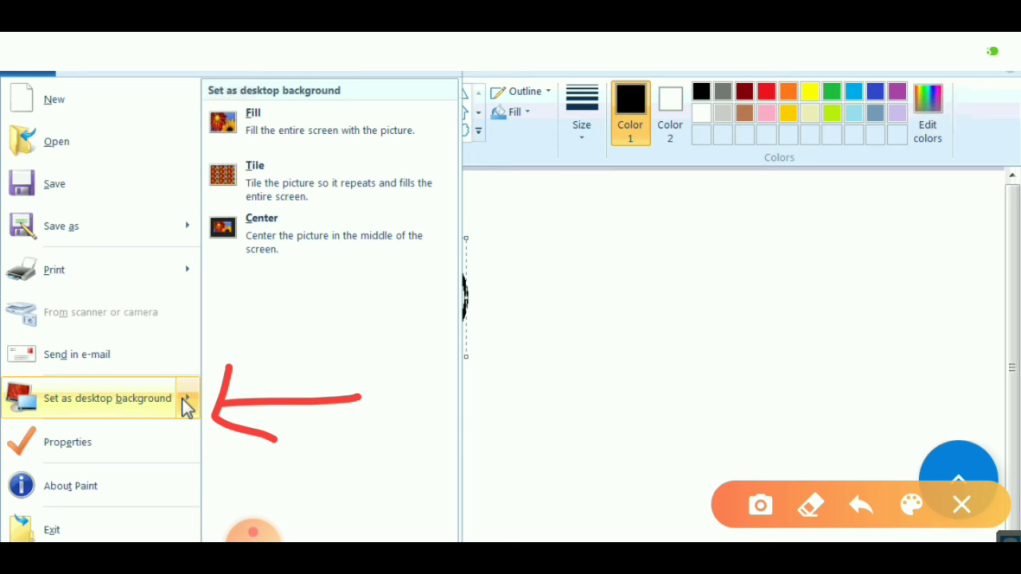
drag(295, 130, 414, 60)
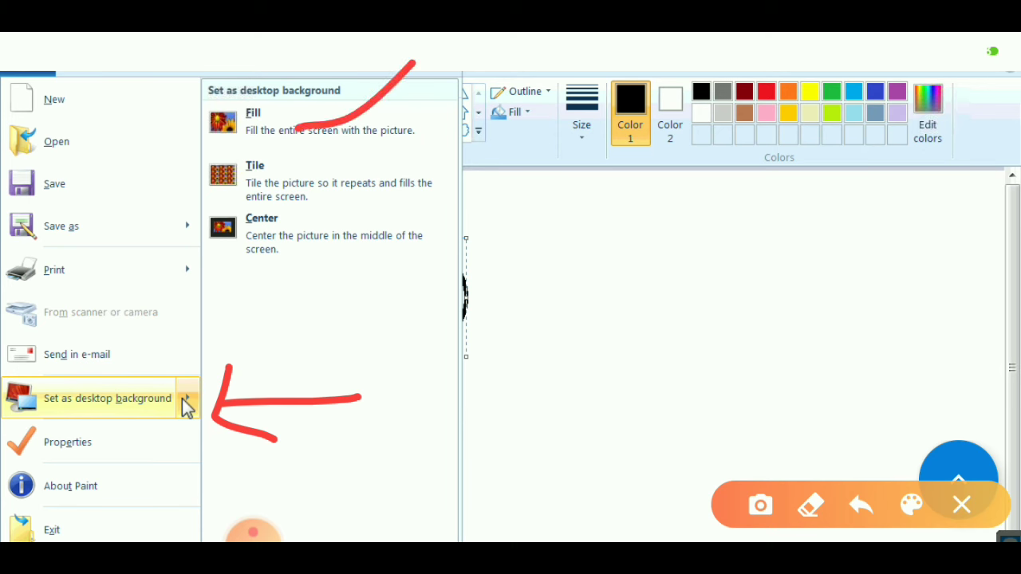
Review the Fill, Tile and Center choices for setting the picture as desktop background.
mouse_move(307, 196)
mouse_down()
mouse_move(361, 166)
mouse_move(399, 124)
mouse_up()
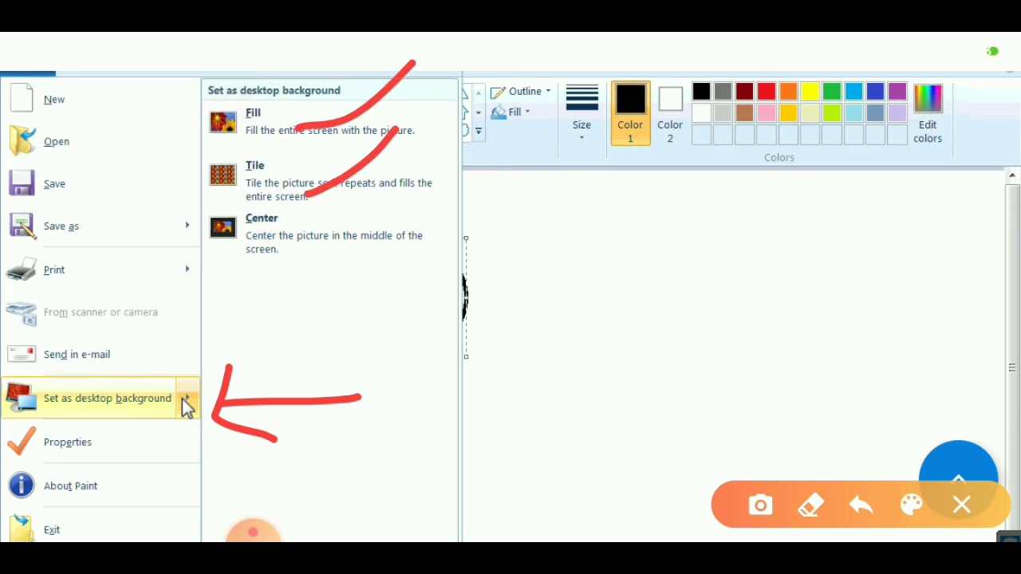
drag(308, 251, 390, 220)
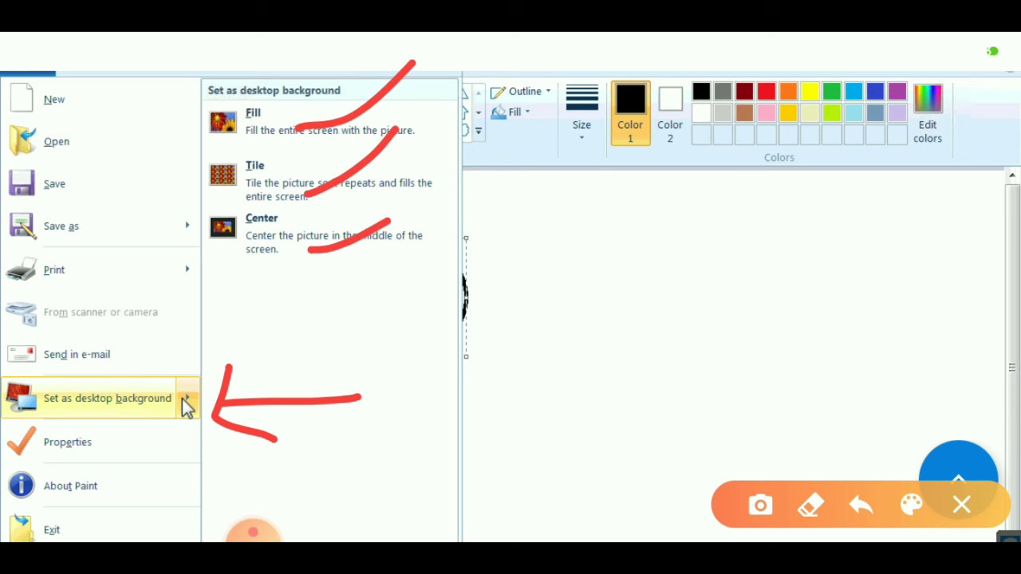
drag(310, 135, 419, 71)
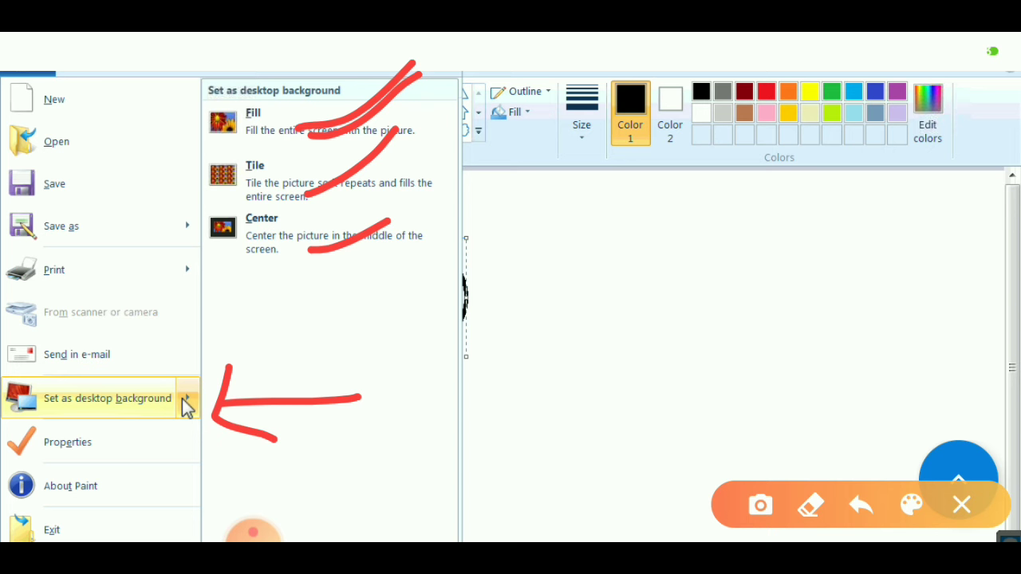
drag(308, 201, 402, 161)
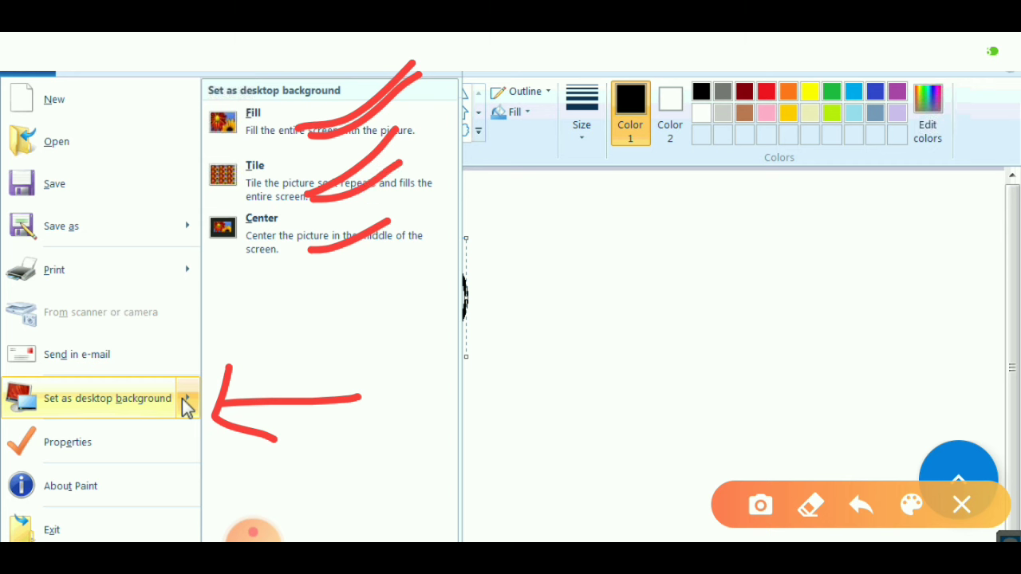
drag(311, 258, 423, 204)
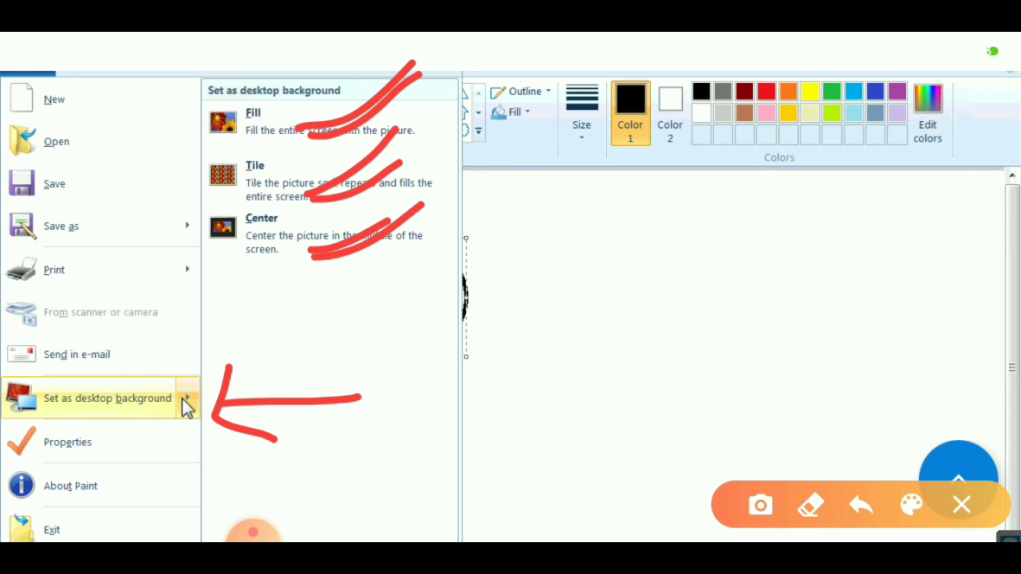
mouse_move(433, 86)
mouse_down()
mouse_move(470, 132)
mouse_move(437, 281)
mouse_move(355, 312)
mouse_move(272, 275)
mouse_move(391, 60)
mouse_up()
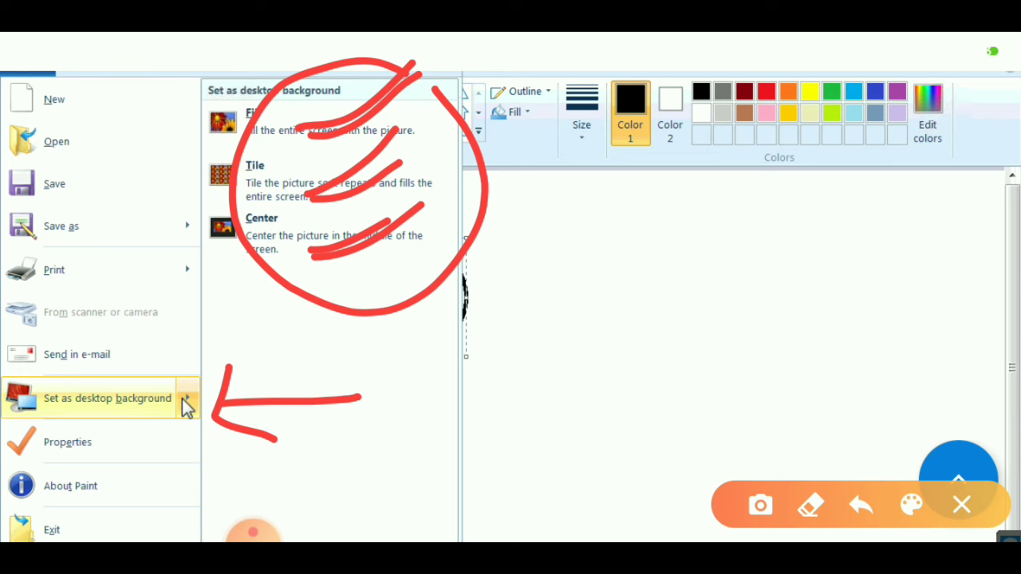
click(961, 504)
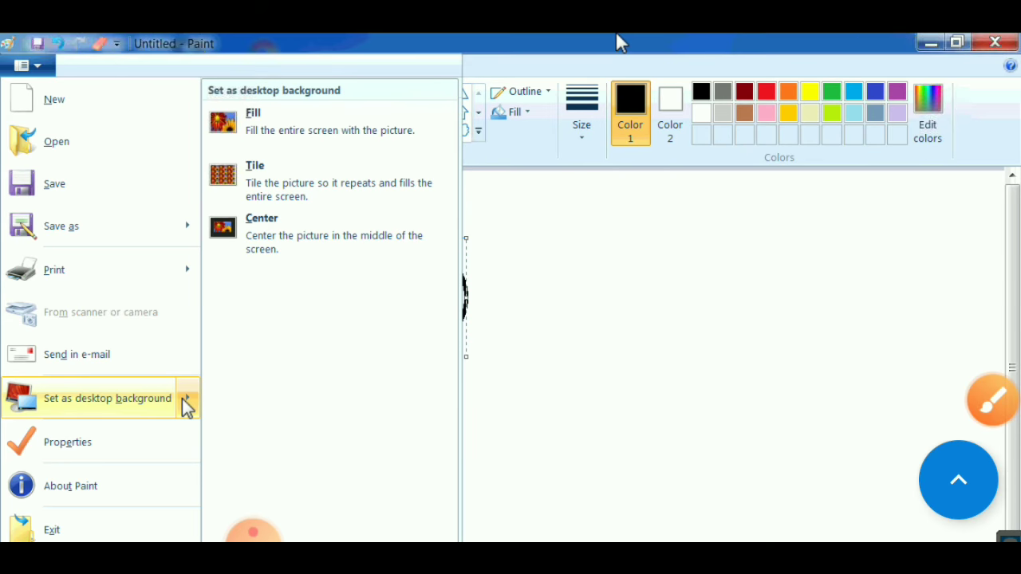
Show the picture's Image Properties, examine its file attributes and resolution, and close the dialog without changes.
drag(122, 455, 231, 454)
mouse_move(141, 414)
mouse_down()
mouse_move(121, 469)
mouse_move(175, 482)
mouse_up()
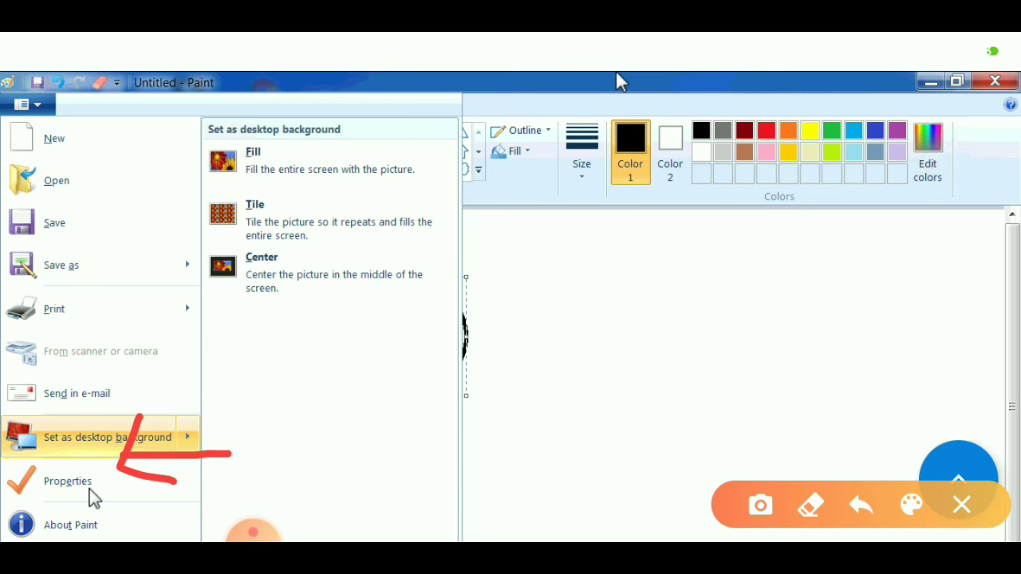
click(90, 491)
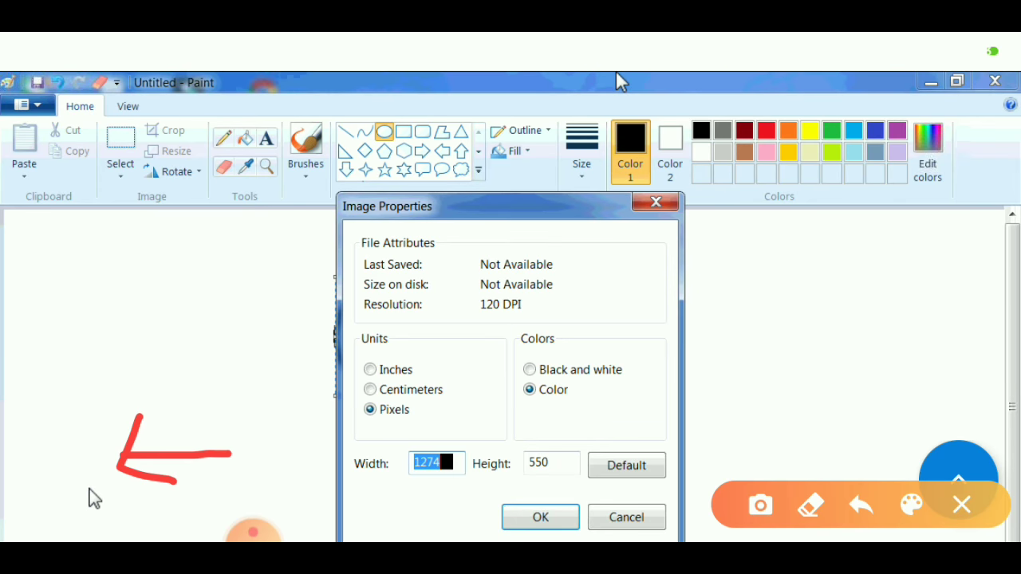
drag(649, 292, 808, 289)
mouse_move(679, 250)
mouse_down()
mouse_move(634, 319)
mouse_move(721, 342)
mouse_up()
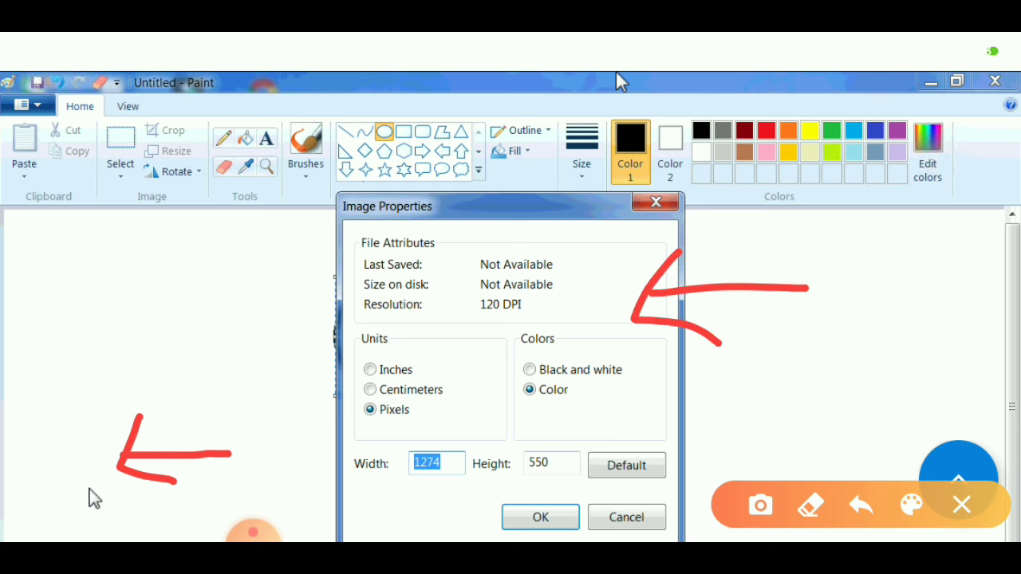
mouse_move(476, 333)
mouse_down()
mouse_move(563, 327)
mouse_move(558, 308)
mouse_move(538, 296)
mouse_move(476, 303)
mouse_up()
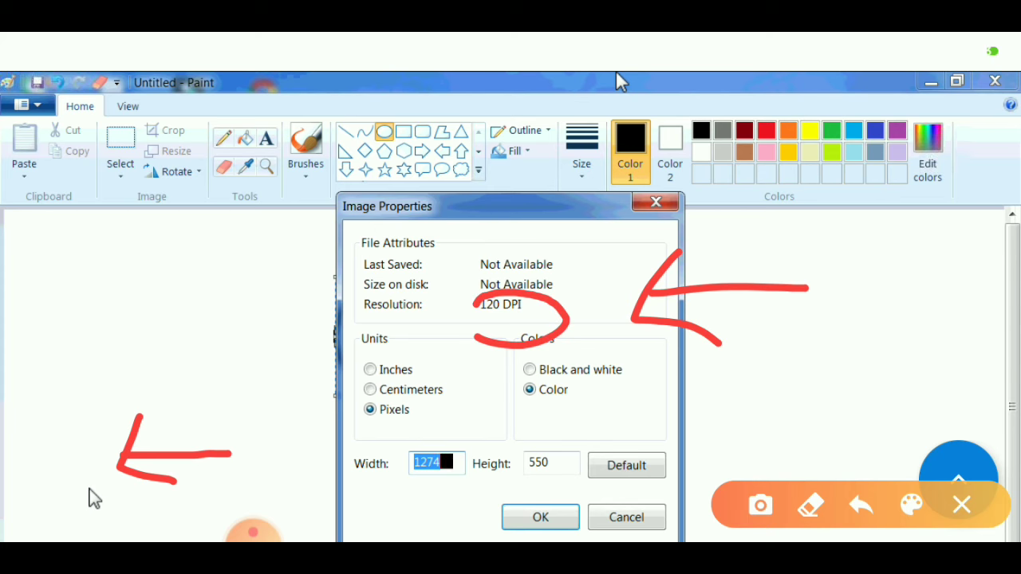
click(961, 505)
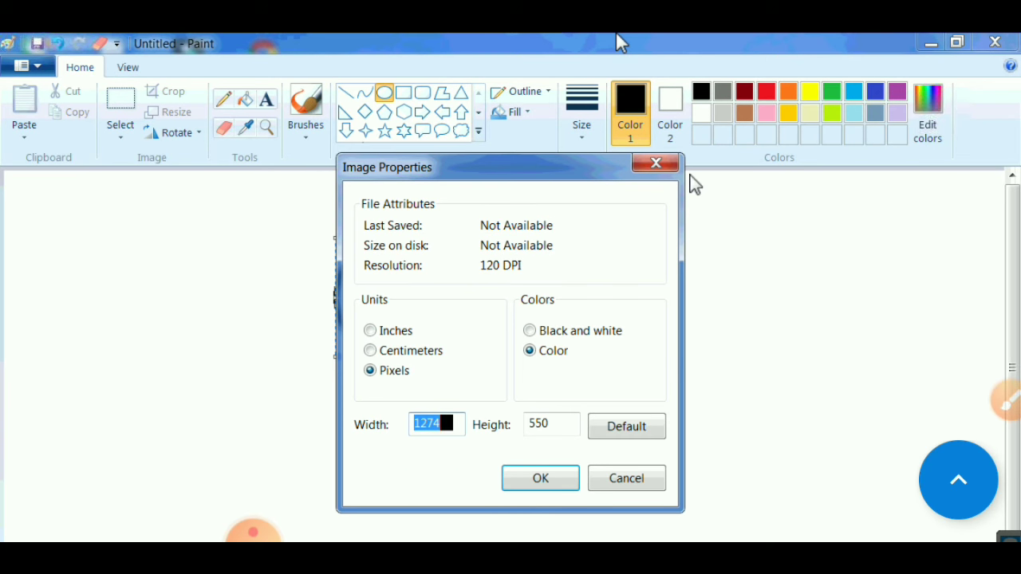
click(657, 164)
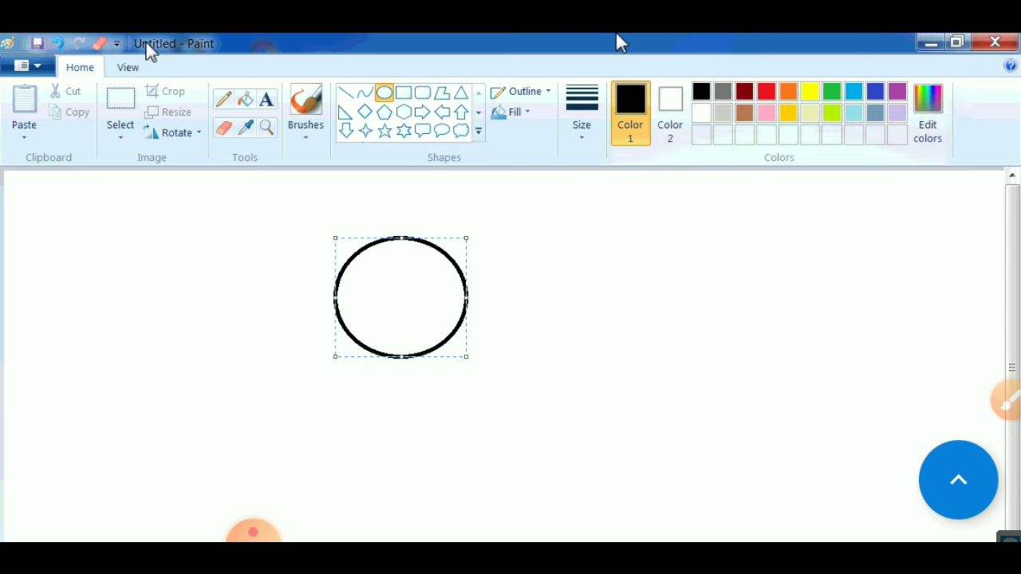
Show the Paint button's file commands again and review About Paint and Exit.
click(40, 67)
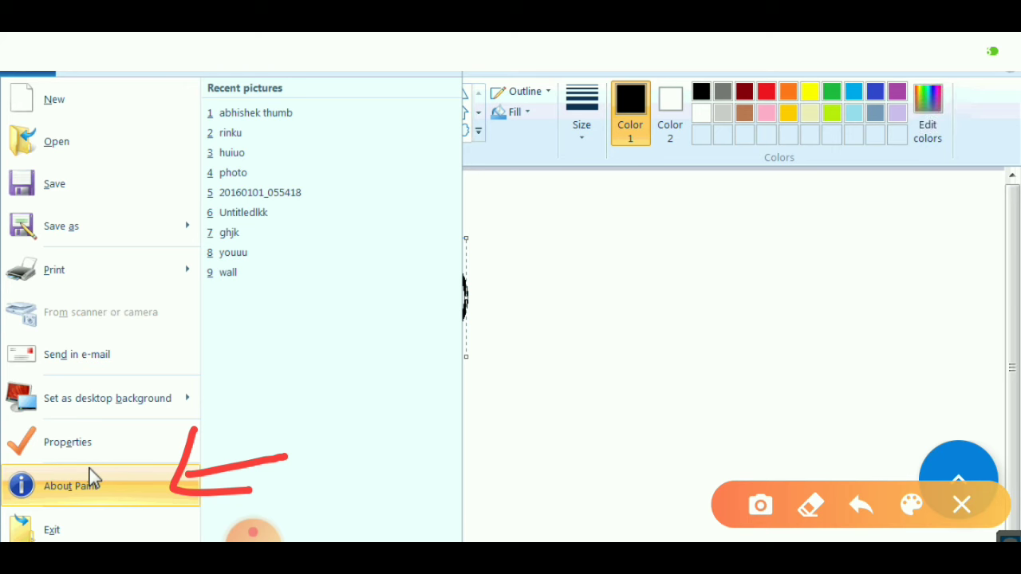
drag(179, 523, 107, 533)
mouse_move(128, 482)
mouse_down()
mouse_move(104, 536)
mouse_move(177, 539)
mouse_up()
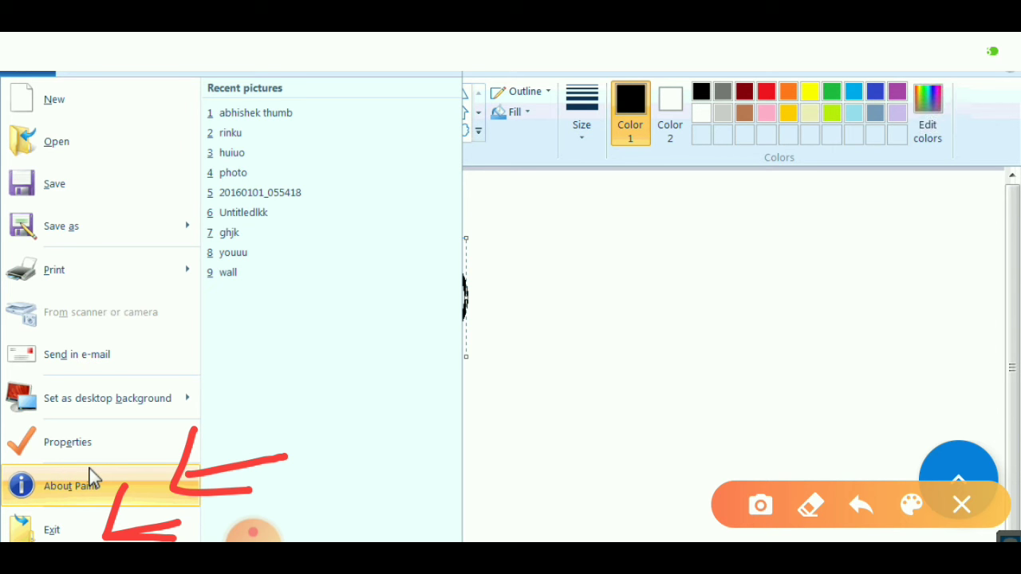
click(961, 505)
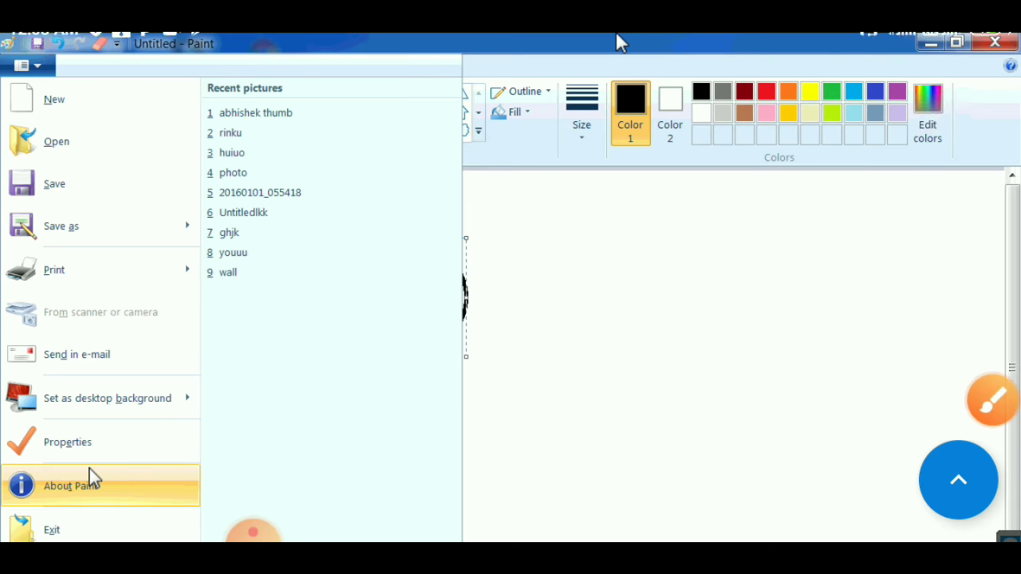
click(992, 399)
drag(126, 106, 225, 120)
drag(510, 51, 510, 359)
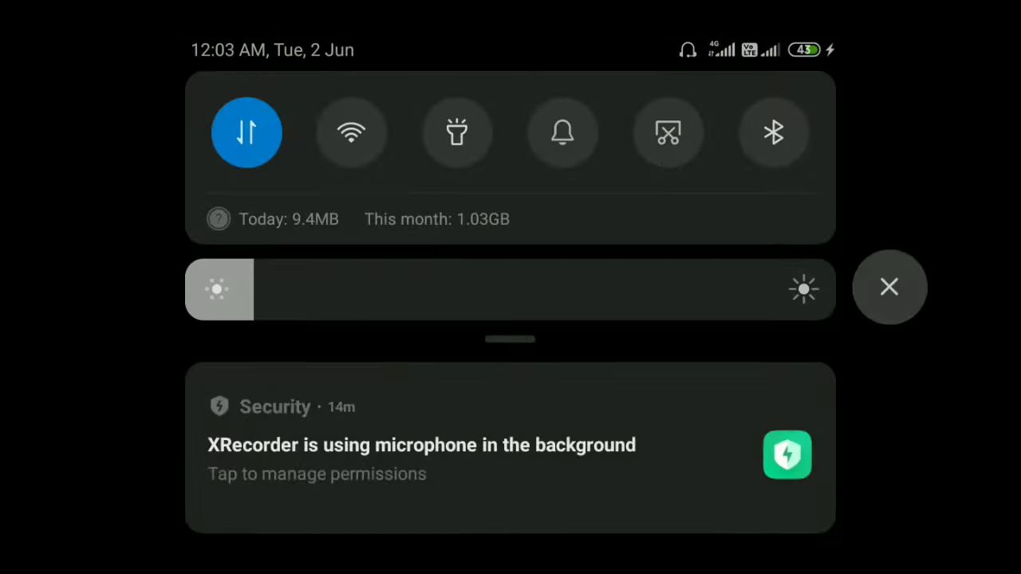
scroll(510, 319, down, 5)
scroll(510, 319, down, 3)
click(714, 257)
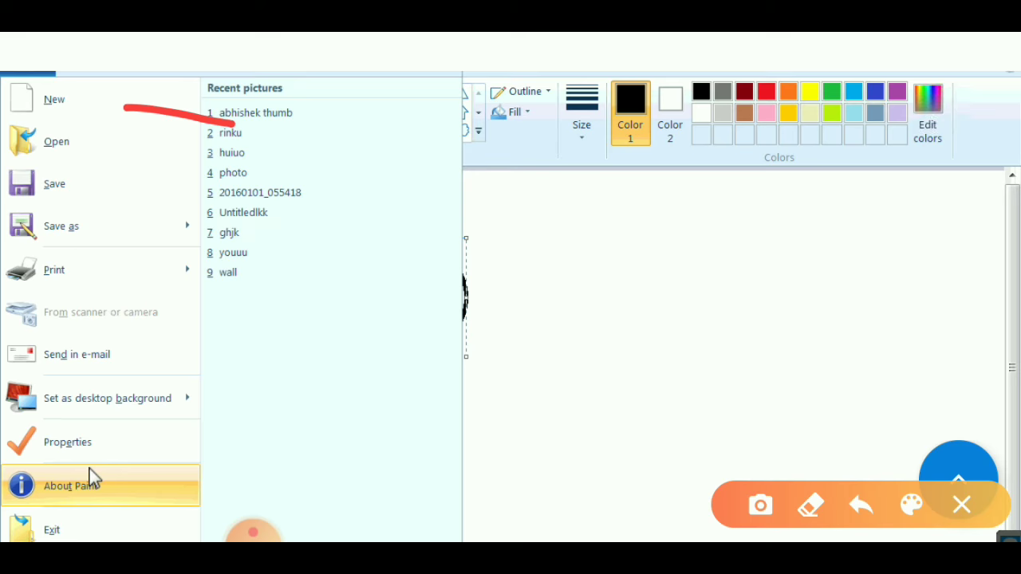
click(960, 501)
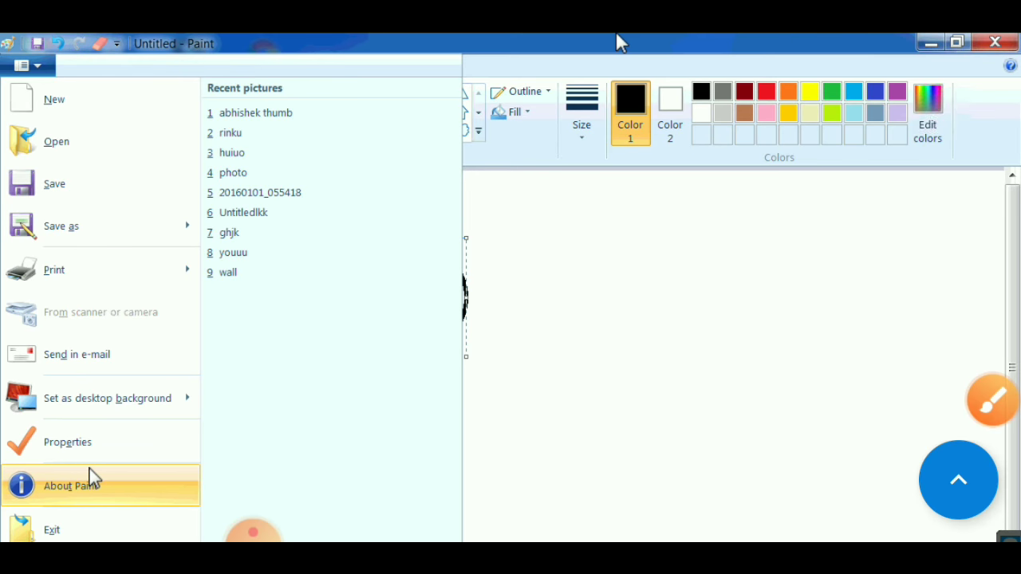
Start a new blank picture and discard the unsaved ellipse drawing.
click(590, 422)
click(993, 399)
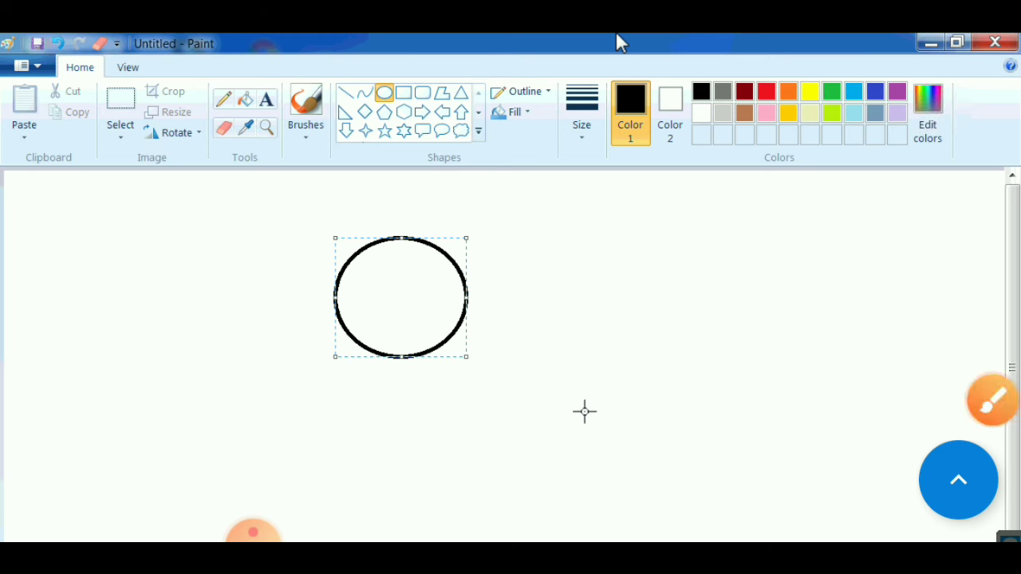
mouse_move(381, 203)
mouse_down()
mouse_move(299, 258)
mouse_move(347, 366)
mouse_move(510, 395)
mouse_move(563, 291)
mouse_move(454, 208)
mouse_move(375, 206)
mouse_up()
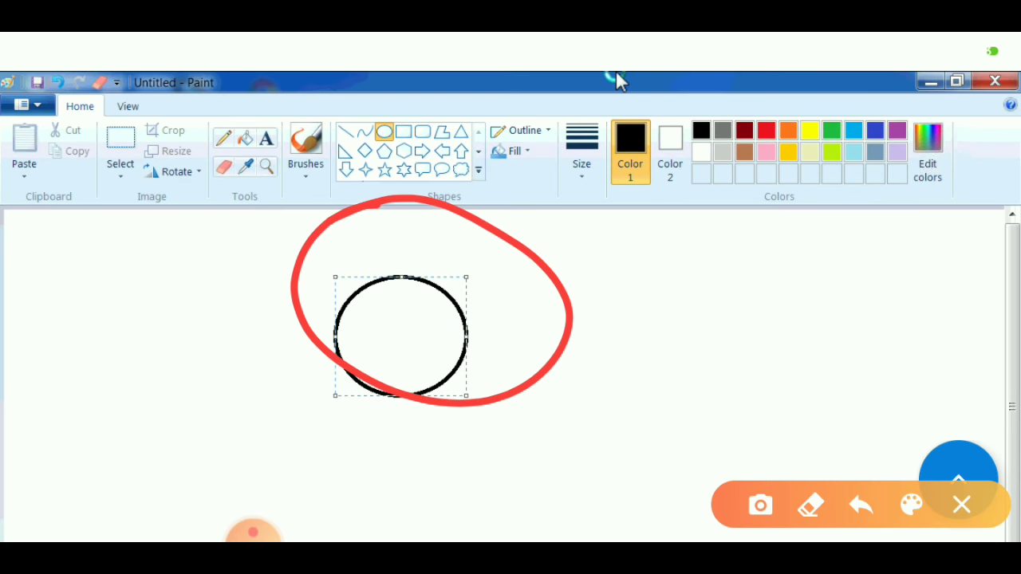
key(alt+F4)
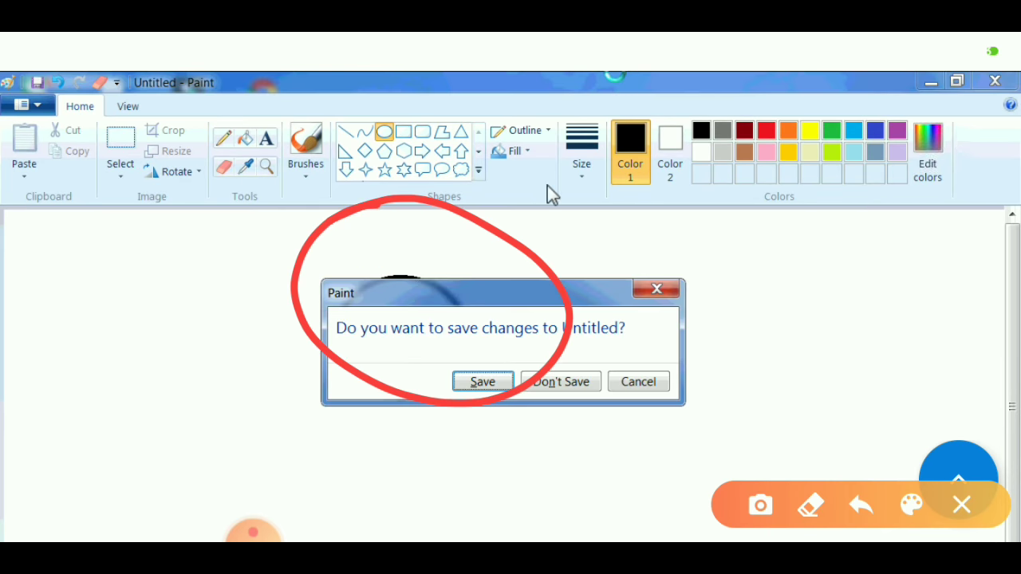
click(556, 386)
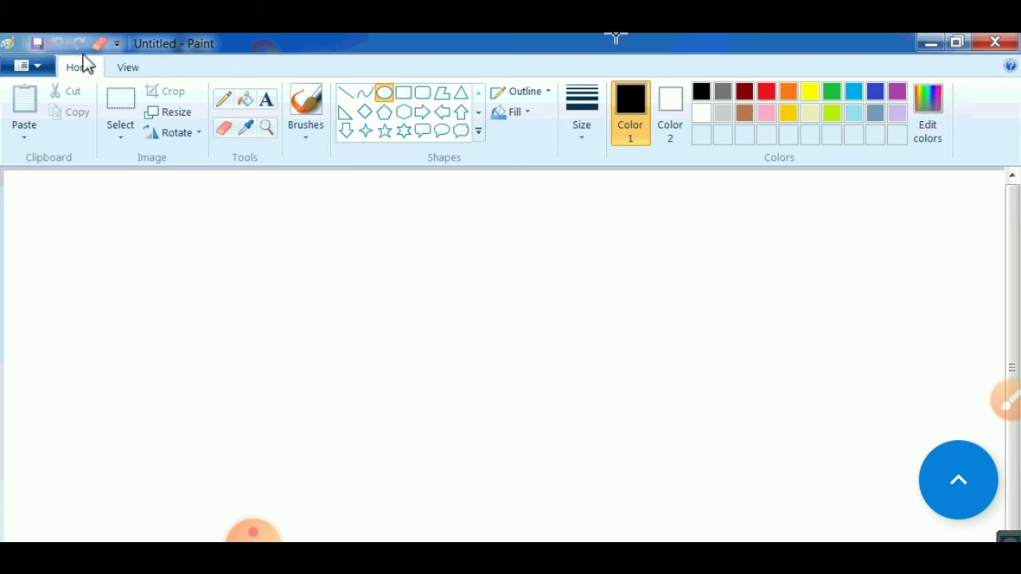
Open the saved portrait photo from the personal folder on Local Disk (D:) and examine it in the drawing area.
click(36, 67)
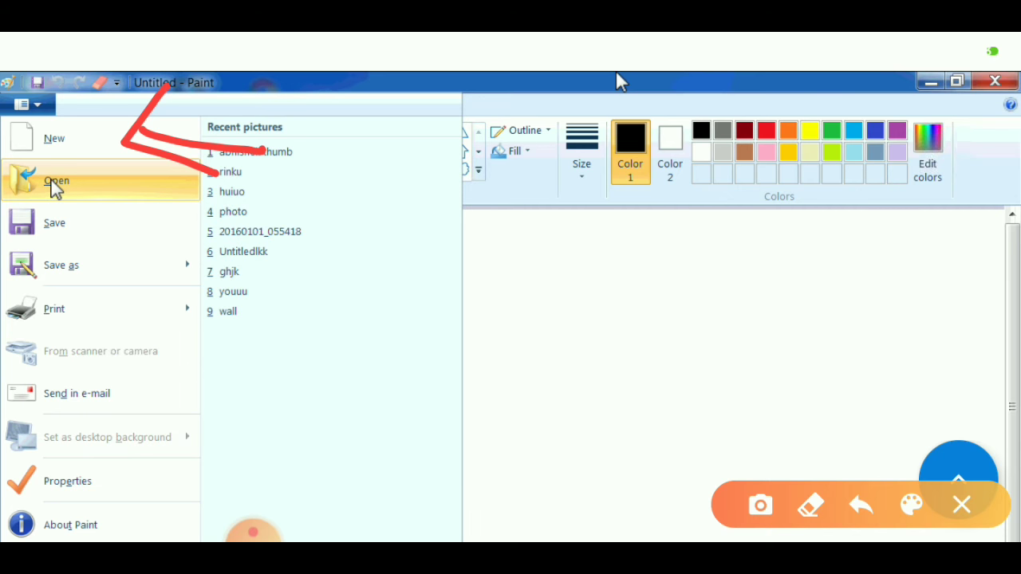
click(56, 182)
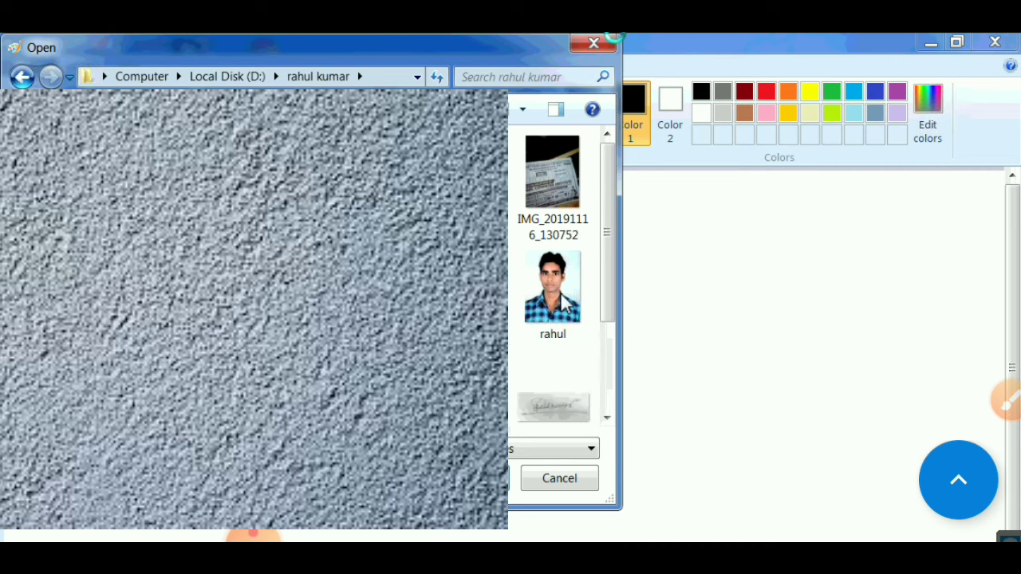
click(546, 341)
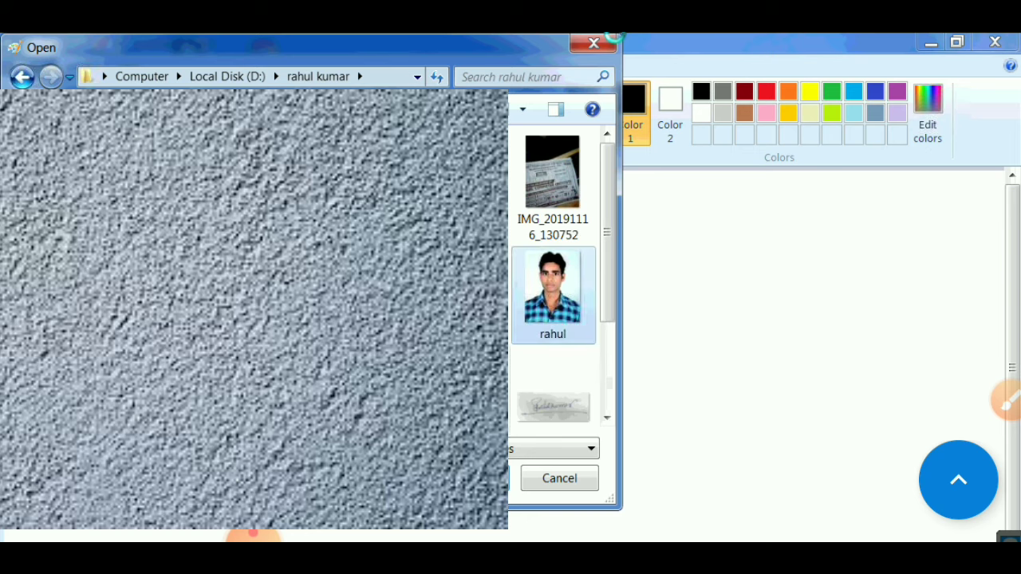
click(611, 39)
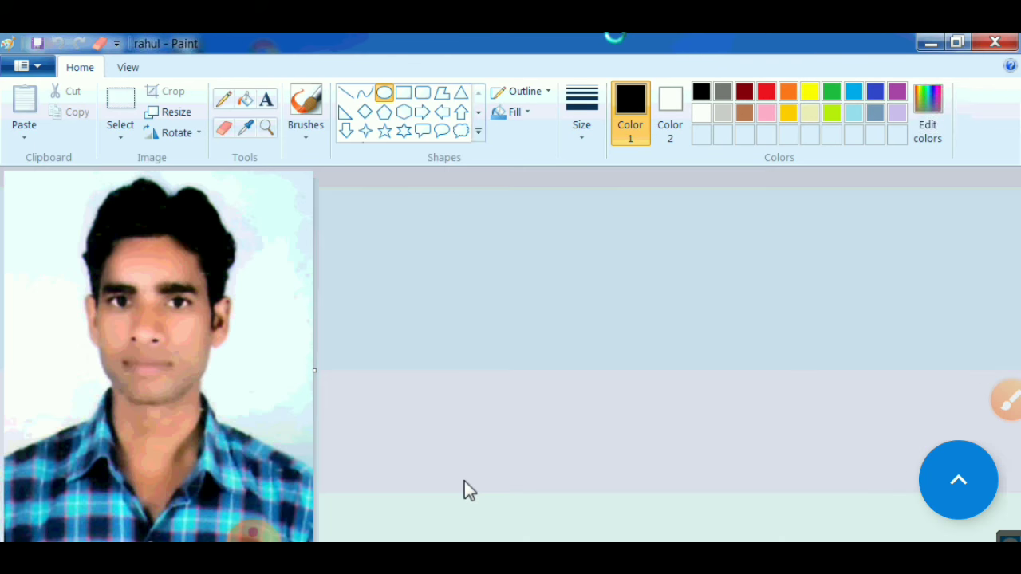
click(1007, 400)
drag(327, 319, 492, 343)
click(329, 311)
mouse_move(338, 393)
mouse_down()
mouse_move(329, 313)
mouse_move(437, 291)
mouse_up()
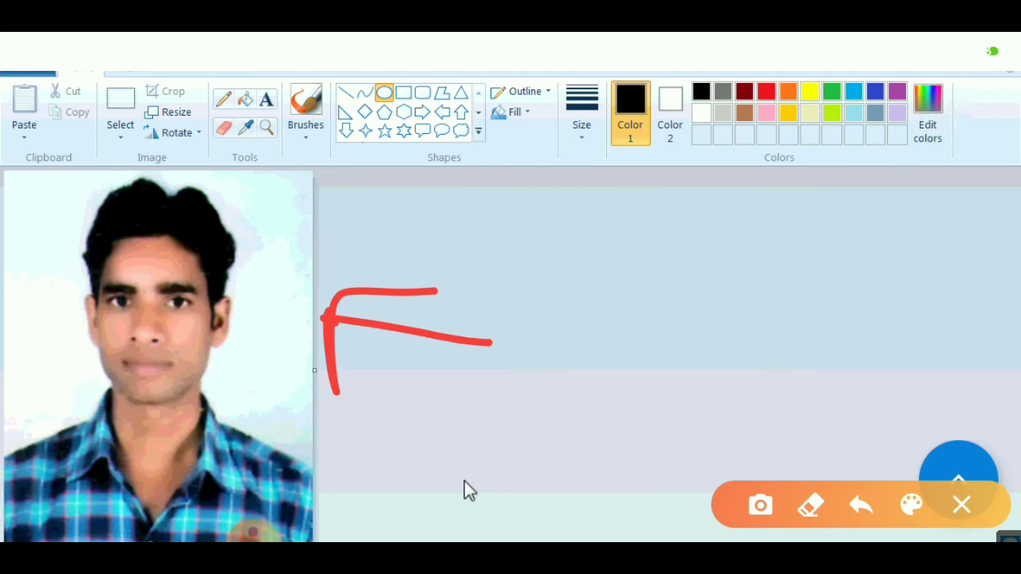
click(960, 505)
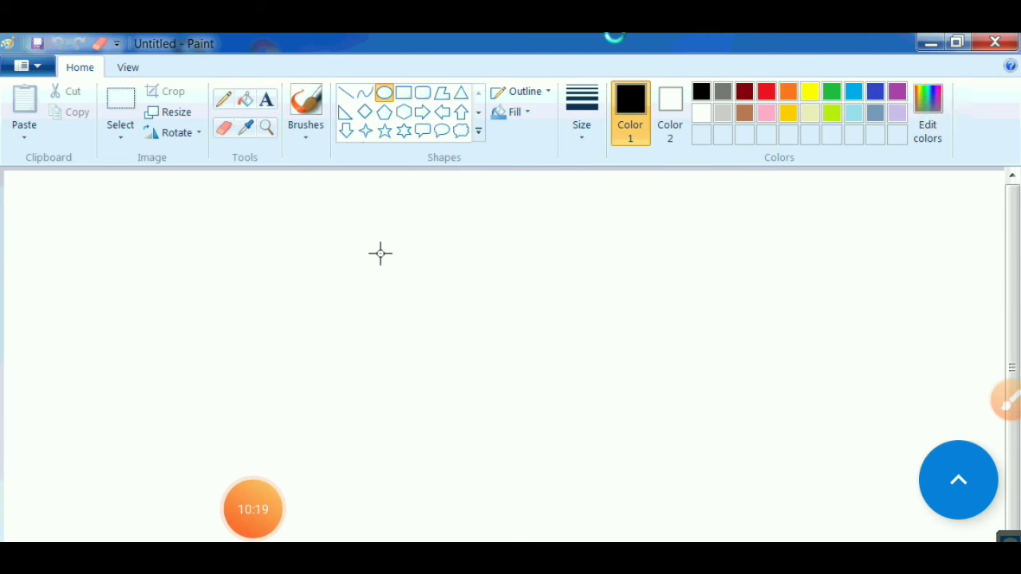
Draw a nearly circular ellipse with a black outline near the middle of the blank picture.
click(40, 68)
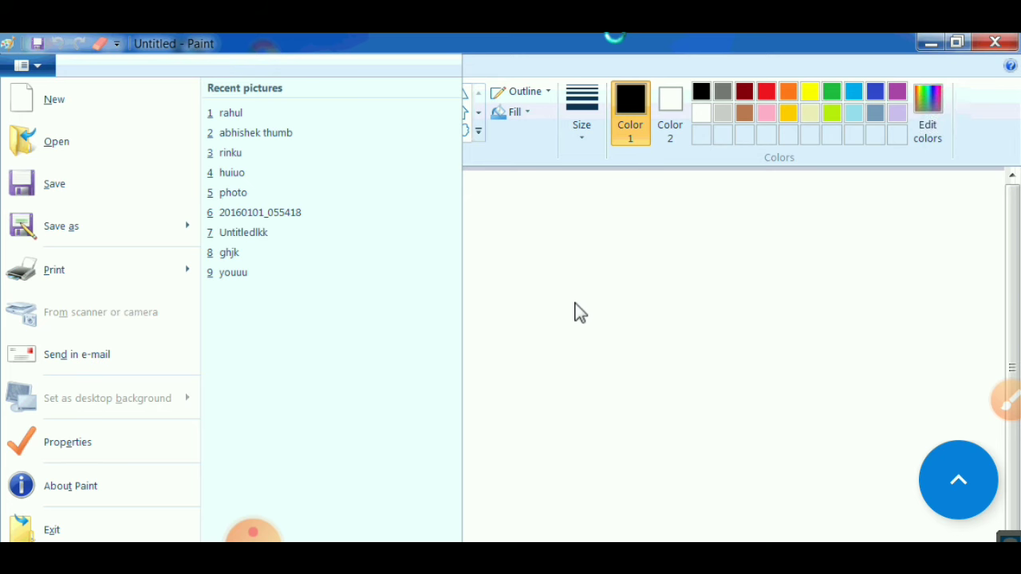
click(305, 63)
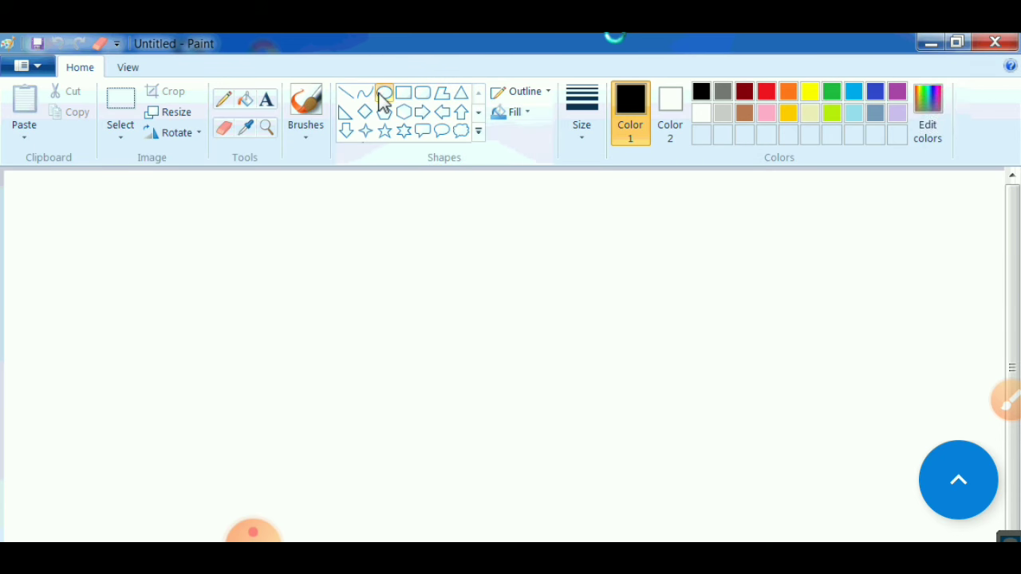
mouse_move(353, 275)
mouse_down()
mouse_move(394, 390)
mouse_move(522, 431)
mouse_up()
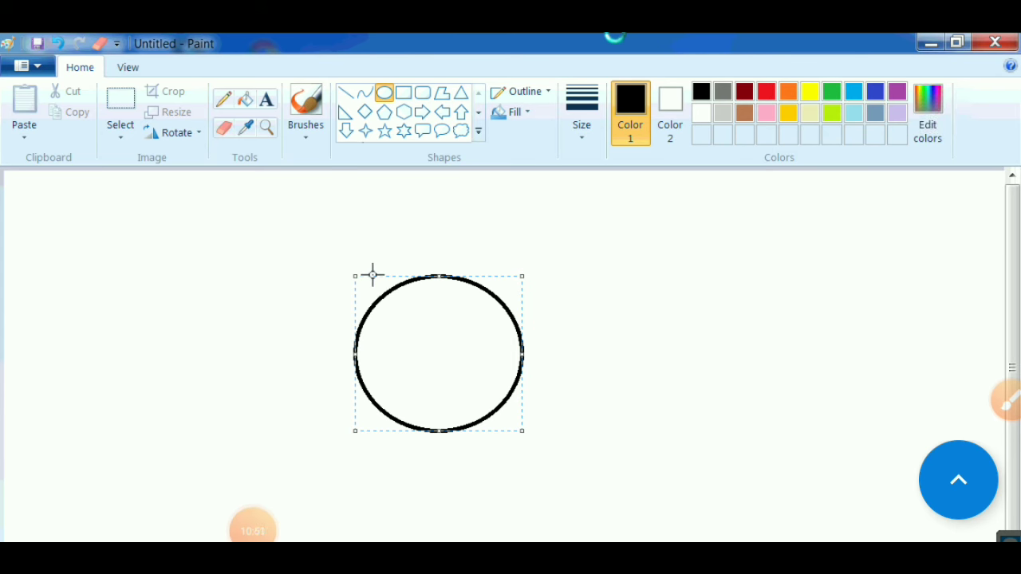
Start saving the circle drawing and choose the Desktop as its save location.
click(45, 67)
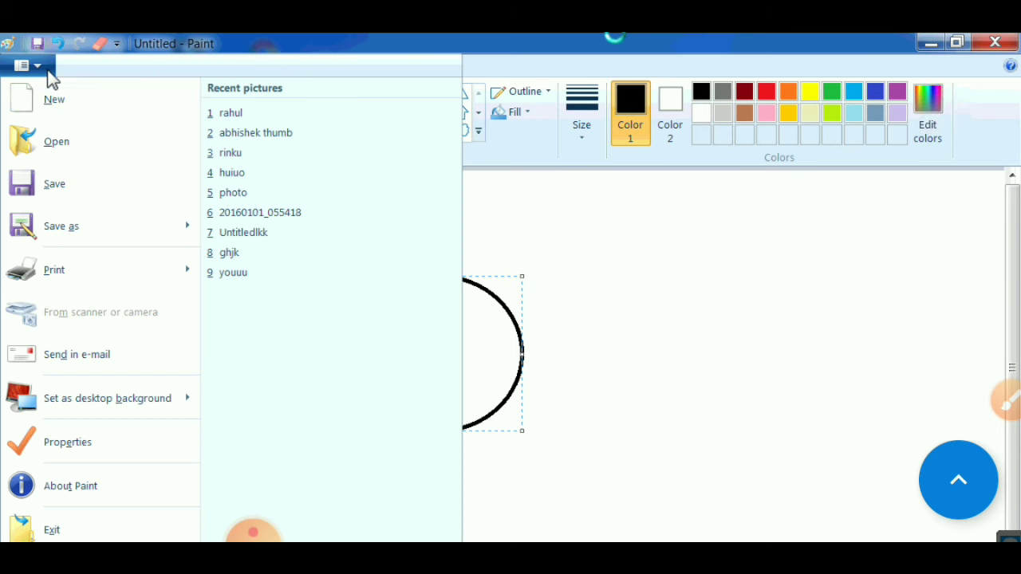
click(68, 183)
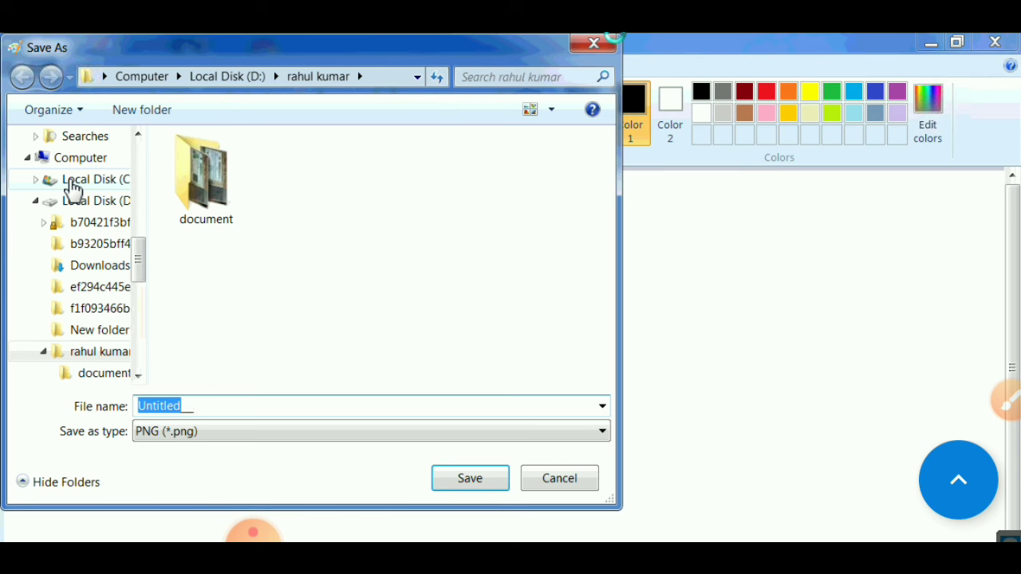
mouse_move(54, 391)
mouse_down()
mouse_move(73, 228)
mouse_move(46, 262)
mouse_move(70, 229)
mouse_move(102, 283)
mouse_up()
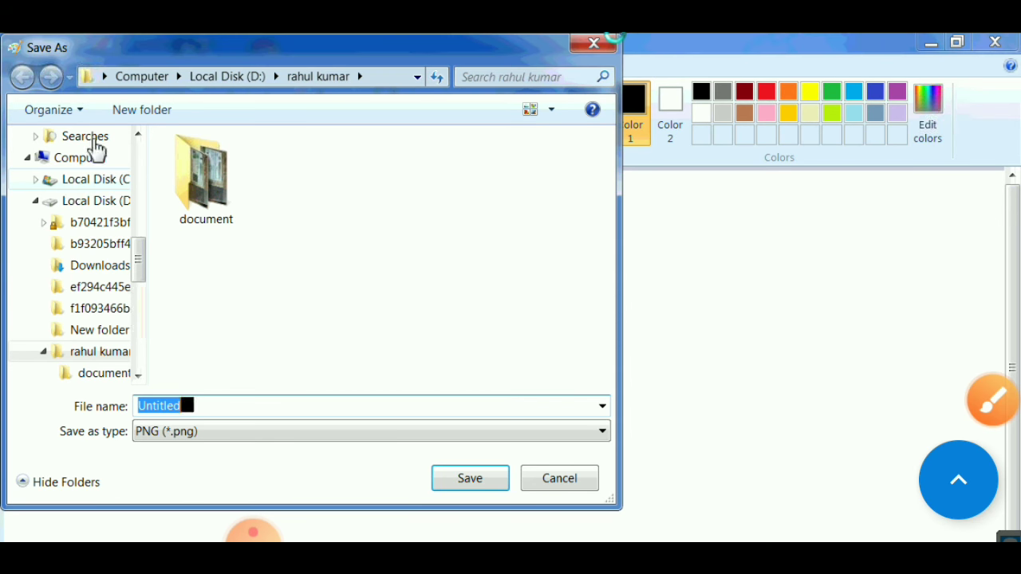
click(139, 135)
scroll(142, 141, up, 4)
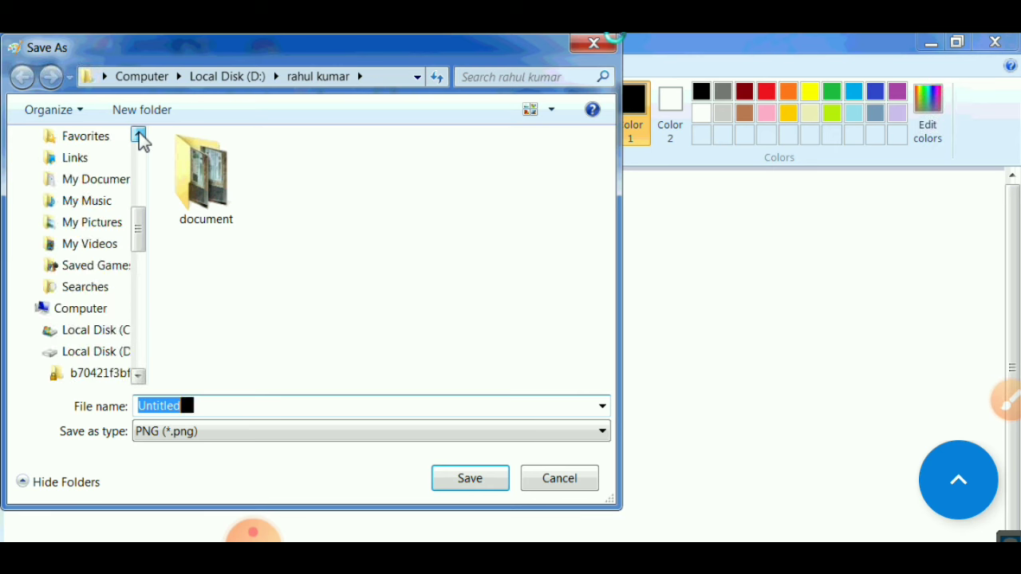
scroll(142, 140, up, 3)
scroll(142, 140, up, 1)
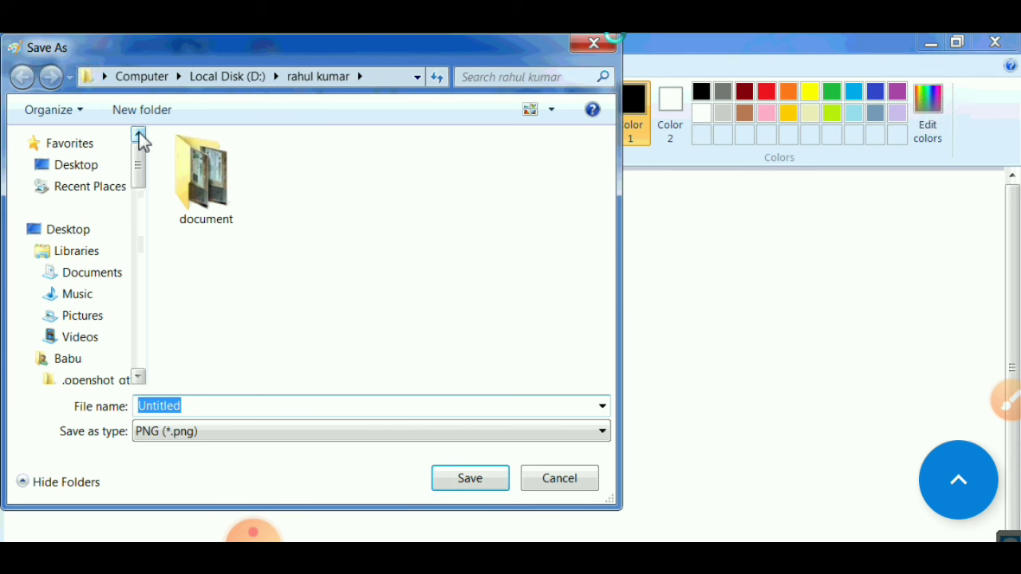
click(1006, 401)
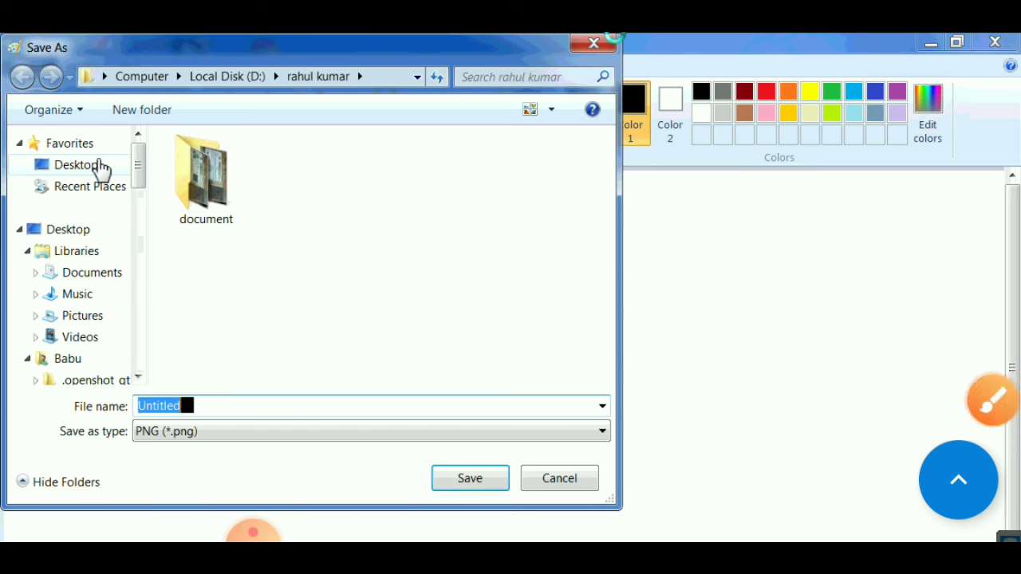
mouse_move(90, 295)
mouse_down()
mouse_move(80, 308)
mouse_move(70, 185)
mouse_up()
mouse_move(44, 225)
mouse_down()
mouse_move(70, 190)
mouse_move(113, 217)
mouse_up()
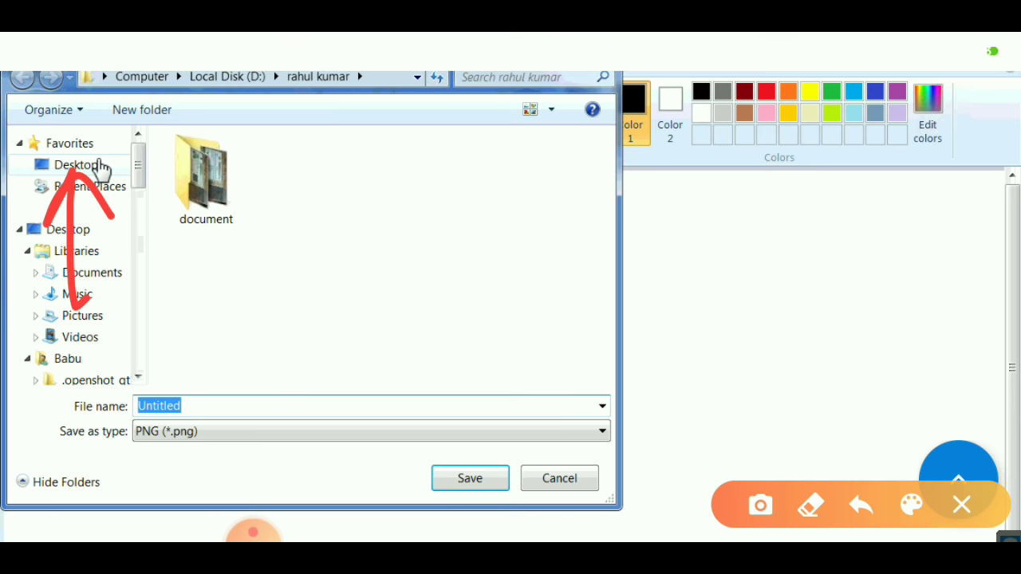
click(80, 164)
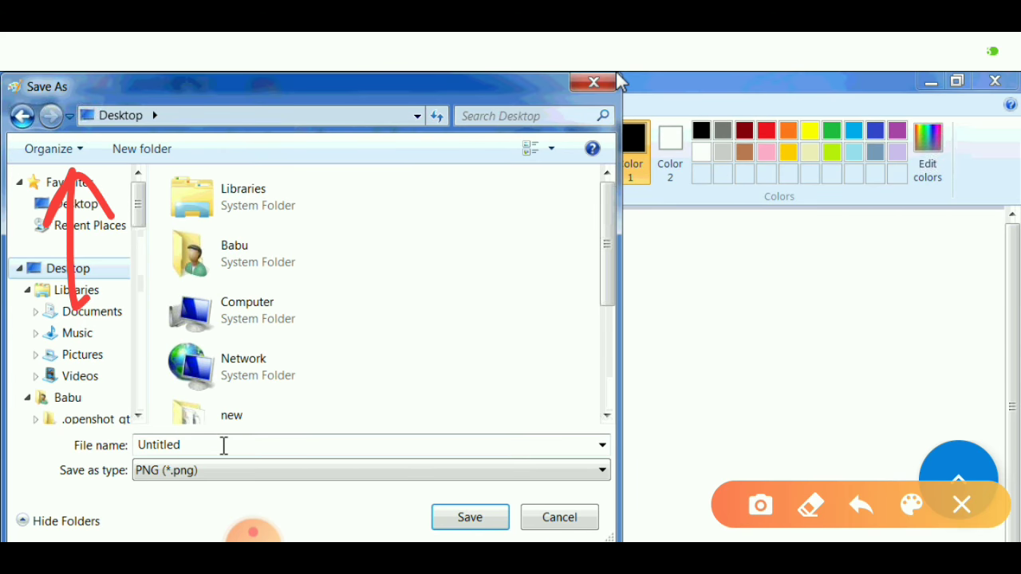
Name the drawing pic and save it to the Desktop as a PNG file.
click(224, 445)
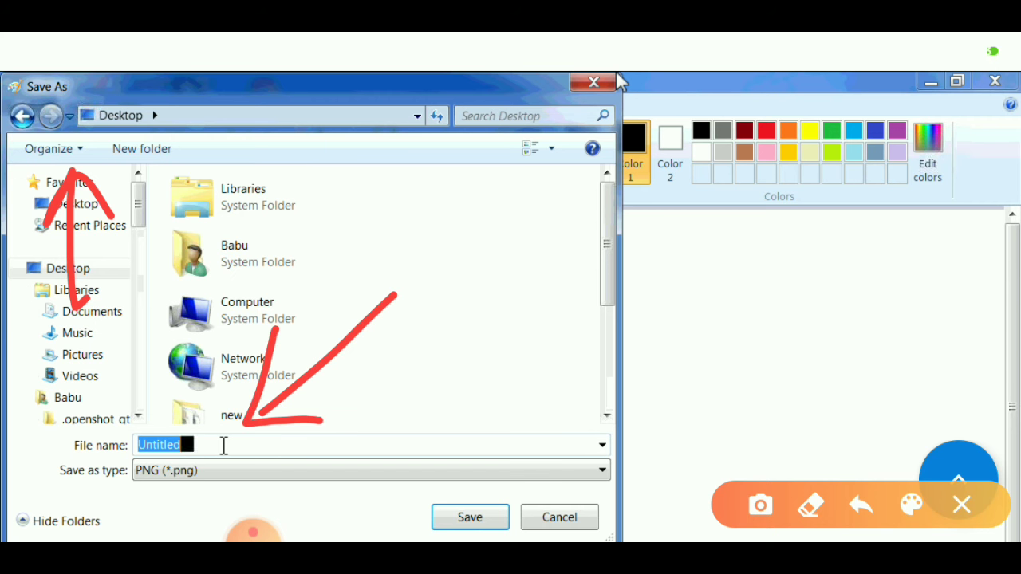
key(BackSpace)
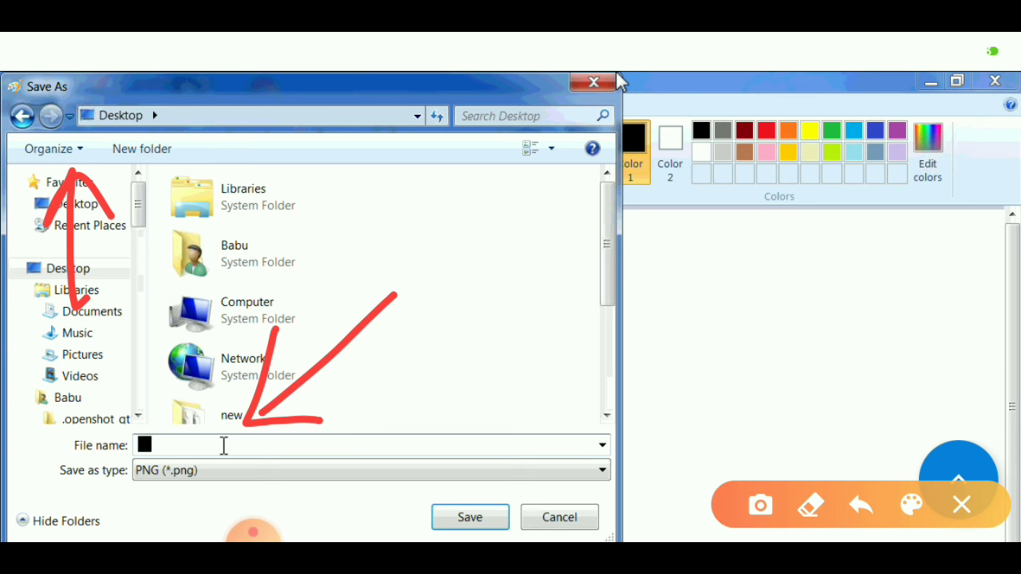
text(p)
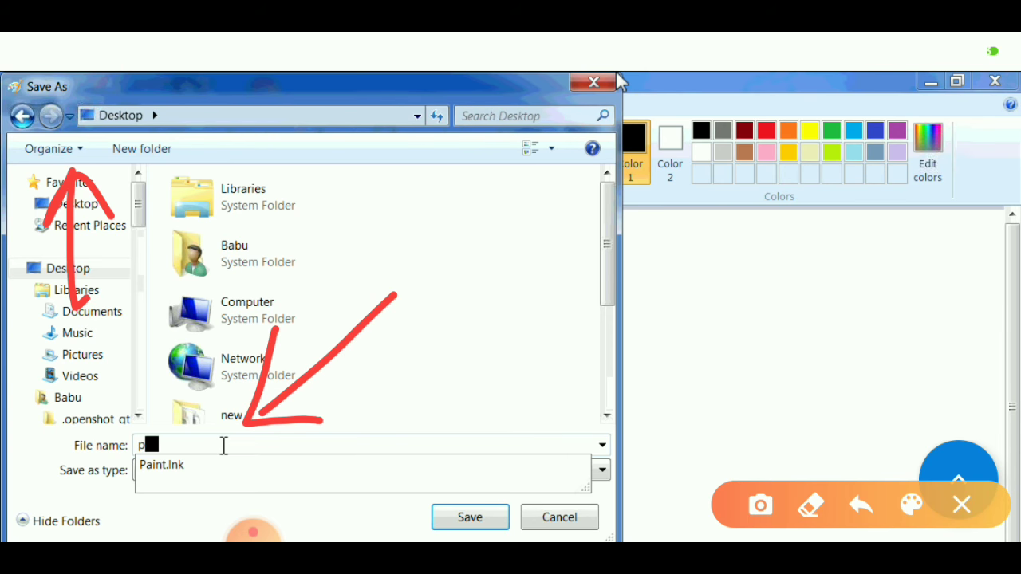
text(c)
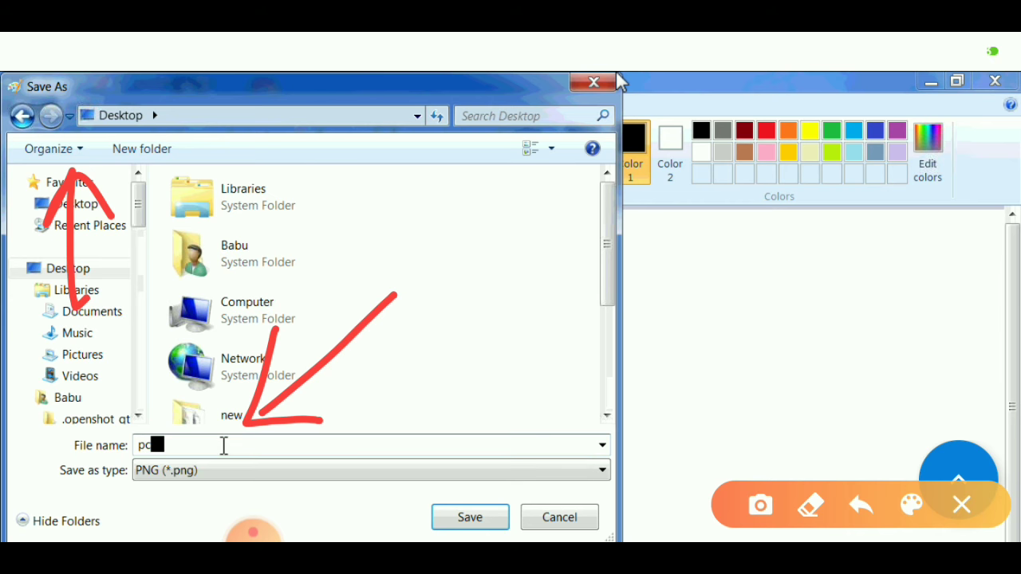
key(BackSpace)
text(ic)
drag(451, 515, 494, 366)
mouse_move(431, 426)
mouse_down()
mouse_move(448, 493)
mouse_move(510, 477)
mouse_up()
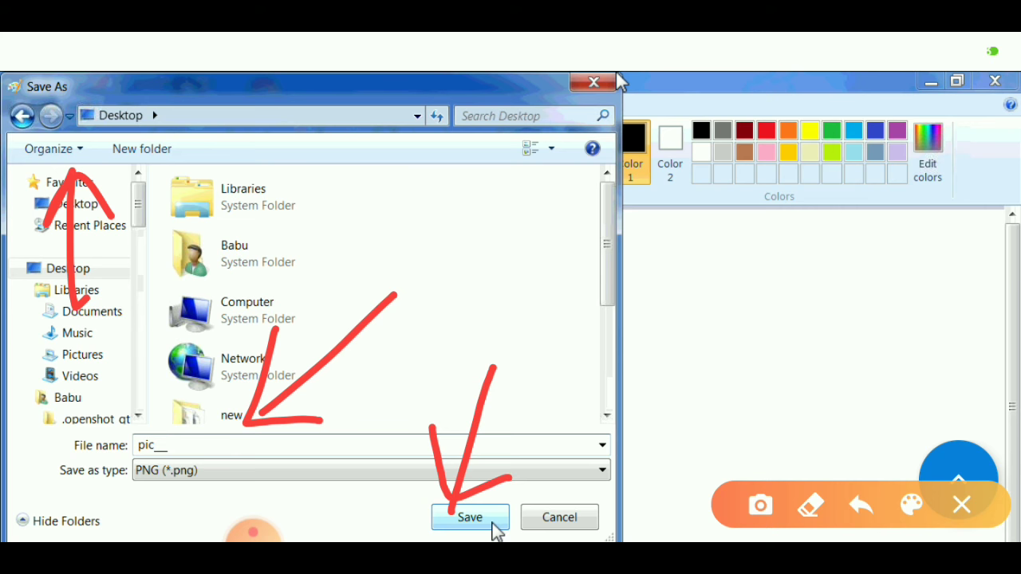
click(493, 523)
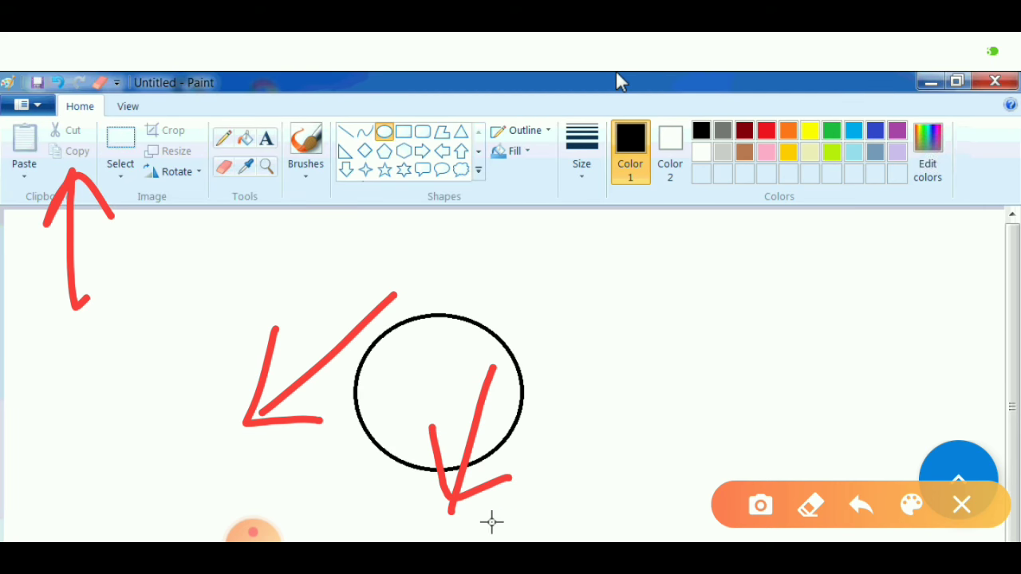
click(961, 504)
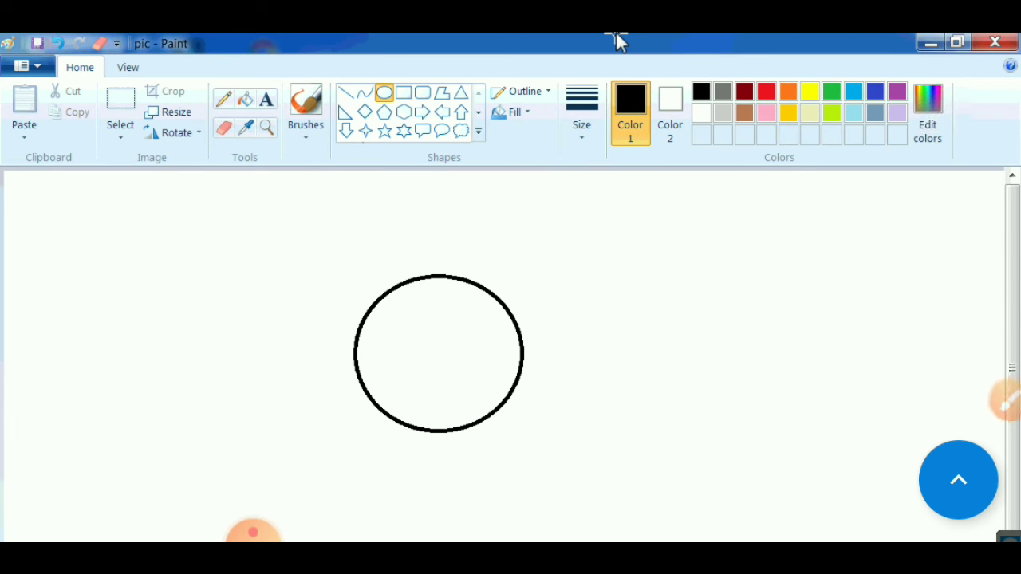
Select the entire picture and delete the circle from the canvas.
click(1006, 400)
drag(547, 322, 700, 289)
mouse_move(571, 207)
mouse_down()
mouse_move(460, 212)
mouse_move(584, 405)
mouse_move(403, 288)
mouse_up()
click(962, 504)
key(ctrl+a)
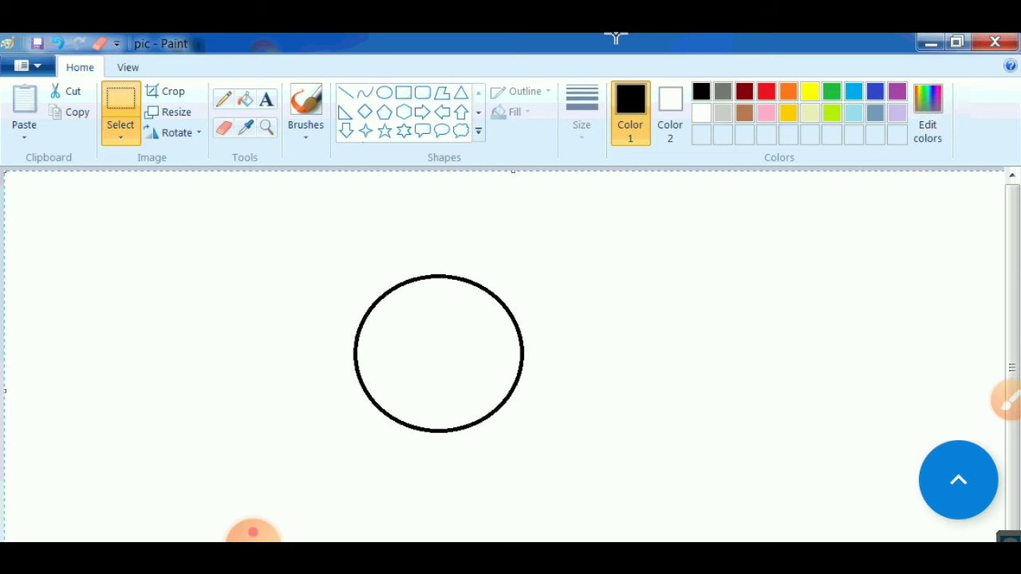
key(Delete)
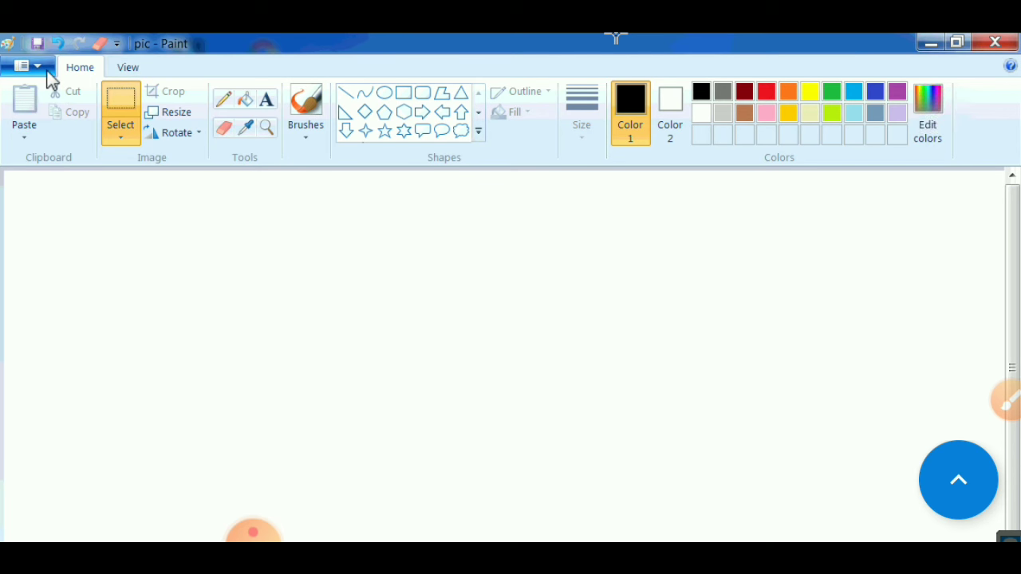
Start opening a saved picture and browse the Desktop contents down to its image files.
click(1006, 400)
mouse_move(120, 335)
mouse_down()
mouse_move(68, 83)
mouse_move(56, 155)
mouse_up()
click(961, 505)
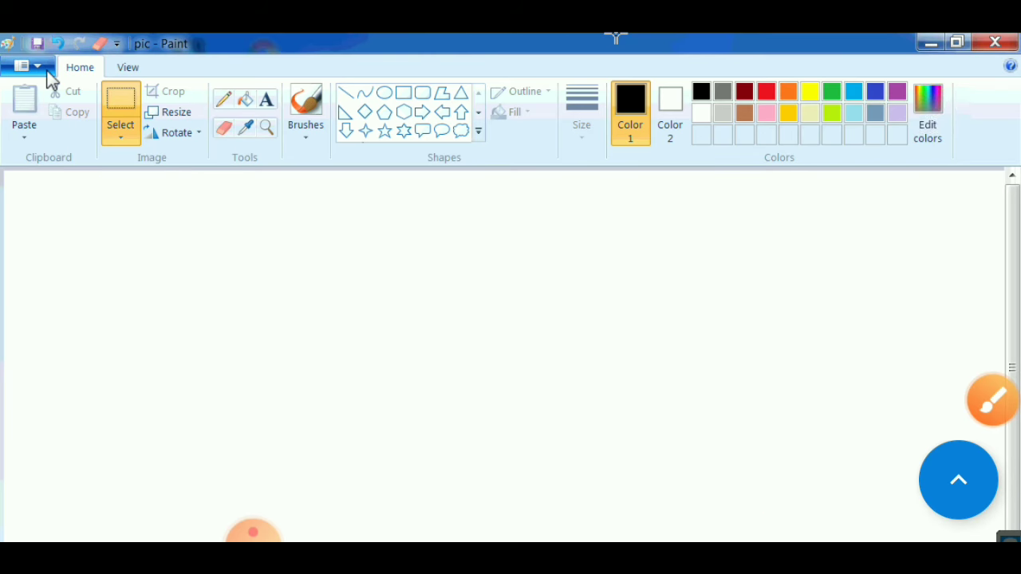
click(44, 67)
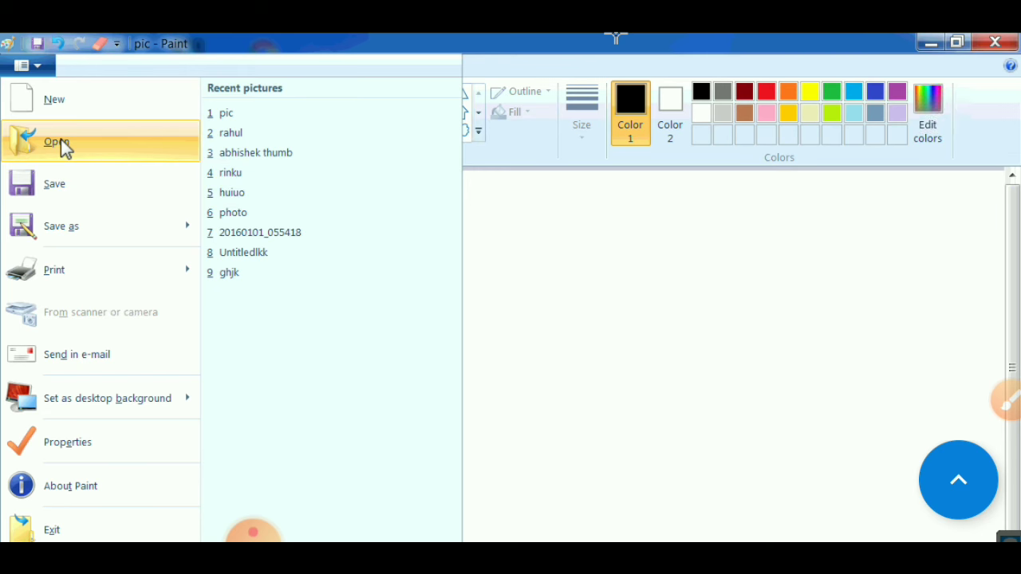
click(64, 147)
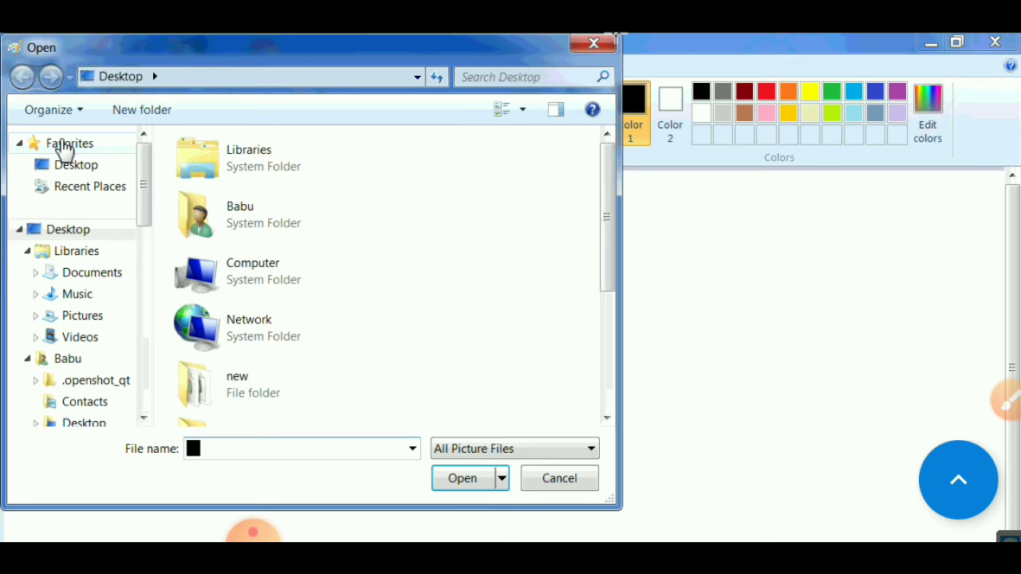
click(1007, 400)
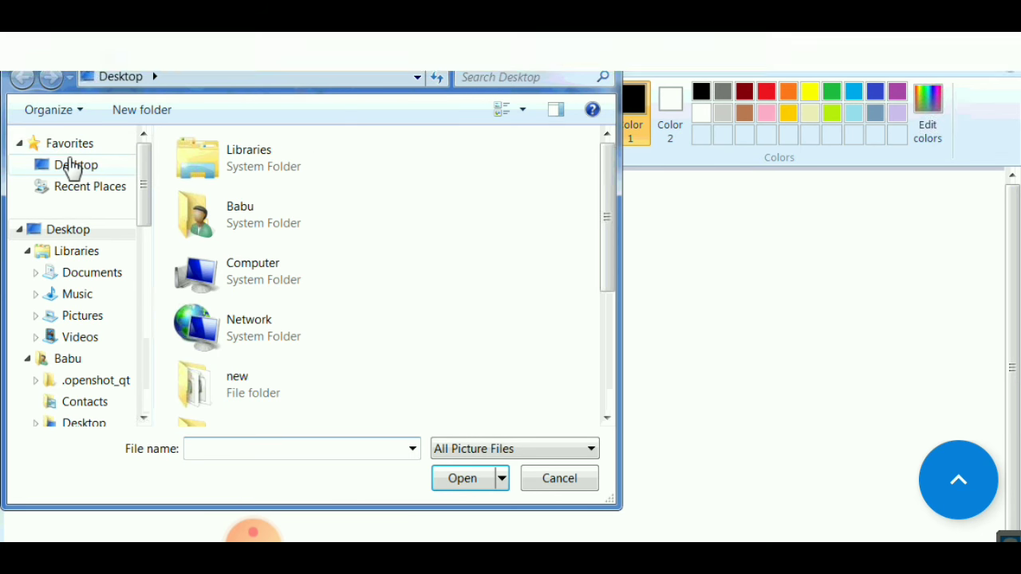
mouse_move(80, 387)
mouse_down()
mouse_move(86, 446)
mouse_move(74, 209)
mouse_move(105, 167)
mouse_move(129, 217)
mouse_up()
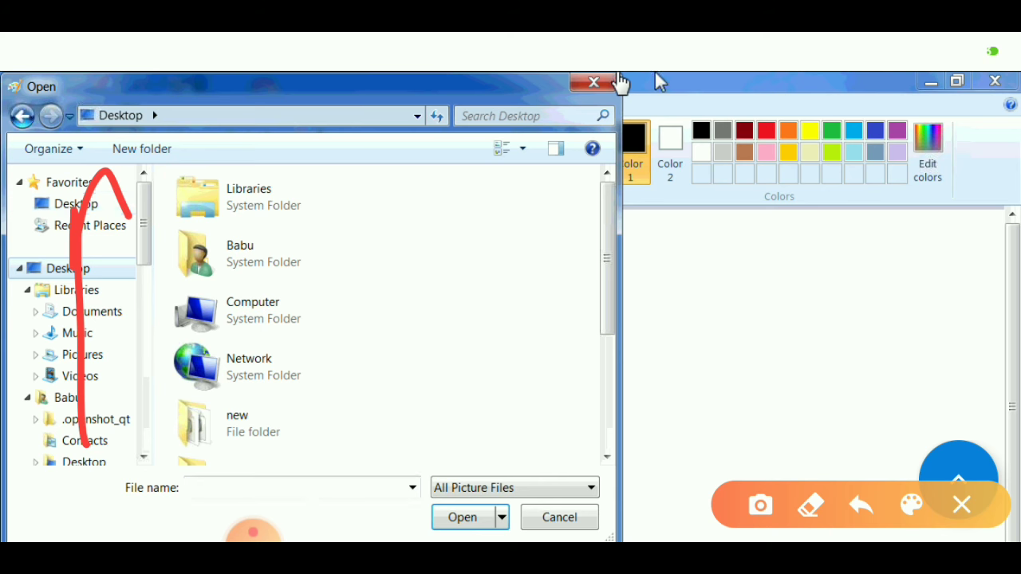
drag(367, 434, 403, 249)
mouse_move(325, 344)
mouse_down()
mouse_move(330, 325)
mouse_move(442, 300)
mouse_move(448, 319)
mouse_up()
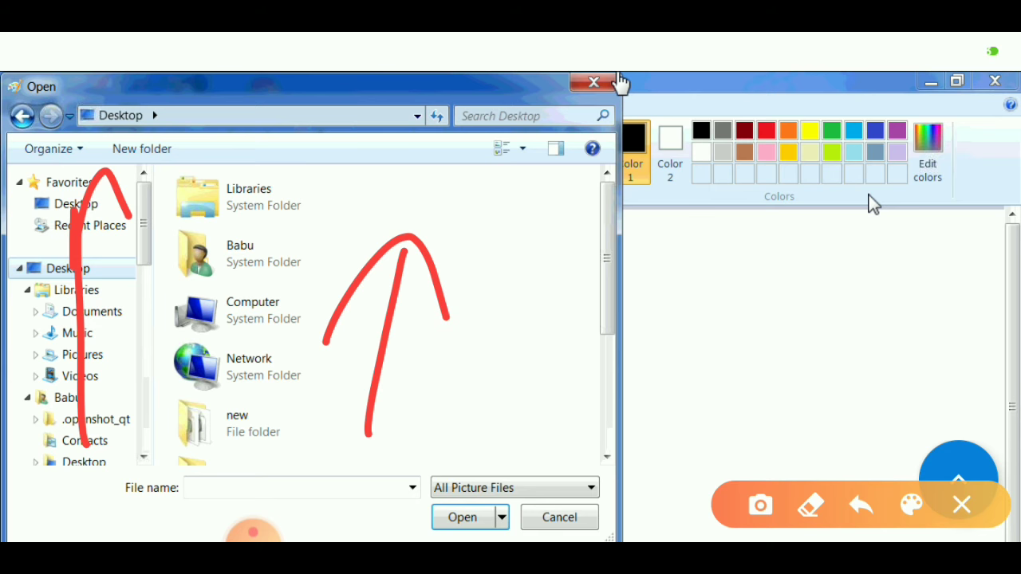
click(605, 456)
click(605, 458)
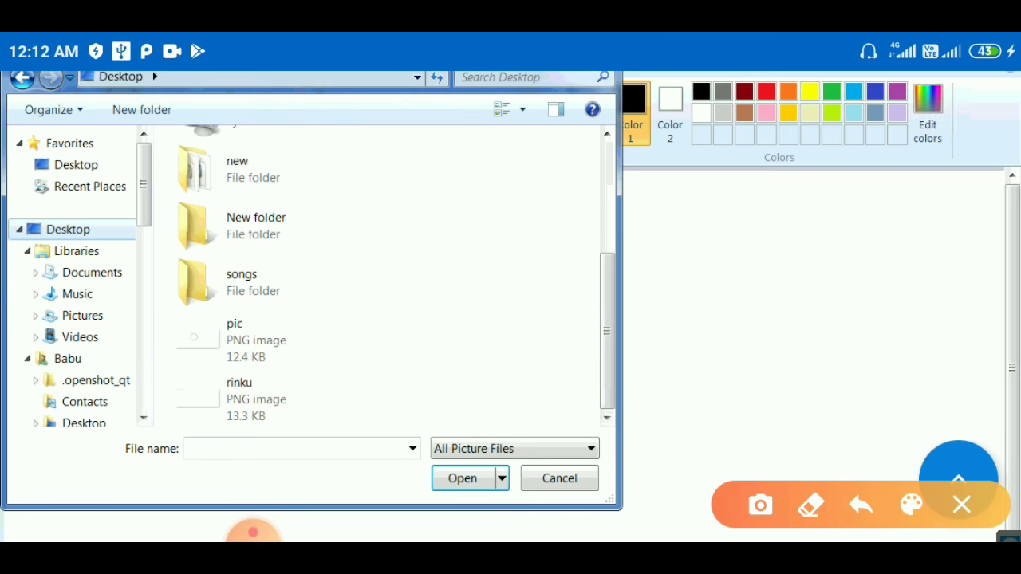
Open the PNG image pic from the Desktop, saving the pending changes to the cleared picture.
drag(297, 331, 496, 333)
mouse_move(344, 273)
mouse_down()
mouse_move(318, 307)
mouse_move(347, 370)
mouse_move(368, 378)
mouse_up()
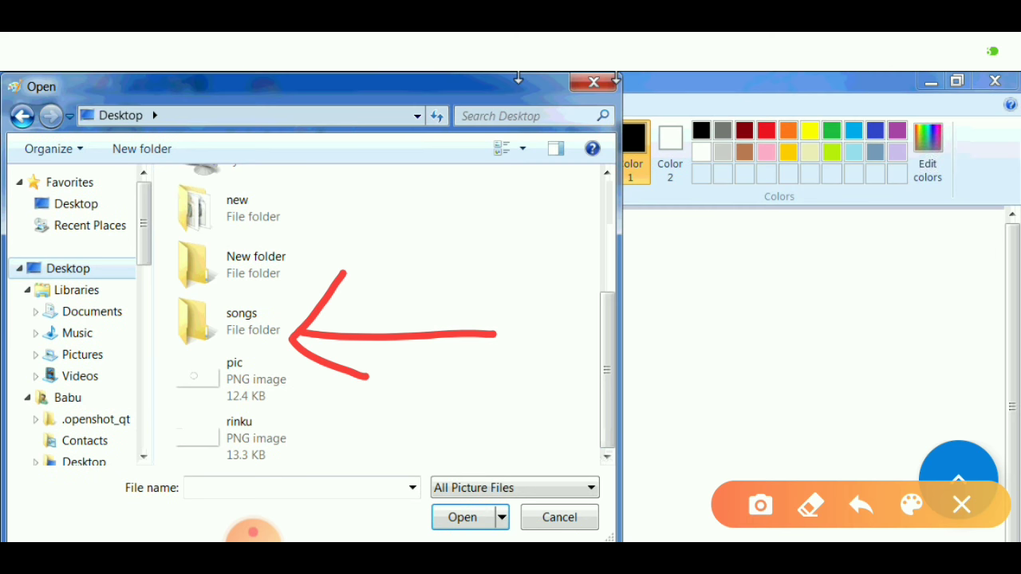
click(254, 392)
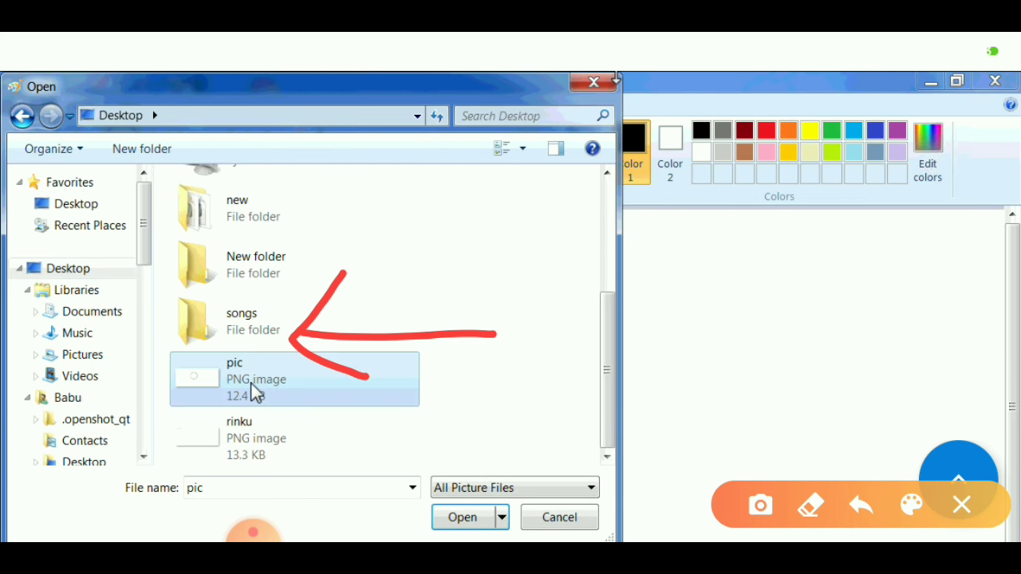
click(462, 518)
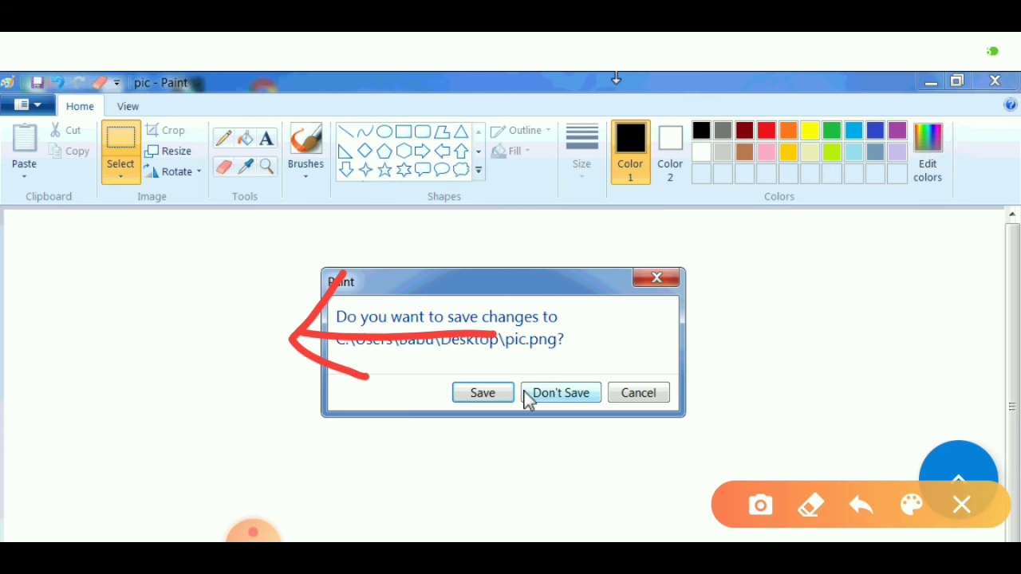
click(482, 393)
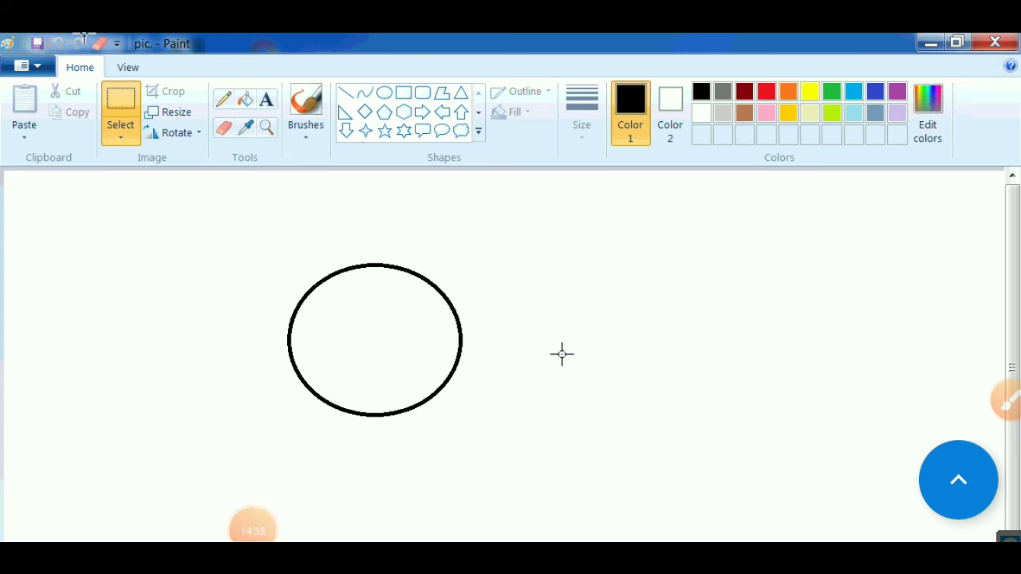
click(1006, 401)
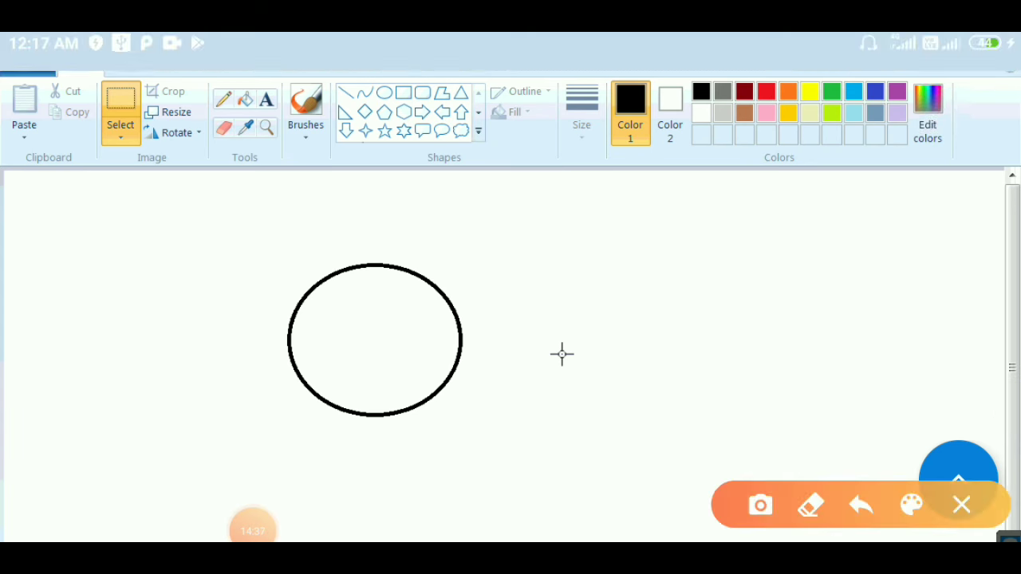
mouse_move(390, 227)
mouse_down()
mouse_move(364, 232)
mouse_move(283, 290)
mouse_move(265, 426)
mouse_move(407, 501)
mouse_move(530, 436)
mouse_move(516, 326)
mouse_move(392, 224)
mouse_move(327, 234)
mouse_up()
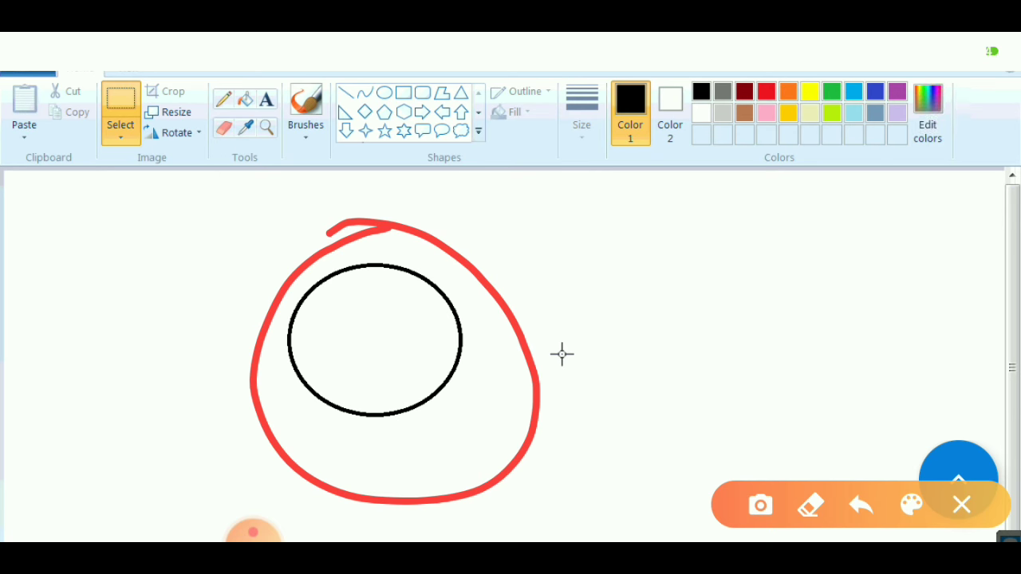
click(961, 504)
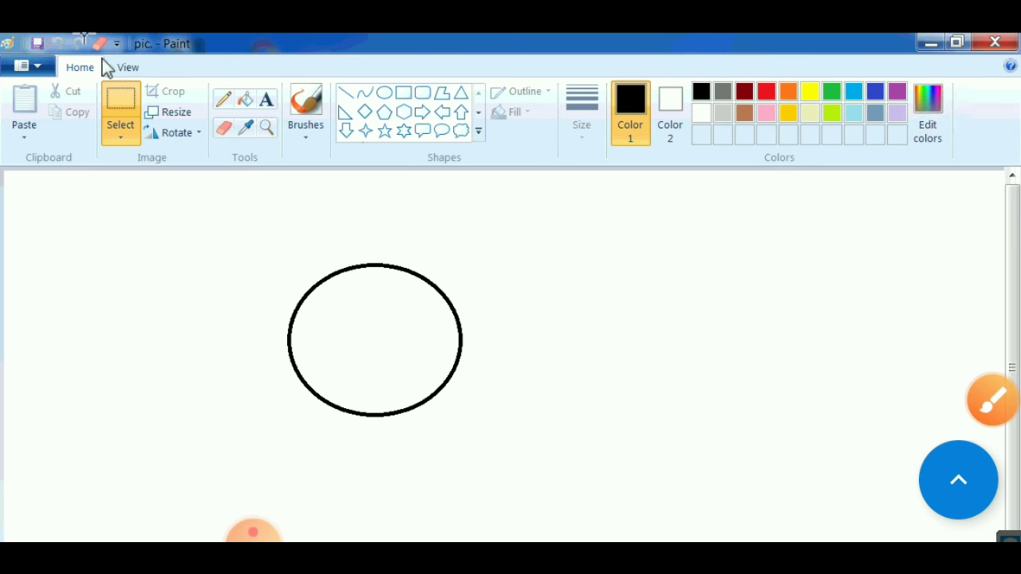
Examine the Print command's options for printing, page setup and print preview.
click(43, 67)
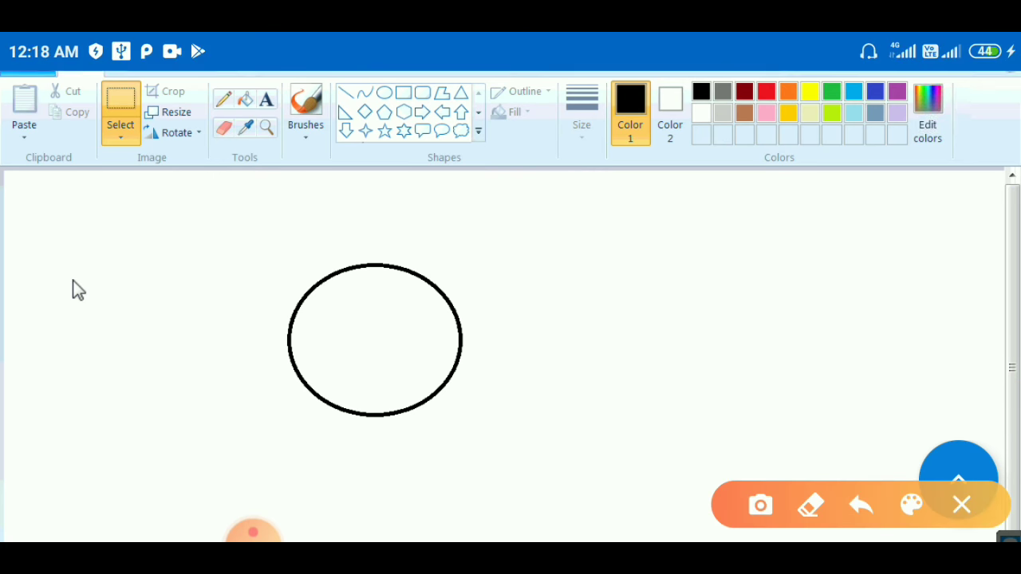
mouse_move(54, 309)
drag(121, 254, 238, 289)
drag(135, 243, 133, 254)
drag(128, 257, 203, 265)
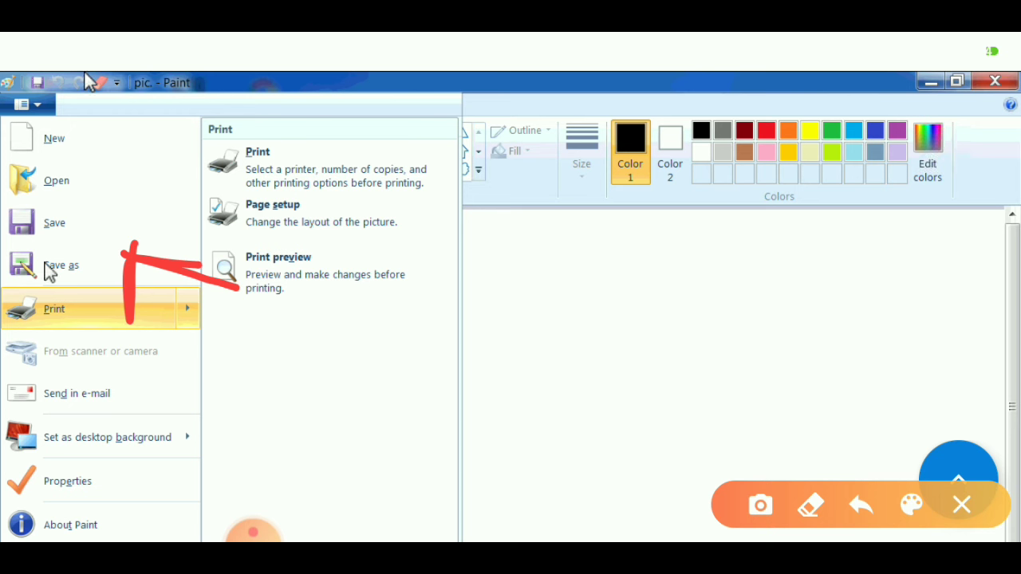
click(961, 504)
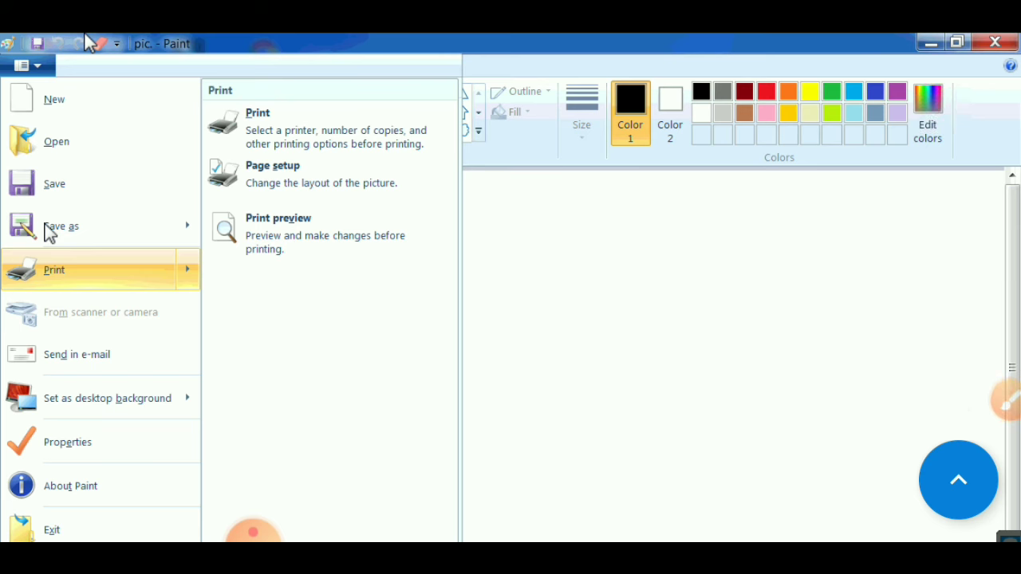
Save a copy of the circle picture to the Desktop as a PNG named aaa, accepting the loss of transparency.
click(63, 231)
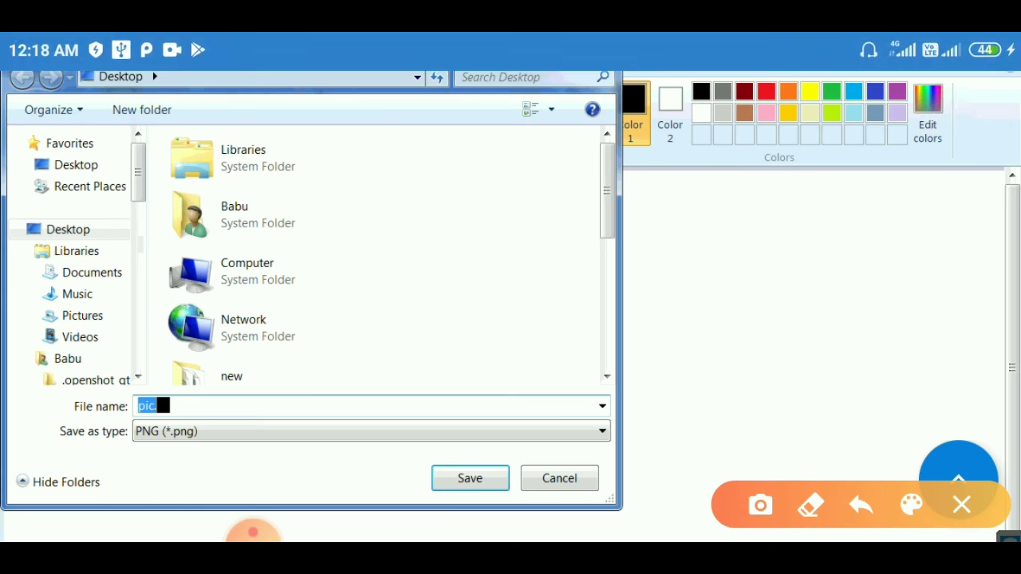
drag(206, 397, 332, 351)
mouse_move(217, 351)
mouse_down()
mouse_move(205, 396)
mouse_move(263, 405)
mouse_up()
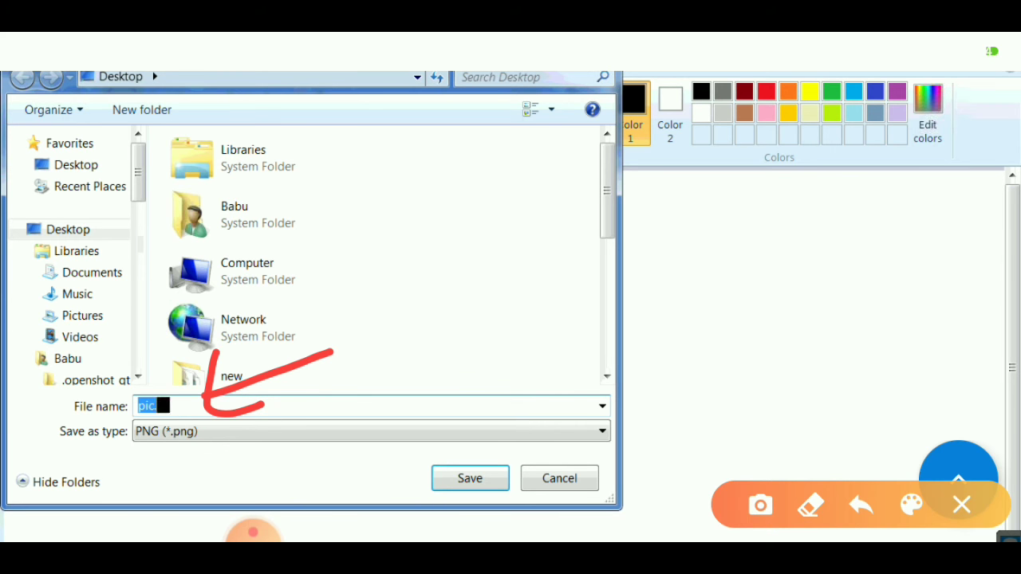
scroll(83, 71, up, 1)
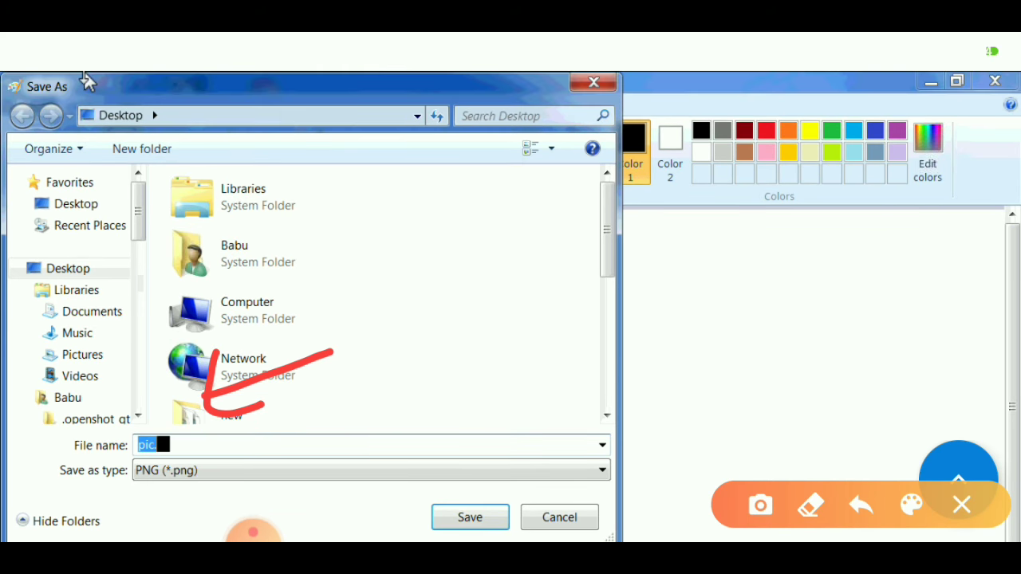
text(aaa)
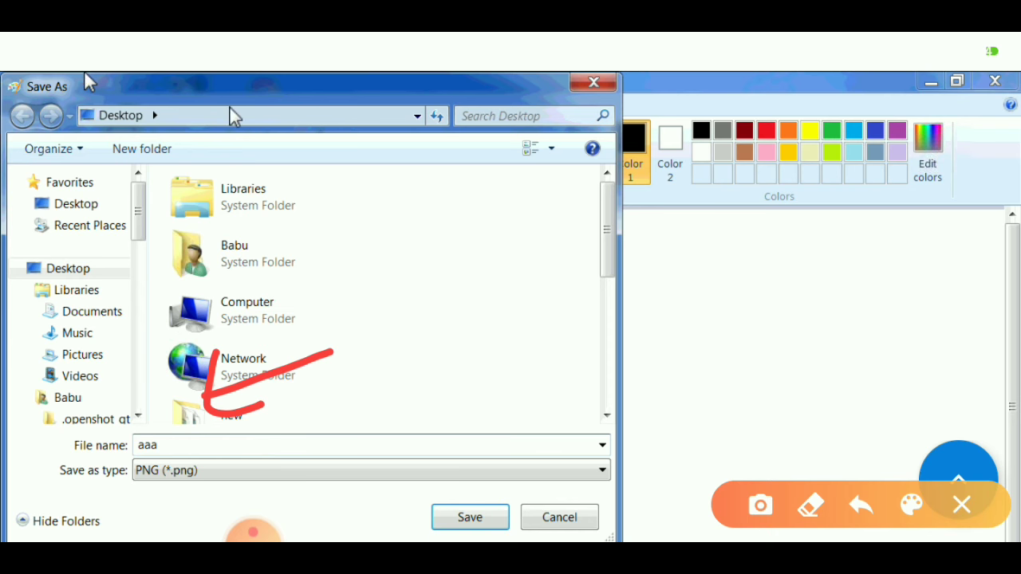
click(470, 517)
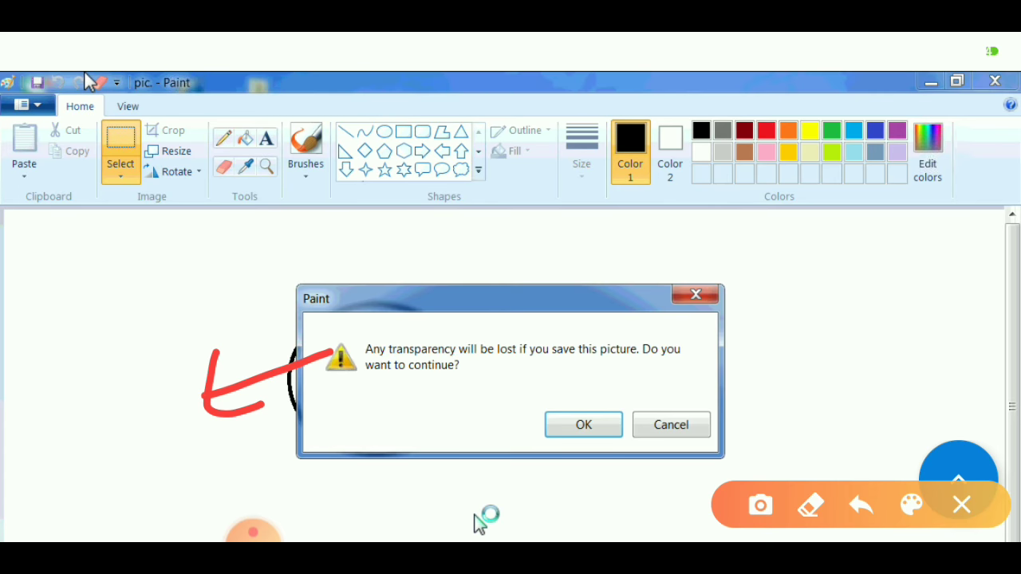
click(583, 425)
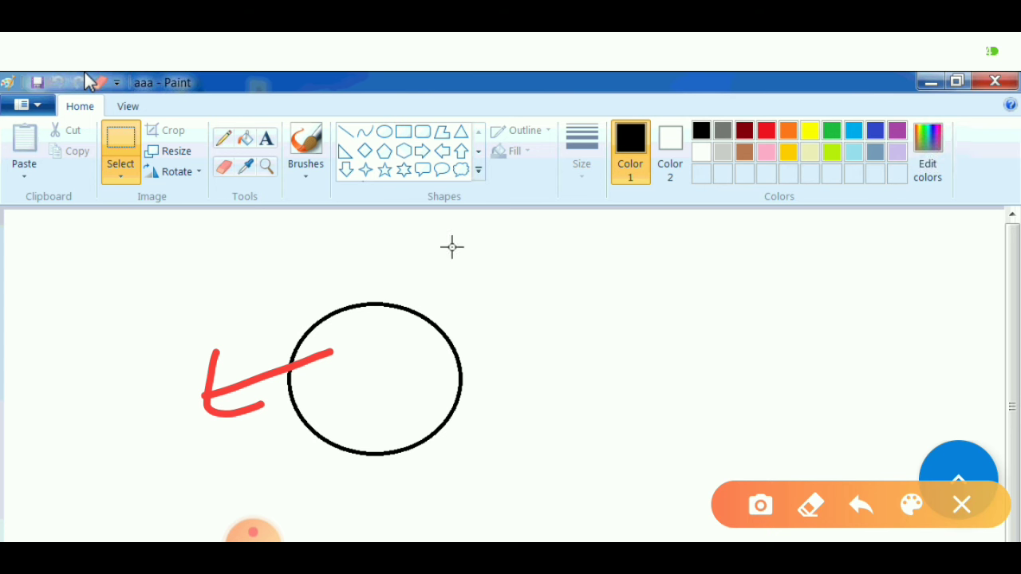
Examine the Send in e-mail command and the Fill, Tile and Center options for setting the desktop background.
click(38, 110)
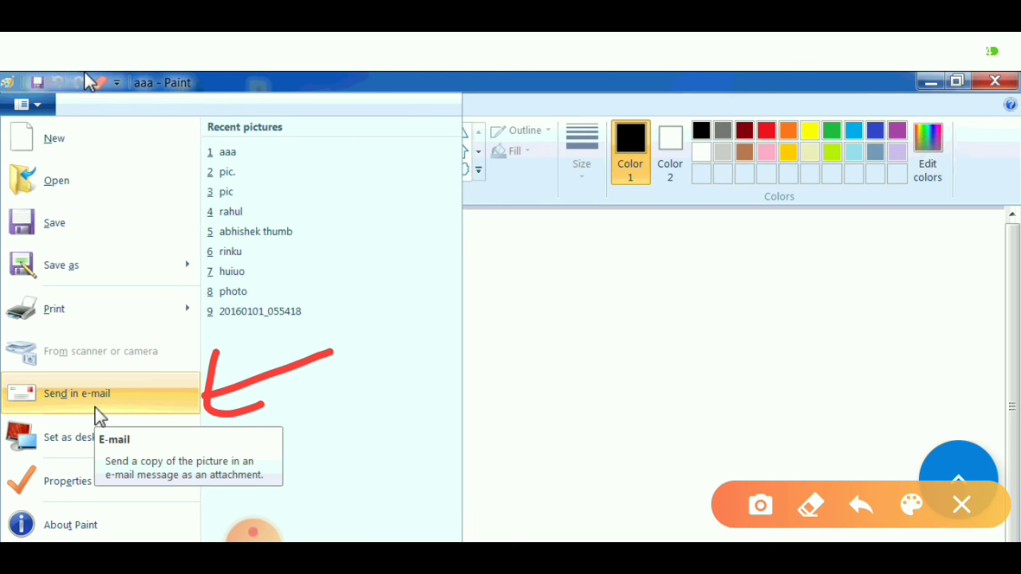
mouse_move(98, 439)
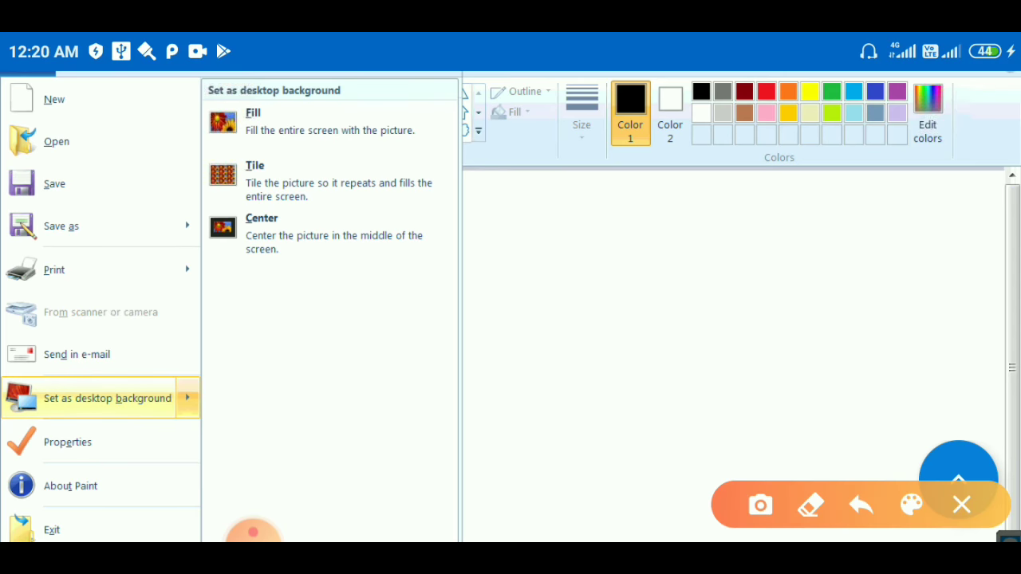
drag(324, 236, 403, 201)
drag(336, 138, 416, 91)
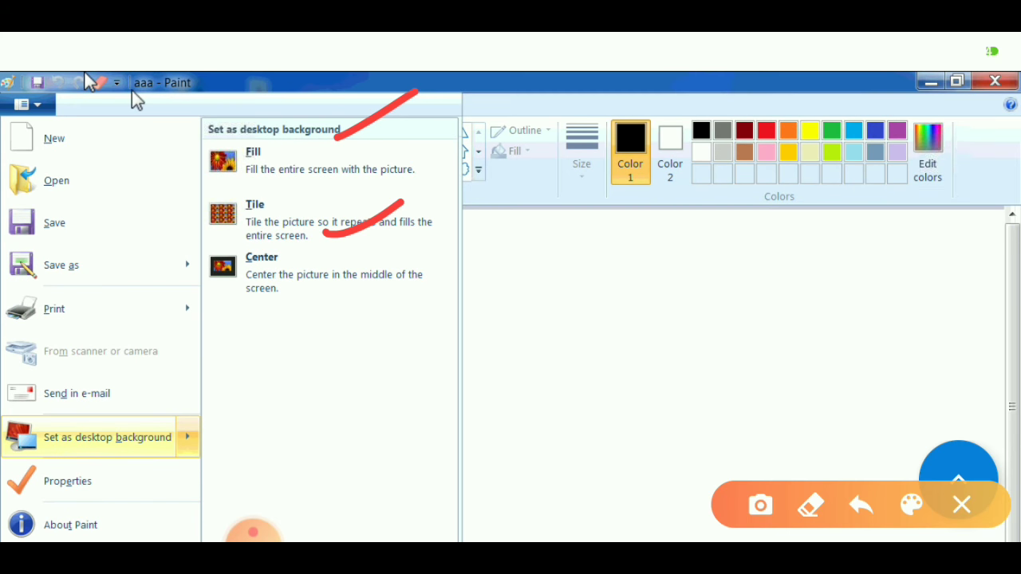
click(496, 371)
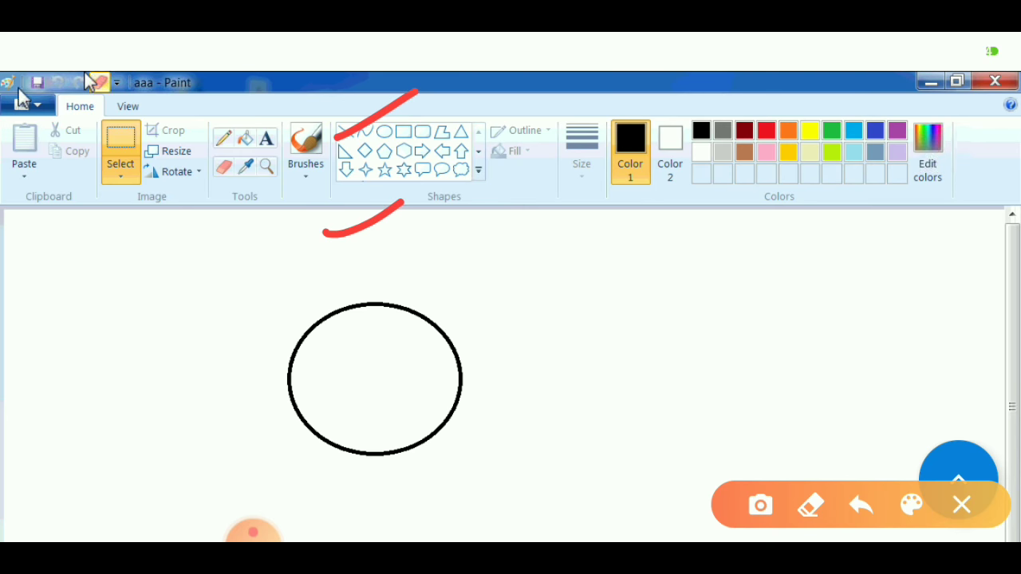
Set the circle picture as the desktop background with the Fill option and view it on the desktop.
click(46, 111)
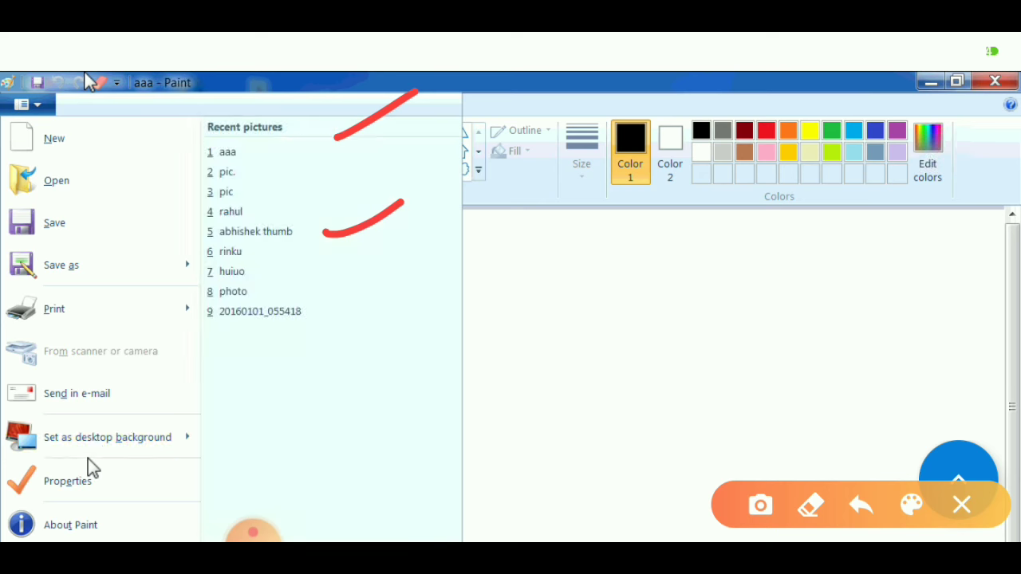
mouse_move(94, 439)
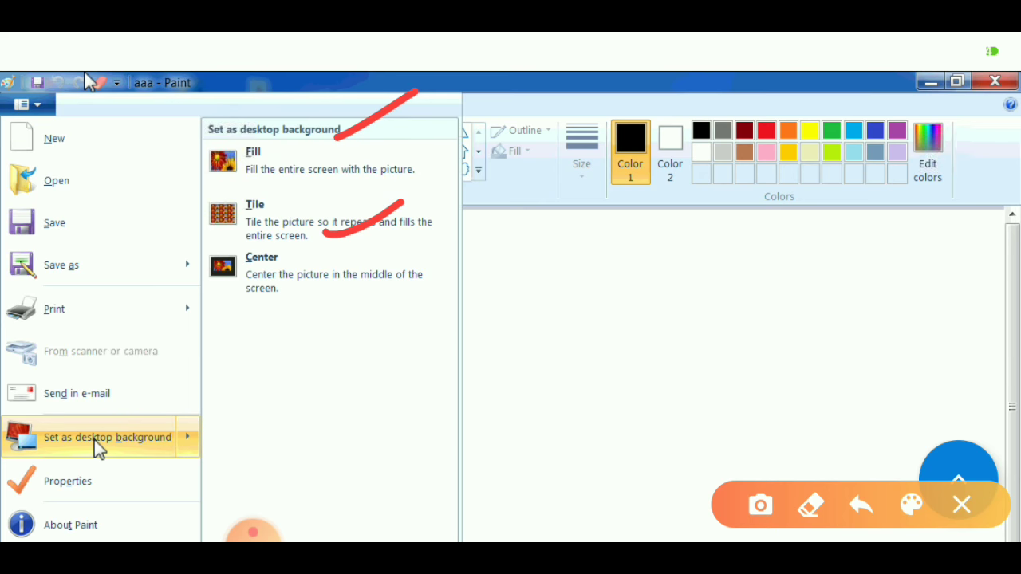
click(255, 170)
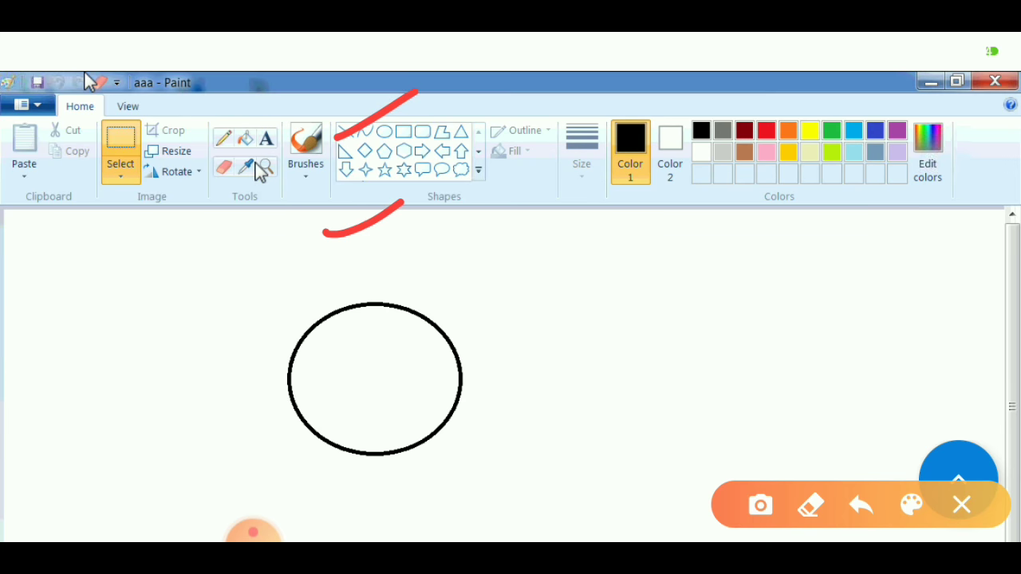
click(932, 83)
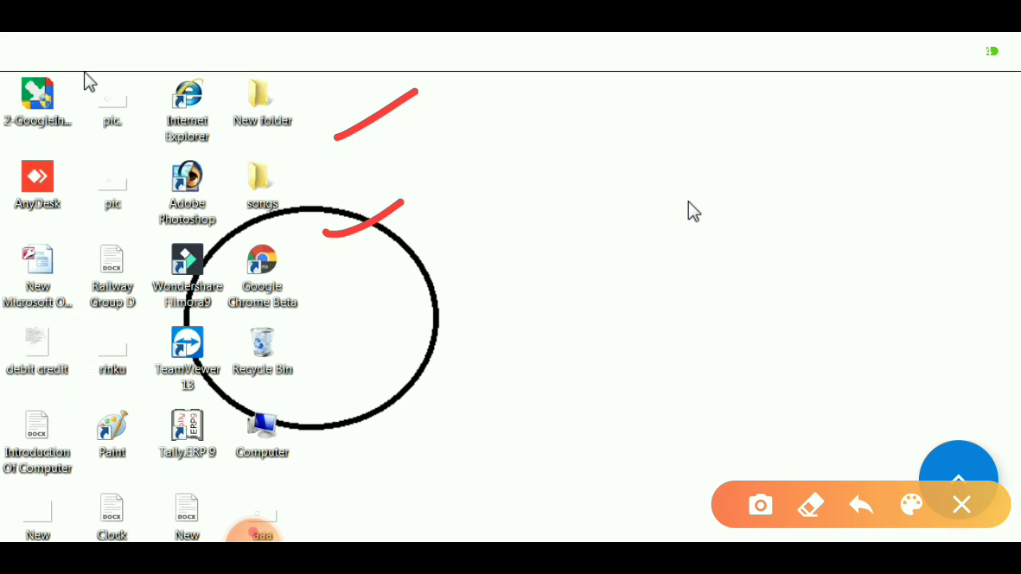
drag(437, 383, 722, 193)
mouse_move(506, 255)
mouse_down()
mouse_move(496, 268)
mouse_move(557, 382)
mouse_move(578, 384)
mouse_up()
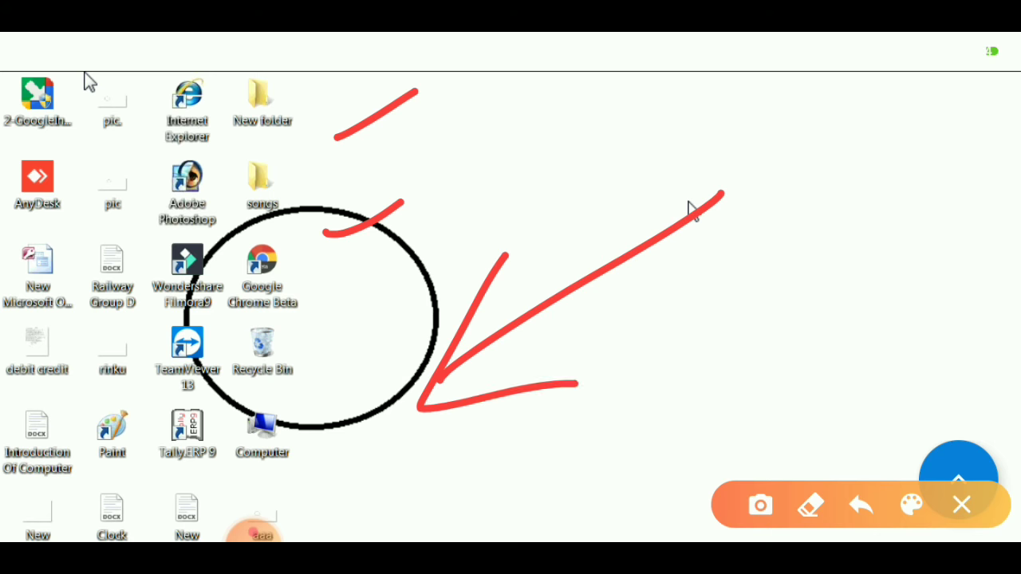
click(961, 505)
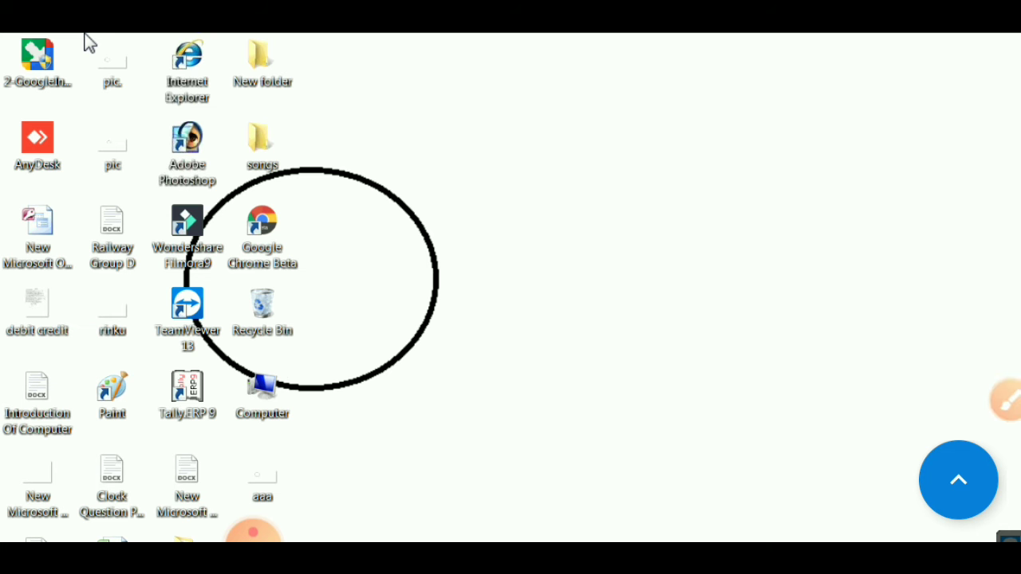
Set the picture as a tiled desktop background and inspect the repeated circles on the desktop.
click(44, 70)
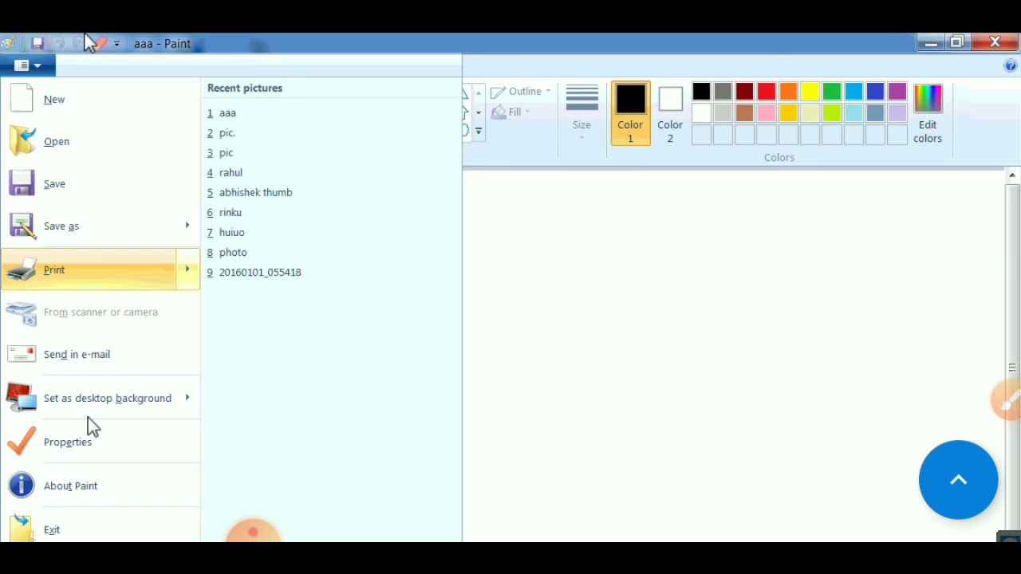
mouse_move(135, 408)
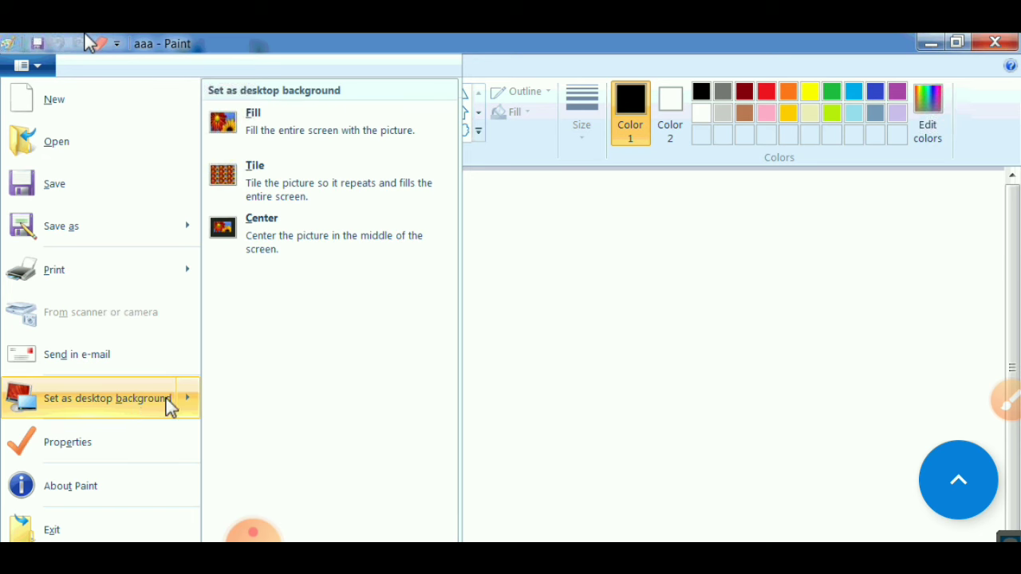
click(284, 177)
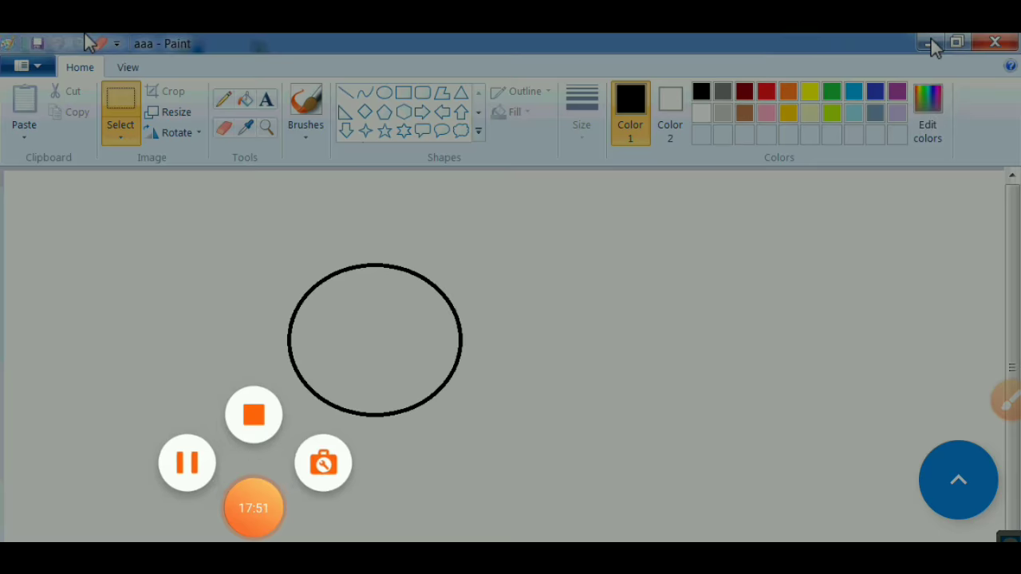
click(929, 39)
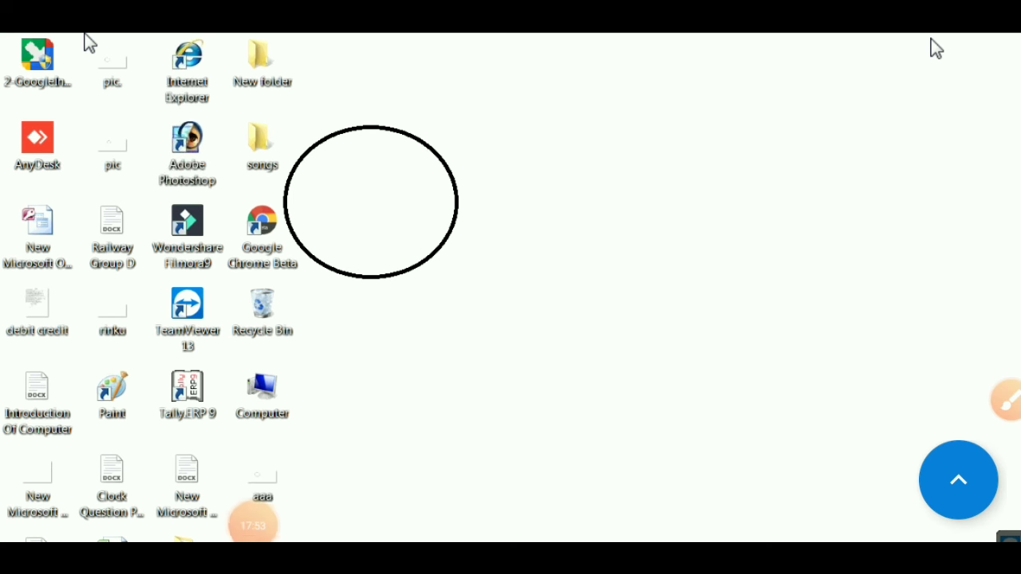
click(1005, 399)
drag(417, 335, 510, 235)
mouse_move(423, 239)
mouse_down()
mouse_move(525, 263)
mouse_move(525, 322)
mouse_up()
click(962, 505)
mouse_move(85, 96)
mouse_down()
mouse_move(150, 307)
mouse_move(156, 471)
mouse_up()
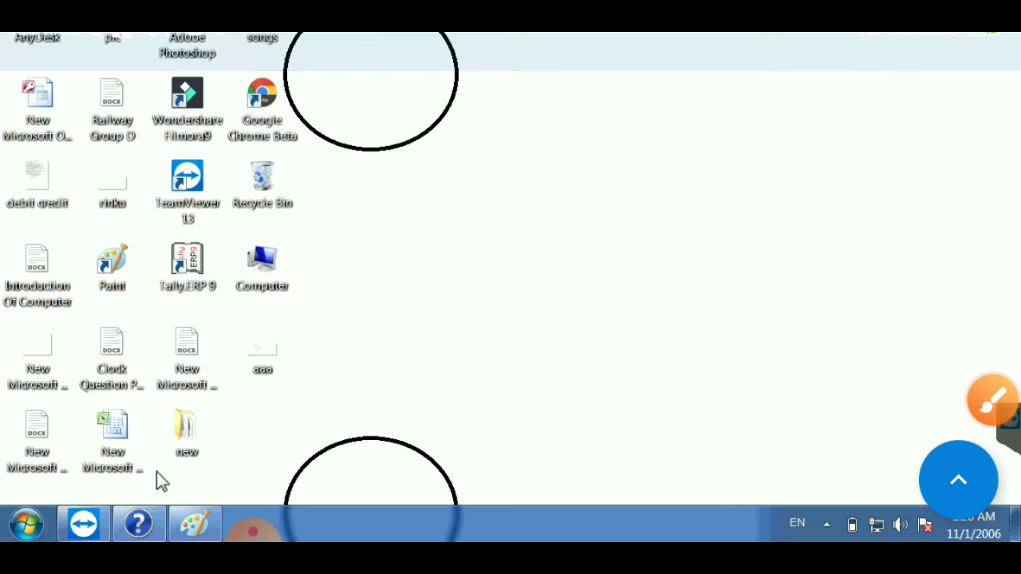
click(993, 399)
drag(419, 439, 558, 318)
mouse_move(445, 353)
mouse_down()
mouse_move(435, 442)
mouse_move(595, 391)
mouse_up()
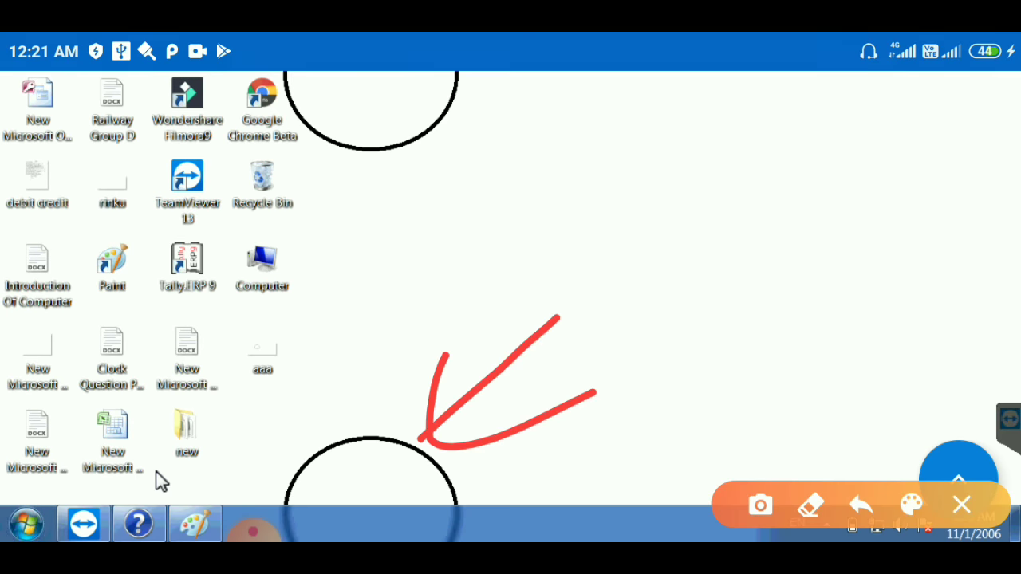
click(962, 505)
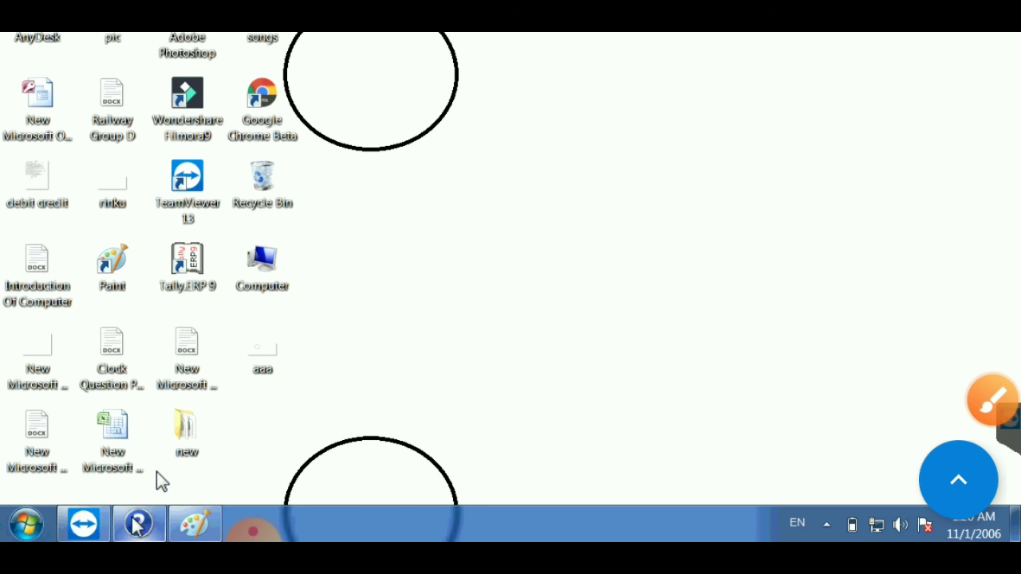
Return to Paint, set the picture as a centered desktop background, and inspect its placement on the desktop.
click(185, 534)
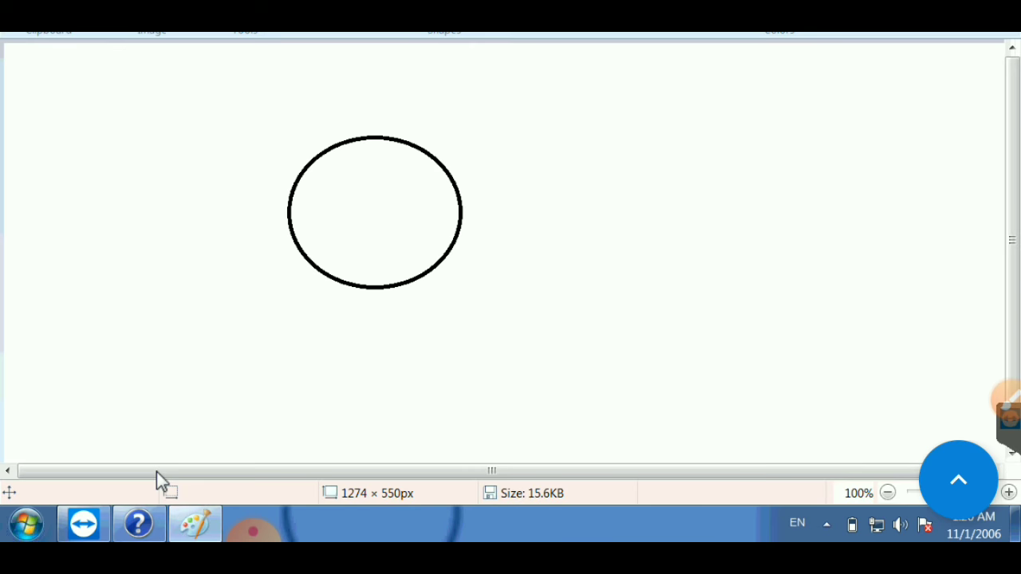
key(alt+f)
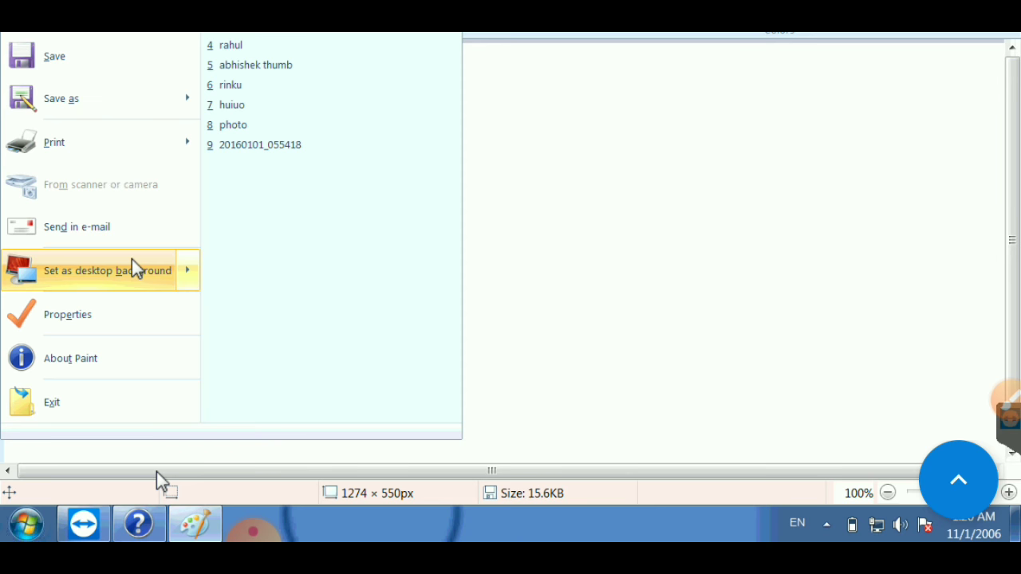
mouse_move(170, 279)
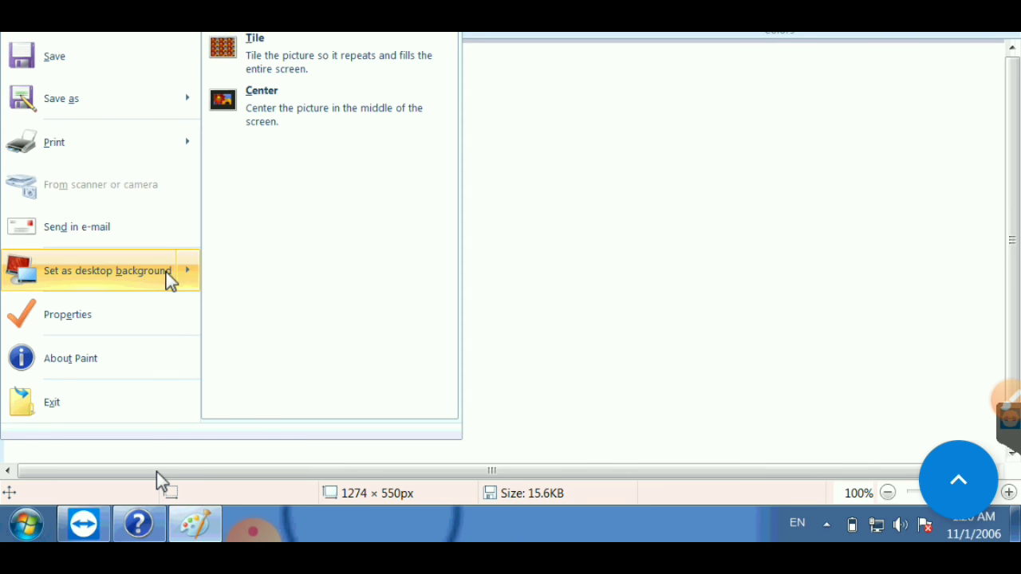
click(252, 100)
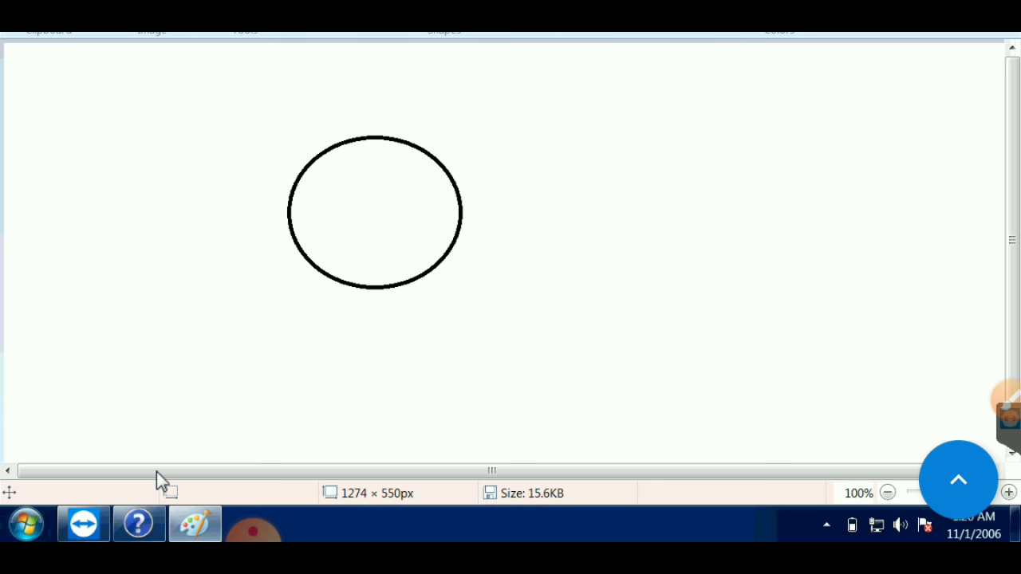
key(super+d)
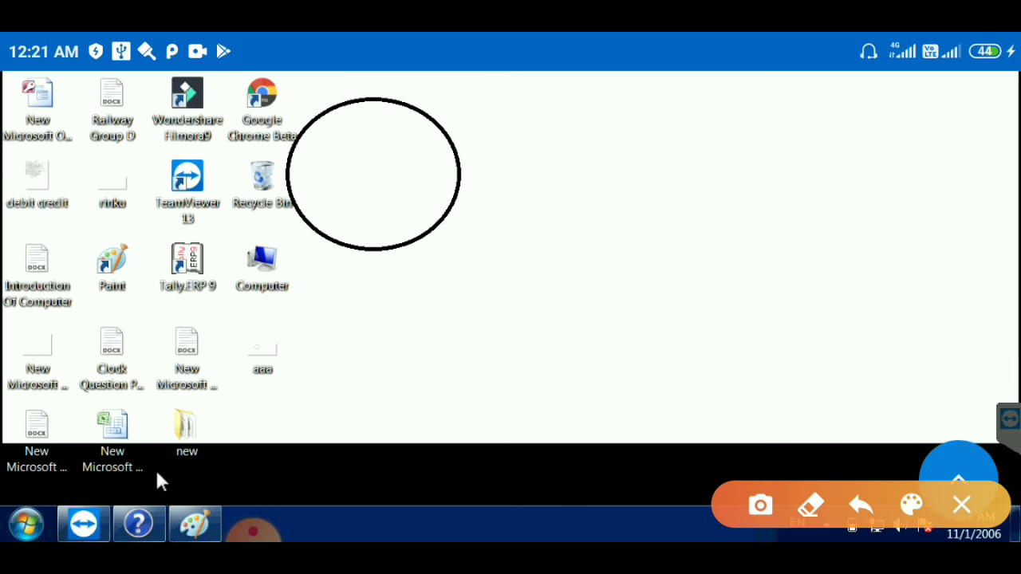
drag(385, 462, 506, 455)
mouse_move(419, 424)
mouse_down()
mouse_move(457, 433)
mouse_move(459, 501)
mouse_up()
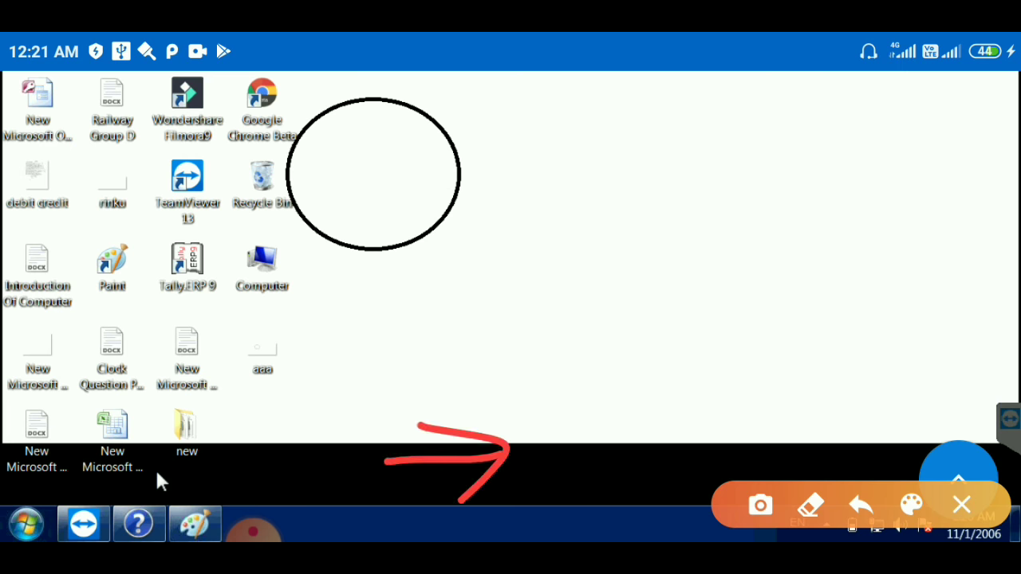
click(960, 505)
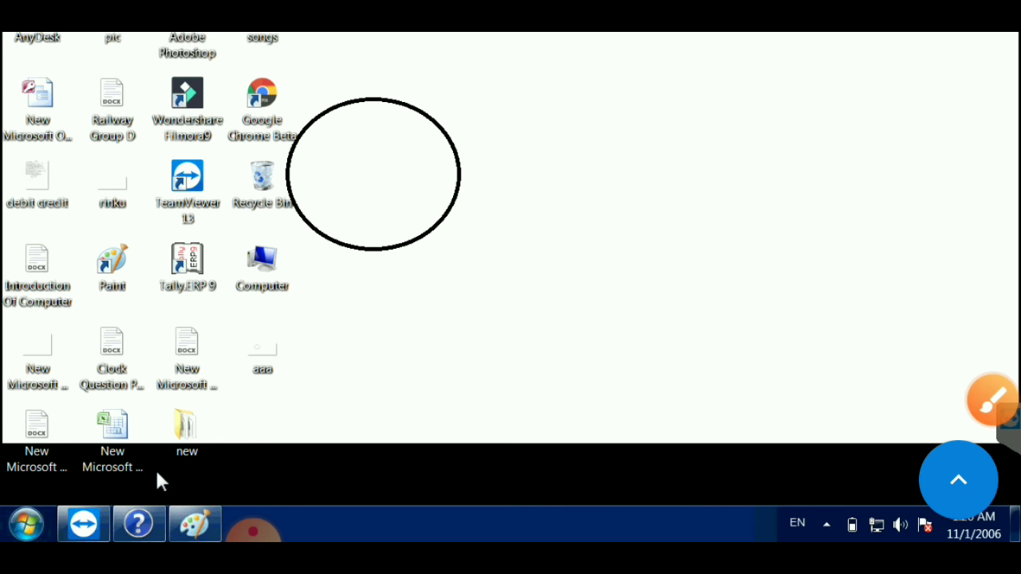
drag(155, 467, 151, 297)
drag(502, 306, 661, 120)
mouse_move(531, 182)
mouse_down()
mouse_move(588, 143)
mouse_move(661, 193)
mouse_up()
click(961, 505)
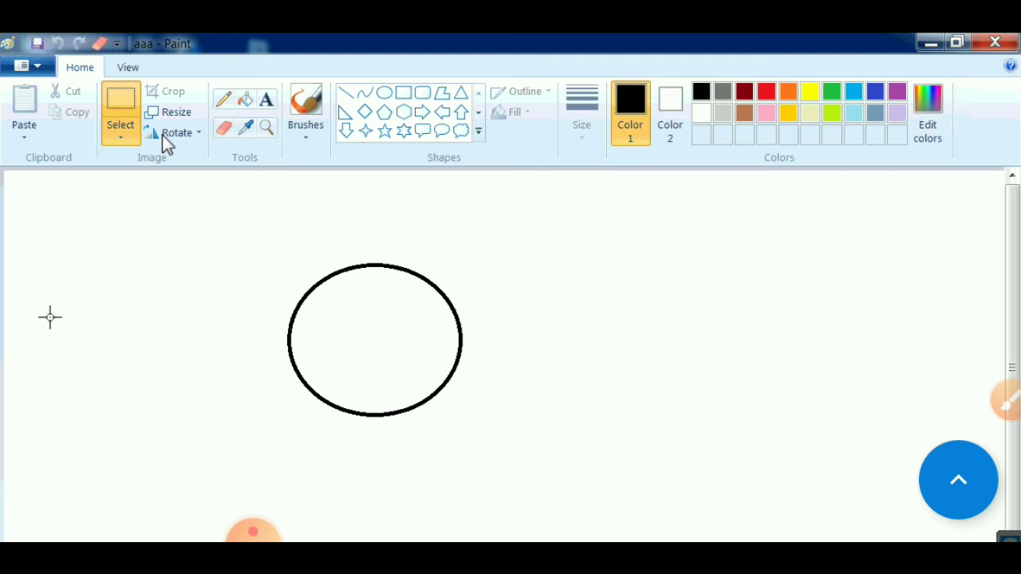
Review the Save as picture formats and mark the Fill, Tile and Center options for setting the desktop background.
click(32, 66)
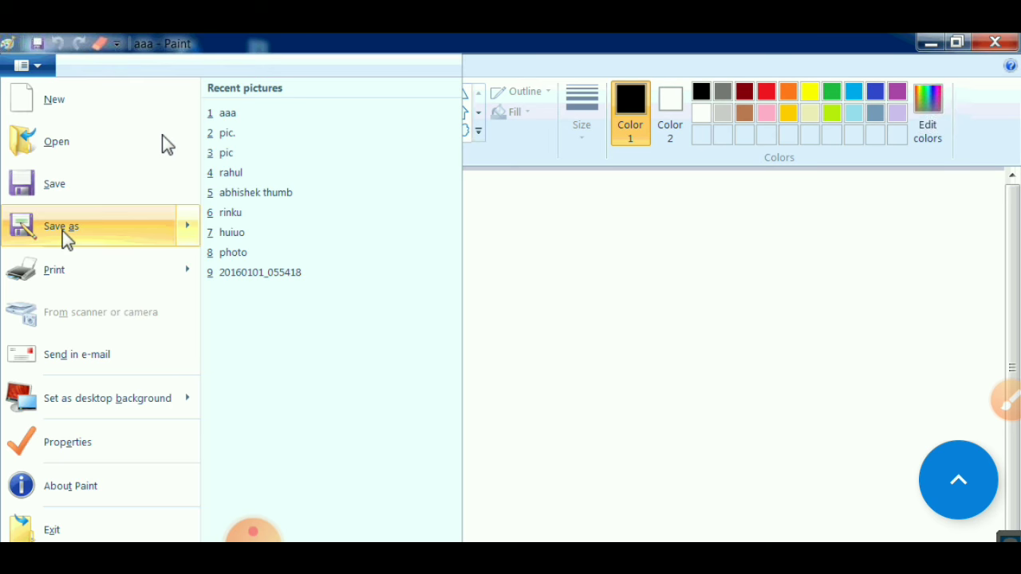
mouse_move(66, 239)
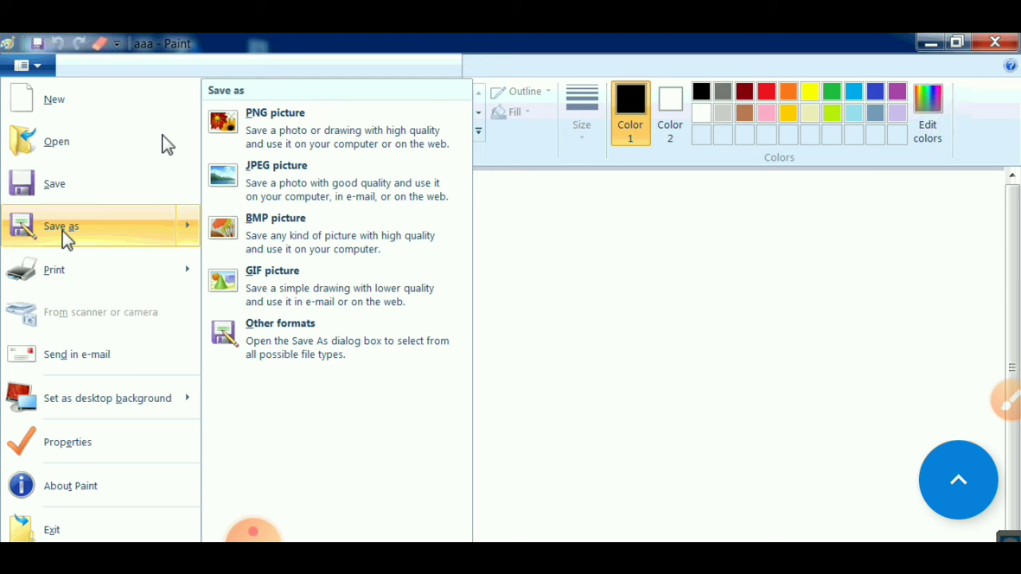
click(1007, 401)
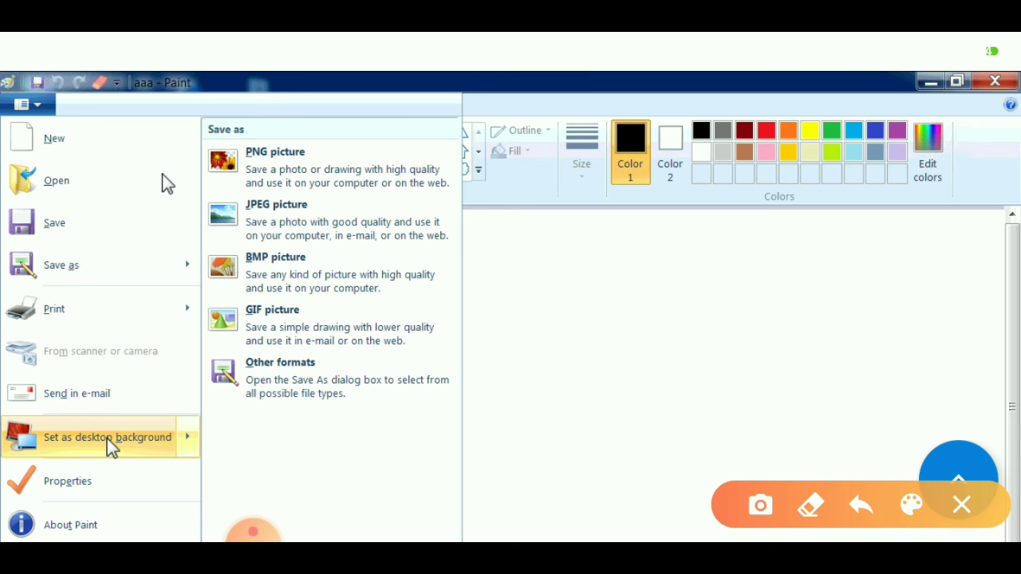
mouse_move(110, 445)
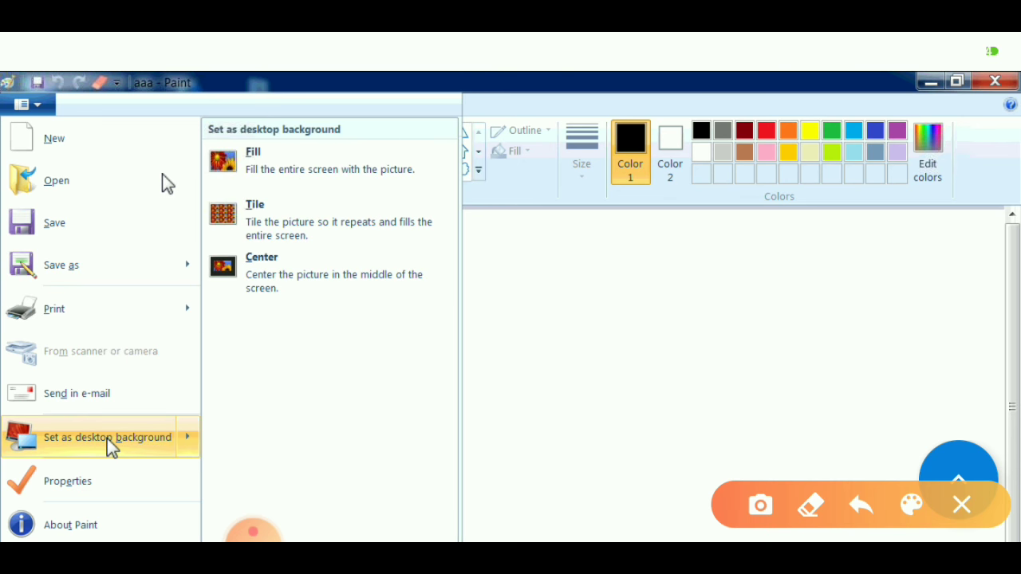
mouse_move(346, 171)
mouse_down()
mouse_move(385, 167)
mouse_move(451, 136)
mouse_up()
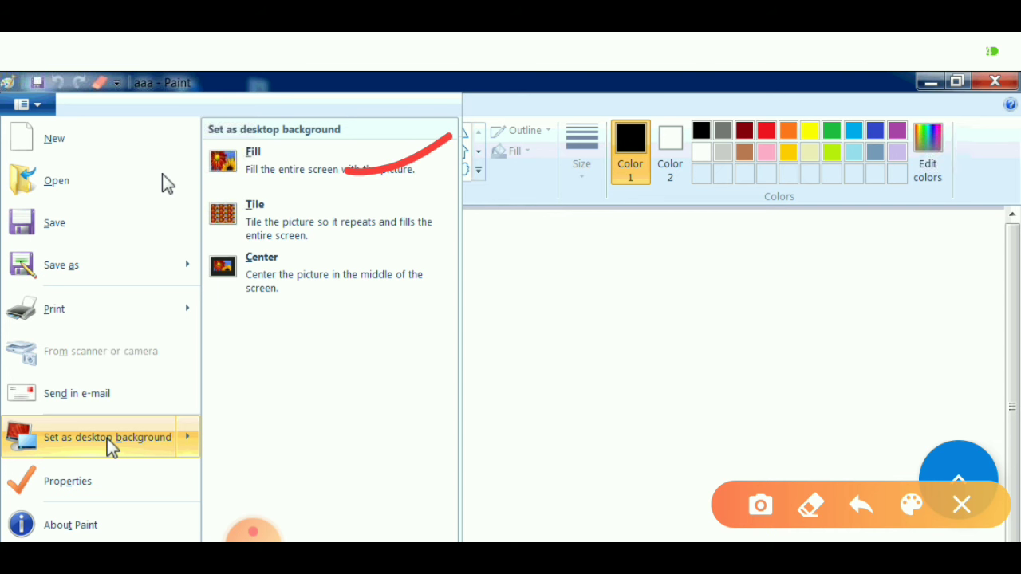
drag(352, 247, 418, 214)
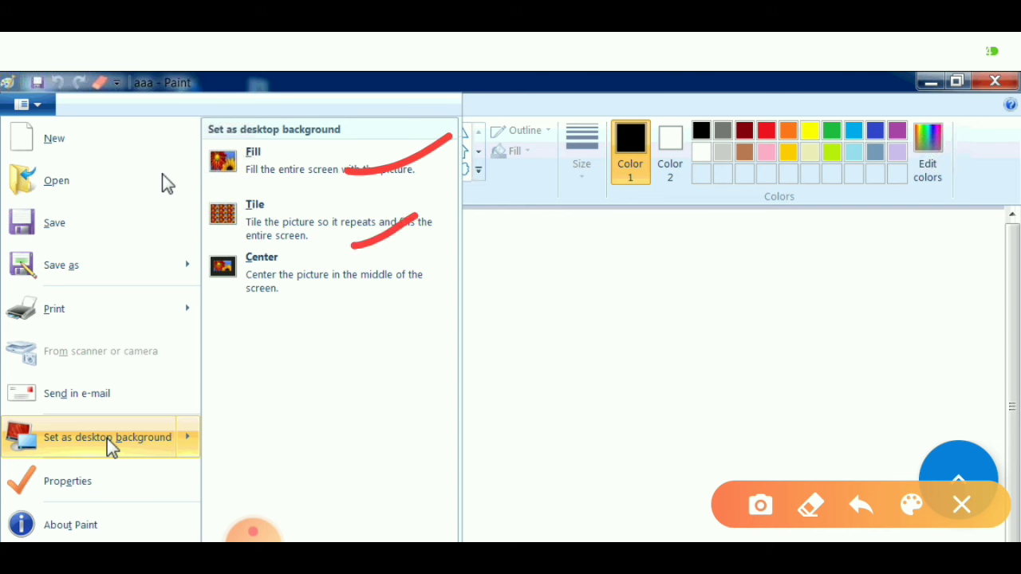
mouse_move(331, 304)
mouse_down()
mouse_move(393, 290)
mouse_move(443, 255)
mouse_up()
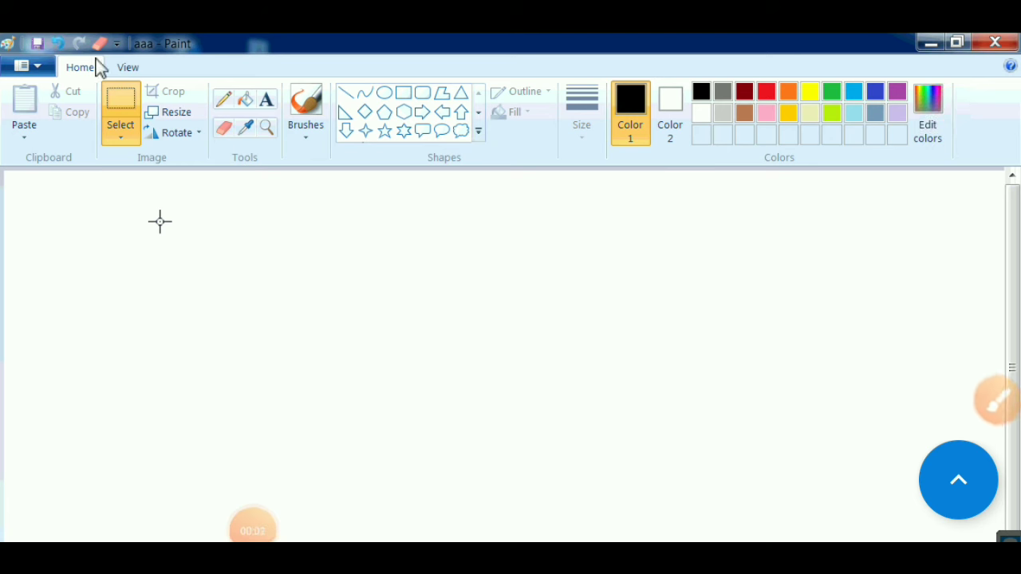
Review the Paint button's commands, marking New, Open, Save, Save as and Set as desktop background with annotation strokes.
click(44, 76)
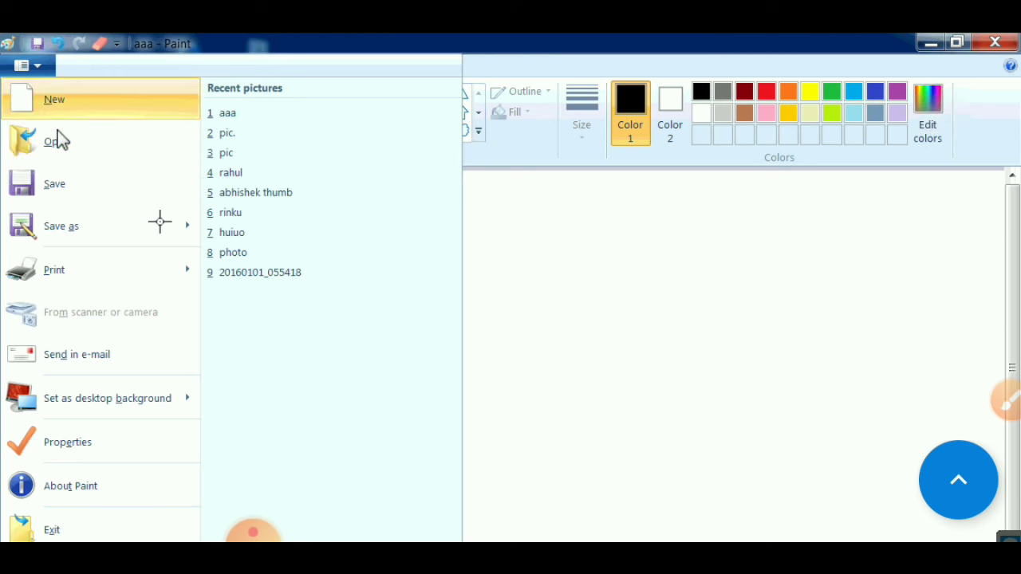
drag(97, 96, 177, 58)
mouse_move(132, 140)
mouse_down()
mouse_move(160, 137)
mouse_move(229, 87)
mouse_up()
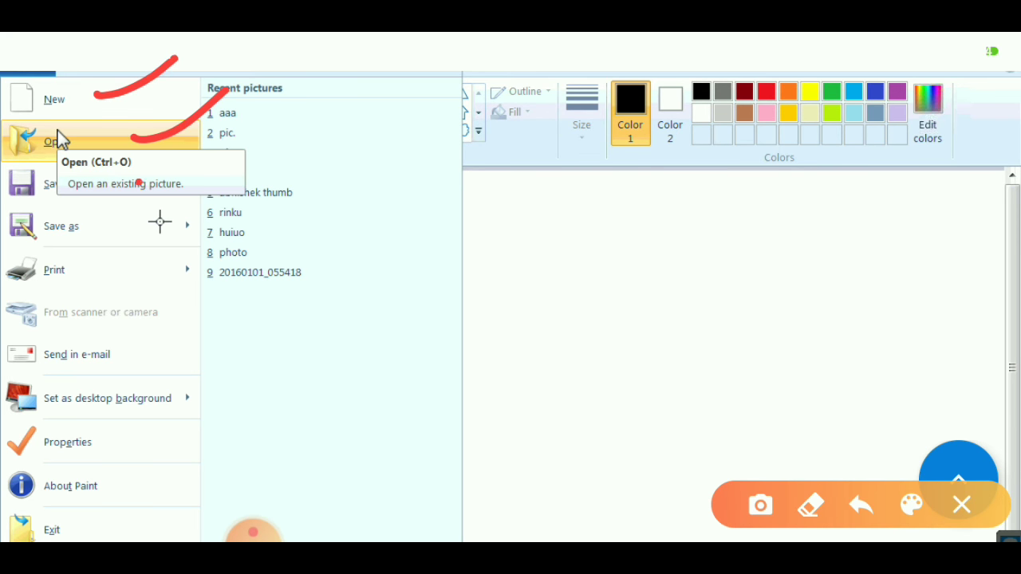
drag(138, 184, 212, 137)
drag(123, 235, 227, 152)
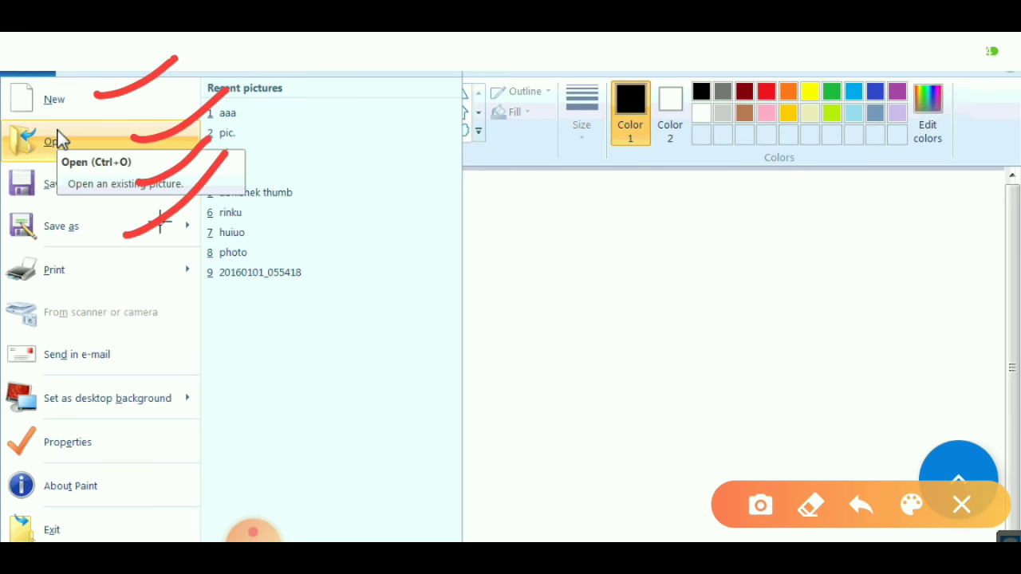
drag(148, 417, 269, 344)
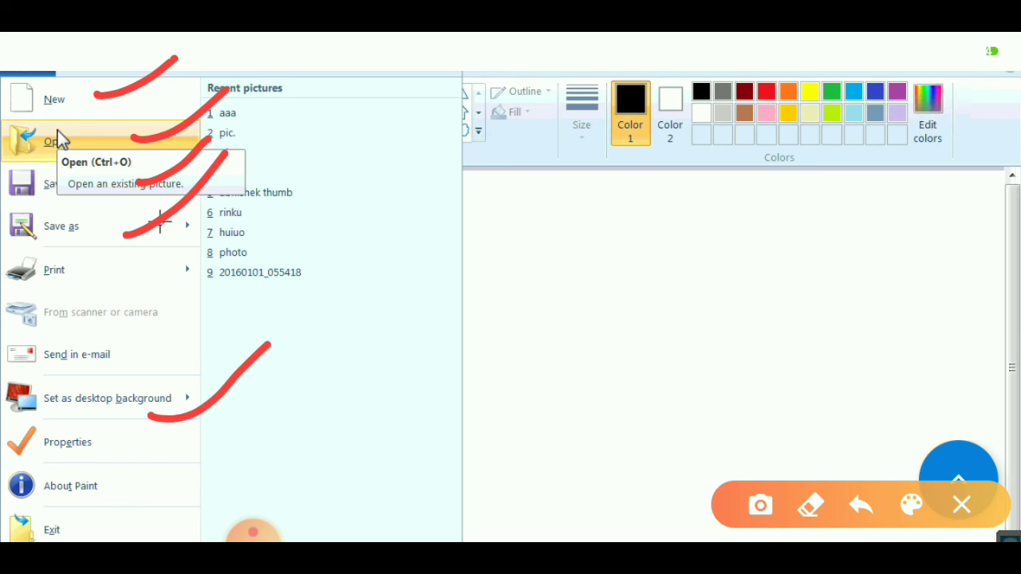
click(961, 505)
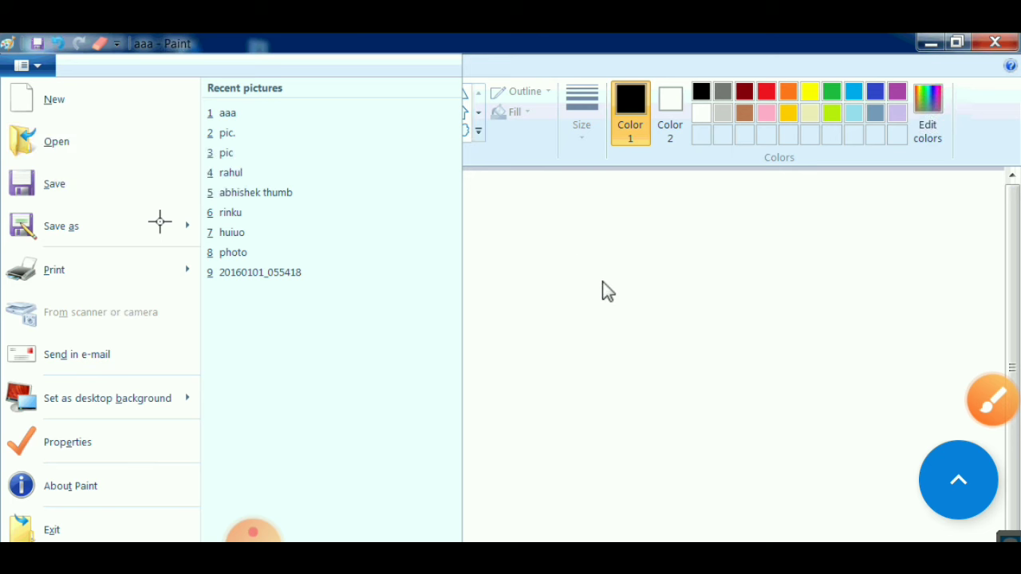
click(237, 129)
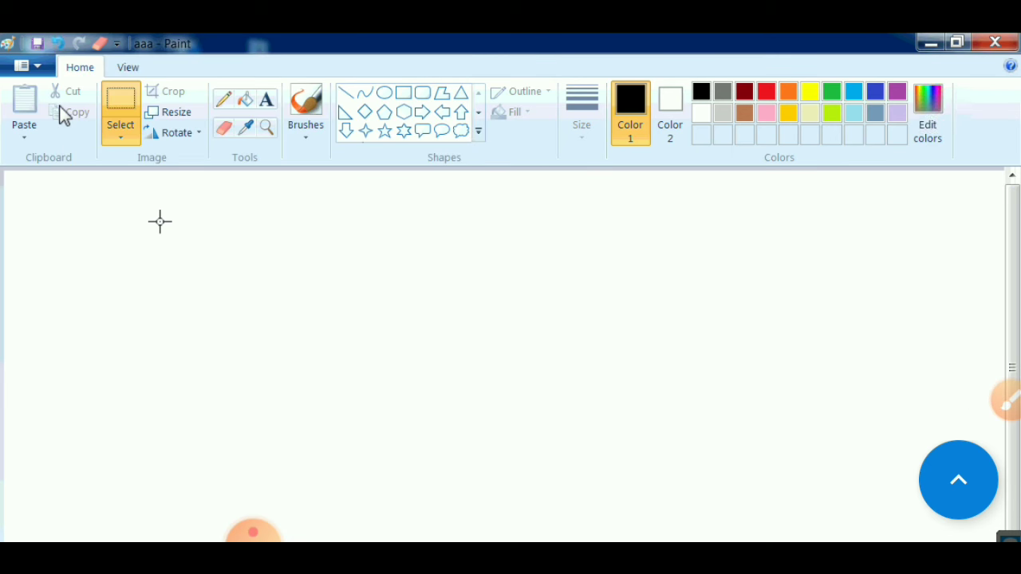
Point an annotation arrow at the Paste command, handwrite and circle "Ctrl+V" over the canvas, and clear the annotations.
click(958, 479)
mouse_move(77, 319)
mouse_down()
mouse_move(21, 135)
mouse_move(11, 199)
mouse_up()
drag(27, 137, 72, 166)
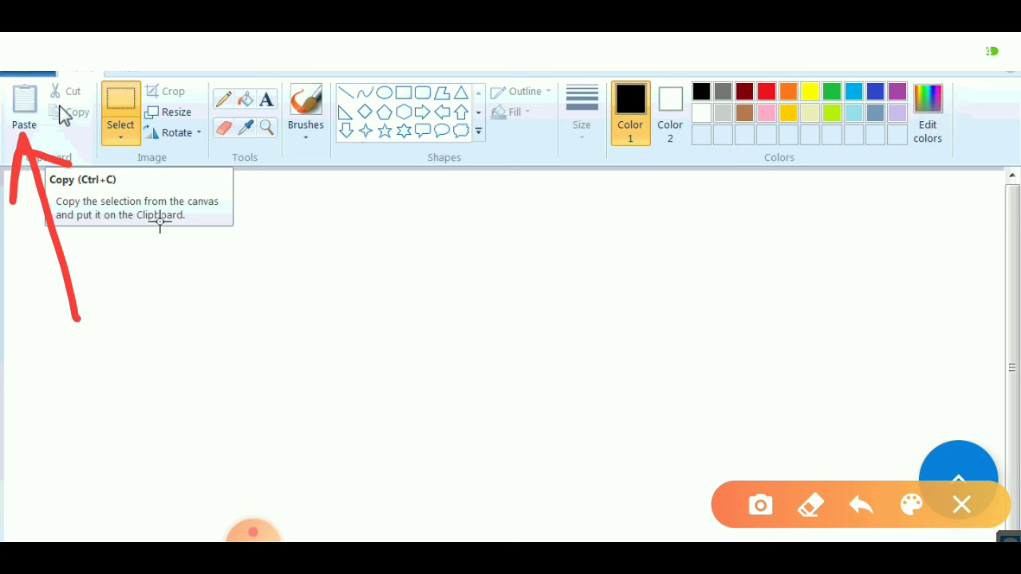
mouse_move(335, 351)
mouse_down()
mouse_move(343, 468)
mouse_move(417, 439)
mouse_up()
drag(376, 257, 453, 416)
drag(369, 394, 461, 327)
mouse_move(484, 384)
mouse_down()
mouse_move(518, 339)
mouse_move(482, 275)
mouse_move(615, 357)
mouse_up()
mouse_move(606, 227)
mouse_down()
mouse_move(607, 300)
mouse_move(690, 246)
mouse_up()
click(654, 193)
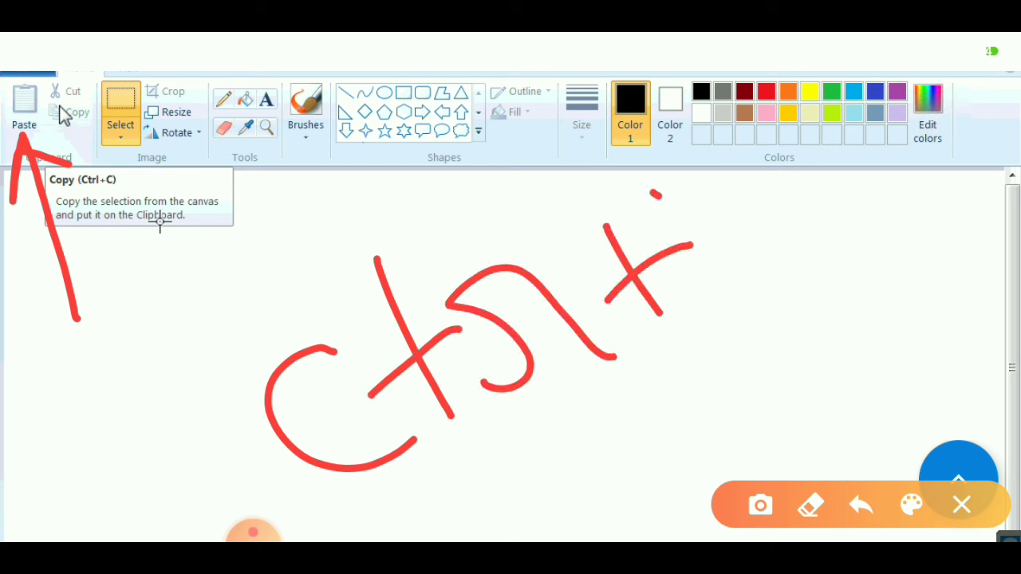
mouse_move(653, 191)
mouse_down()
mouse_move(761, 246)
mouse_move(764, 110)
mouse_up()
drag(523, 213, 642, 365)
drag(457, 482, 855, 215)
click(862, 179)
mouse_move(865, 180)
mouse_down()
mouse_move(743, 131)
mouse_move(417, 188)
mouse_move(254, 367)
mouse_move(340, 498)
mouse_move(707, 439)
mouse_move(851, 141)
mouse_up()
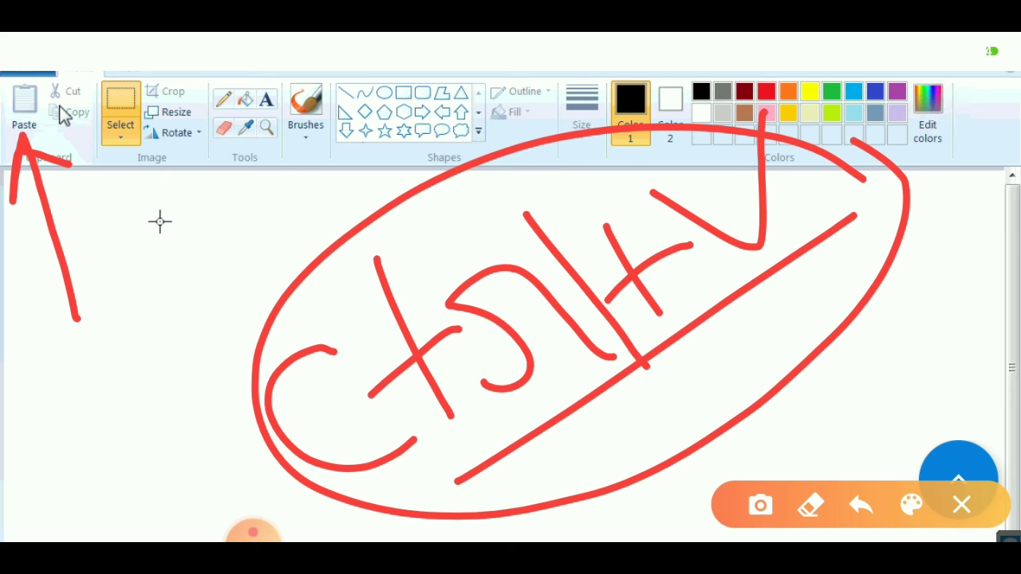
click(961, 504)
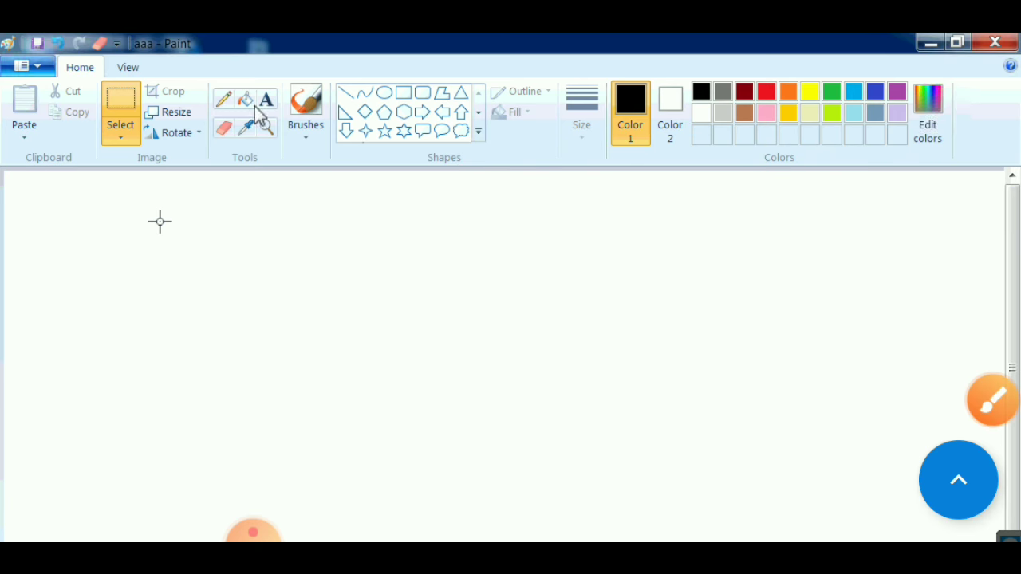
Draw a black circle on the blank canvas with the Oval shape.
click(385, 93)
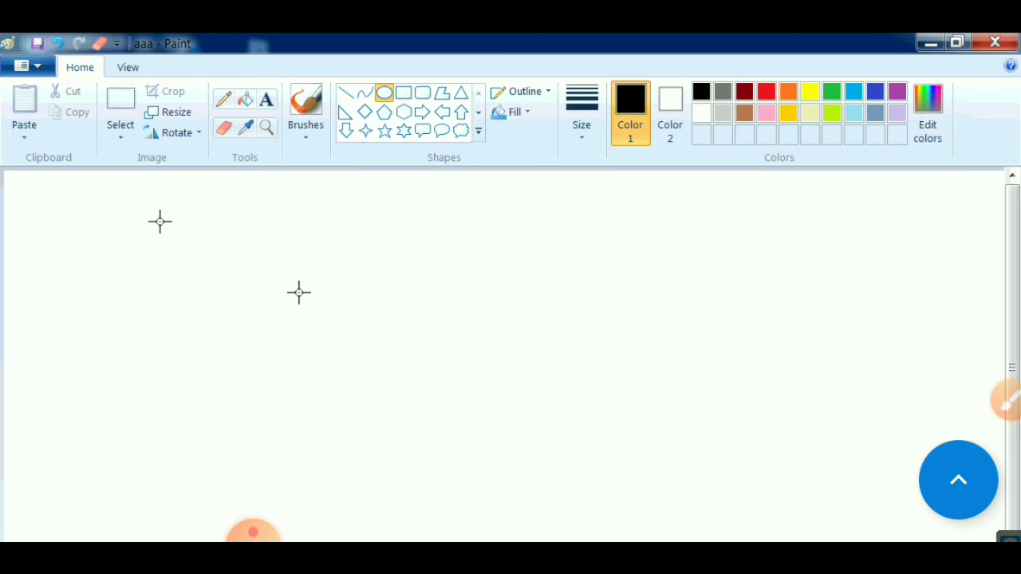
mouse_move(299, 293)
mouse_down()
mouse_move(356, 378)
mouse_move(430, 423)
mouse_up()
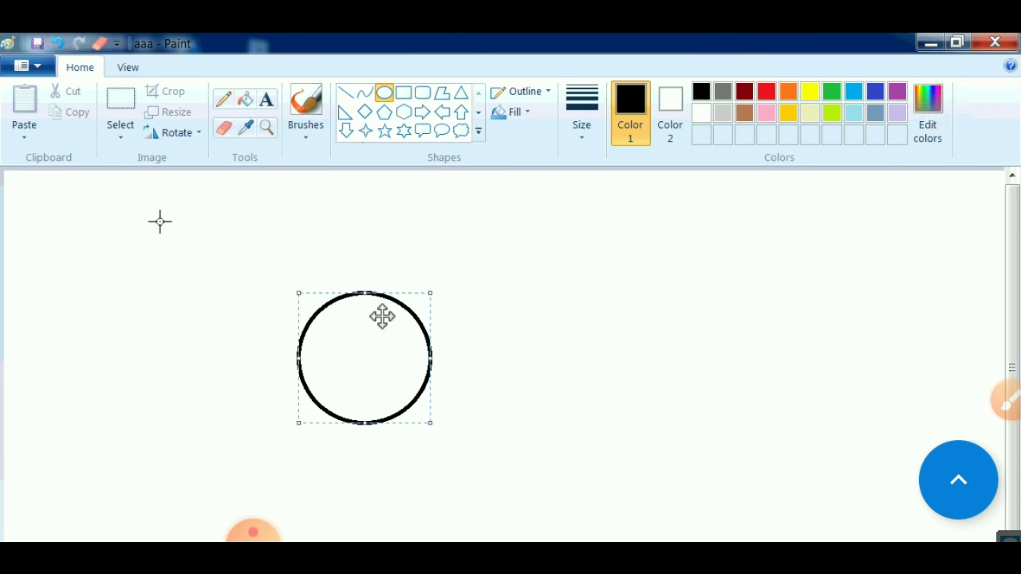
Examine the Select tool's selection shapes and options and the commands offered for the newly drawn circle.
click(132, 125)
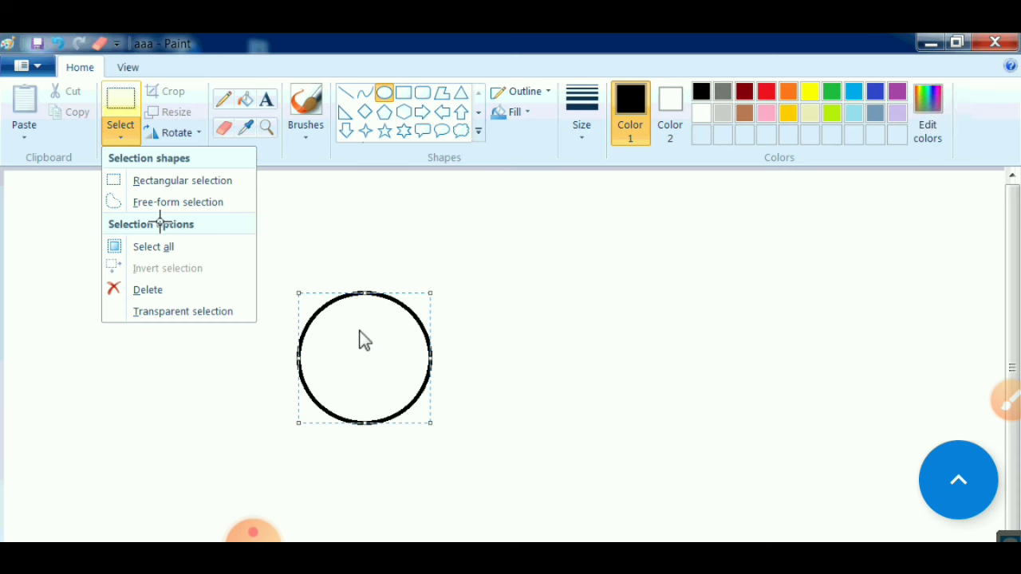
drag(5, 299, 111, 137)
drag(39, 193, 117, 166)
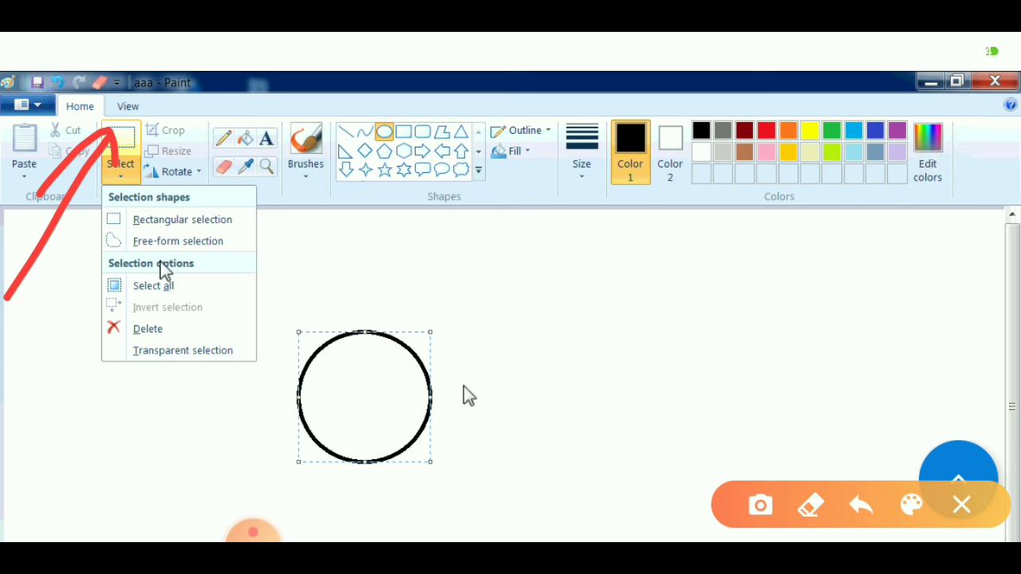
click(366, 372)
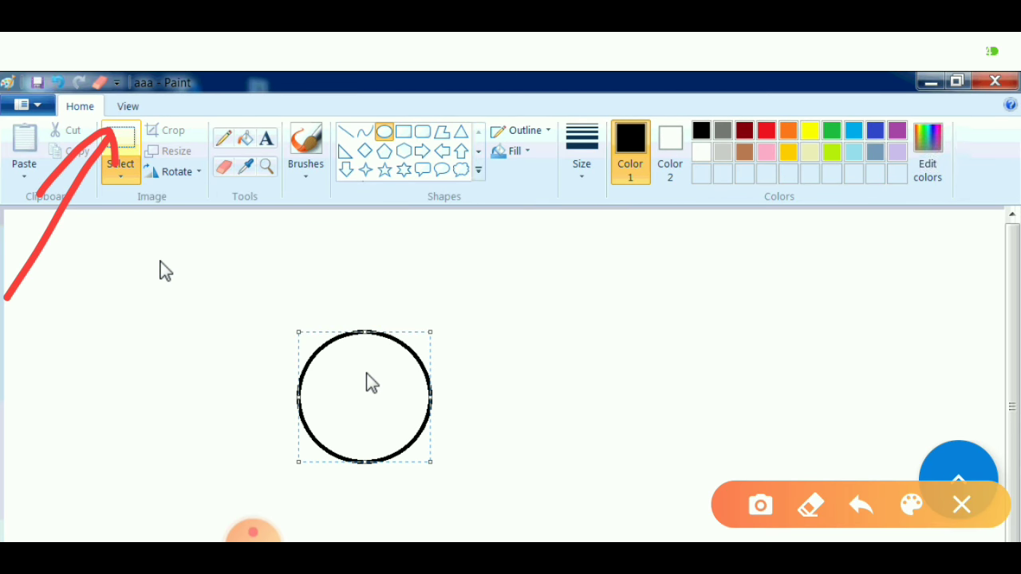
right_click(366, 372)
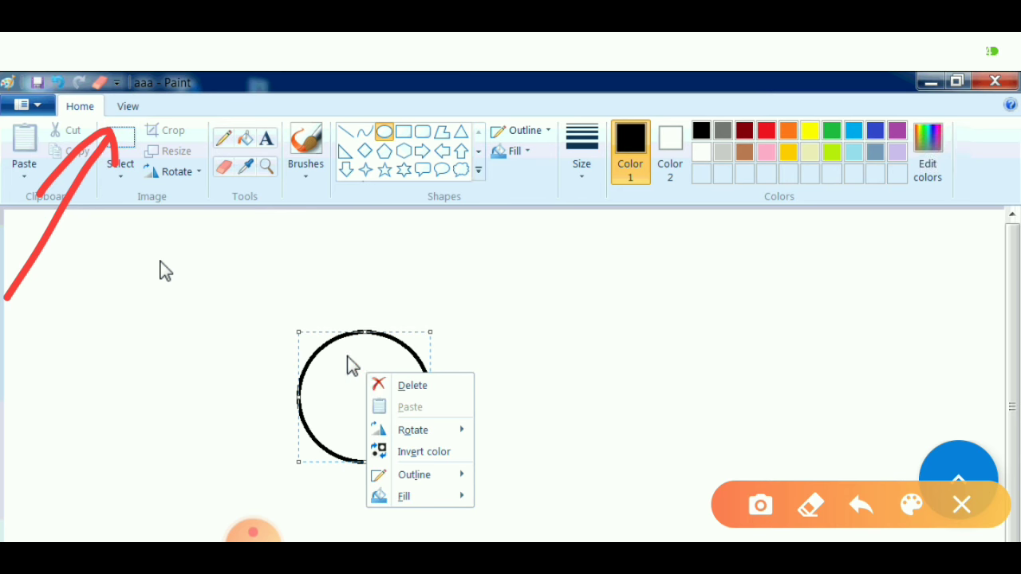
click(344, 355)
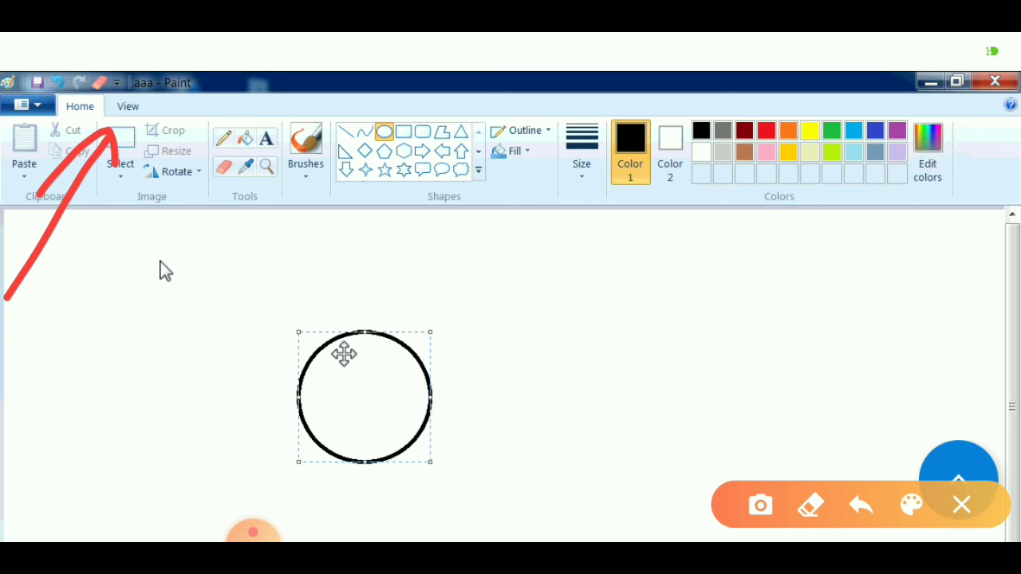
right_click(343, 355)
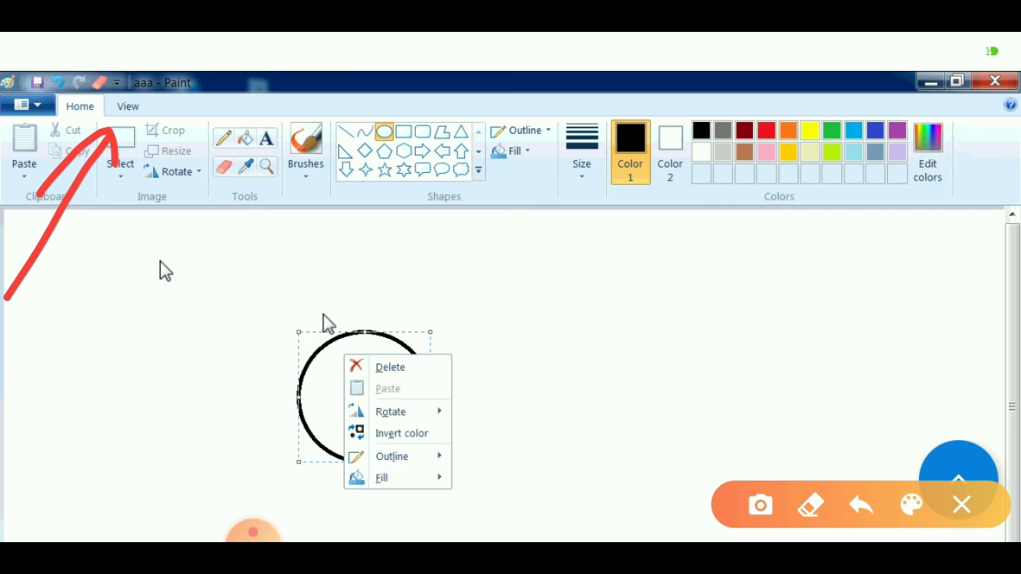
click(272, 223)
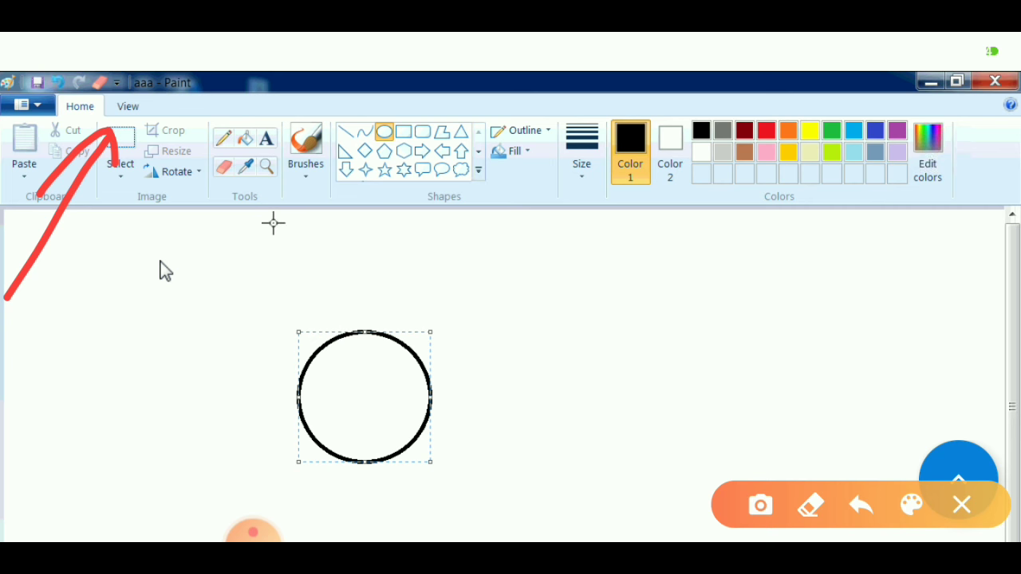
Enclose the circle in a rectangular selection and copy it to the clipboard.
click(131, 143)
click(123, 178)
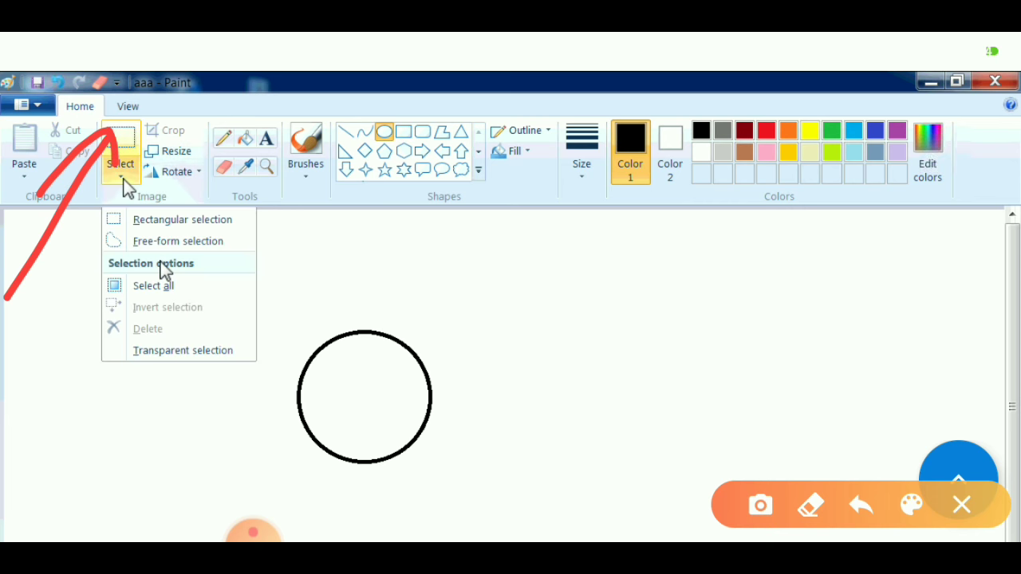
click(164, 269)
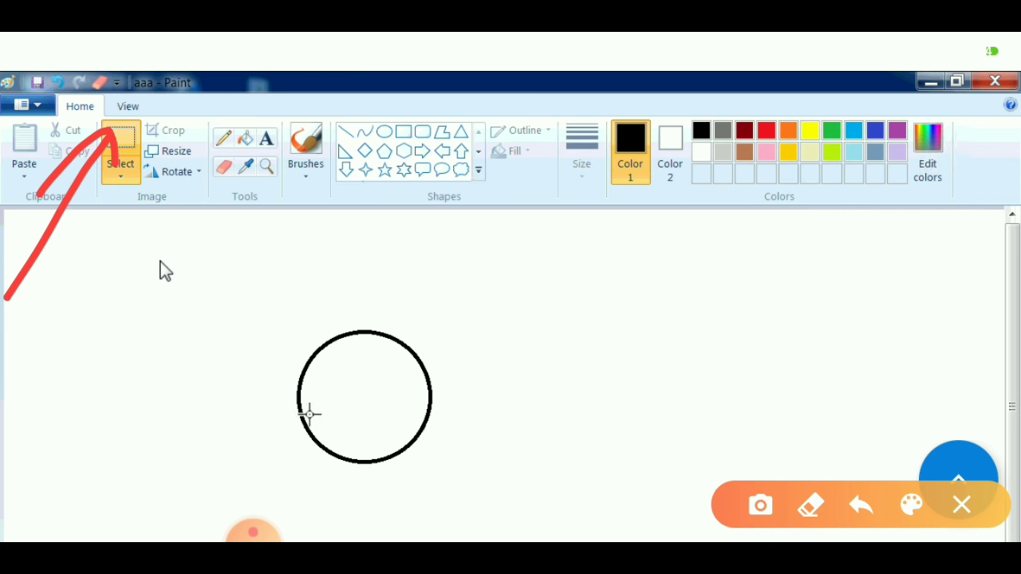
drag(265, 314, 350, 444)
drag(446, 463, 477, 479)
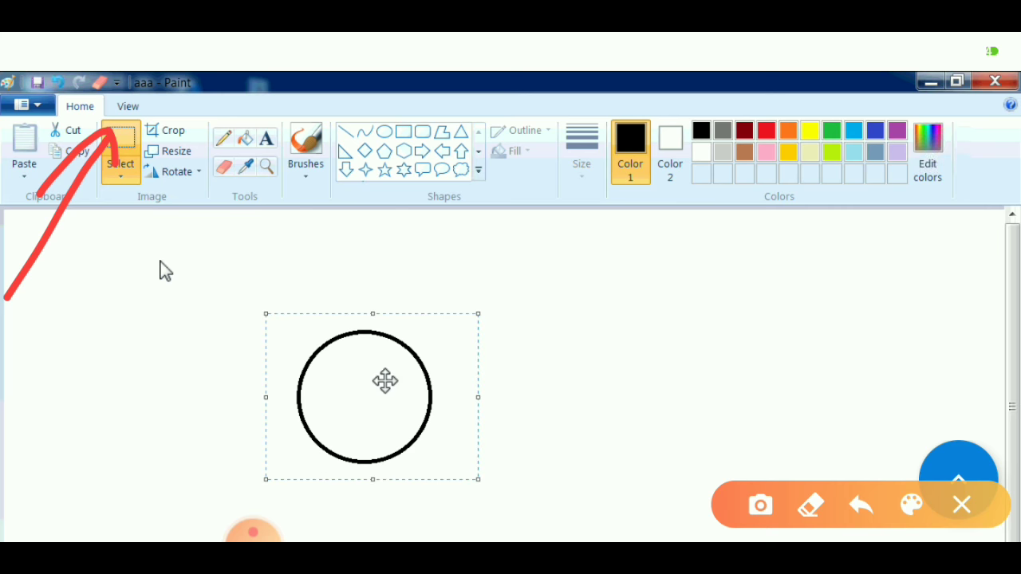
right_click(446, 385)
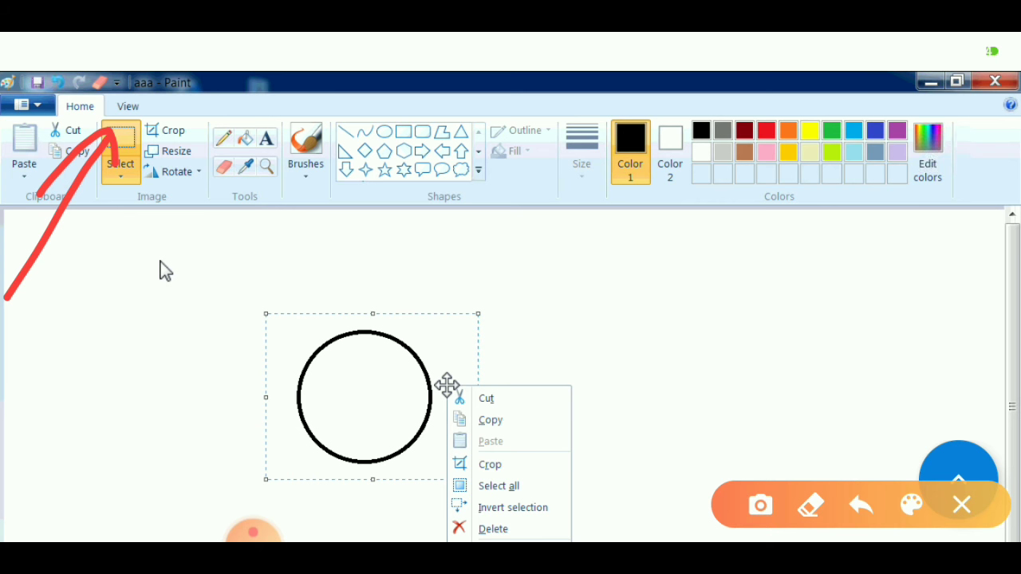
click(490, 420)
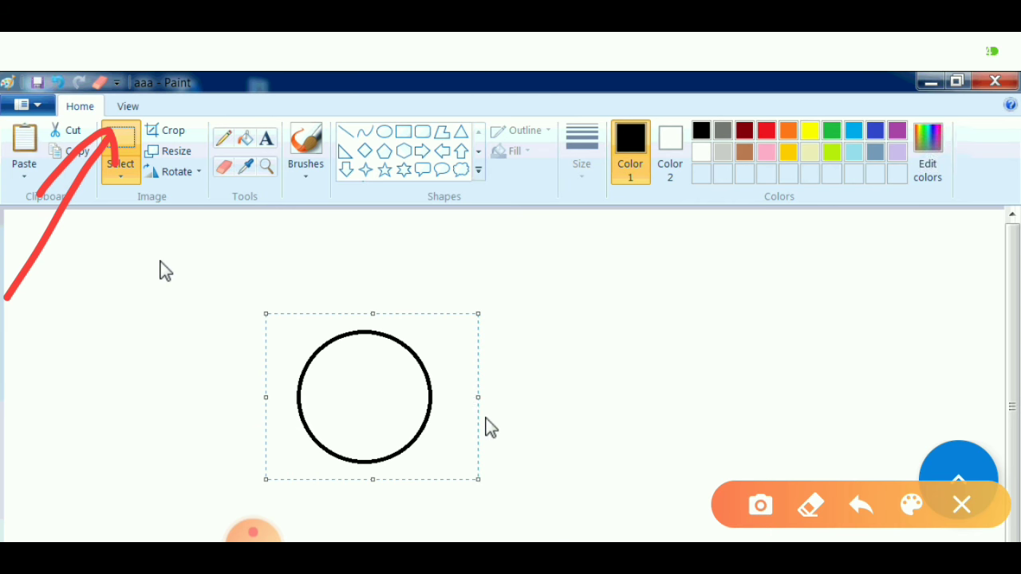
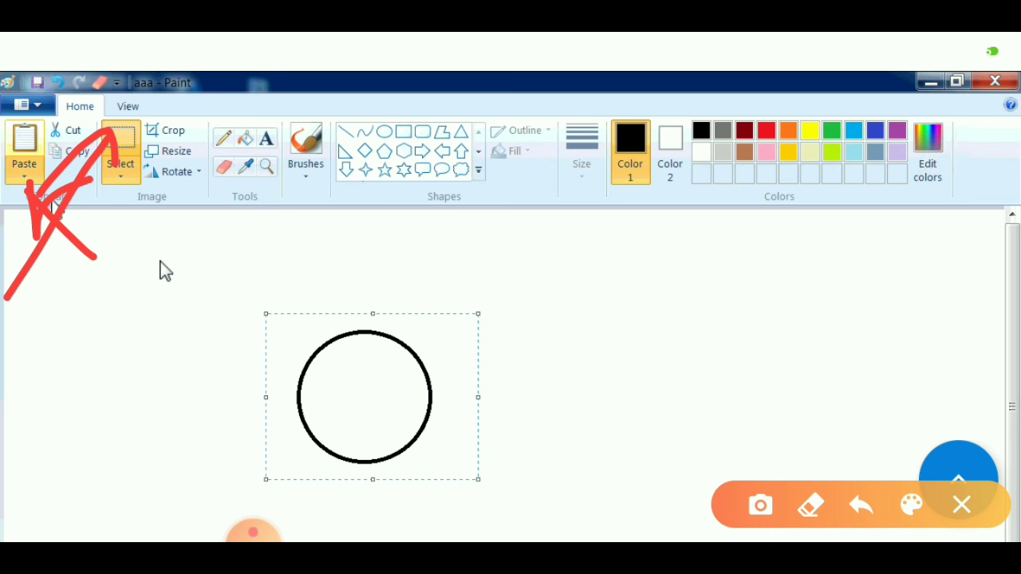
Paste the copied circle onto the canvas and close the annotation overlay.
key(ctrl+v)
mouse_move(180, 498)
mouse_down()
mouse_move(126, 369)
mouse_move(100, 432)
mouse_move(205, 393)
mouse_up()
click(960, 505)
Mark the Paste, Copy and Select commands with annotation arrows to review how the circle was duplicated.
click(993, 399)
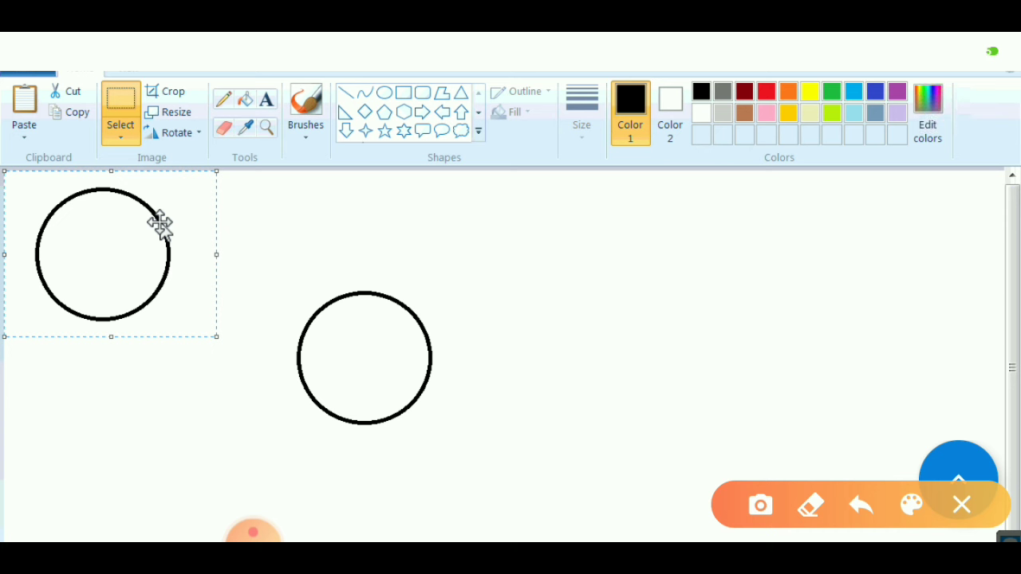
mouse_move(62, 197)
mouse_down()
mouse_move(58, 166)
mouse_move(35, 169)
mouse_up()
drag(67, 132, 86, 182)
mouse_move(24, 159)
mouse_down()
mouse_move(24, 234)
mouse_move(35, 168)
mouse_up()
drag(113, 212, 121, 148)
mouse_move(105, 185)
mouse_down()
mouse_move(120, 144)
mouse_move(141, 171)
mouse_up()
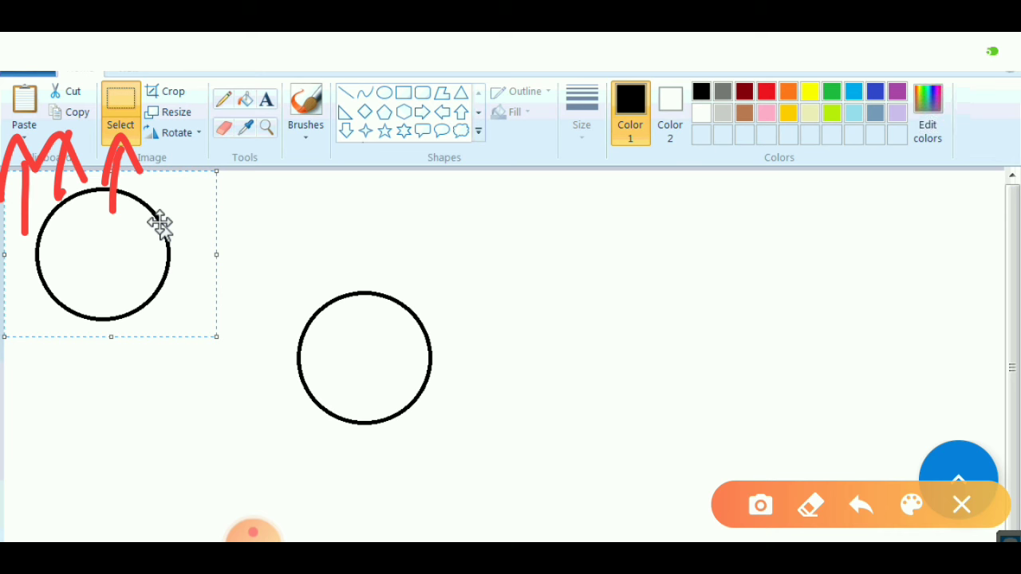
drag(86, 73, 133, 33)
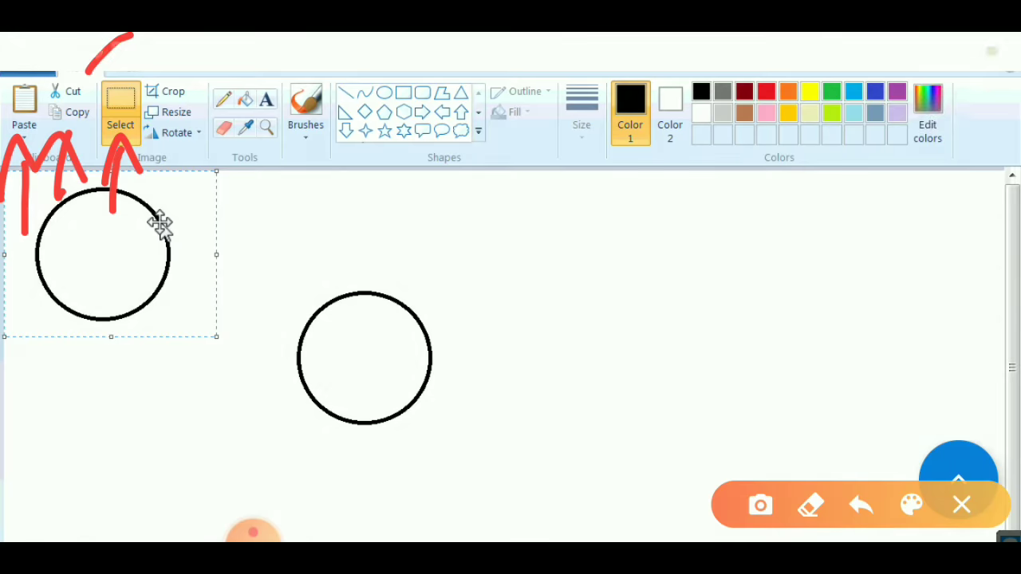
Close the annotation overlay, deselect the pasted circle and enclose the original lower circle in a rectangular selection.
click(961, 505)
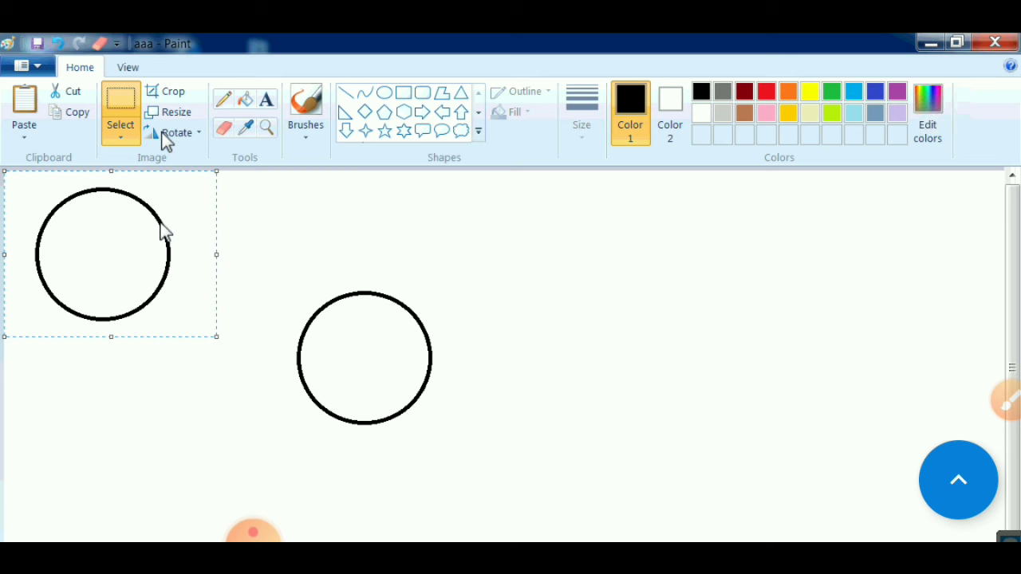
click(134, 106)
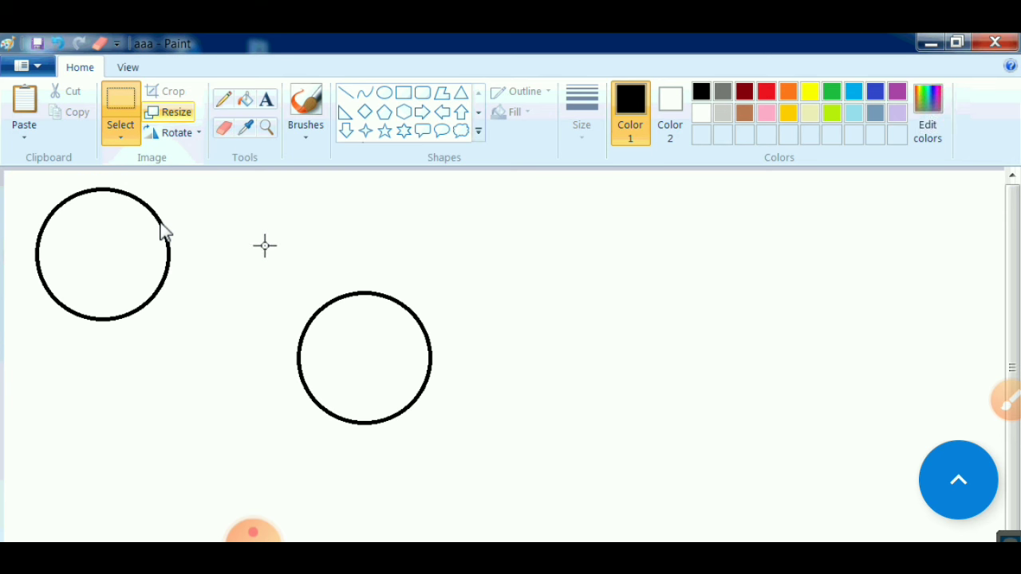
drag(266, 262, 338, 415)
drag(478, 452, 501, 461)
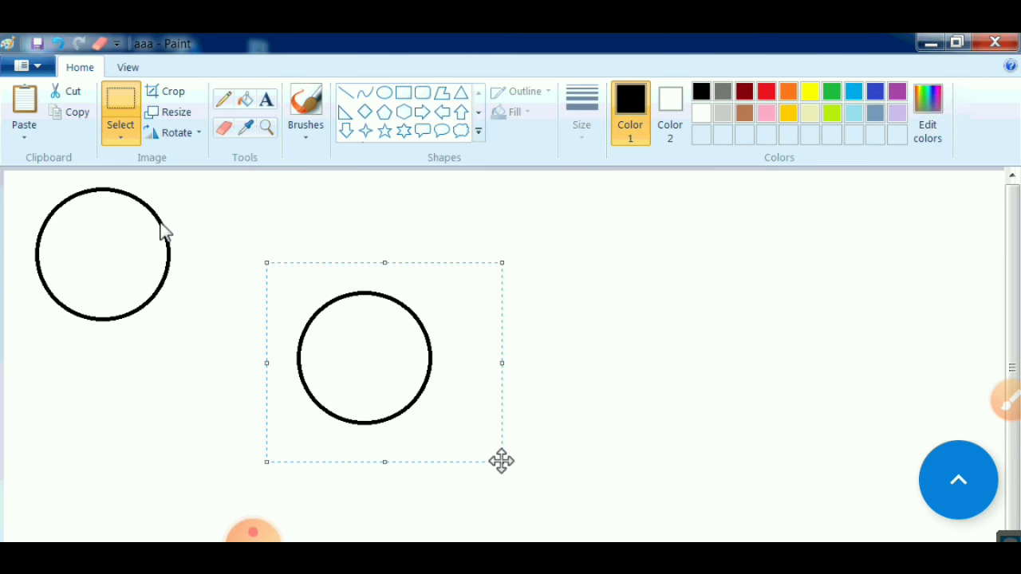
Mark the Cut command with an annotation arrow and close the annotation overlay.
click(1006, 399)
mouse_move(94, 249)
mouse_down()
mouse_move(118, 163)
mouse_move(96, 173)
mouse_move(141, 118)
mouse_move(158, 148)
mouse_up()
click(96, 174)
click(962, 505)
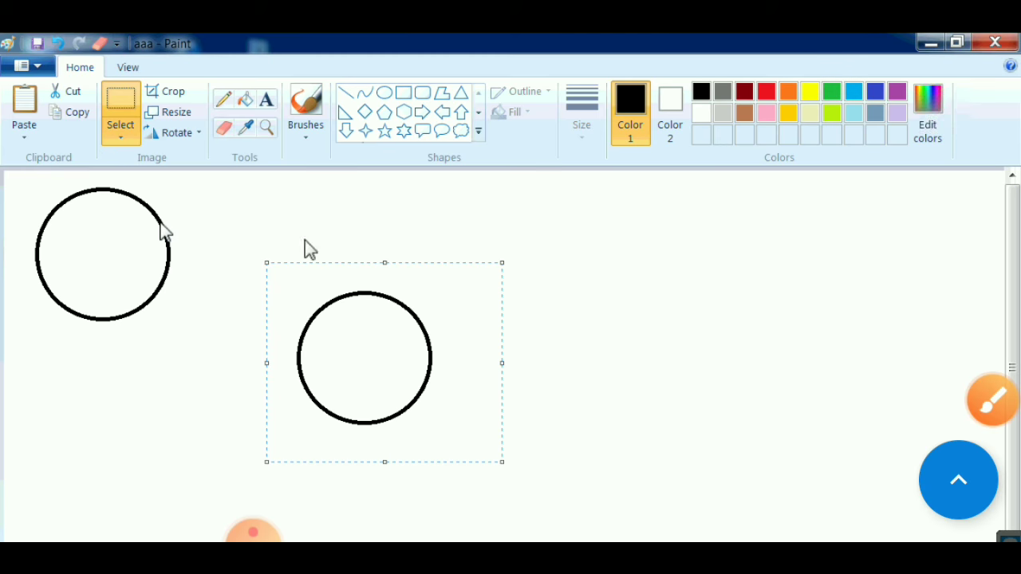
Cut the selected circle from the canvas and paste it back.
click(78, 91)
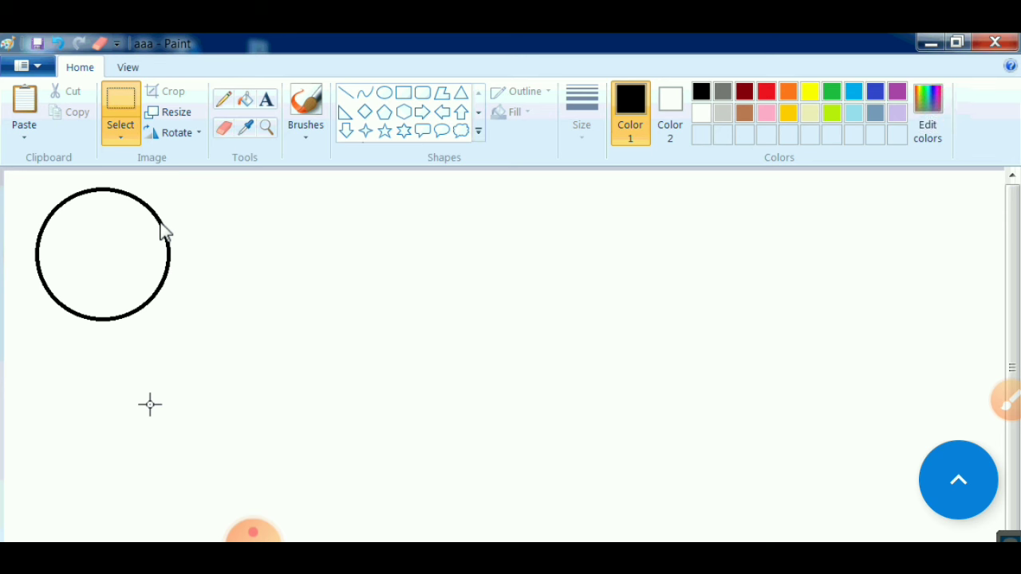
right_click(150, 404)
key(Escape)
key(ctrl+v)
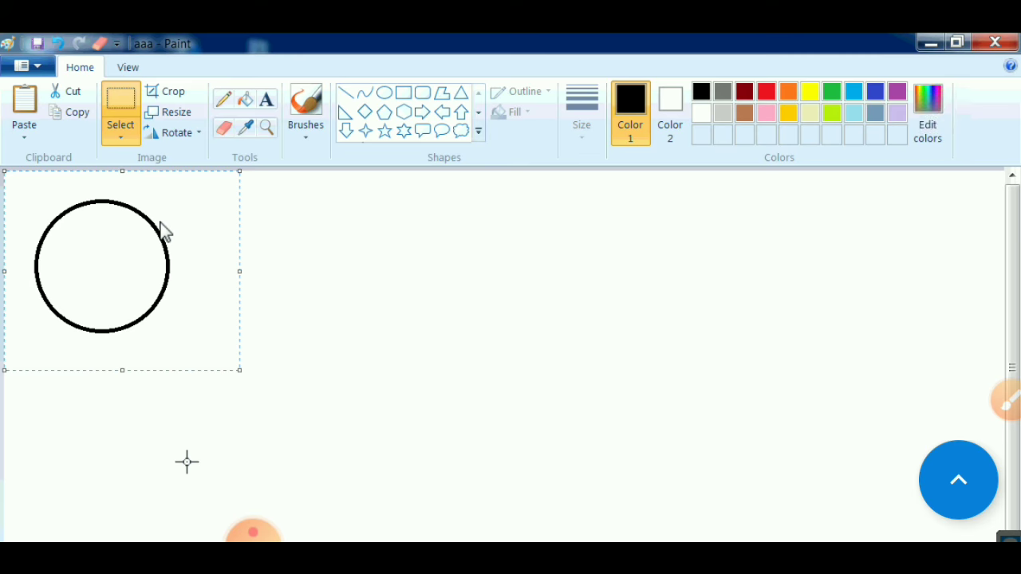
Point out the pasted circle with an annotation arrow and close the annotation overlay.
click(1006, 400)
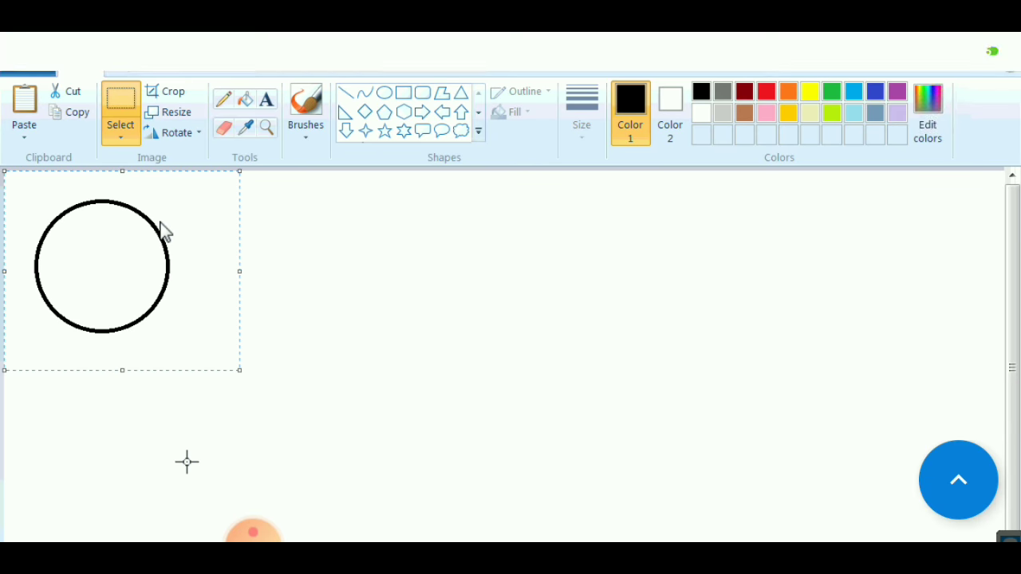
scroll(175, 322, down, 3)
scroll(175, 321, up, 3)
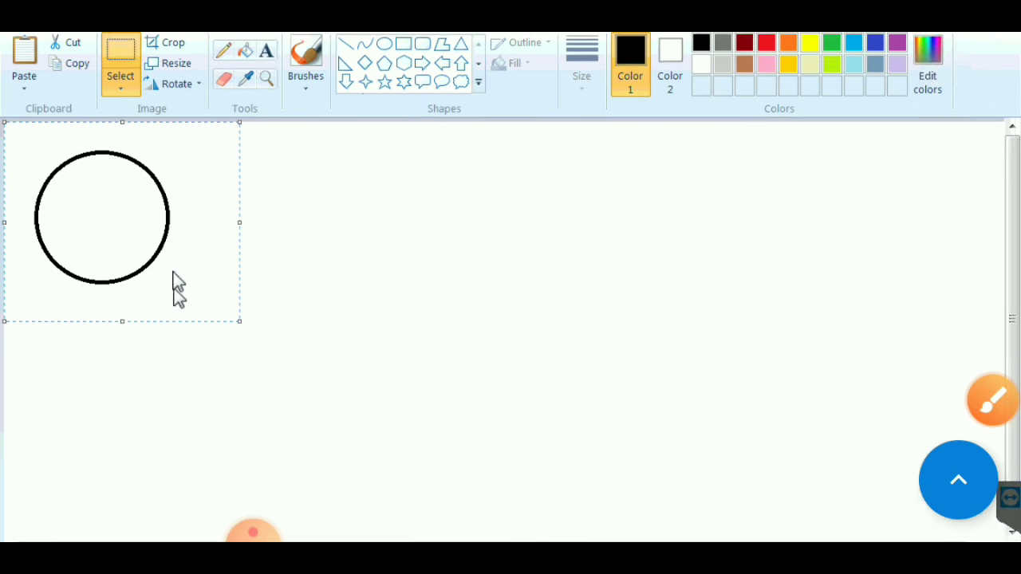
drag(189, 298, 341, 329)
mouse_move(221, 292)
mouse_down()
mouse_move(199, 345)
mouse_move(179, 355)
mouse_move(268, 295)
mouse_up()
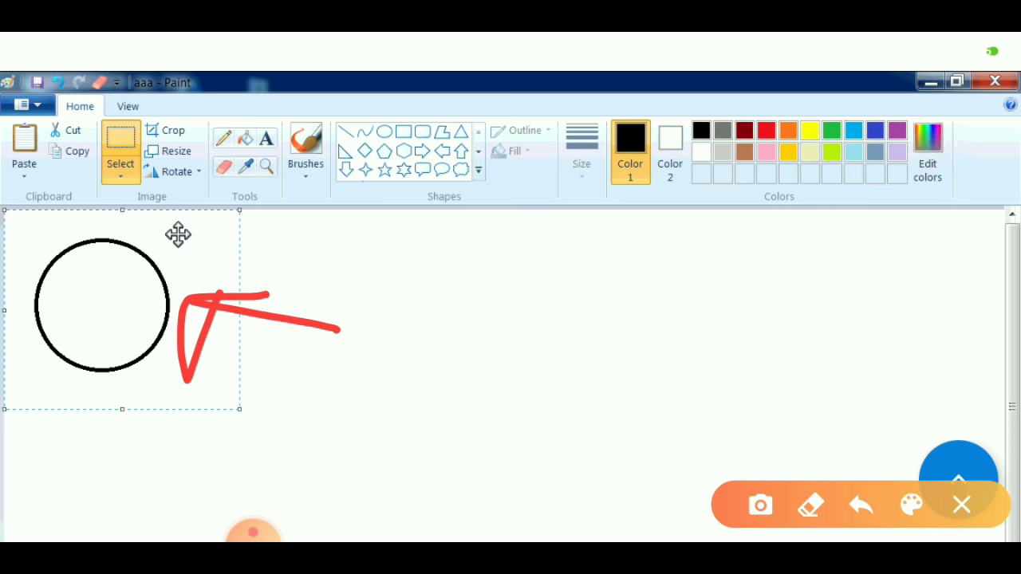
click(961, 505)
Mark the Crop command with an annotation arrow and clear the annotation.
click(992, 400)
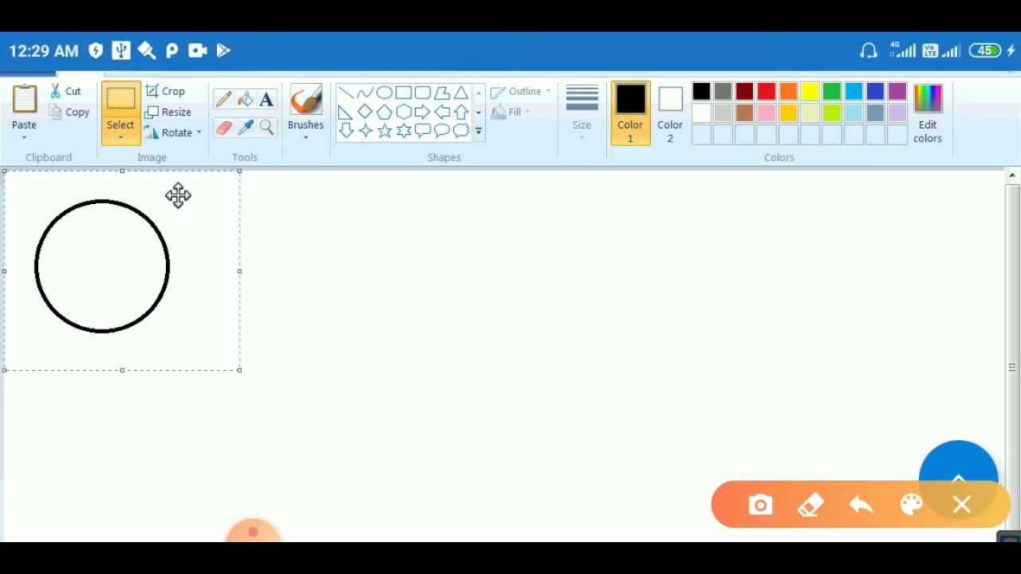
mouse_move(177, 276)
mouse_down()
mouse_move(170, 102)
mouse_move(158, 148)
mouse_move(187, 112)
mouse_up()
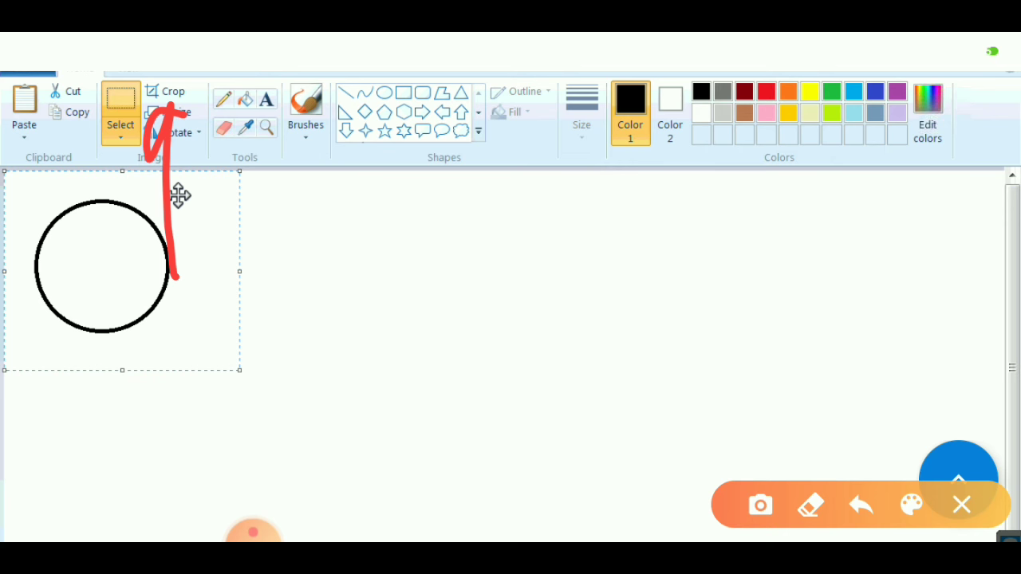
click(961, 505)
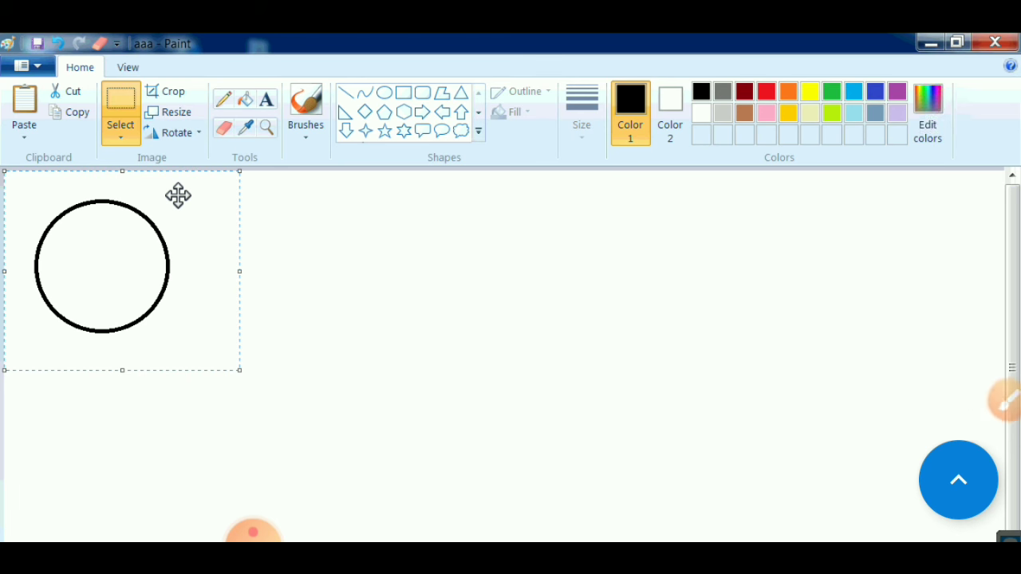
Move the pasted circle clear of the other one, crop the picture to its selection and stretch the canvas back out.
drag(172, 265, 458, 338)
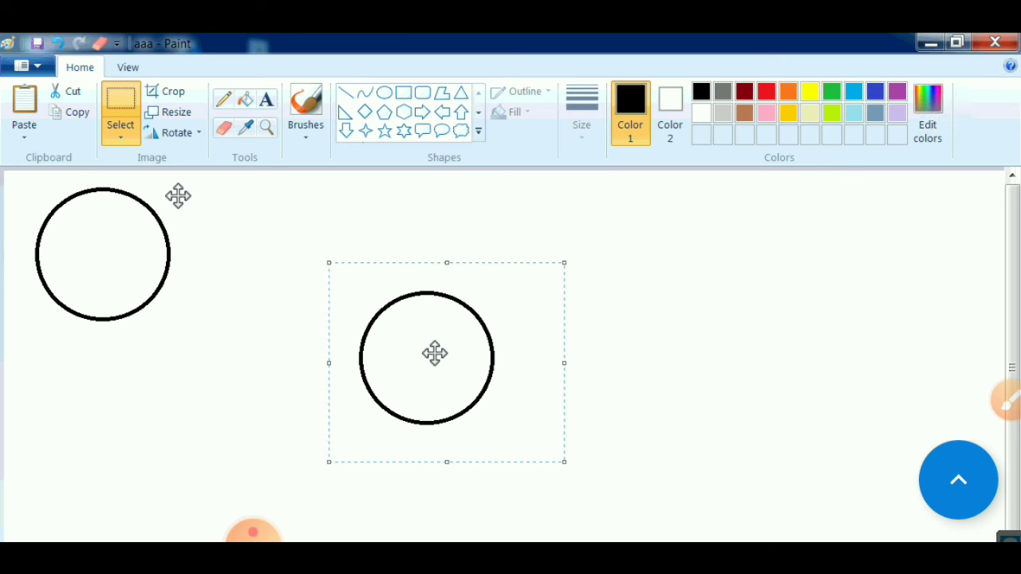
drag(435, 353, 424, 317)
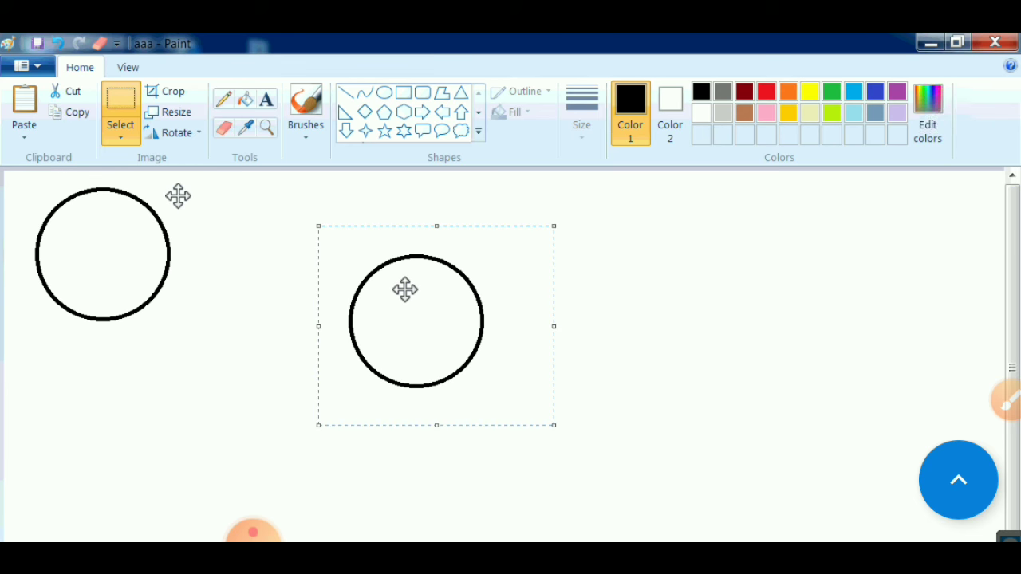
click(182, 92)
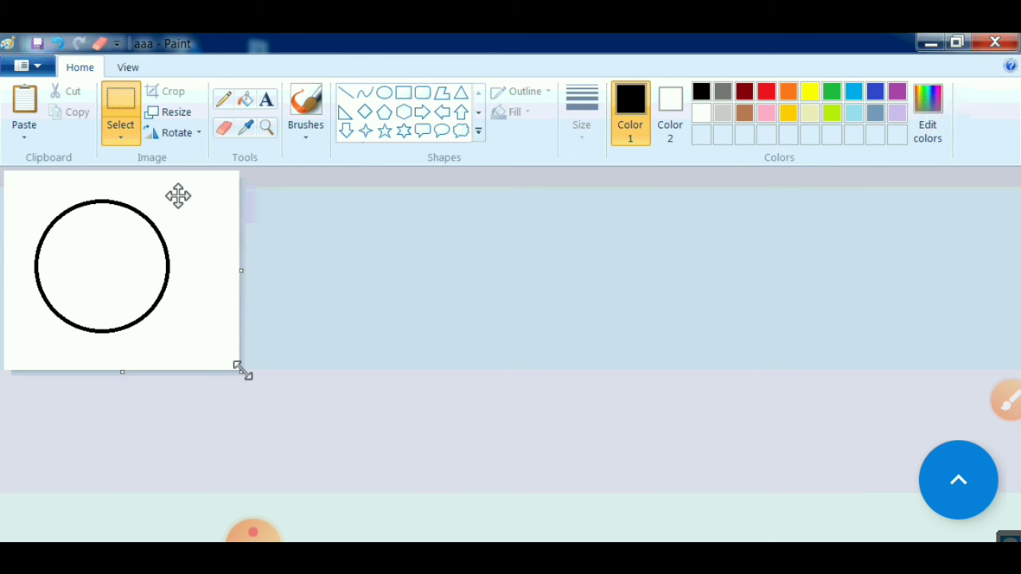
drag(384, 439, 1019, 543)
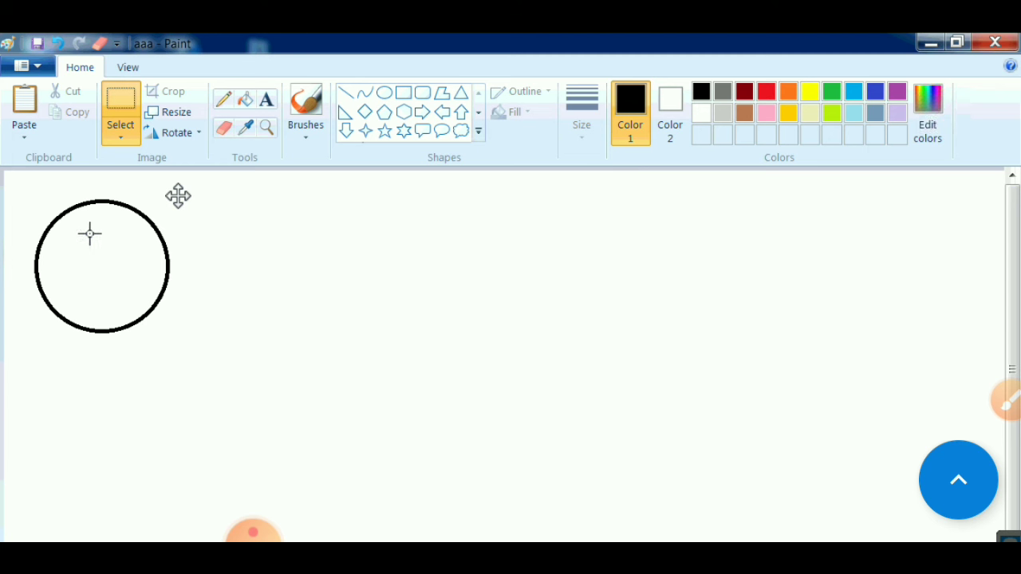
Crop the picture to a rectangular selection that cuts off the circle's left edge, and enlarge the canvas again.
click(118, 100)
drag(46, 196, 68, 309)
drag(138, 323, 204, 341)
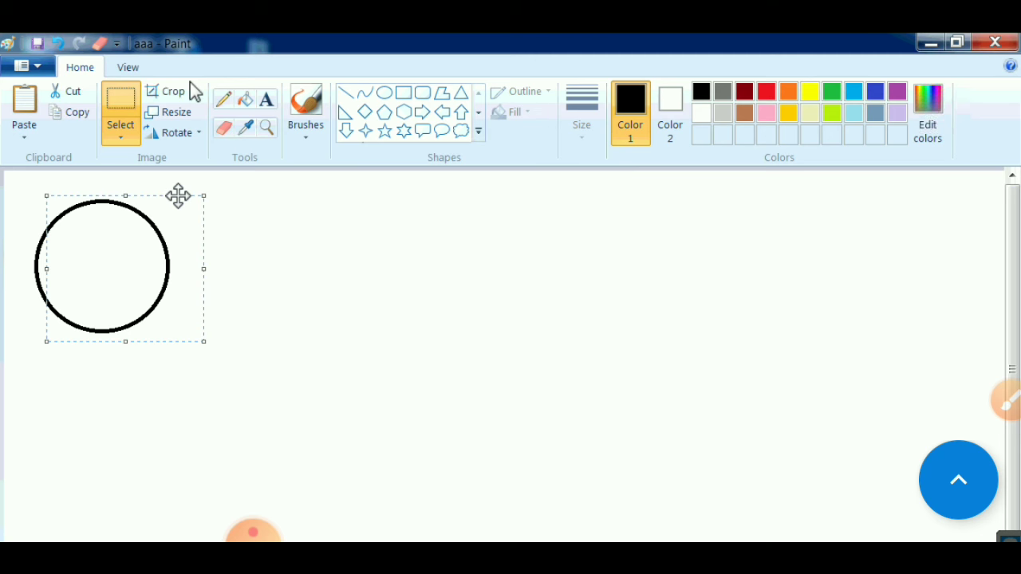
click(169, 91)
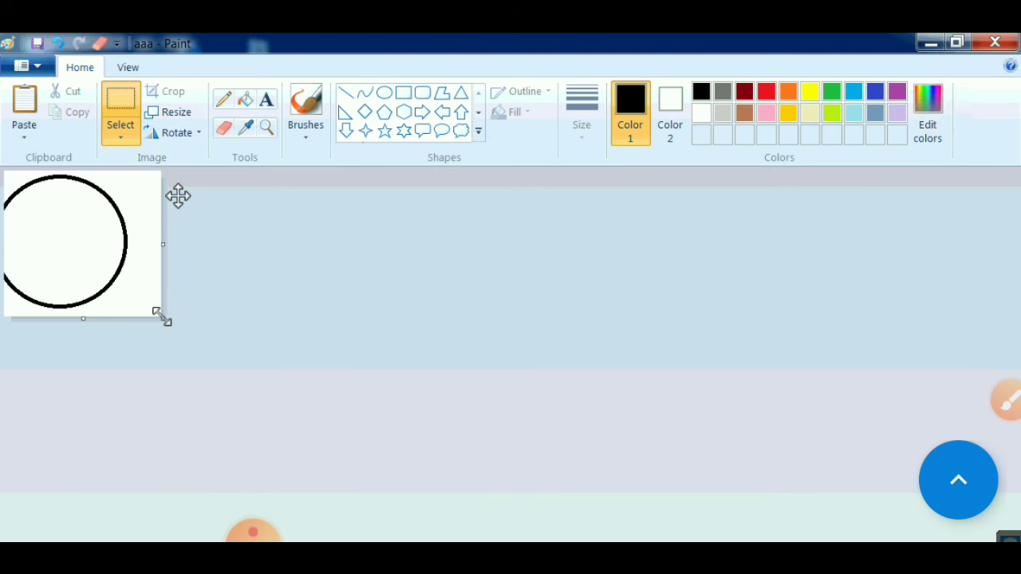
drag(199, 341, 1020, 542)
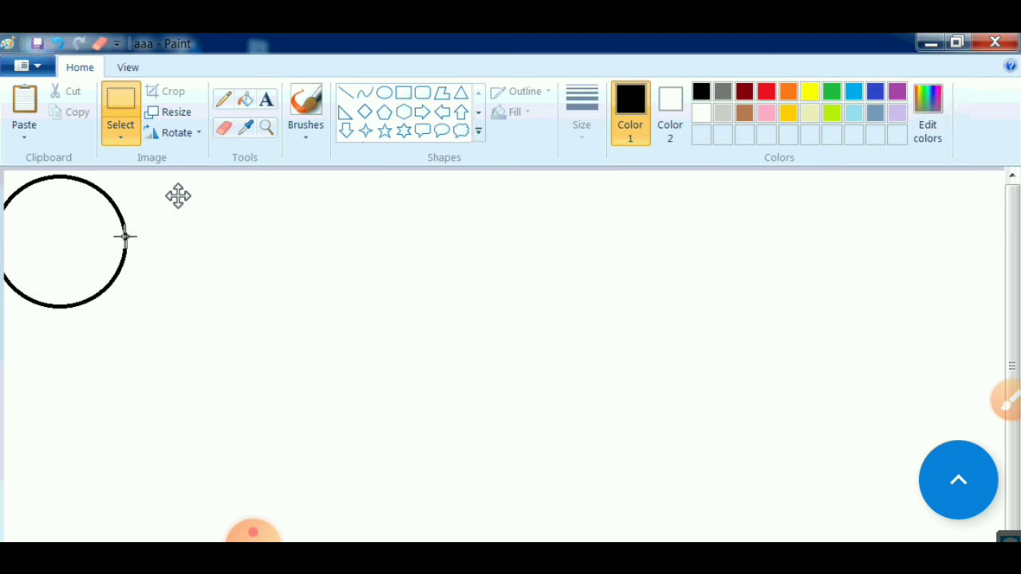
Draw a black-outlined ellipse, slightly taller than wide, to the right of the cropped circle.
drag(82, 225, 207, 268)
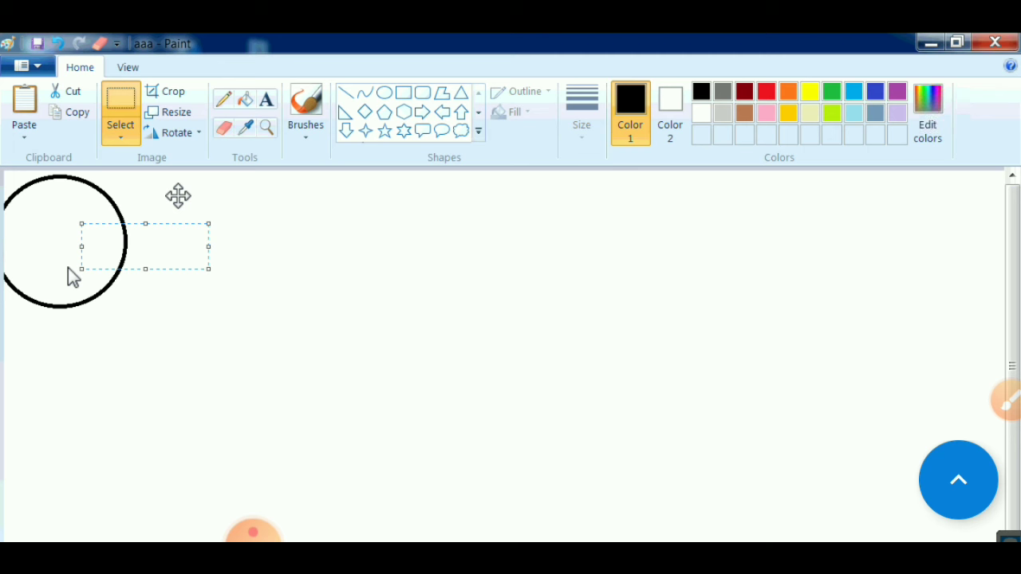
click(384, 93)
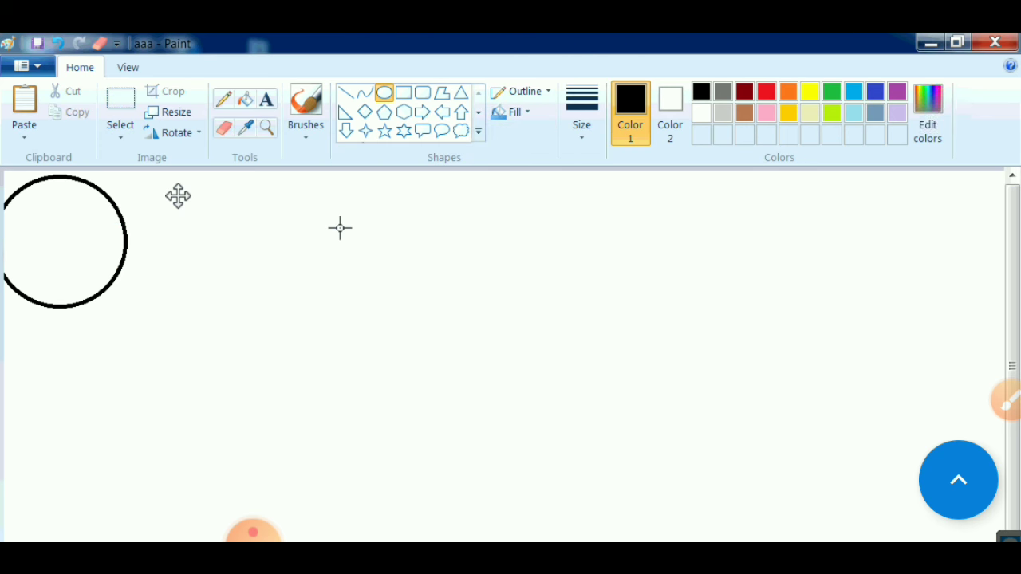
mouse_move(340, 228)
mouse_down()
mouse_move(484, 343)
mouse_move(484, 387)
mouse_up()
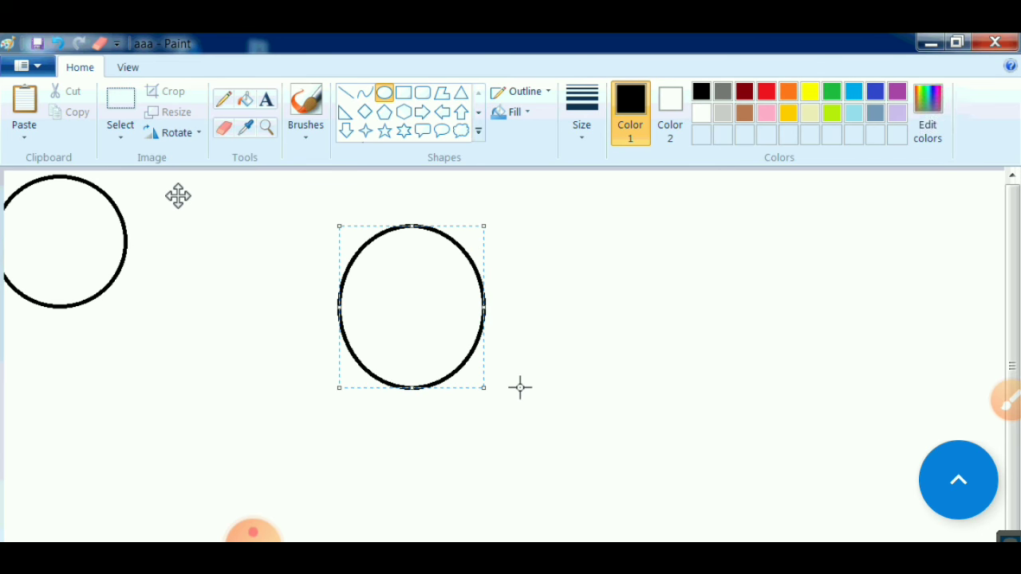
click(554, 389)
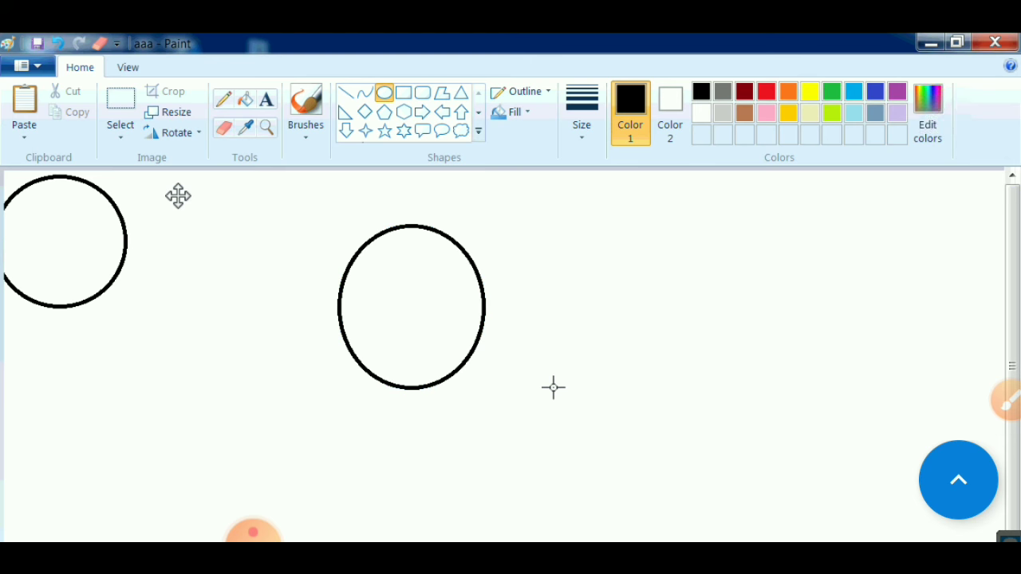
Point out the new ellipse with an annotation arrow on its right side.
click(997, 399)
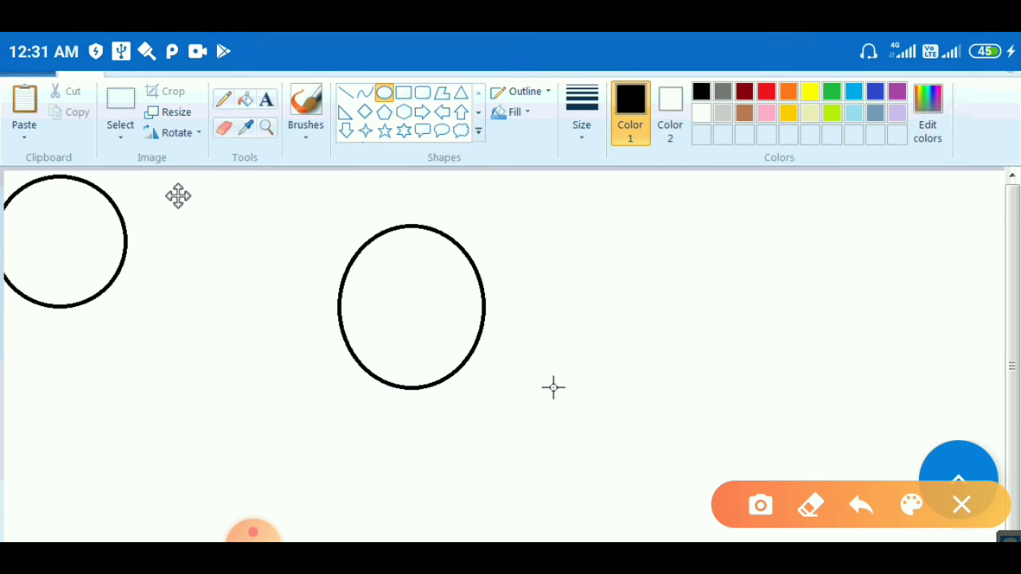
drag(508, 306, 675, 317)
mouse_move(517, 252)
mouse_down()
mouse_move(504, 284)
mouse_move(580, 353)
mouse_up()
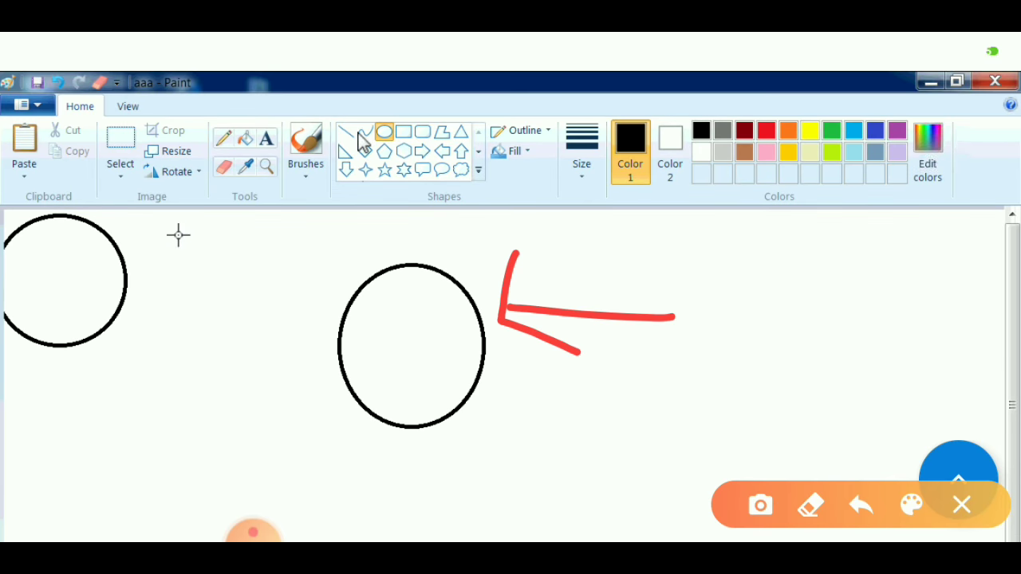
Fill the ellipse with black, undo and repeat the fill, and close the annotation overlay.
click(246, 141)
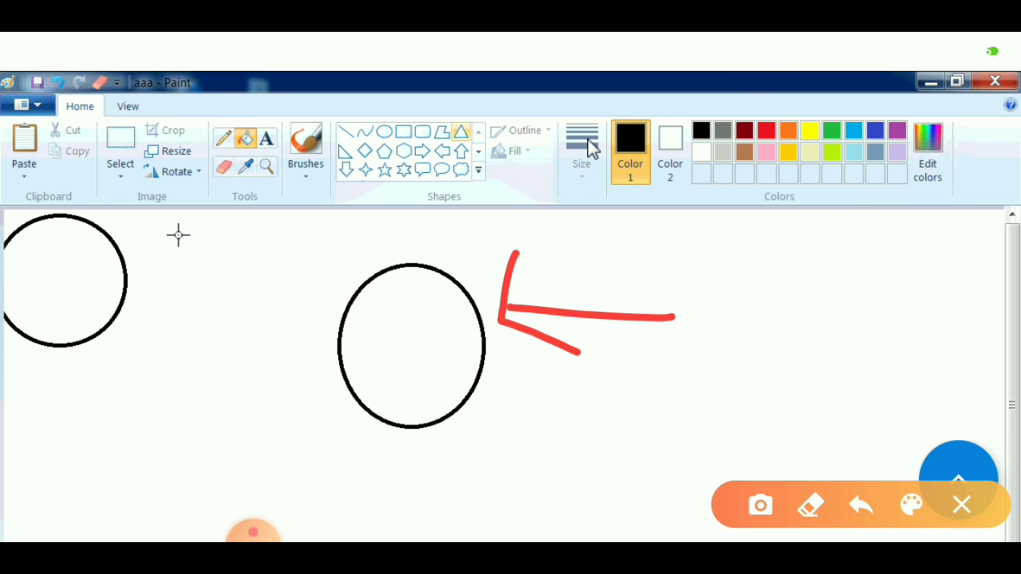
click(414, 353)
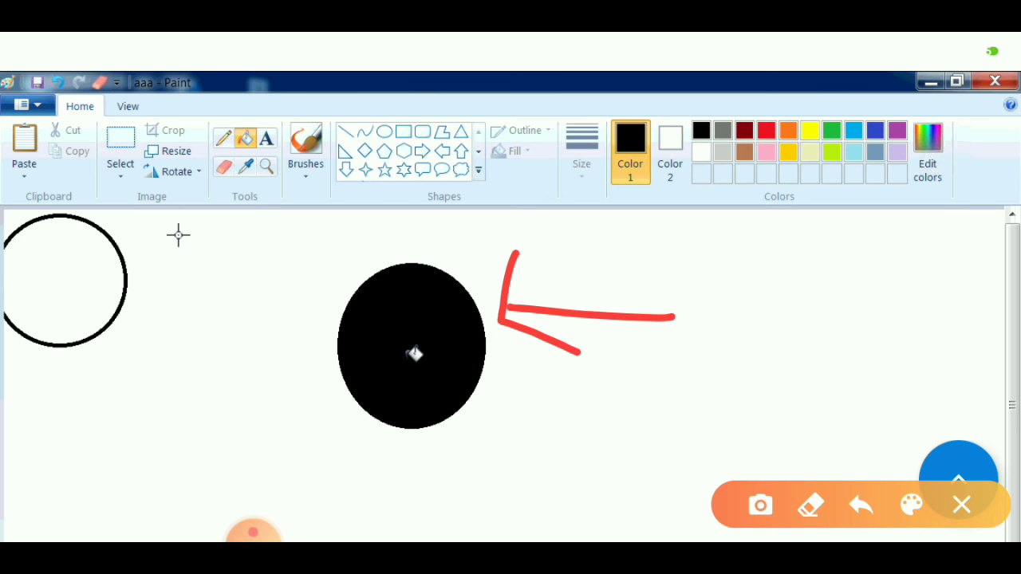
key(ctrl+z)
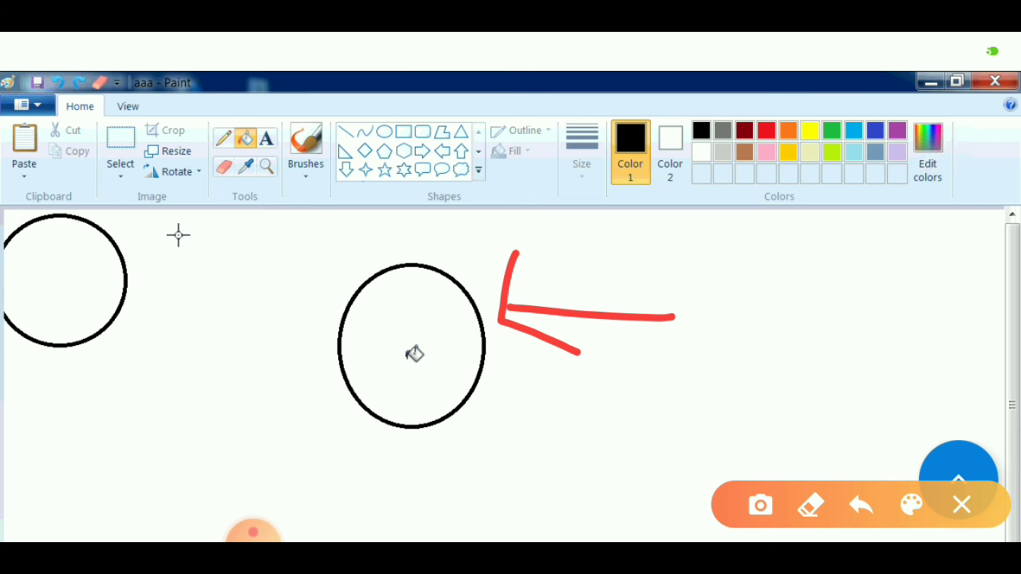
click(414, 354)
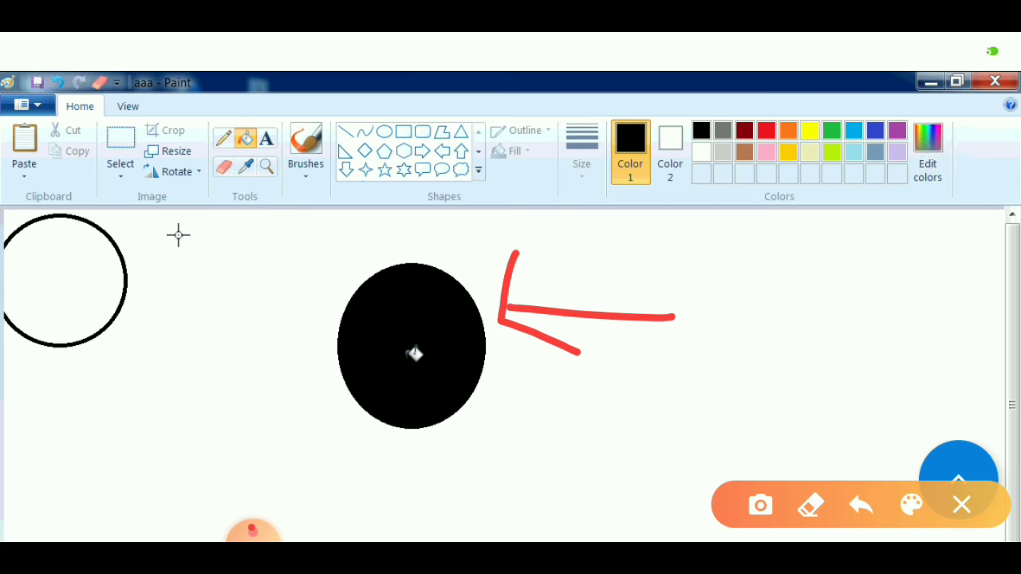
click(961, 505)
click(252, 530)
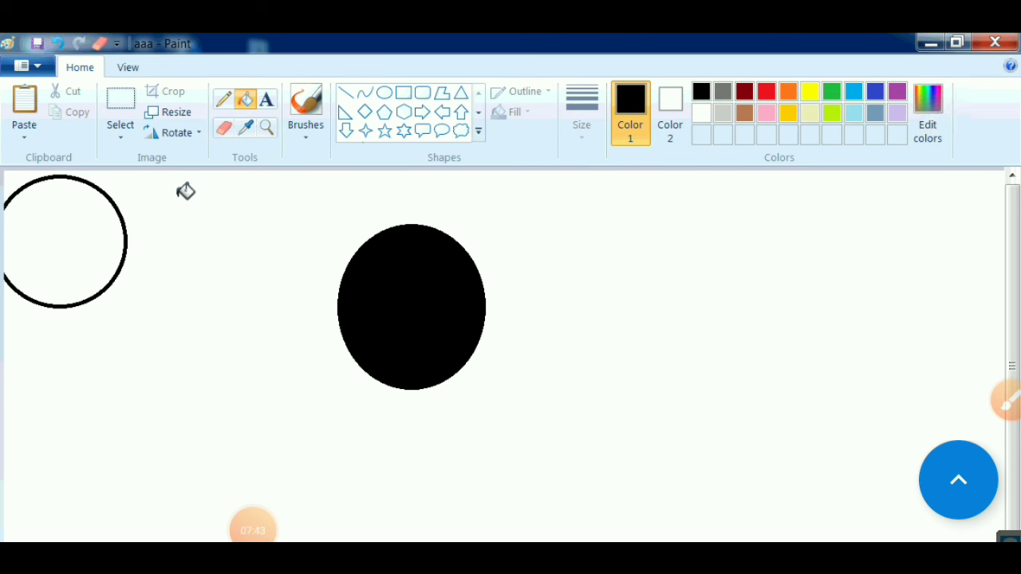
Undo the black fill and the drawn ellipse, and redo both.
key(ctrl+z)
key(ctrl+z)
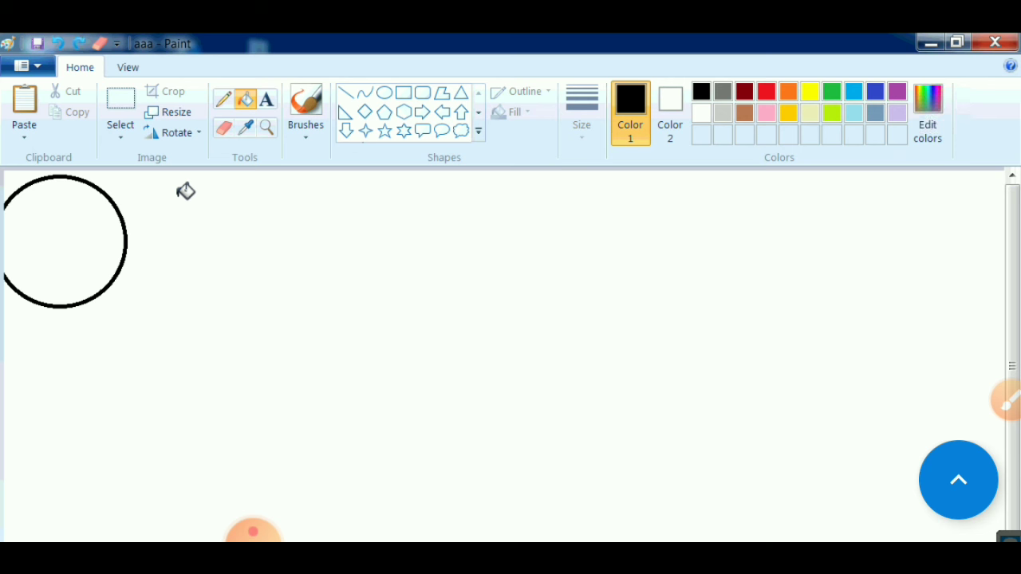
key(ctrl+y)
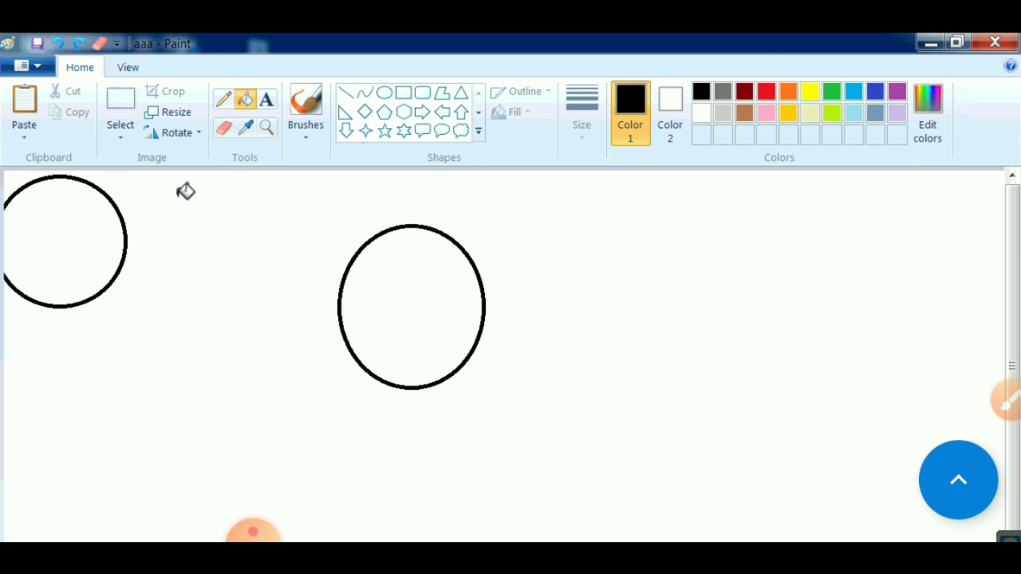
key(ctrl+y)
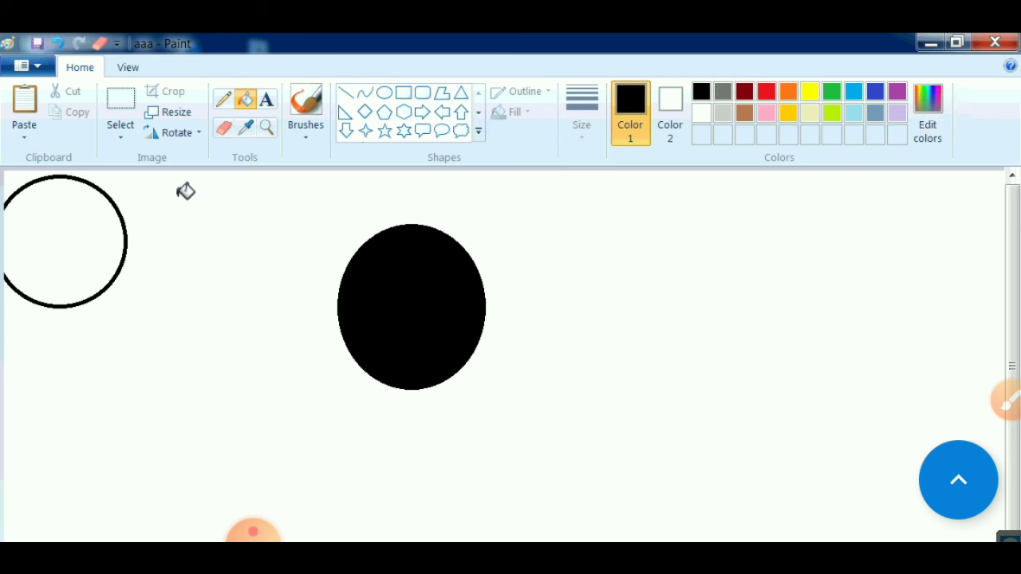
Point out the Resize command with an annotation arrow, and open and mark its Resize and Skew dialog.
click(1007, 399)
mouse_move(171, 323)
mouse_down()
mouse_move(185, 122)
mouse_move(143, 182)
mouse_move(211, 154)
mouse_up()
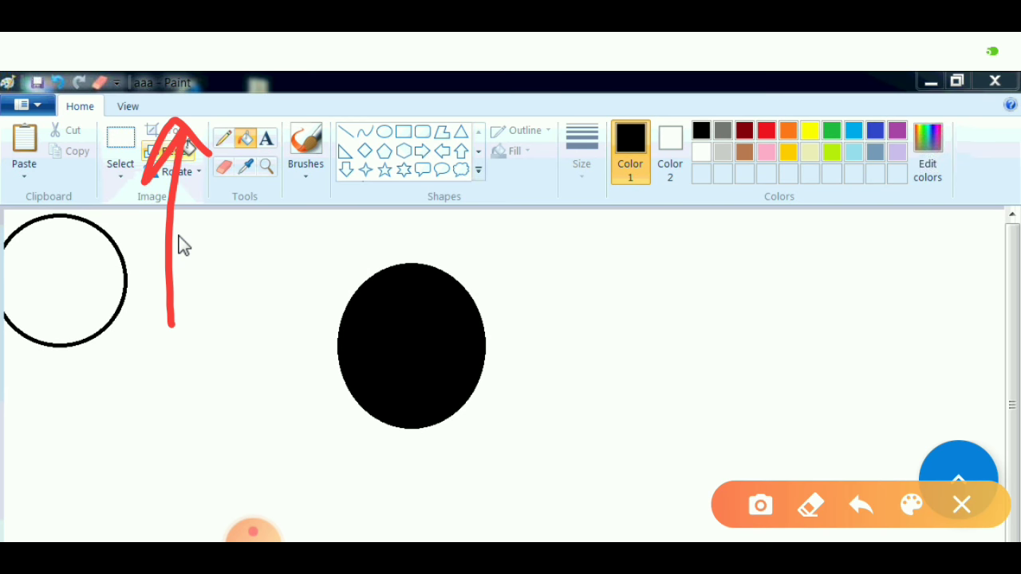
click(182, 163)
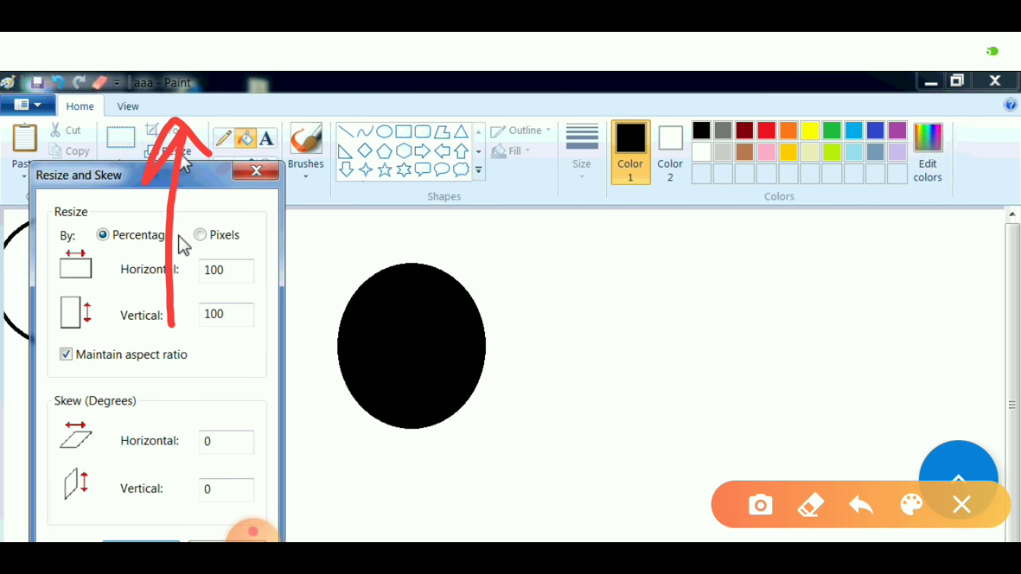
drag(286, 320, 530, 223)
mouse_move(337, 233)
mouse_down()
mouse_move(277, 321)
mouse_move(369, 337)
mouse_up()
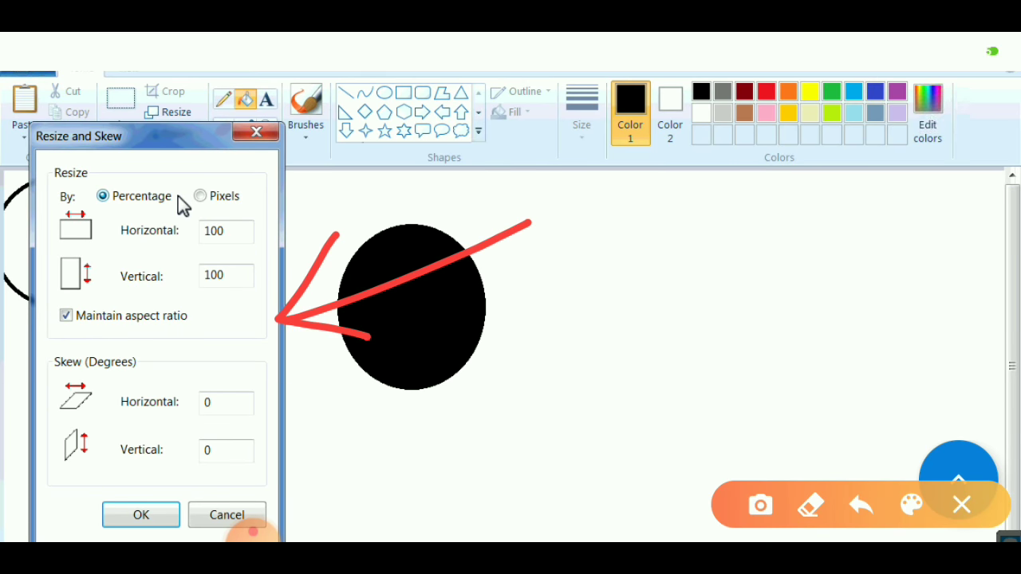
Mark the resize units and the Horizontal and Vertical values, switch the units to Pixels, and close the dialog and annotation overlay.
drag(138, 204, 171, 110)
drag(245, 176, 257, 129)
click(290, 210)
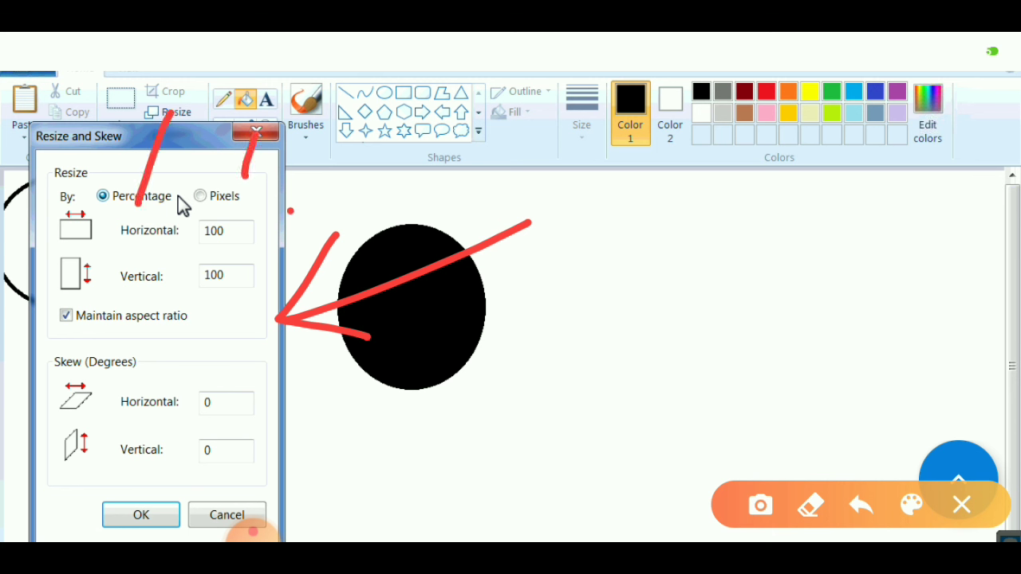
drag(290, 212, 378, 216)
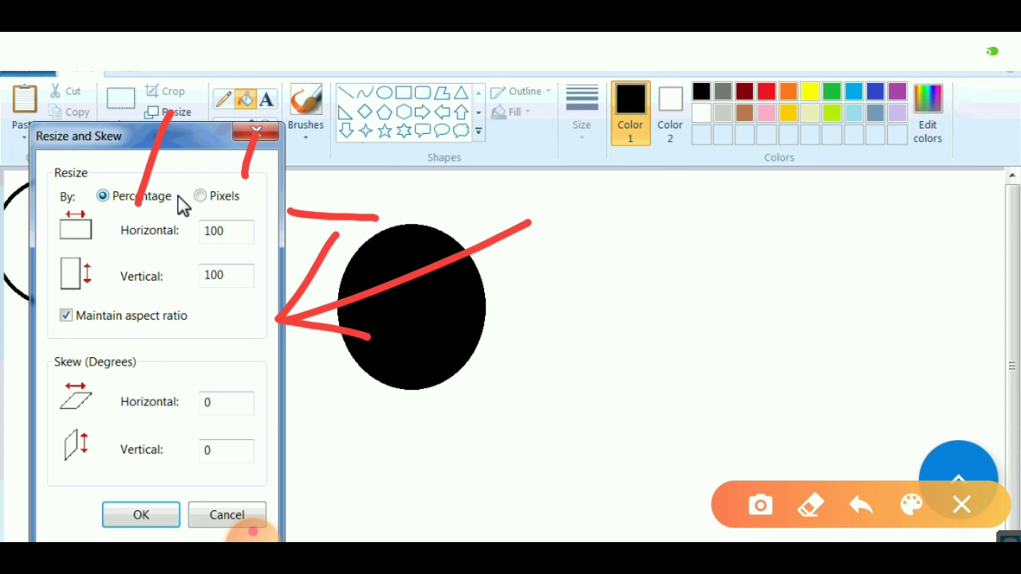
drag(290, 273, 371, 281)
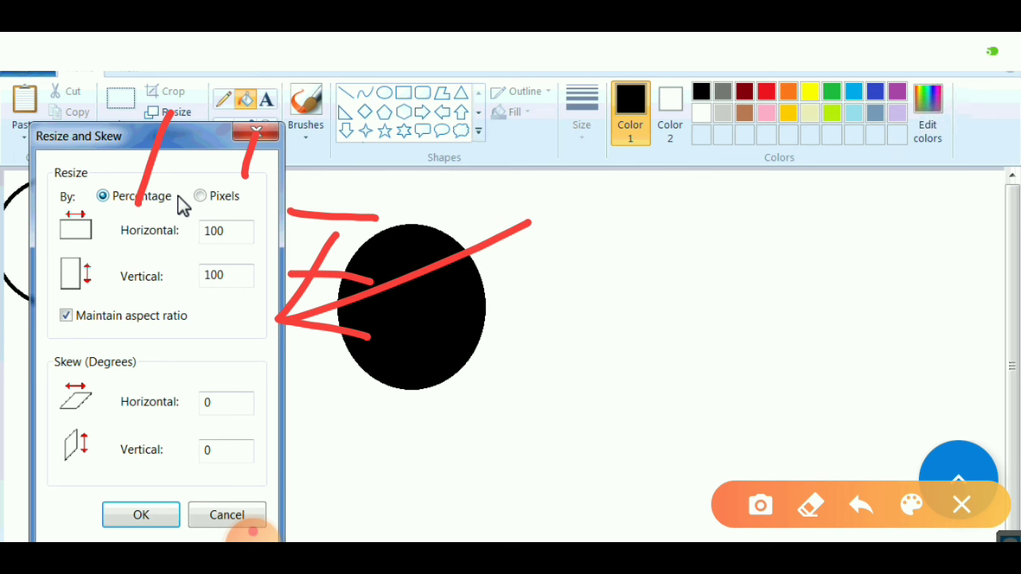
click(201, 198)
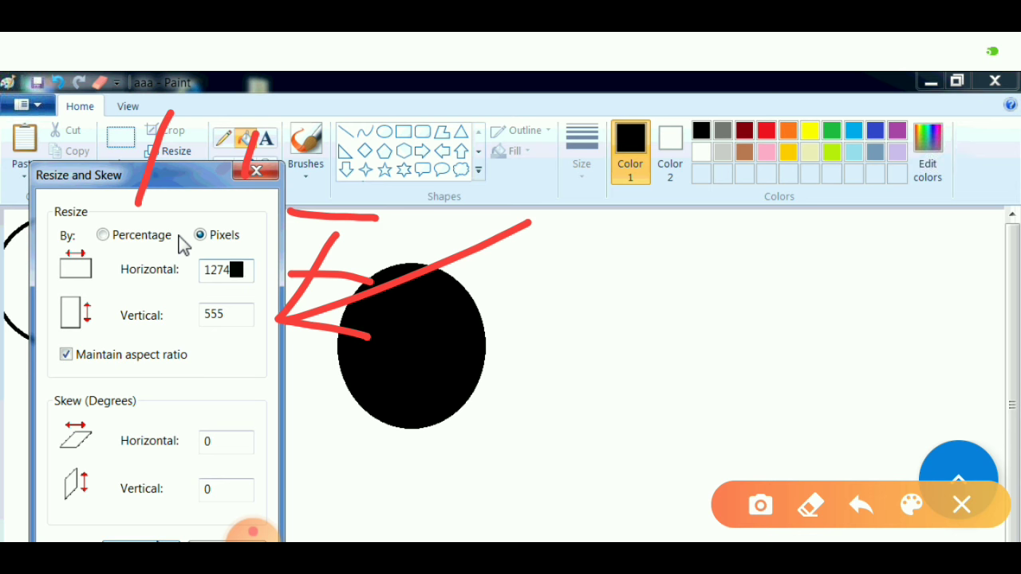
key(Return)
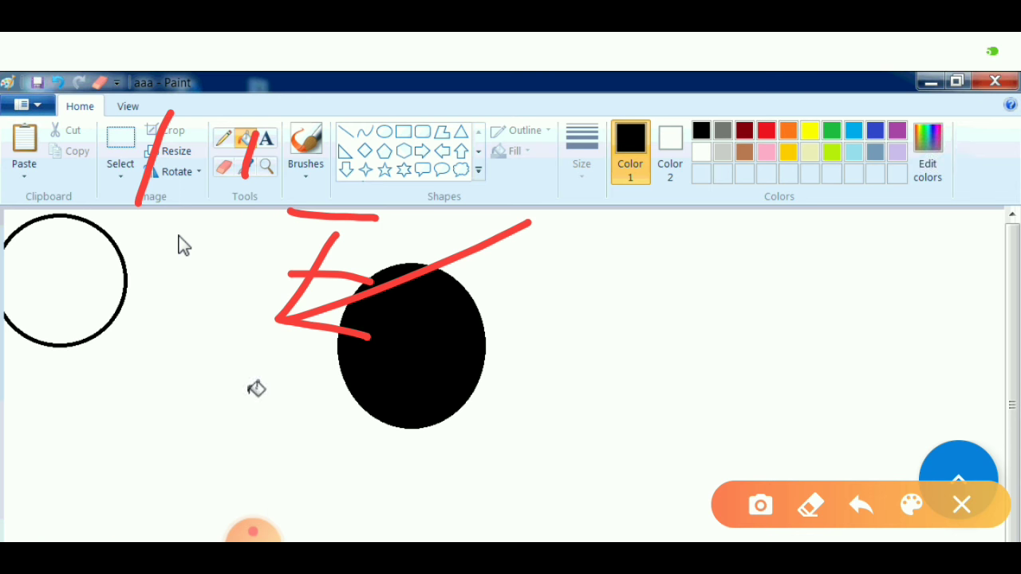
click(961, 504)
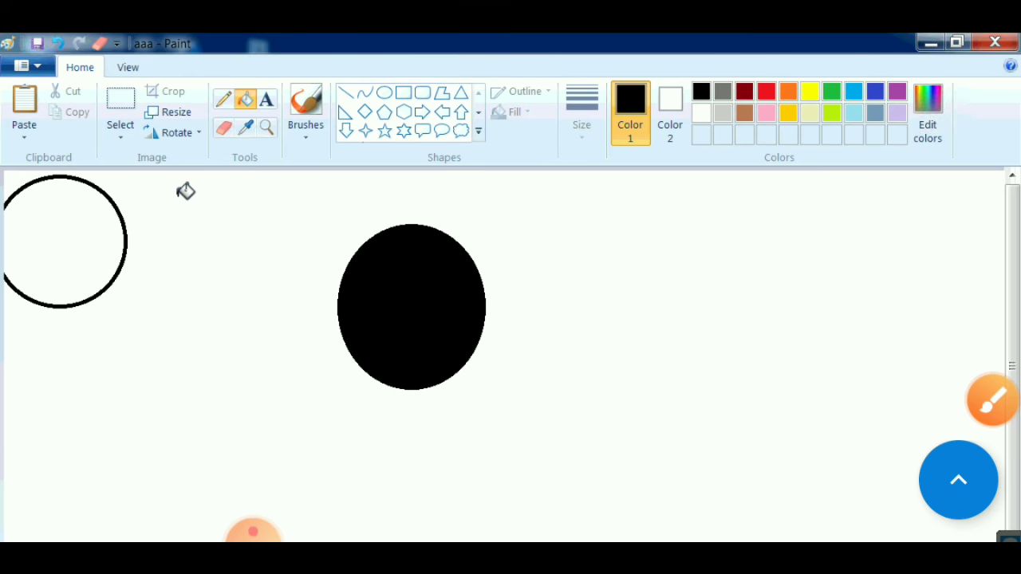
Point out the Rotate command with an annotation arrow, rotate the whole picture right 90°, and undo the rotation.
click(993, 400)
drag(155, 358, 177, 145)
click(135, 192)
mouse_move(136, 193)
mouse_down()
mouse_move(176, 148)
mouse_move(209, 184)
mouse_up()
click(195, 134)
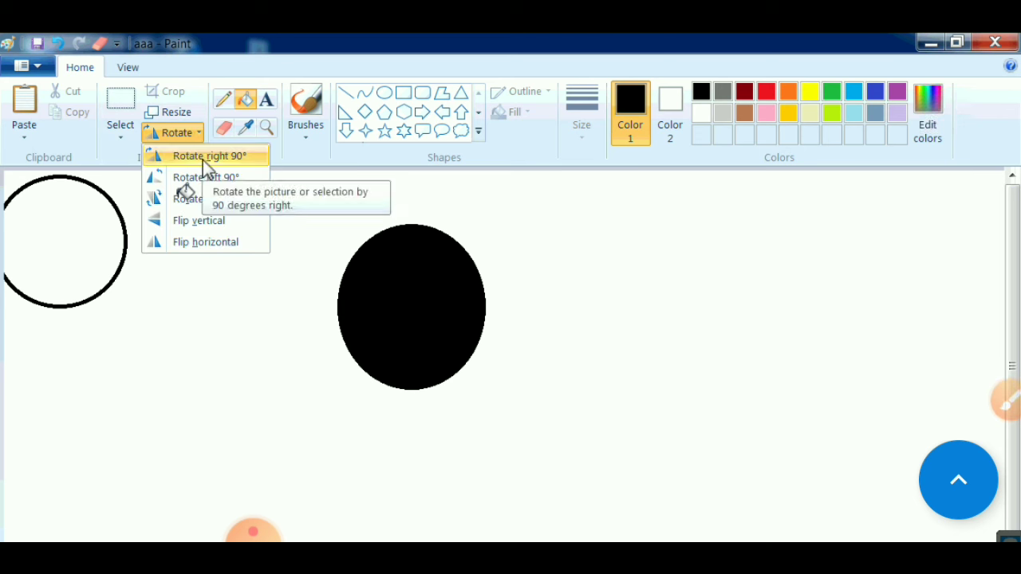
key(Escape)
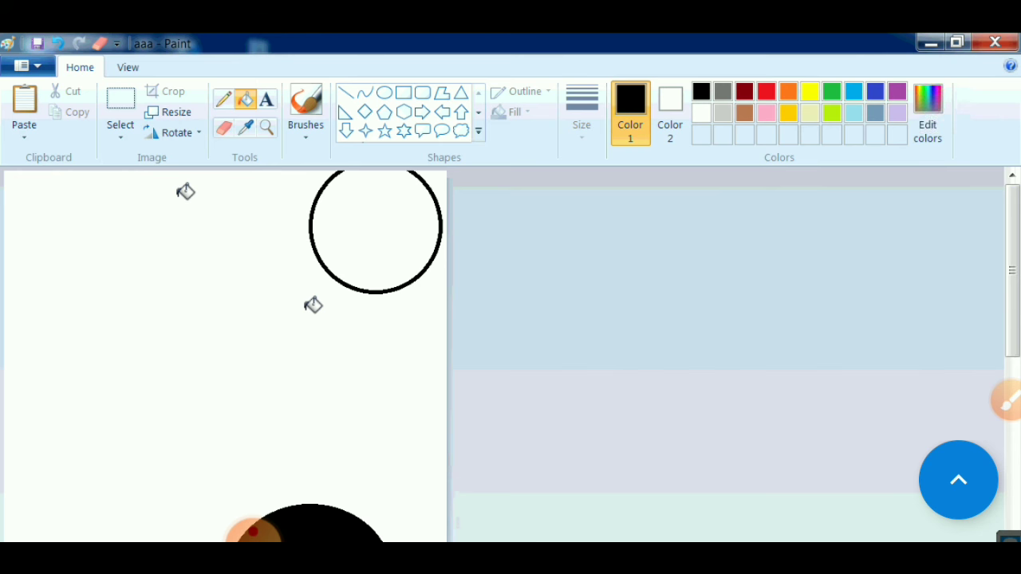
key(ctrl+z)
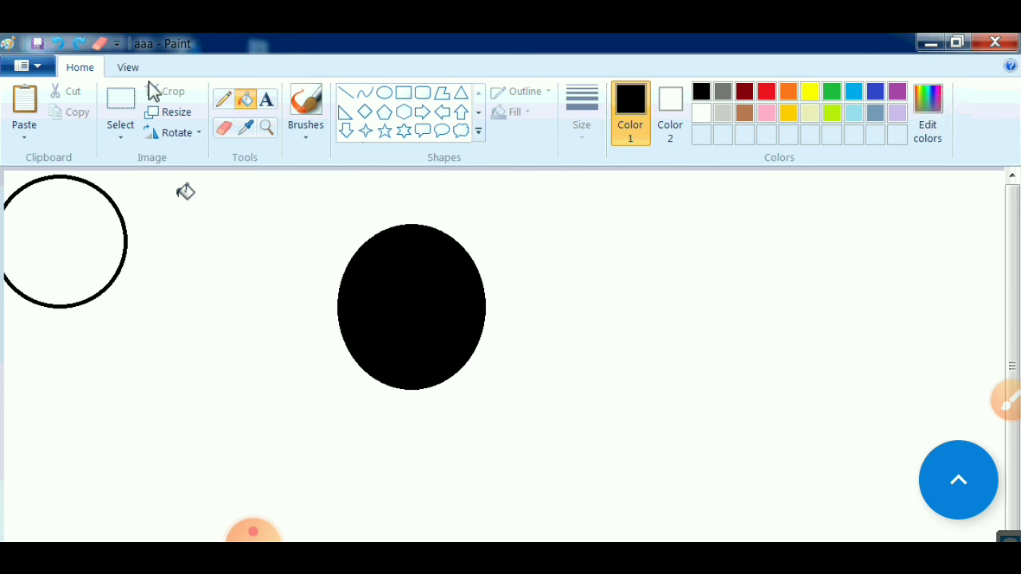
Select a rectangular area around most of the black ellipse and rotate it right 90° and by a further 180°.
click(121, 99)
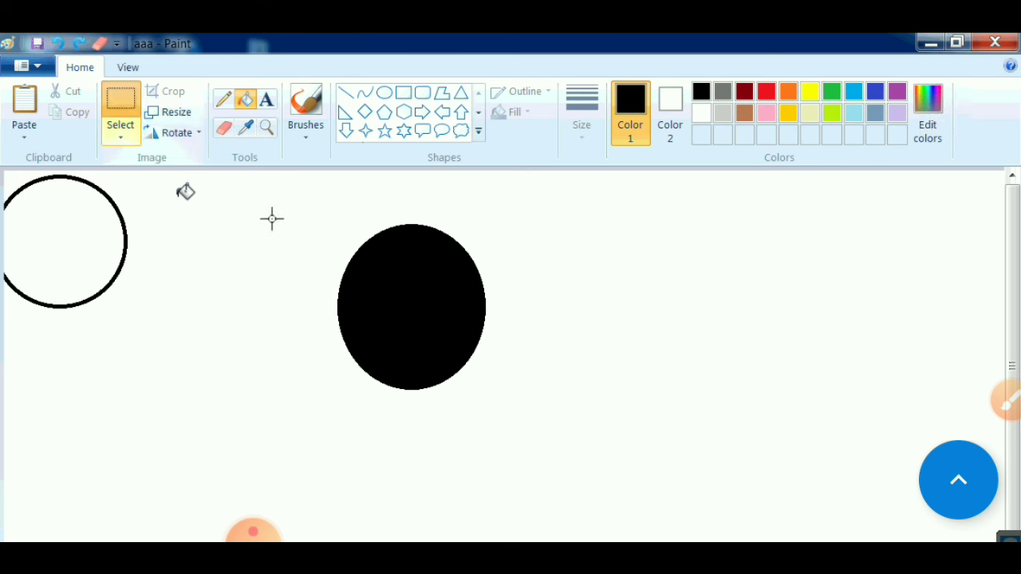
drag(304, 237, 334, 385)
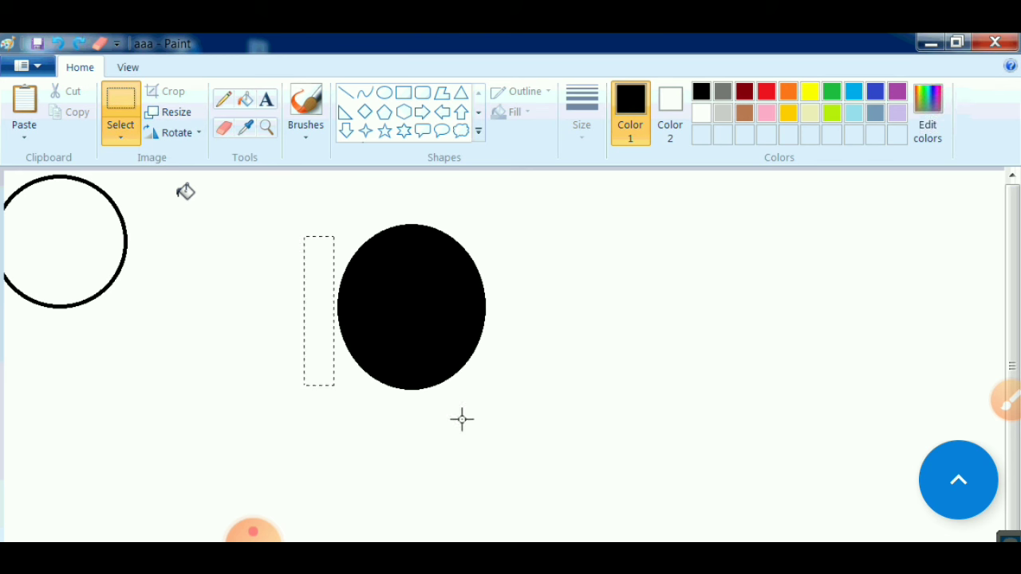
drag(462, 419, 541, 416)
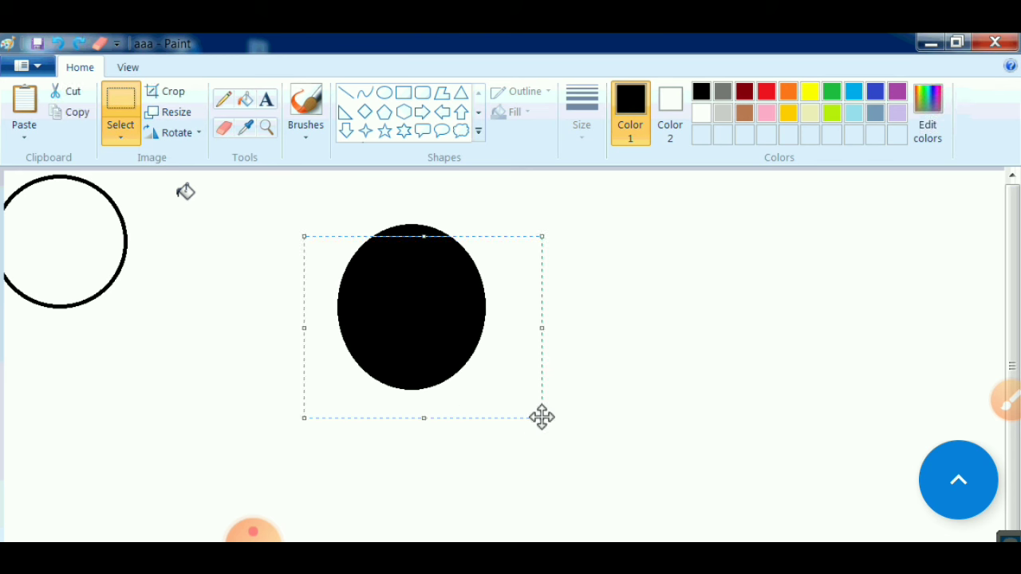
click(194, 133)
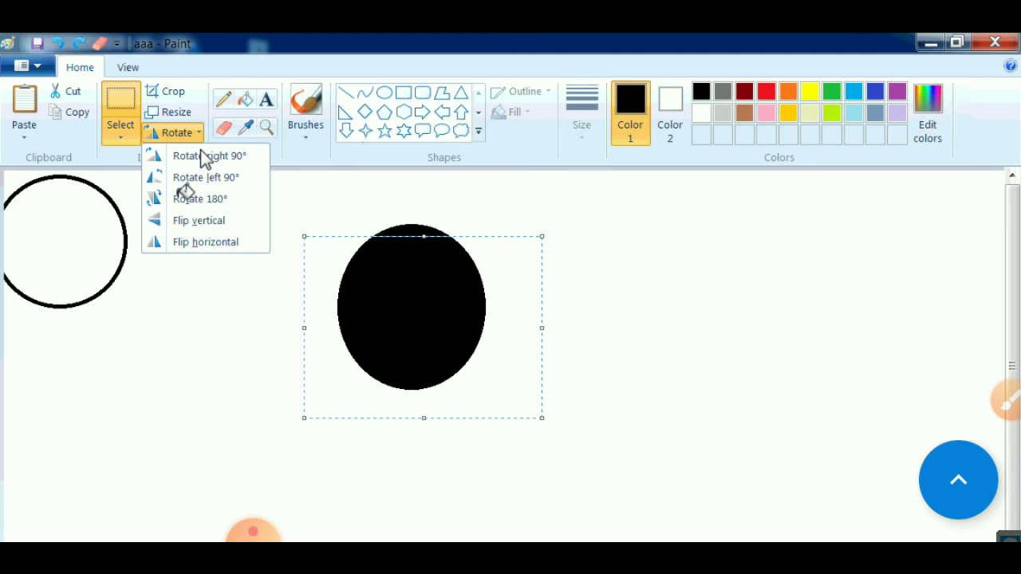
key(Escape)
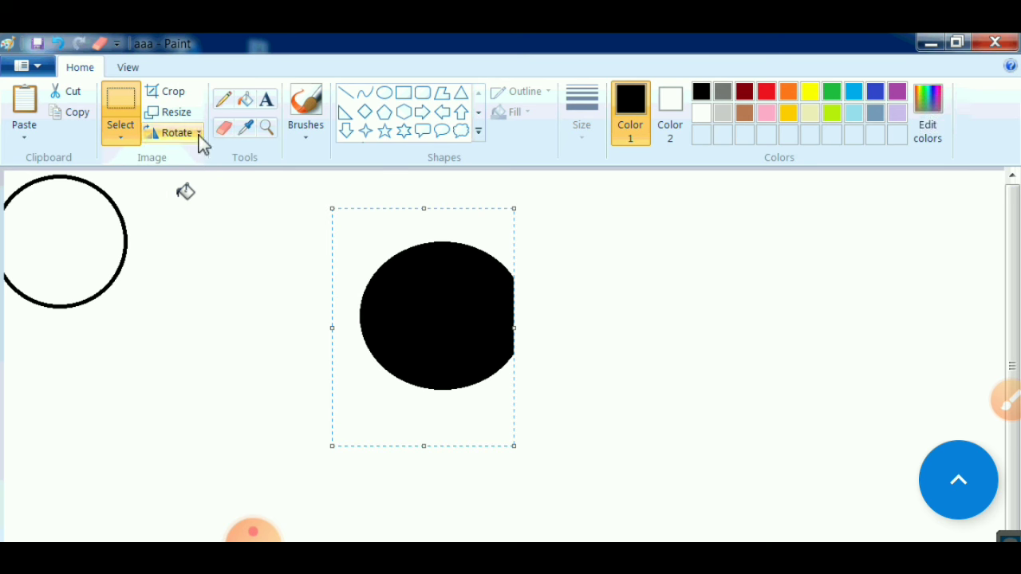
click(199, 134)
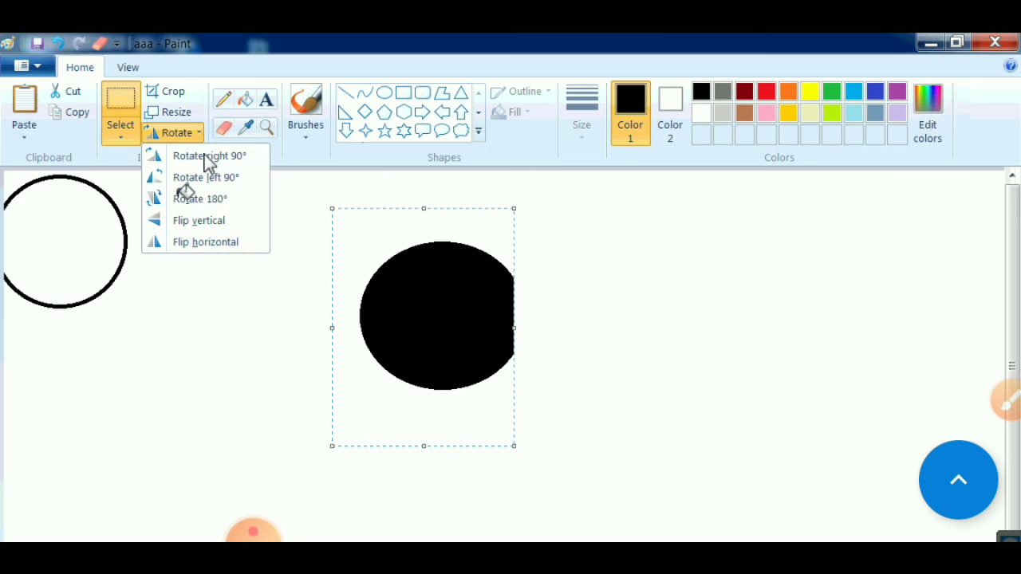
click(199, 198)
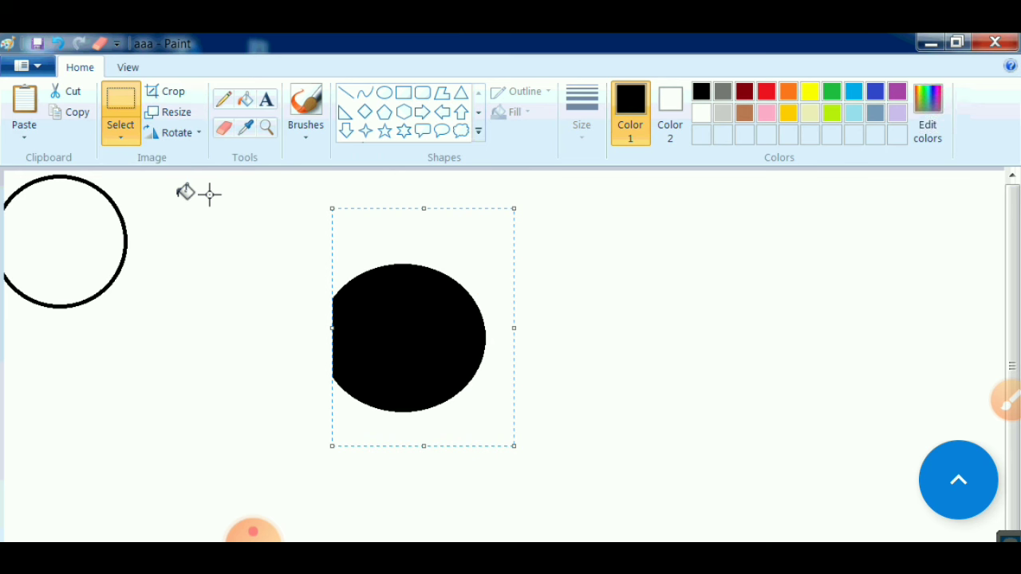
Mark the flat edge of the rotated black shape with an annotation arrow and line, and close the overlay.
click(1007, 399)
drag(134, 459, 310, 382)
click(217, 382)
mouse_move(212, 382)
mouse_down()
mouse_move(247, 377)
mouse_move(321, 404)
mouse_move(314, 429)
mouse_up()
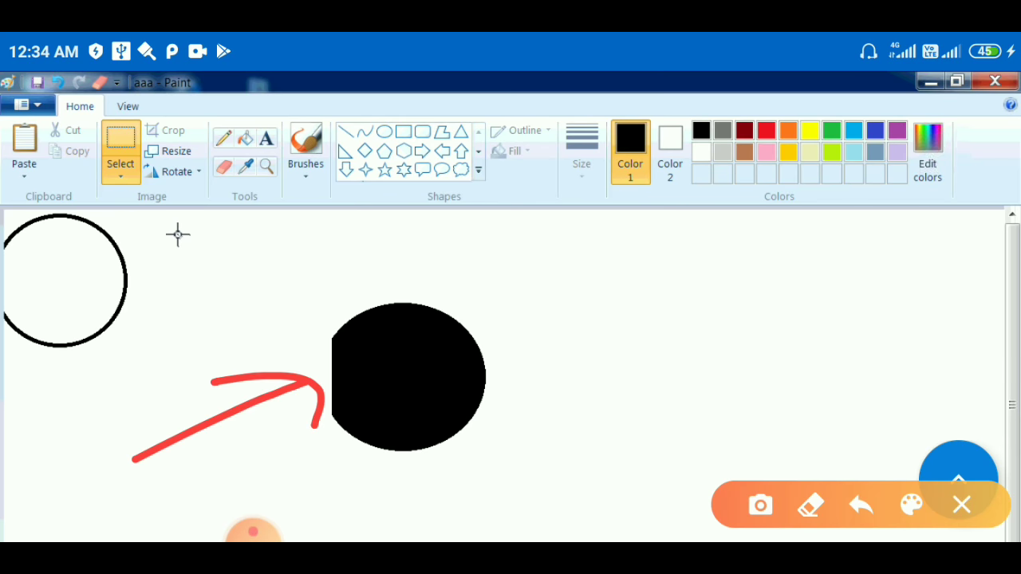
drag(340, 308, 326, 437)
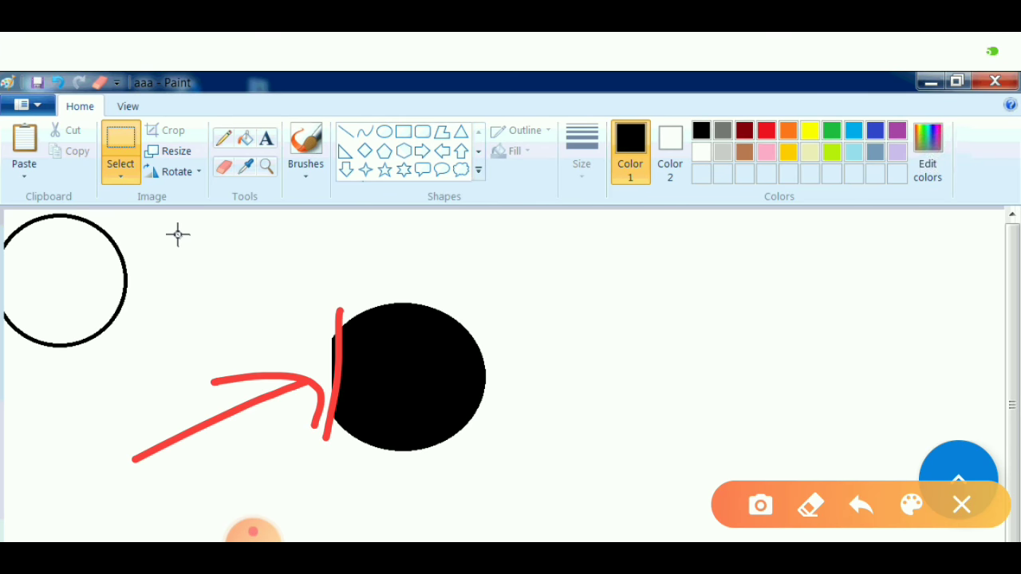
click(961, 504)
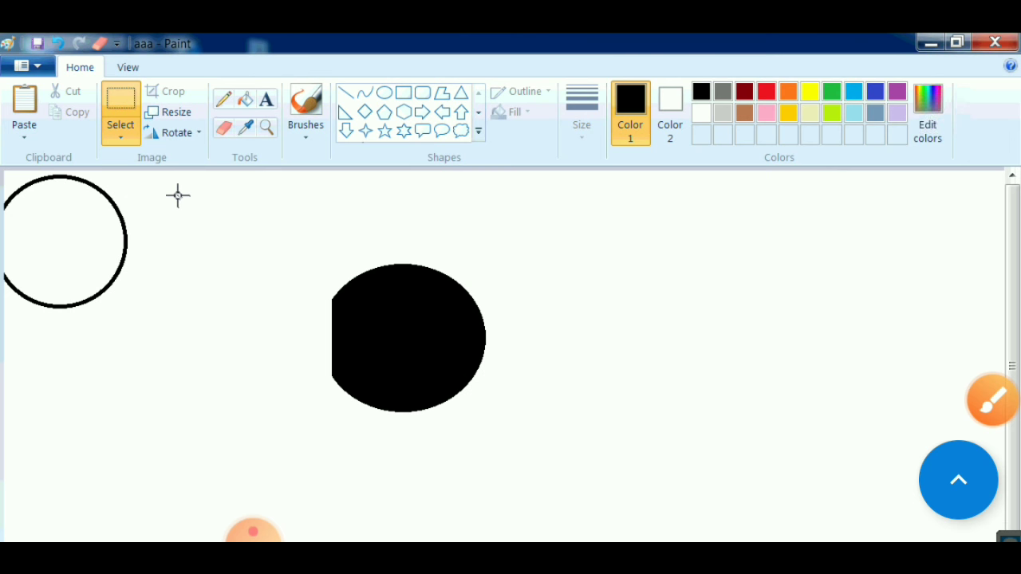
Try to rotate the whole picture left 90°.
click(191, 136)
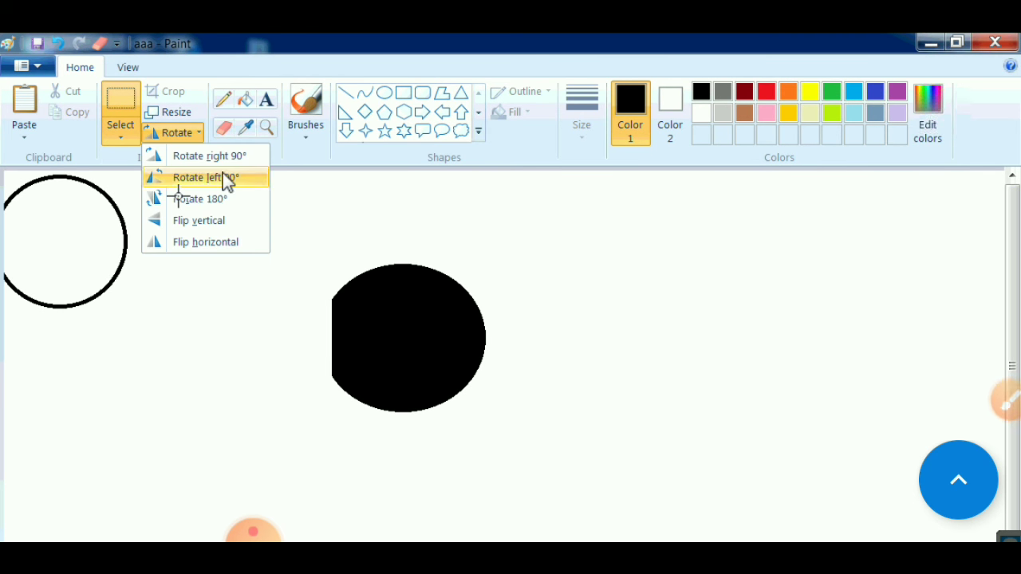
click(223, 176)
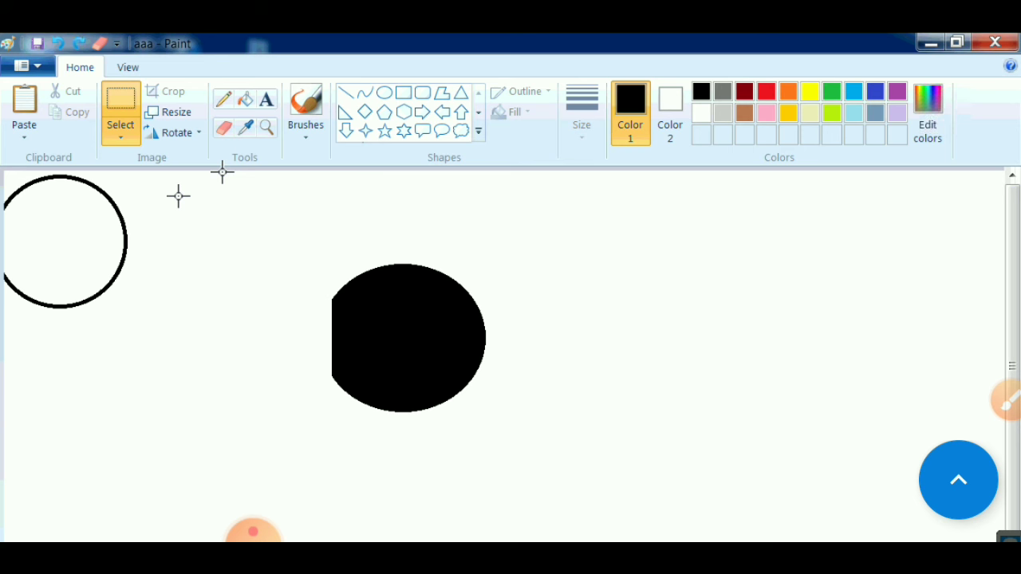
Point out the Pencil tool and its description with annotation arrows, and close the overlay.
click(1007, 398)
mouse_move(117, 239)
mouse_down()
mouse_move(165, 153)
mouse_move(213, 97)
mouse_move(154, 132)
mouse_up()
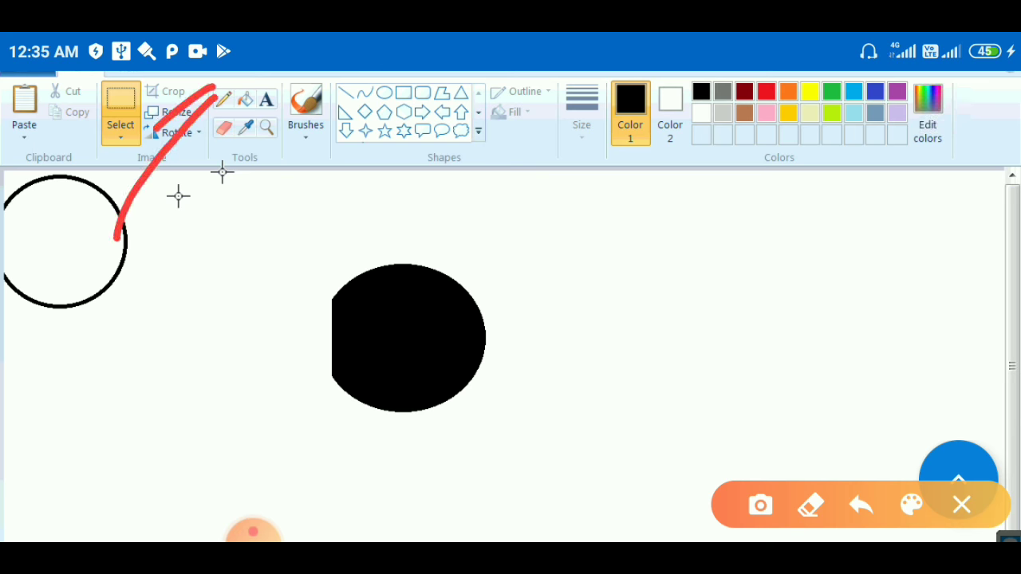
drag(216, 88, 210, 137)
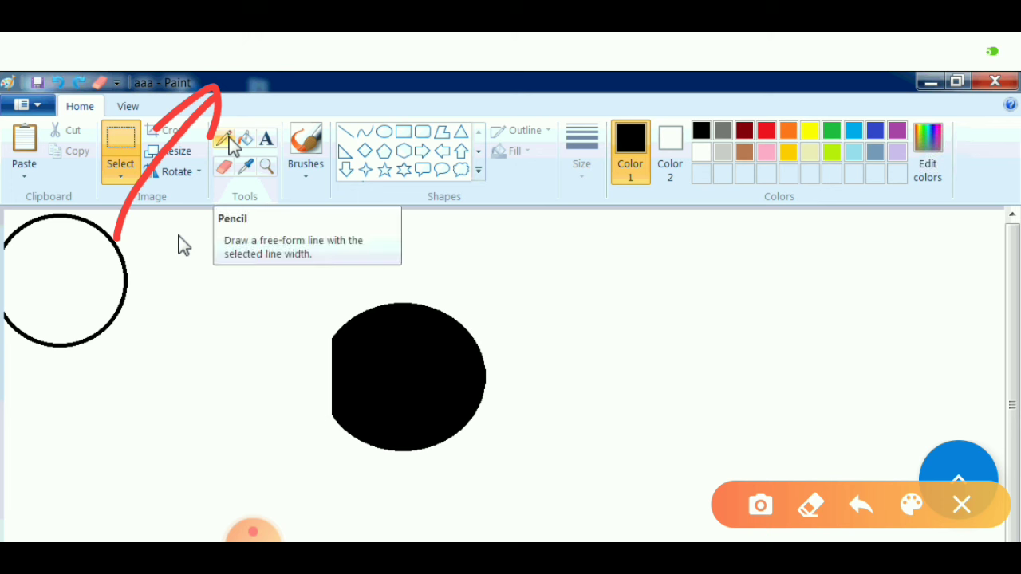
drag(106, 413, 239, 236)
drag(140, 318, 225, 275)
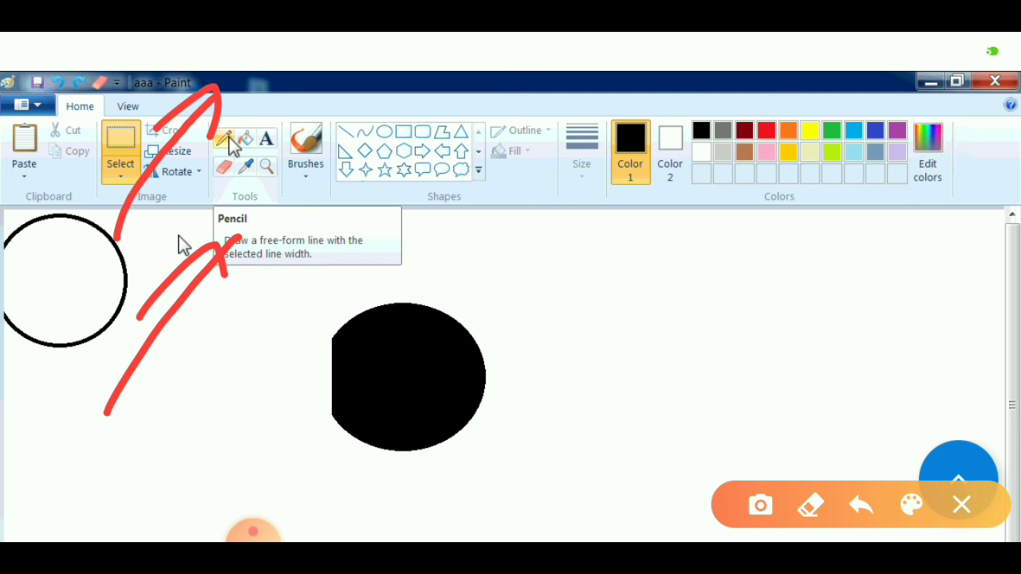
click(961, 504)
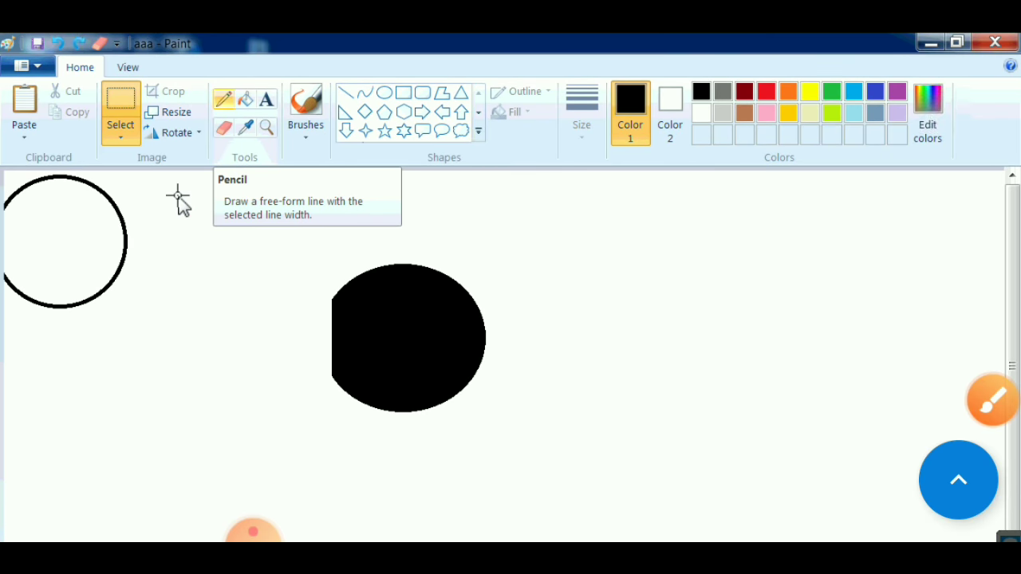
Draw freehand handwriting with the Pencil tool between the two circles, with loops around it and across the black shape.
click(221, 100)
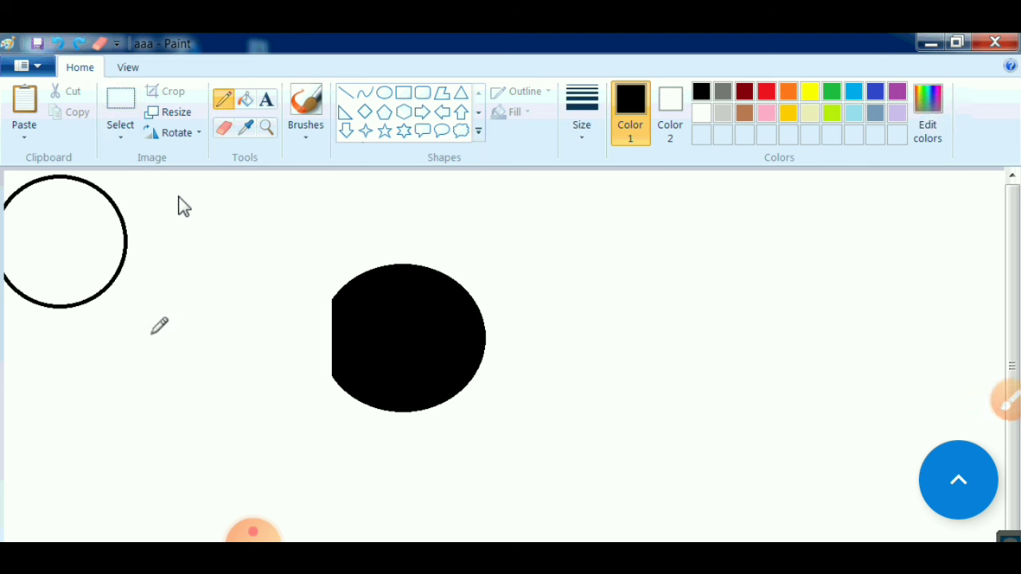
click(151, 333)
mouse_move(150, 334)
mouse_down()
mouse_move(188, 362)
mouse_move(170, 369)
mouse_move(202, 384)
mouse_move(203, 324)
mouse_up()
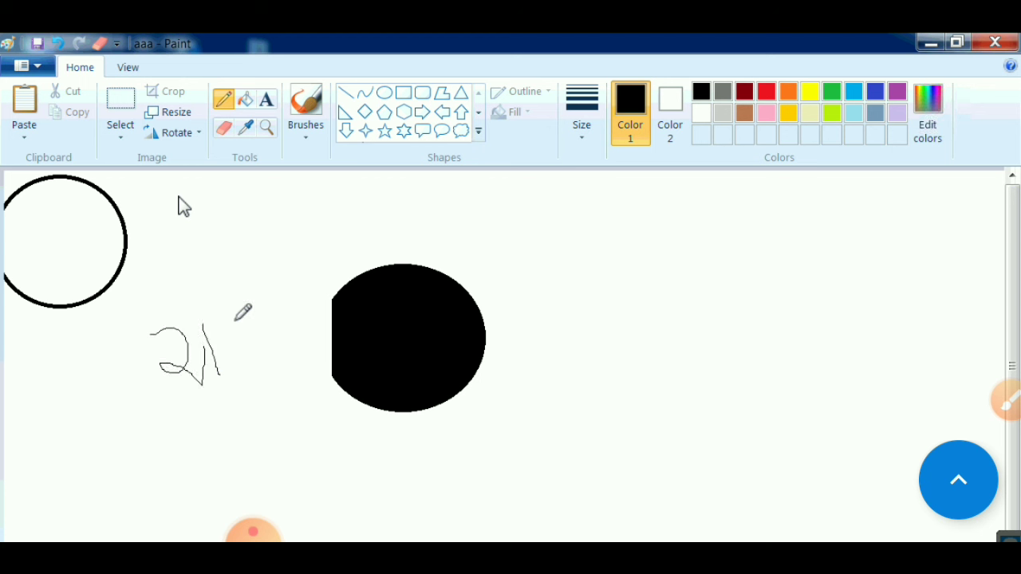
drag(218, 334, 240, 327)
drag(231, 343, 269, 359)
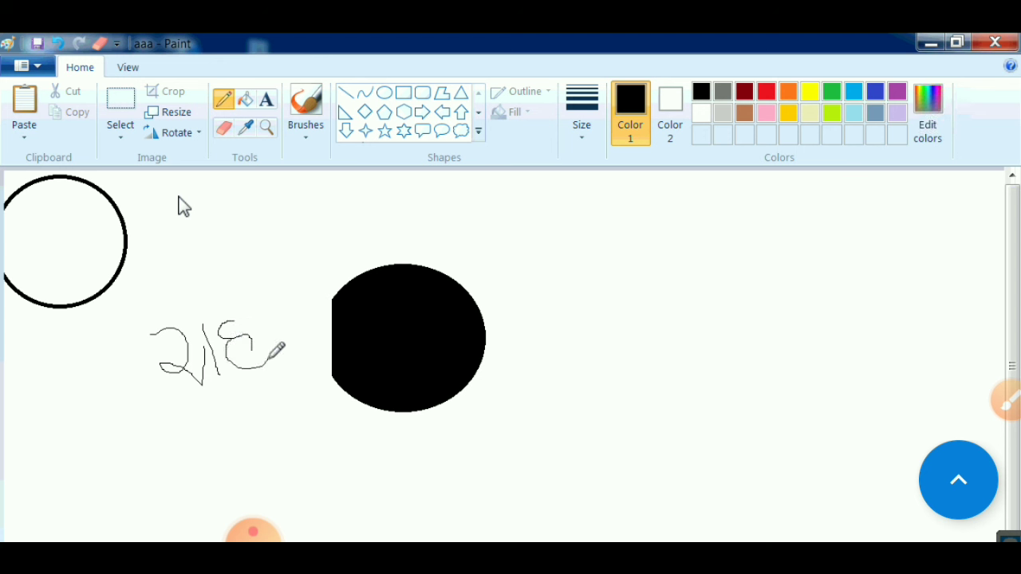
mouse_move(187, 274)
mouse_down()
mouse_move(169, 401)
mouse_move(247, 372)
mouse_move(288, 281)
mouse_move(318, 346)
mouse_up()
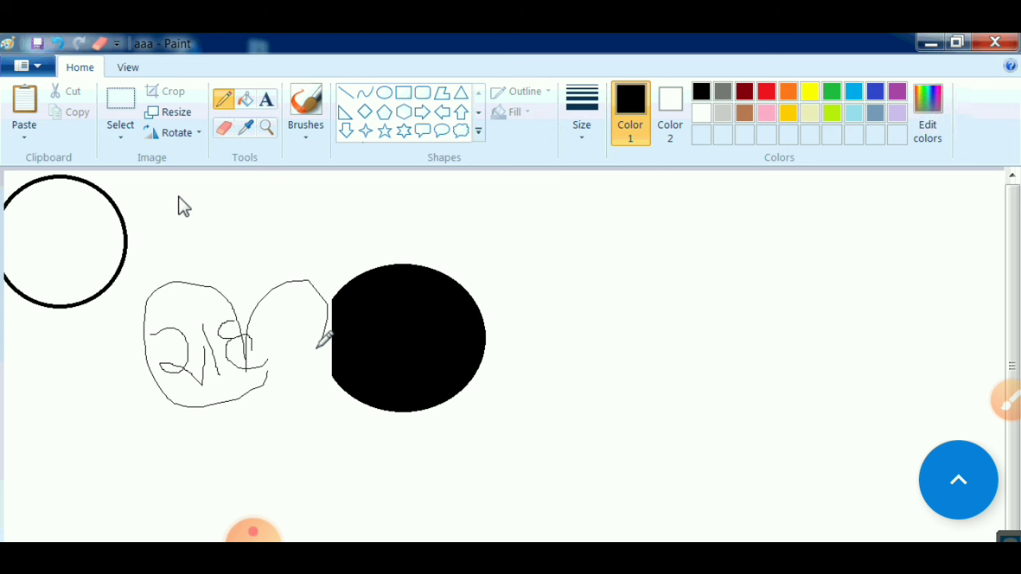
drag(492, 306, 401, 346)
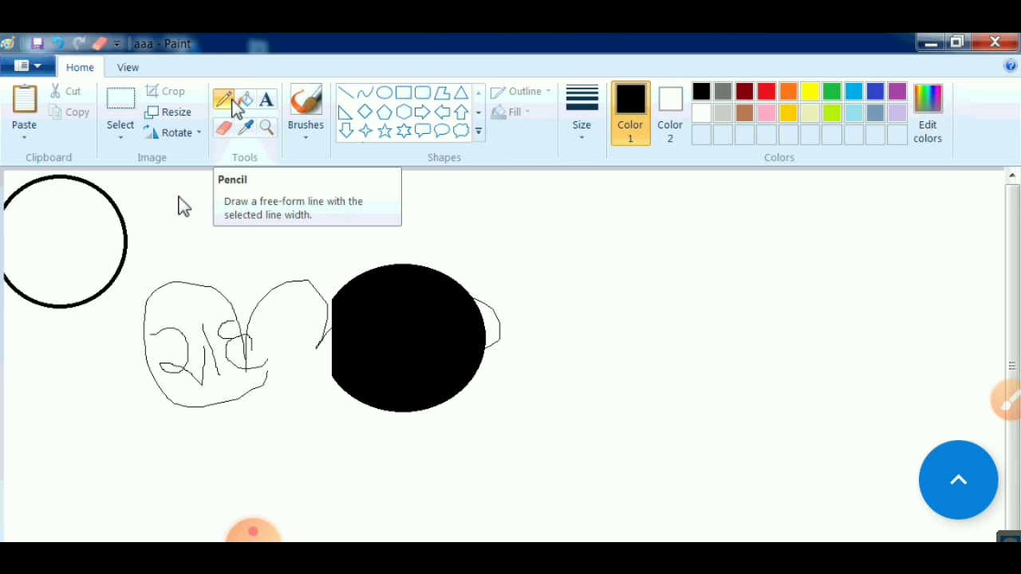
Point out the Fill with color tool and its description with an annotation arrow.
click(1005, 400)
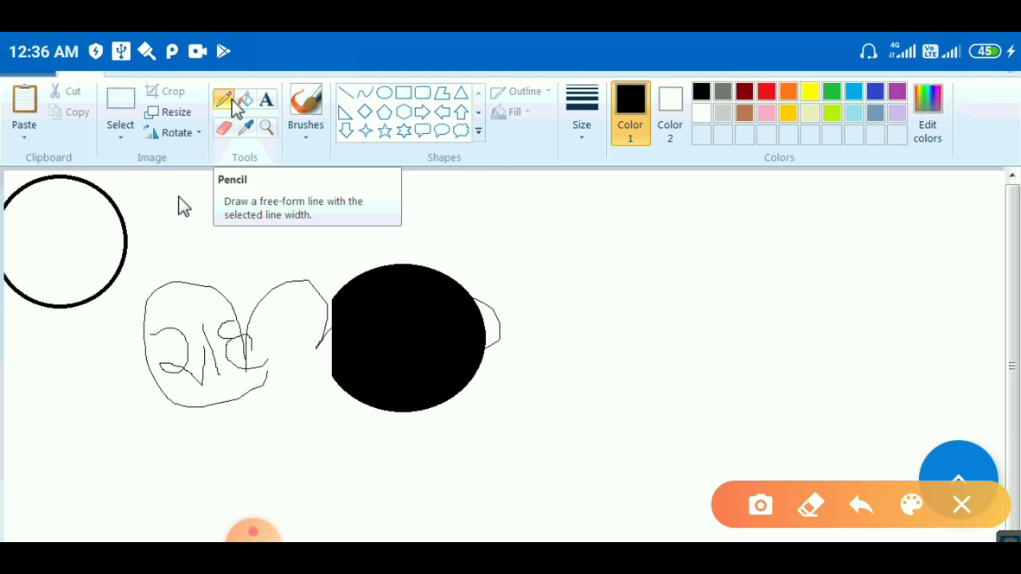
mouse_move(251, 251)
mouse_down()
mouse_move(251, 126)
mouse_move(235, 146)
mouse_move(280, 118)
mouse_up()
click(259, 139)
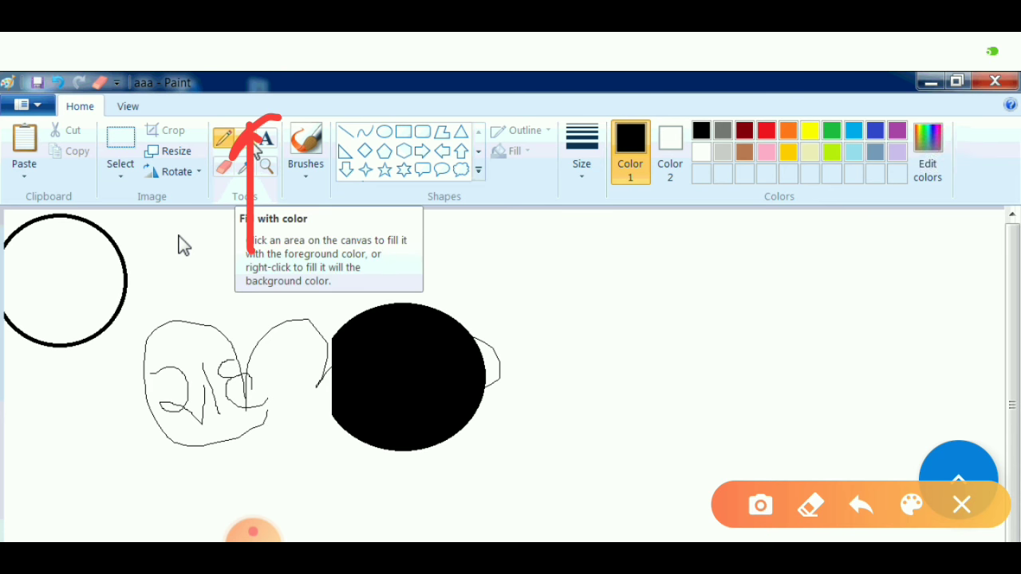
Close the annotation overlay and draw an upright oval on the empty canvas beside the black shape.
click(961, 505)
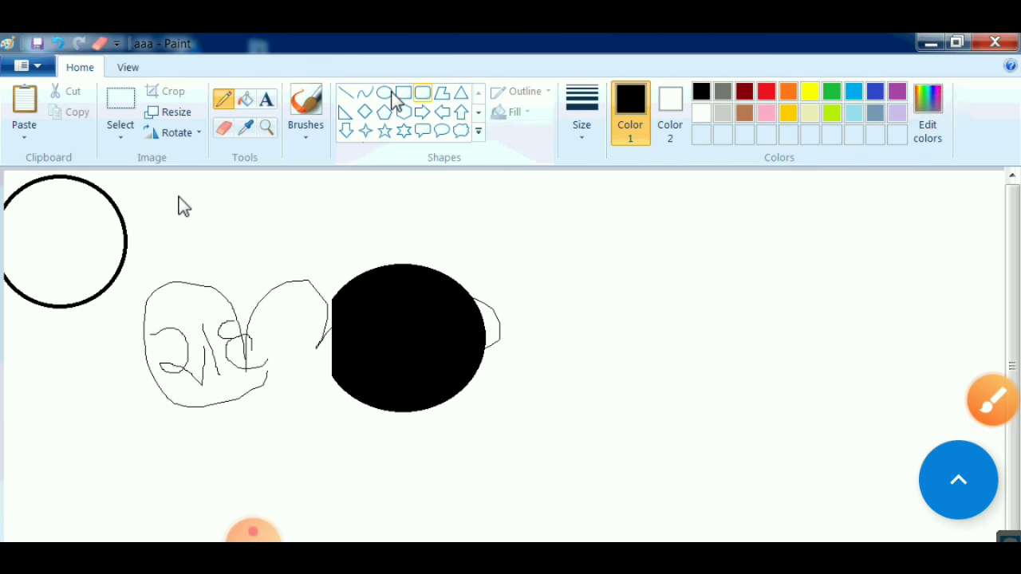
click(386, 94)
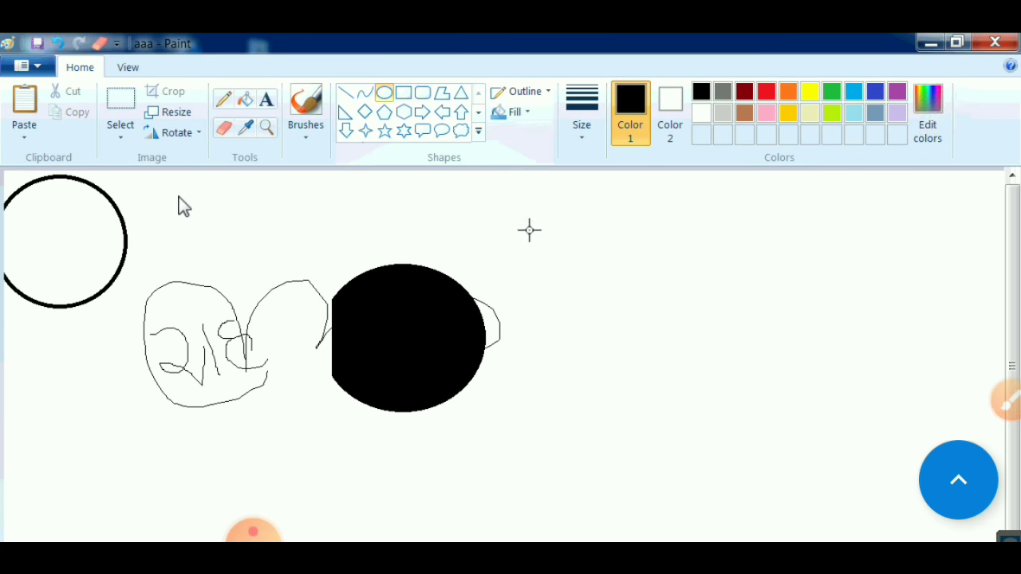
drag(528, 230, 624, 348)
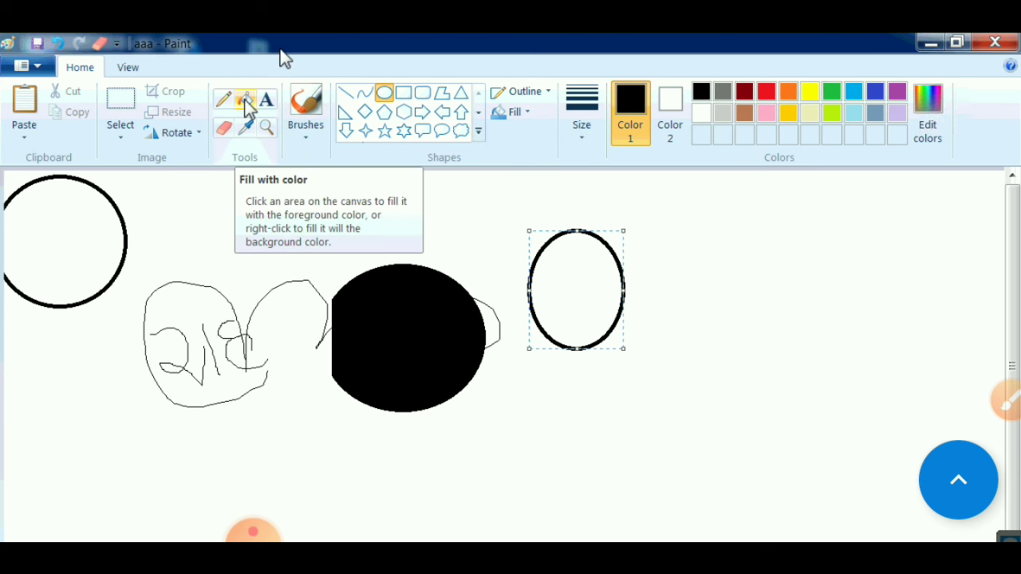
Point out the Fill with color tool with annotation arrows and activate it.
click(1006, 398)
drag(248, 244, 303, 126)
mouse_move(211, 151)
mouse_down()
mouse_move(231, 114)
mouse_move(185, 159)
mouse_move(224, 107)
mouse_up()
mouse_move(183, 161)
mouse_down()
mouse_move(225, 113)
mouse_move(246, 127)
mouse_up()
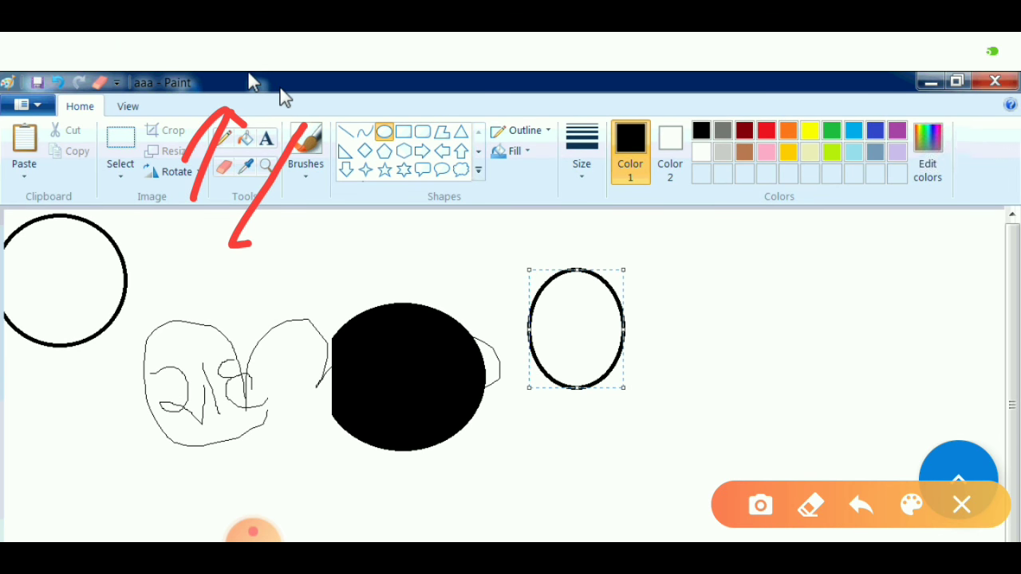
click(245, 138)
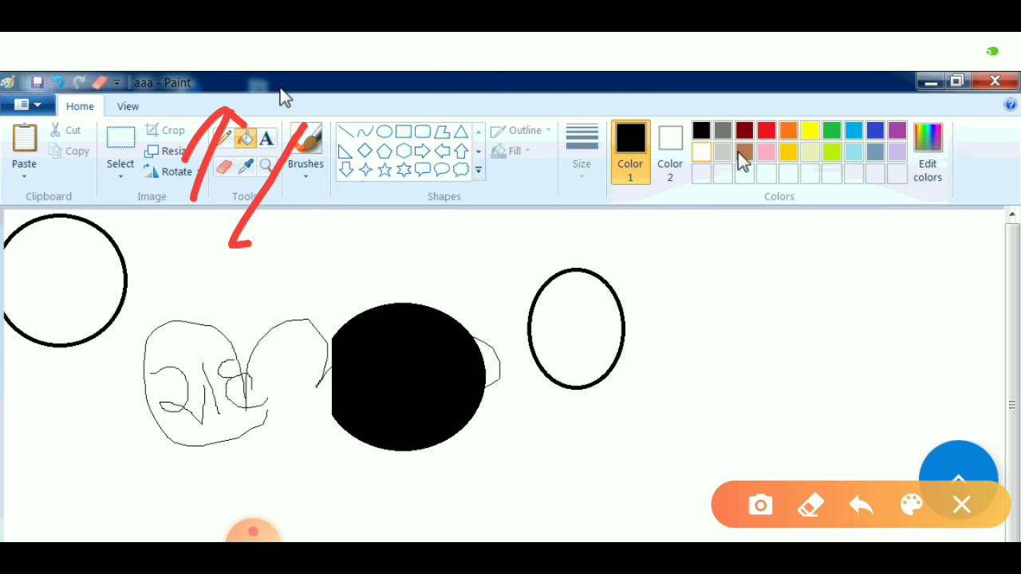
Point out the color palette and the Color 1 swatch with annotation arrows.
drag(713, 339, 804, 146)
mouse_move(706, 241)
mouse_down()
mouse_move(818, 146)
mouse_move(841, 199)
mouse_up()
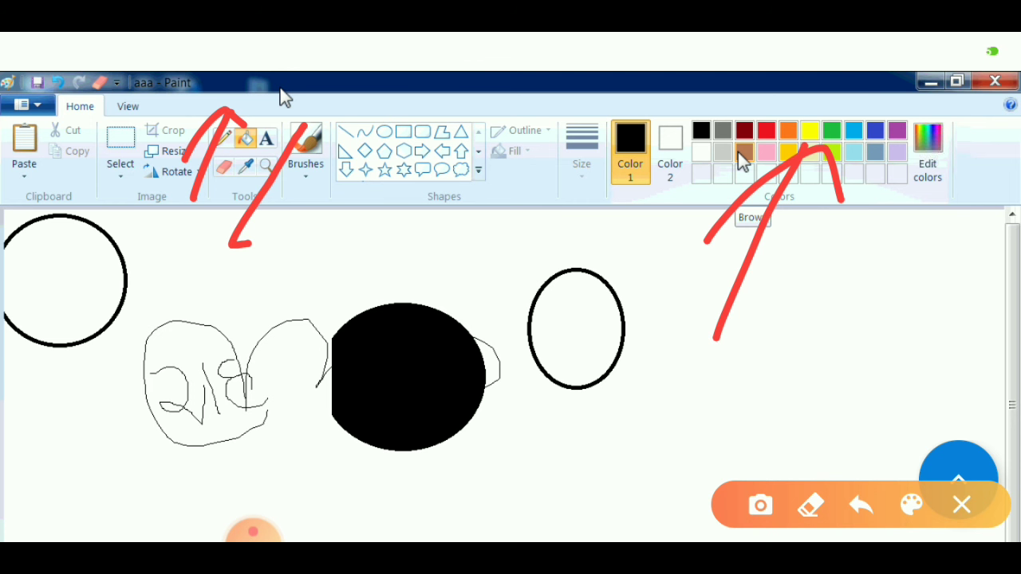
drag(529, 266, 636, 142)
mouse_move(579, 171)
mouse_down()
mouse_move(639, 141)
mouse_move(632, 184)
mouse_up()
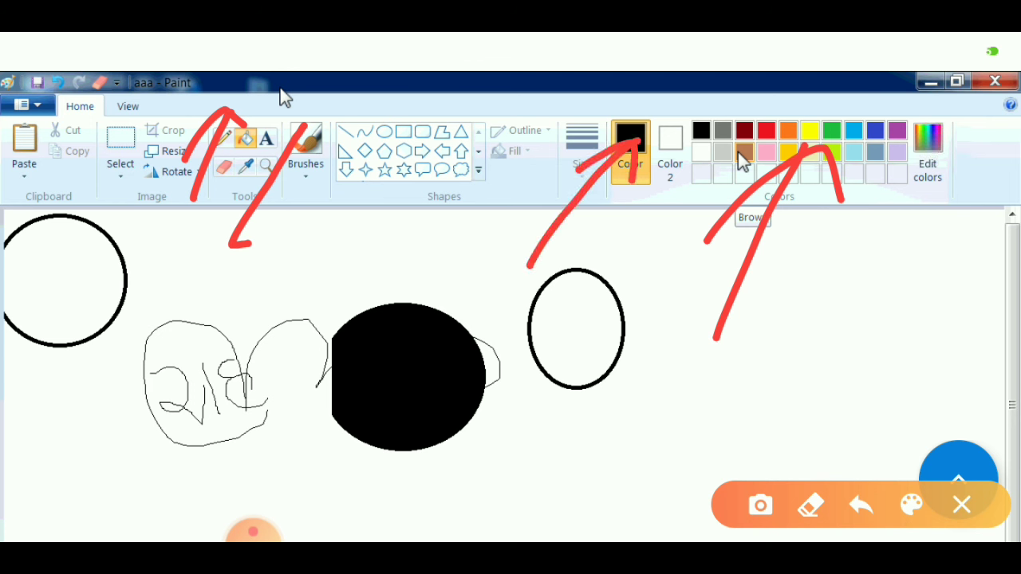
Set Color 1 to red, mark the new oval with an annotation arrow and fill its interior.
click(767, 132)
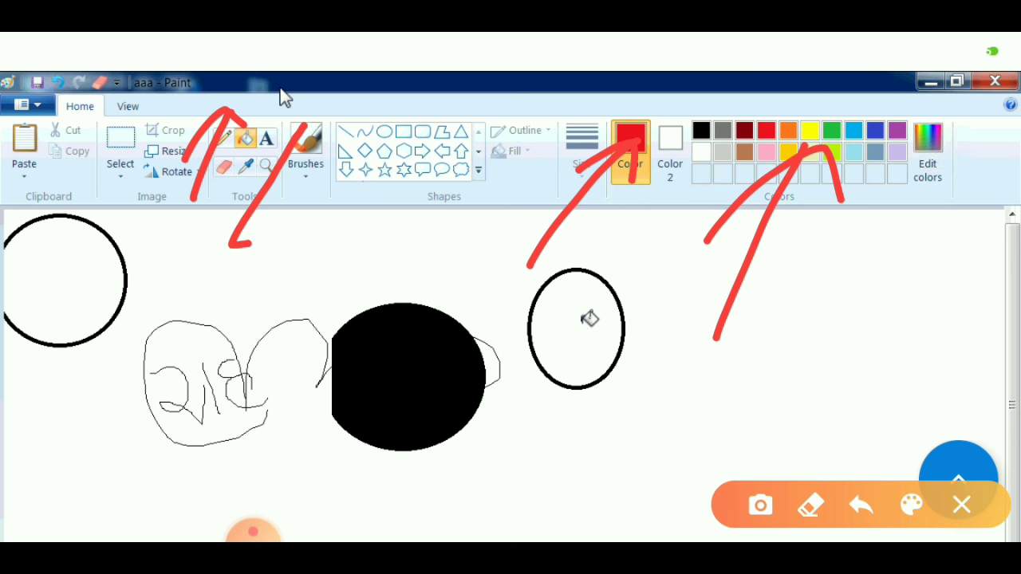
drag(481, 493, 561, 358)
mouse_move(467, 412)
mouse_down()
mouse_move(521, 353)
mouse_move(567, 368)
mouse_move(585, 408)
mouse_up()
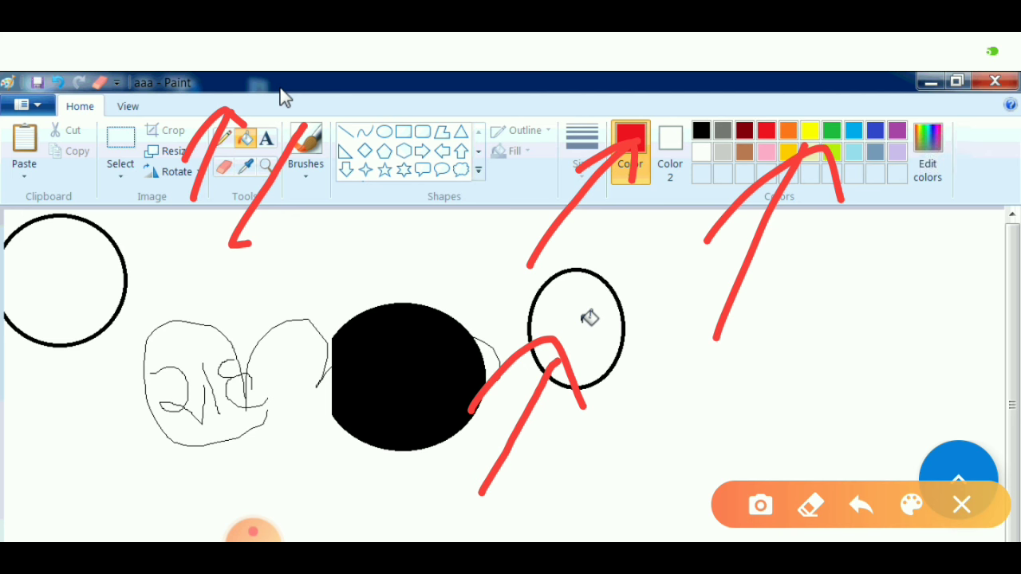
click(590, 319)
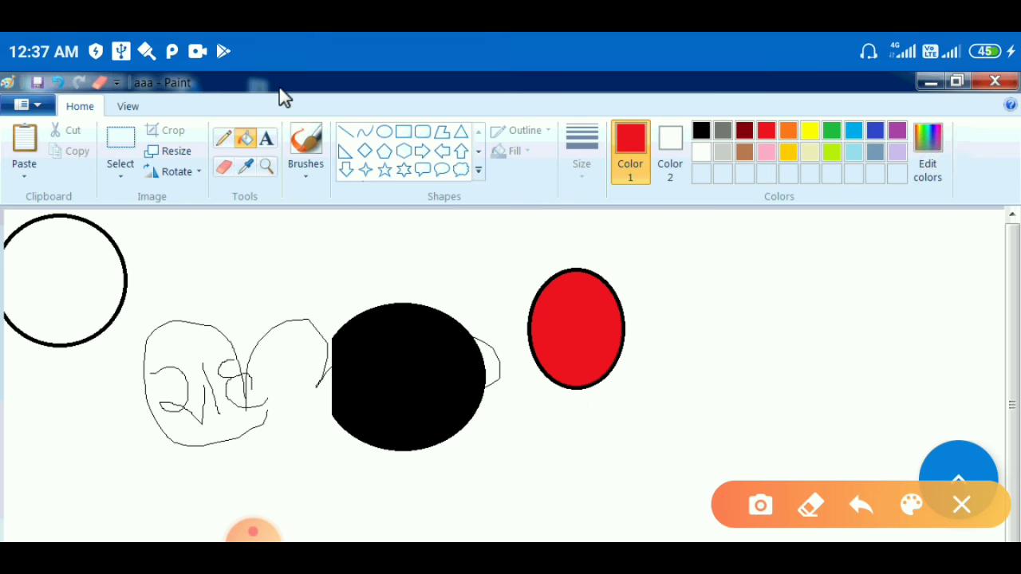
Point out the red-filled oval with an annotation arrow and close the overlay.
drag(658, 311, 857, 300)
mouse_move(701, 241)
mouse_down()
mouse_move(689, 255)
mouse_move(714, 360)
mouse_move(732, 371)
mouse_up()
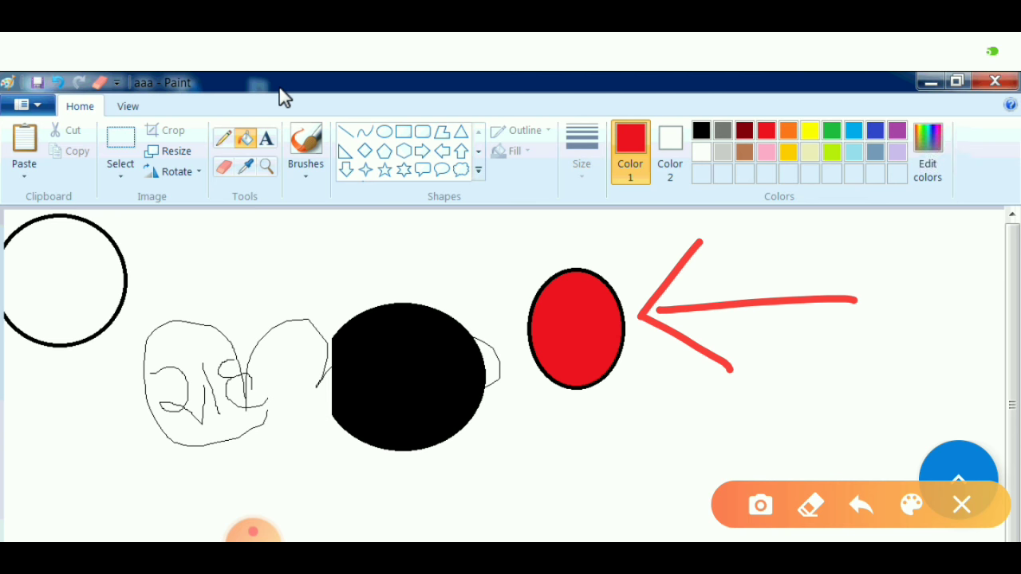
click(961, 505)
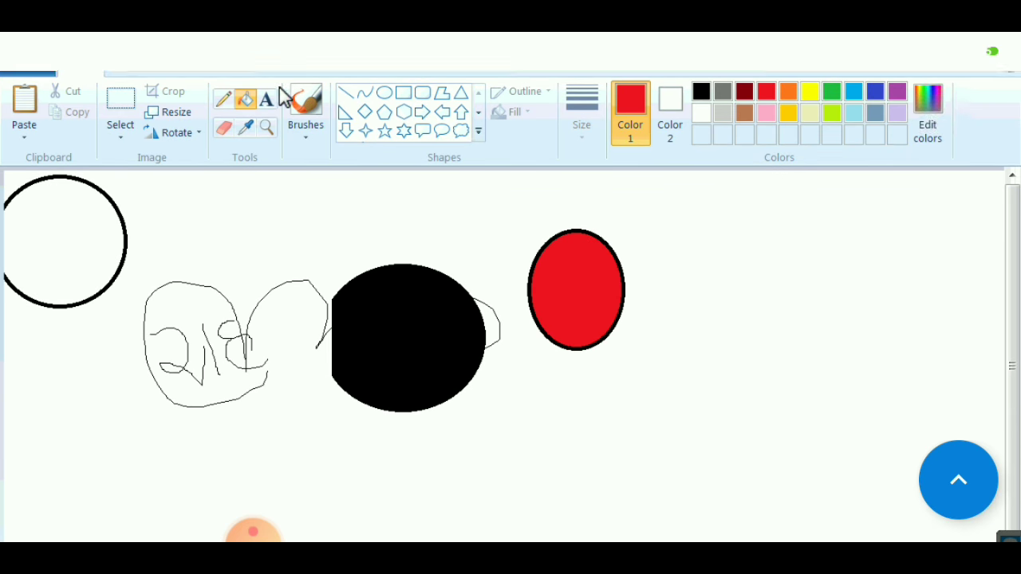
Point out the Text tool and the area beside the red oval with annotation arrows.
click(993, 399)
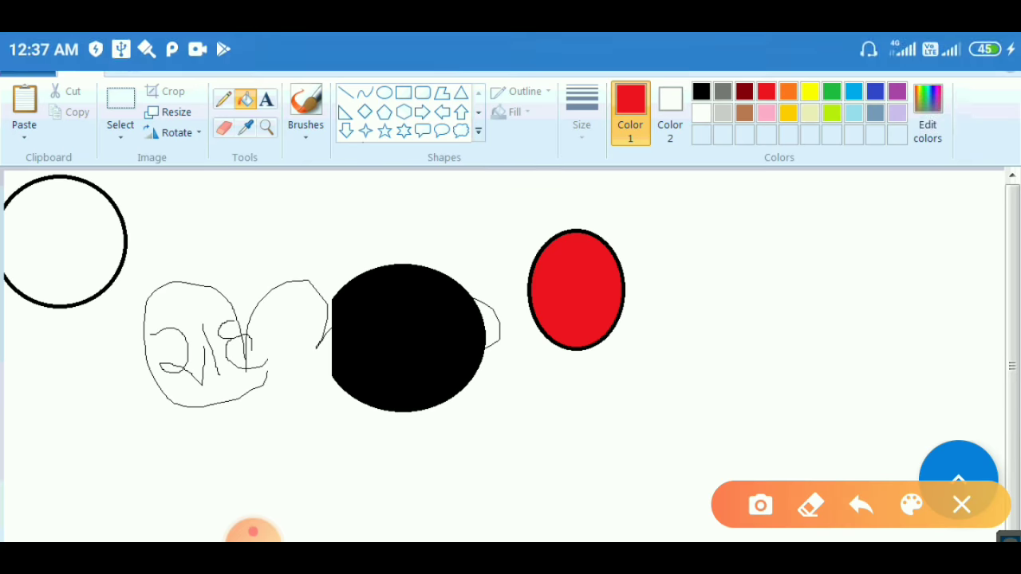
mouse_move(252, 295)
mouse_down()
mouse_move(261, 190)
mouse_move(282, 121)
mouse_move(238, 163)
mouse_up()
drag(282, 102, 301, 145)
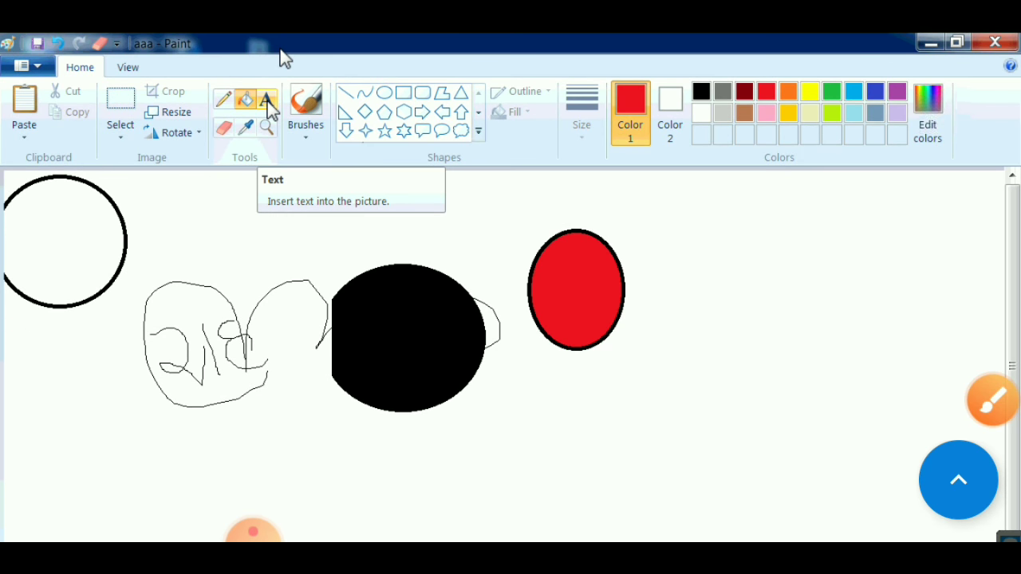
click(992, 399)
drag(634, 294, 754, 270)
mouse_move(685, 230)
mouse_down()
mouse_move(638, 299)
mouse_move(700, 316)
mouse_up()
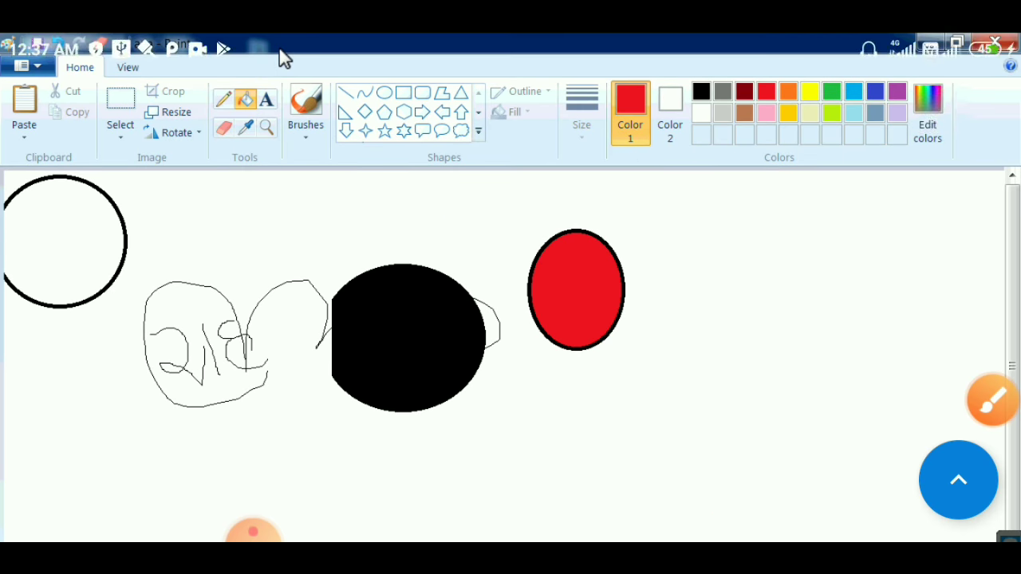
Insert the text "rrtttftttgtttt" with the Text tool, starting inside the red oval.
click(267, 102)
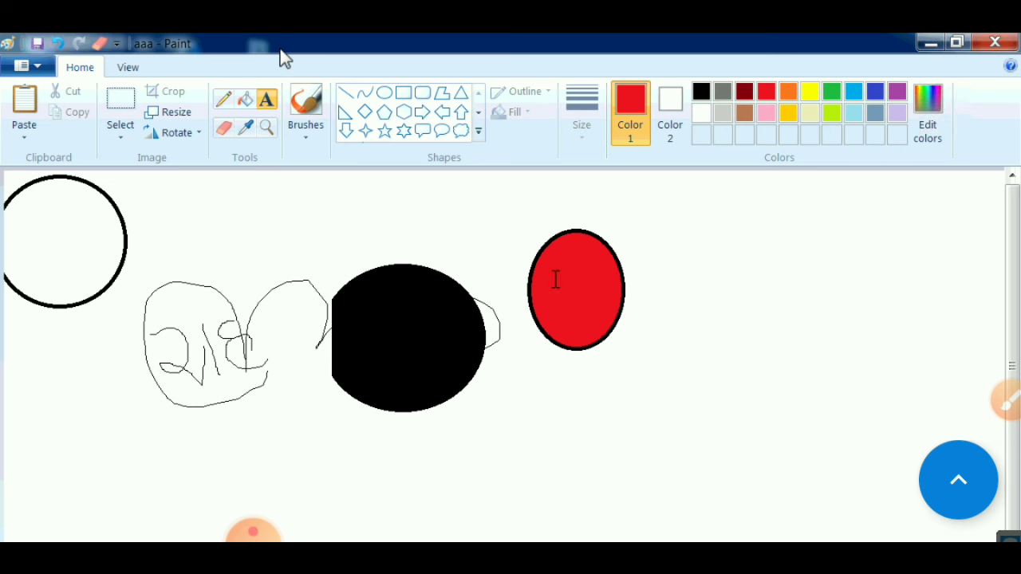
click(556, 279)
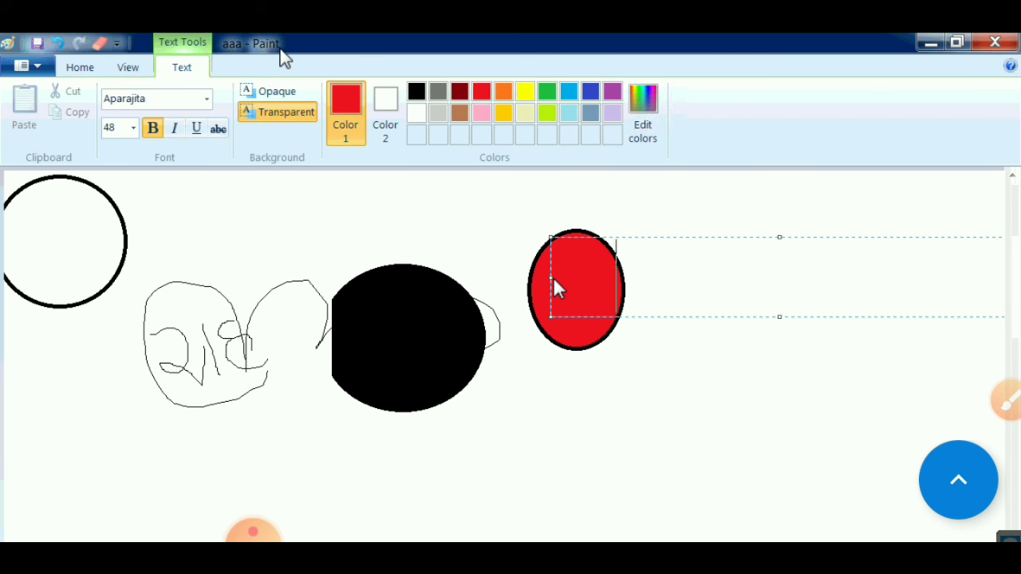
text(ttftt)
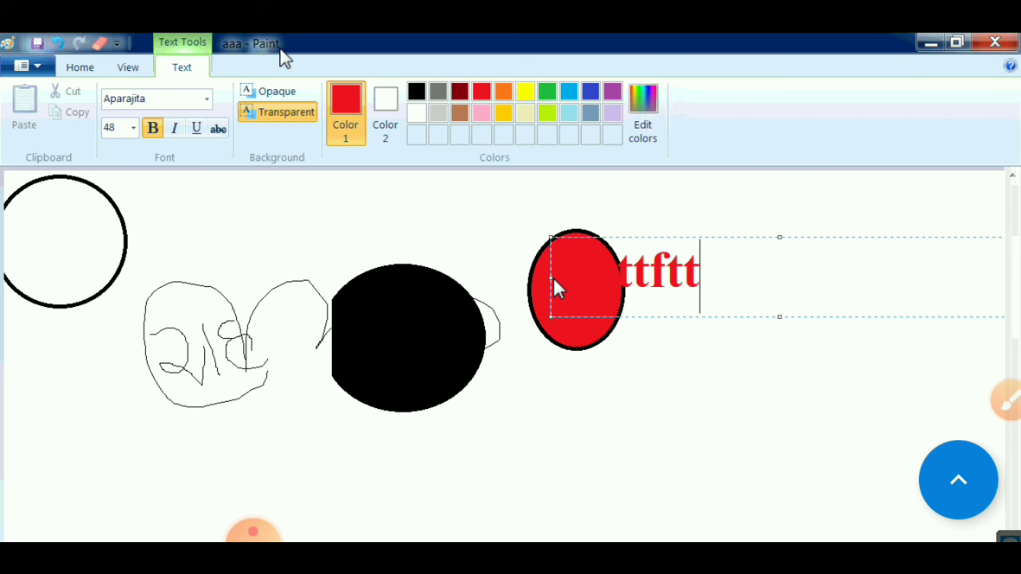
text(tgtttt)
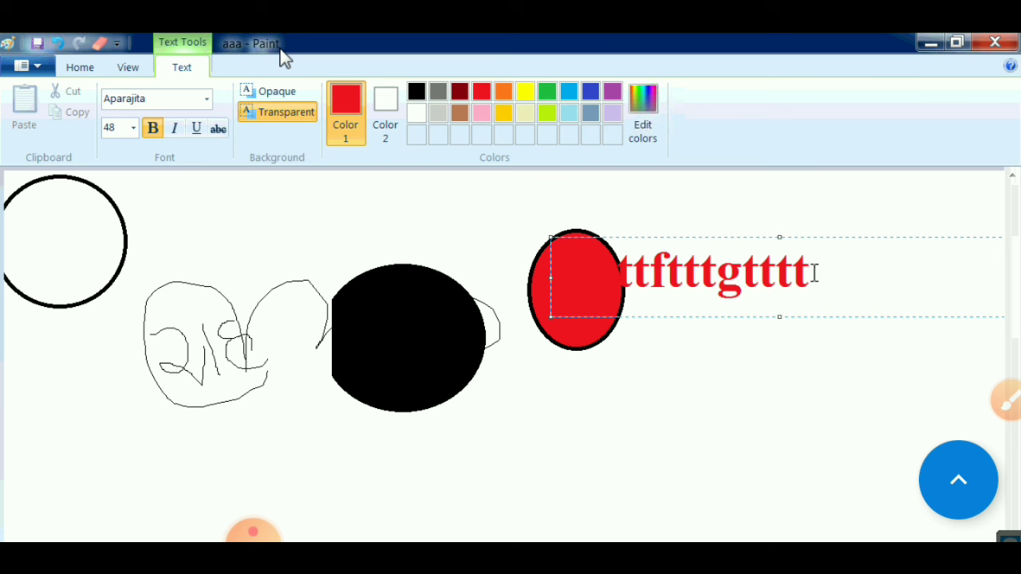
Recolor all of the inserted text black and place it on the canvas.
drag(810, 272, 557, 297)
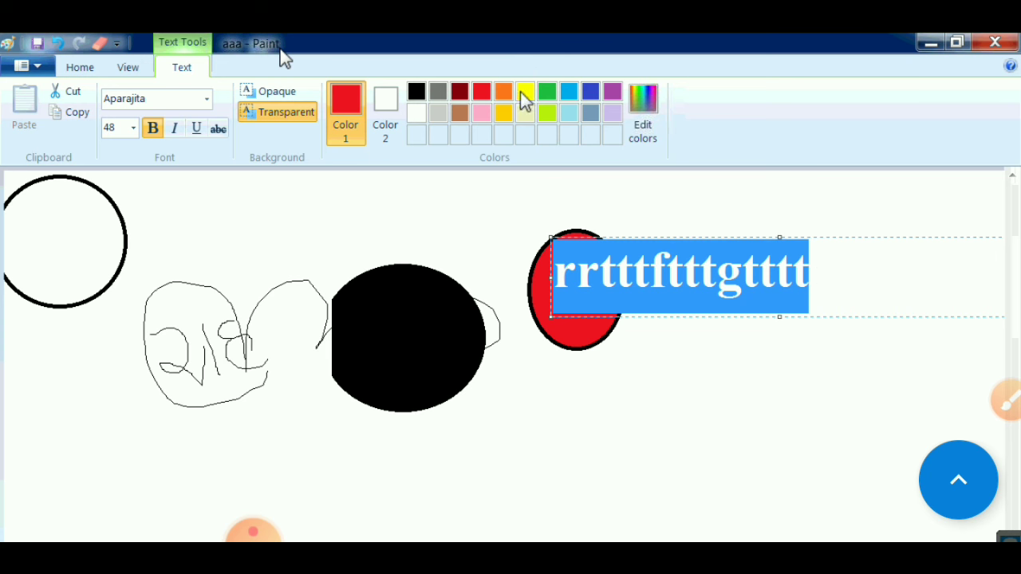
click(427, 92)
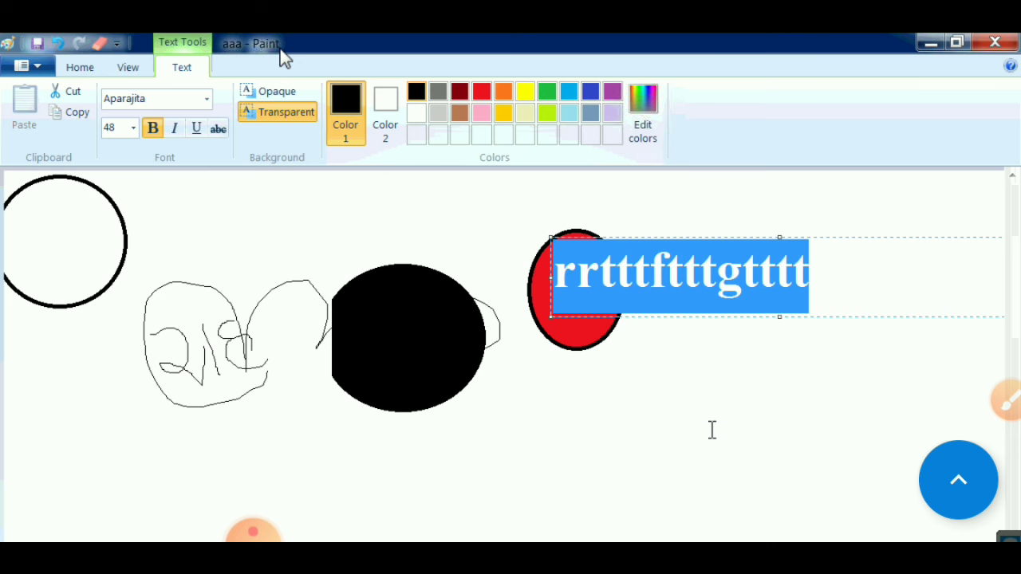
click(712, 430)
Point out the finished black text and the Tools group with annotation strokes, and close the overlay.
click(1006, 402)
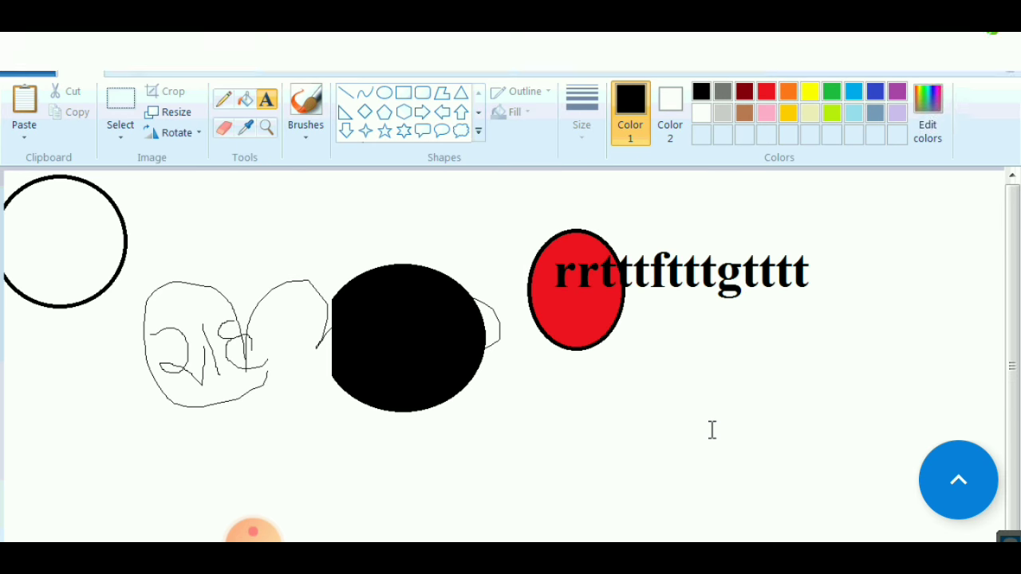
drag(625, 453, 630, 311)
mouse_move(586, 357)
mouse_down()
mouse_move(680, 314)
mouse_move(688, 347)
mouse_up()
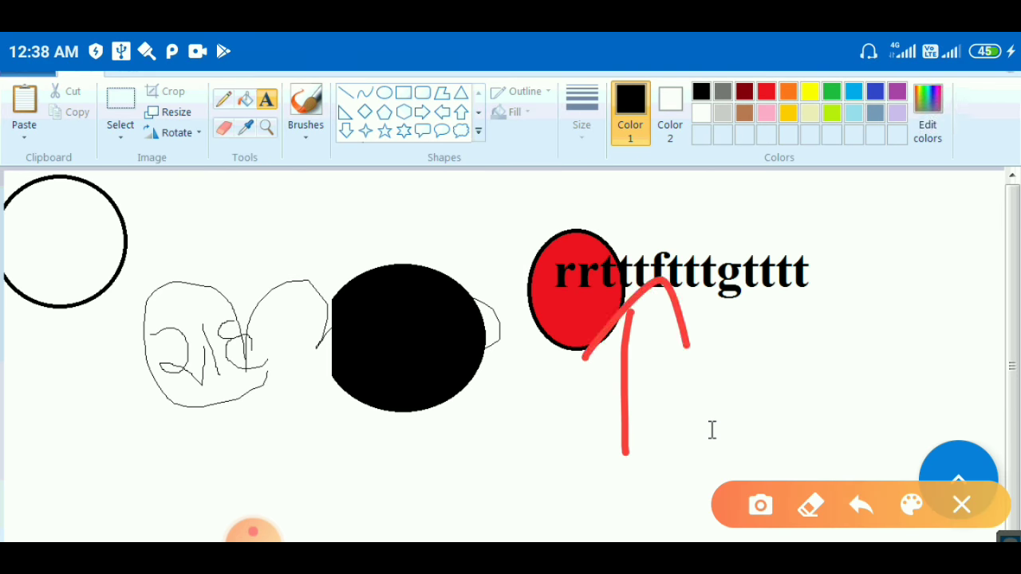
drag(249, 233, 258, 156)
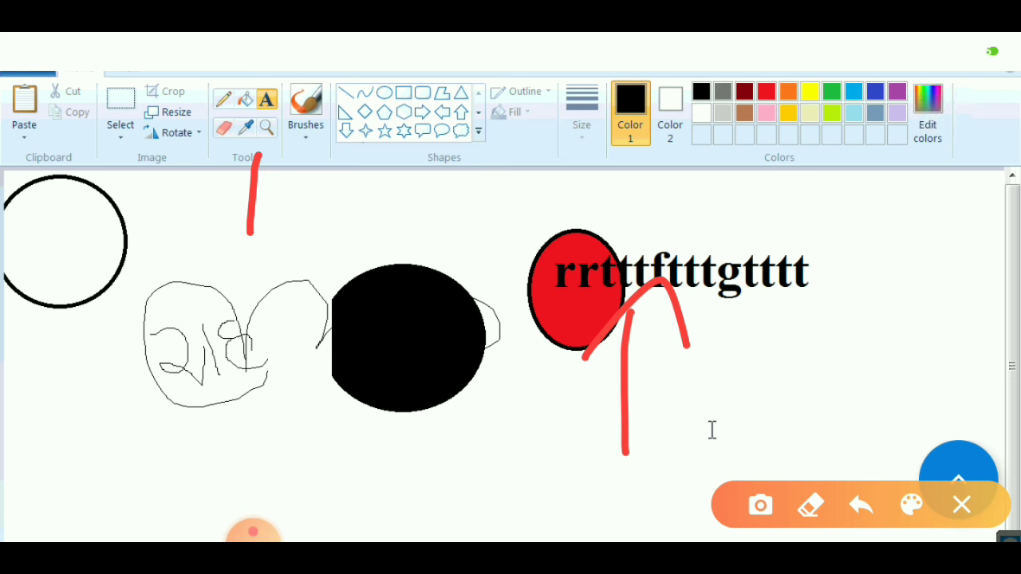
click(961, 505)
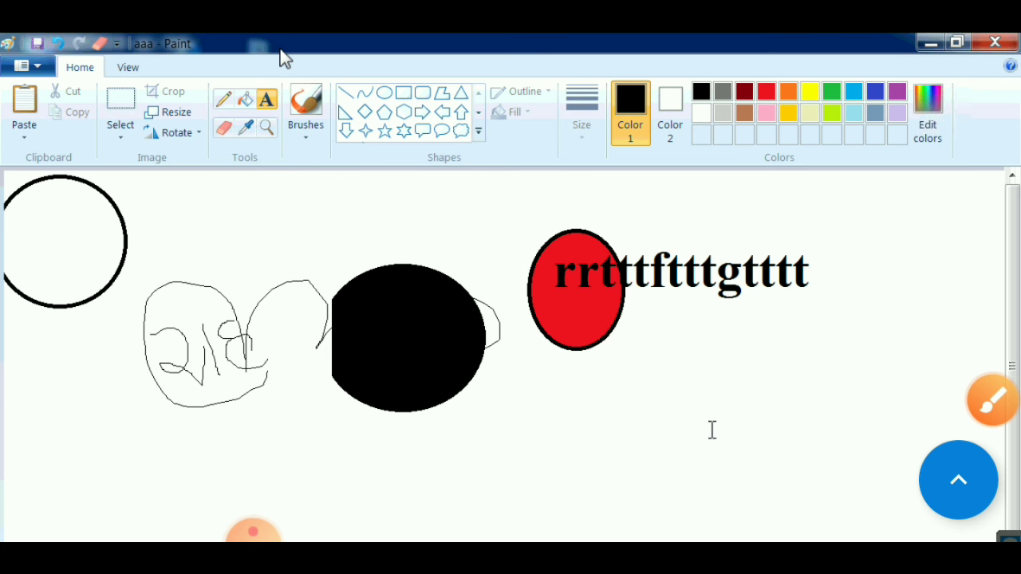
Point out the Eraser in the Tools group with an annotation arrow.
click(993, 399)
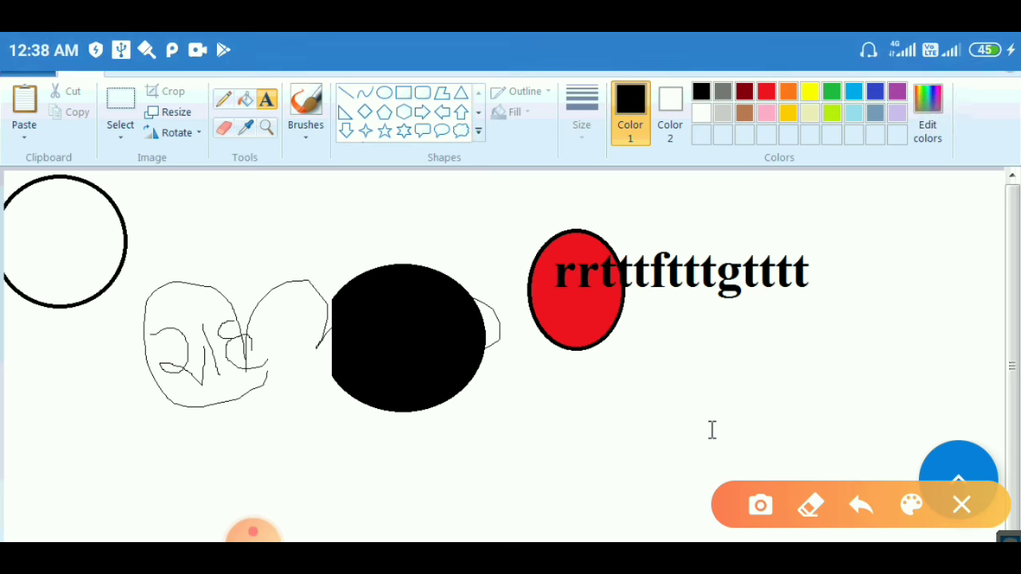
mouse_move(148, 295)
mouse_down()
mouse_move(209, 152)
mouse_move(161, 190)
mouse_move(185, 157)
mouse_move(222, 134)
mouse_up()
mouse_move(160, 192)
mouse_down()
mouse_move(183, 158)
mouse_move(219, 137)
mouse_move(236, 185)
mouse_up()
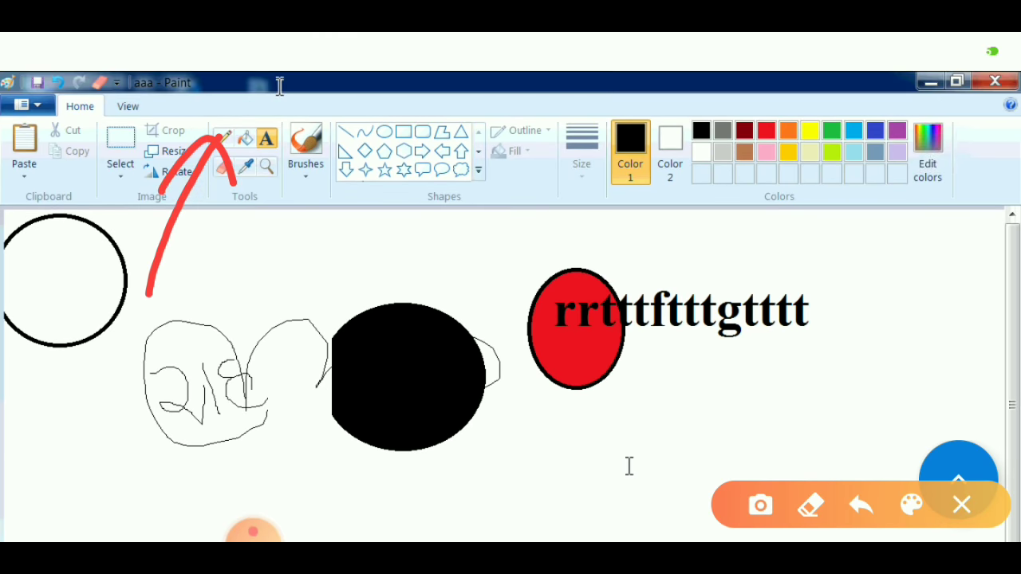
click(222, 168)
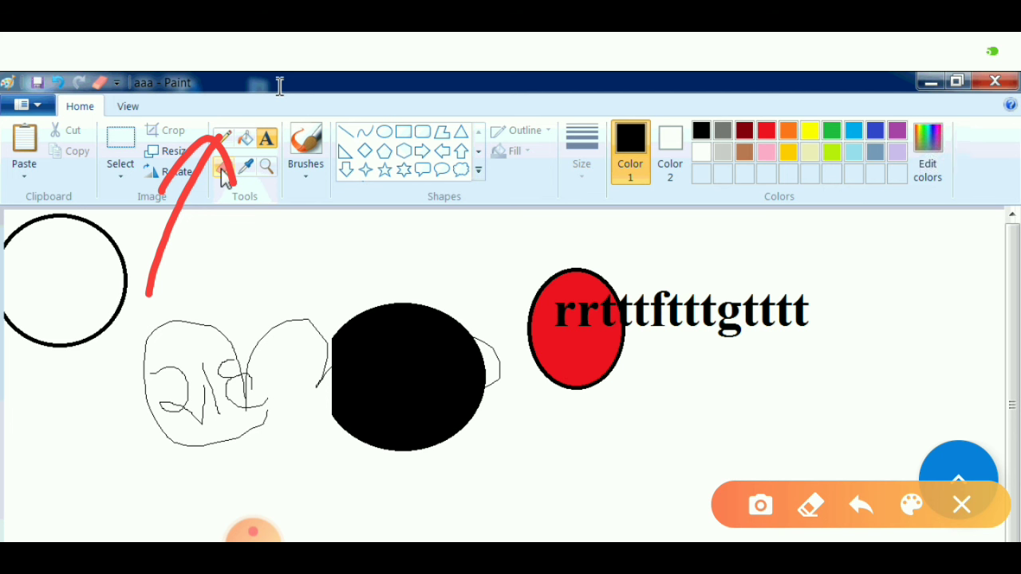
Activate the Eraser, mark its square cursor below the handwriting with annotation strokes and close the overlay.
click(224, 171)
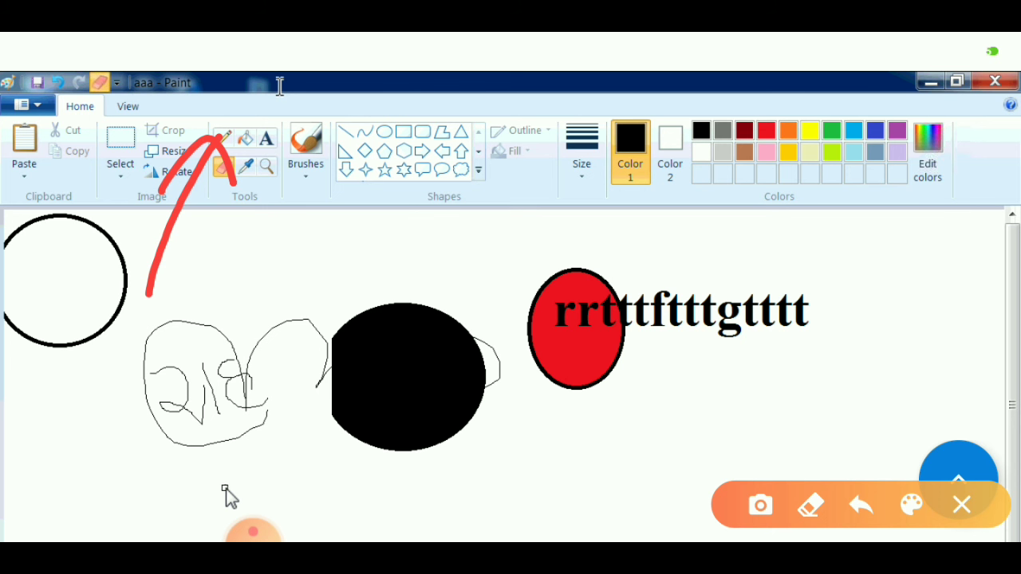
drag(78, 460, 220, 465)
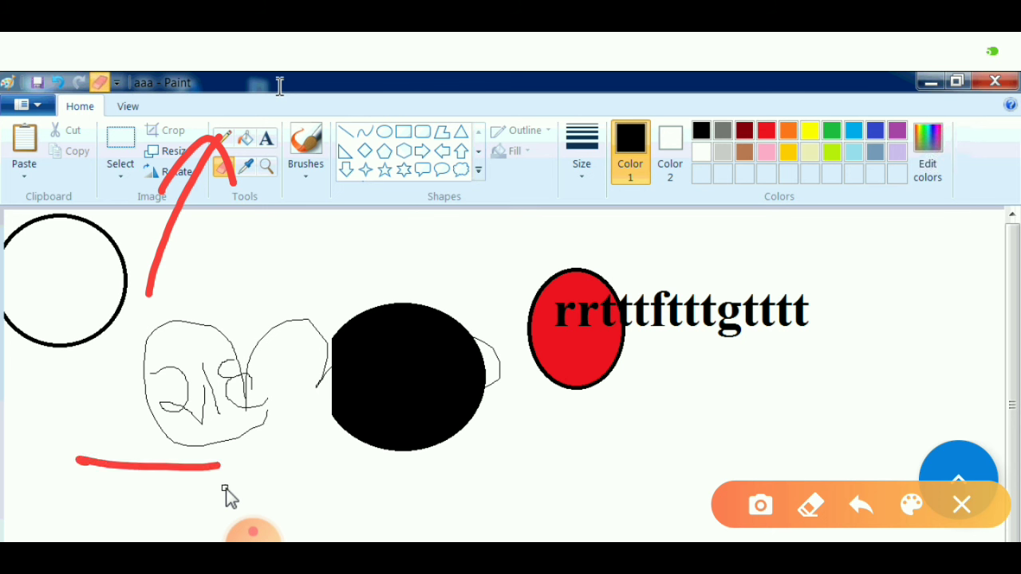
drag(237, 323, 228, 449)
mouse_move(208, 391)
mouse_down()
mouse_move(221, 451)
mouse_move(279, 441)
mouse_up()
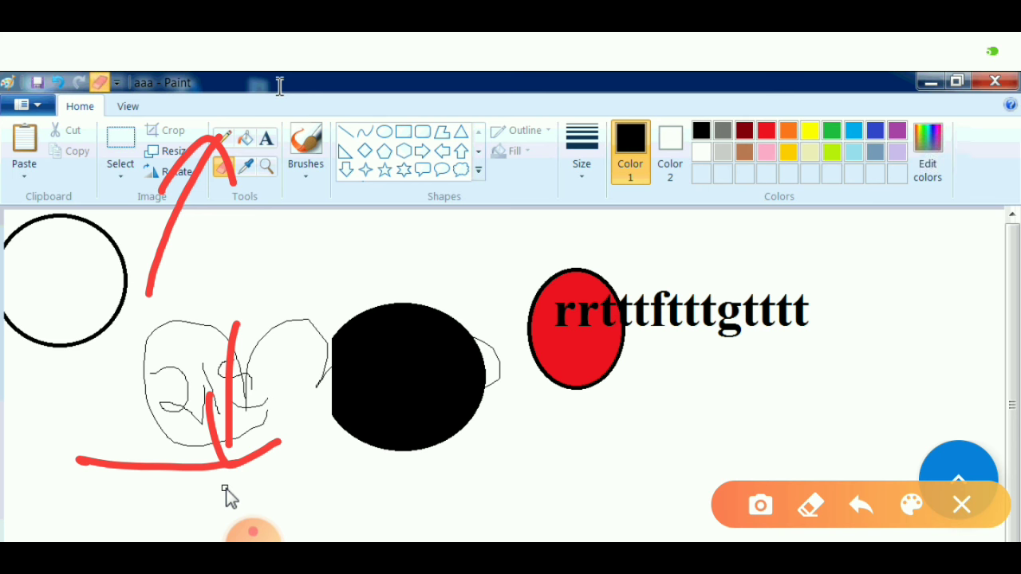
click(961, 505)
Point out the eraser's square cursor above the handwriting with an annotation arrow.
click(253, 508)
click(271, 252)
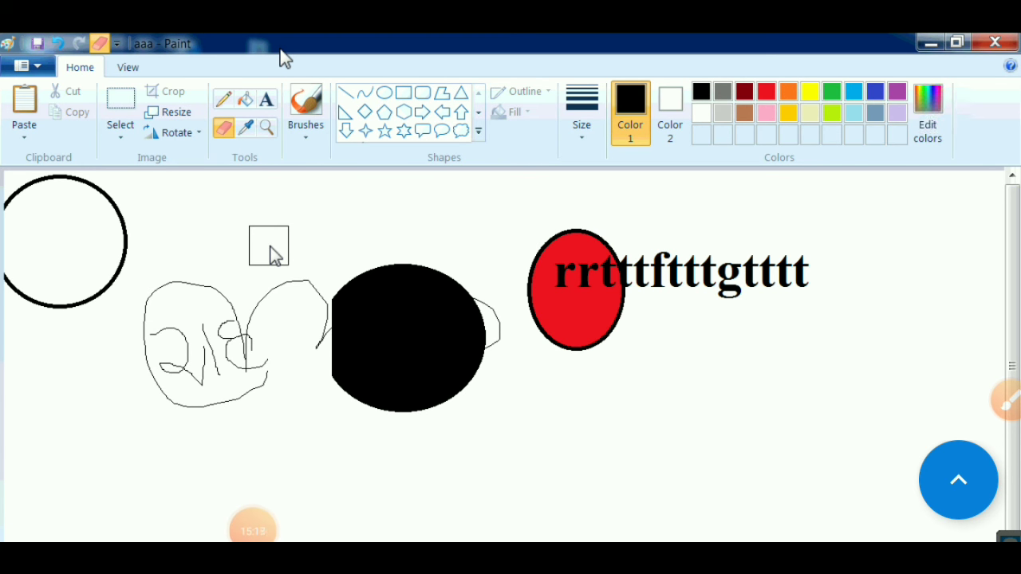
click(1006, 400)
click(368, 310)
drag(339, 218, 469, 205)
mouse_move(364, 186)
mouse_down()
mouse_move(325, 236)
mouse_move(347, 252)
mouse_move(402, 237)
mouse_up()
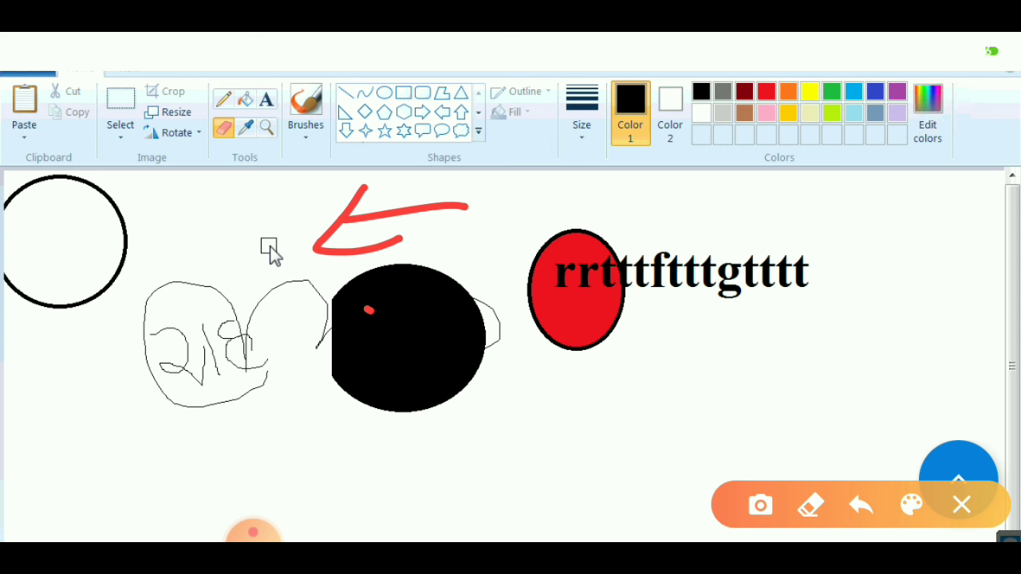
Enlarge the eraser, erase the black circle and the handwriting beside it, and close the annotation overlay.
key(ctrl+plus)
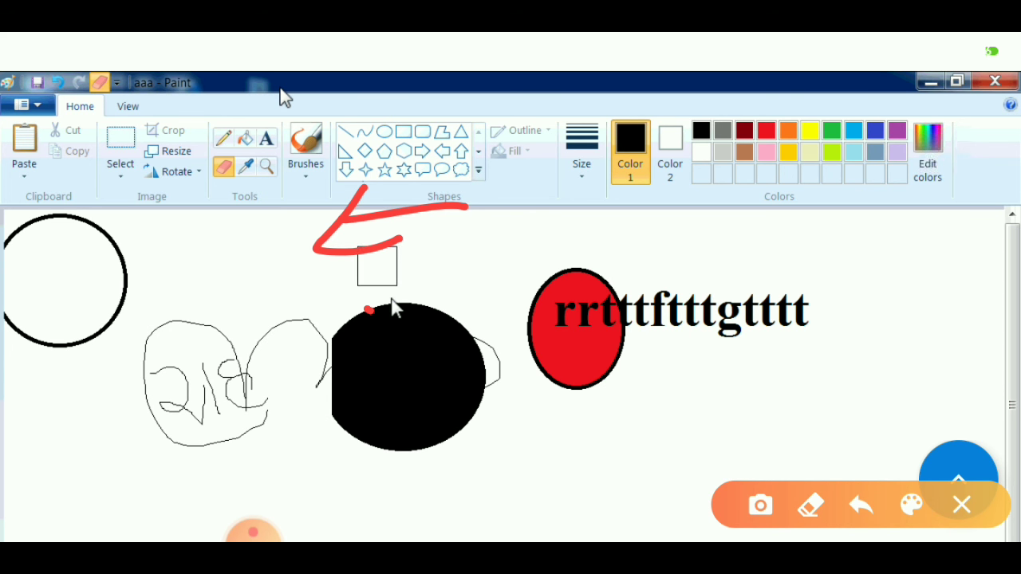
mouse_move(380, 305)
mouse_down()
mouse_move(394, 326)
mouse_move(405, 452)
mouse_move(447, 365)
mouse_move(456, 419)
mouse_move(484, 313)
mouse_move(433, 429)
mouse_move(358, 312)
mouse_move(355, 425)
mouse_move(349, 307)
mouse_move(350, 432)
mouse_move(386, 400)
mouse_move(421, 298)
mouse_move(466, 383)
mouse_move(476, 343)
mouse_up()
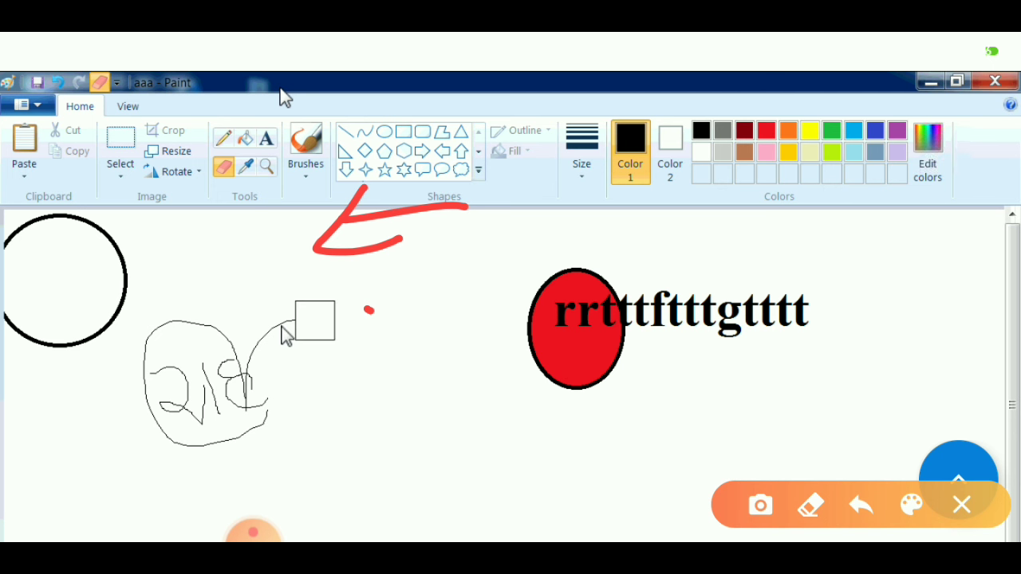
mouse_move(315, 320)
mouse_down()
mouse_move(34, 535)
mouse_move(165, 341)
mouse_move(239, 349)
mouse_move(224, 480)
mouse_move(290, 397)
mouse_up()
click(961, 504)
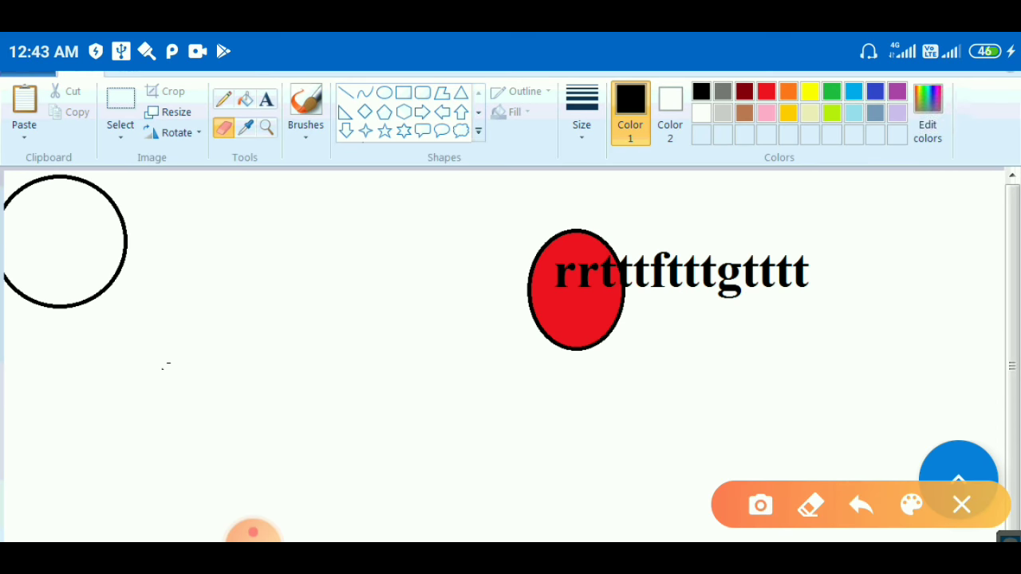
Point out the active Eraser in the Tools group with an annotation arrow and close the overlay.
drag(208, 266, 223, 145)
mouse_move(177, 192)
mouse_down()
mouse_move(199, 157)
mouse_move(229, 142)
mouse_move(255, 166)
mouse_up()
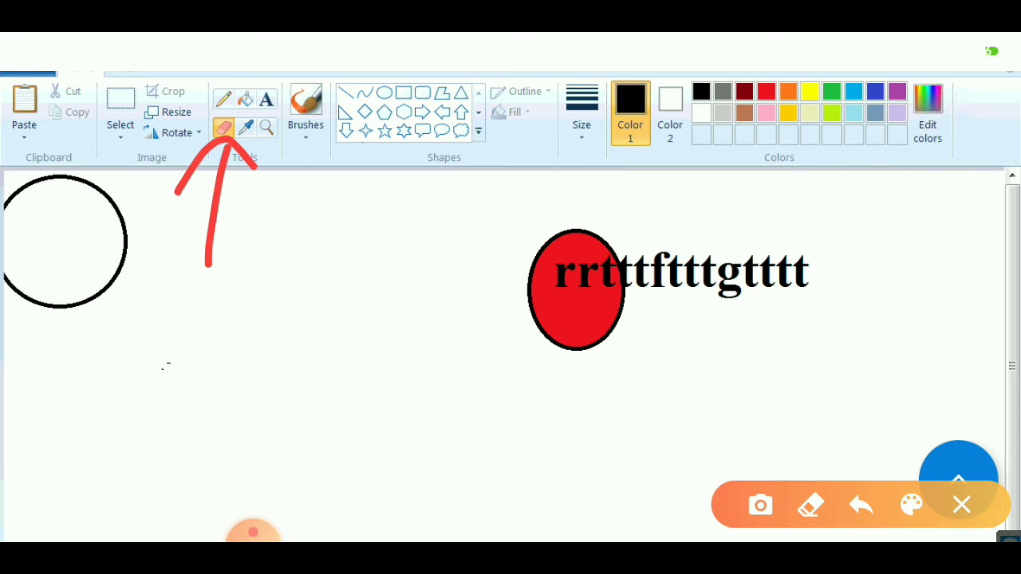
click(961, 504)
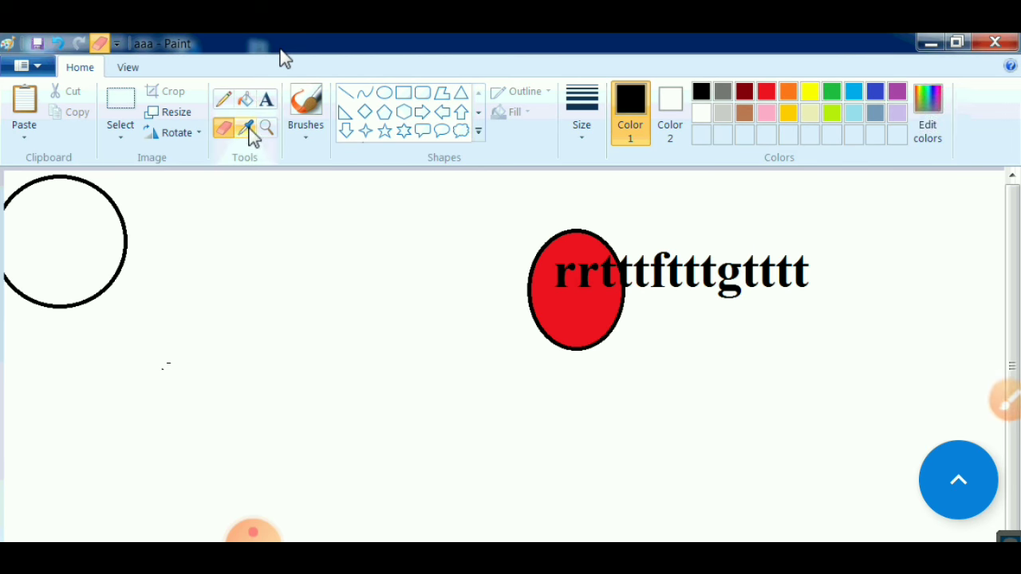
Point out the Color picker in the Tools group with a long annotation arrow.
click(1006, 400)
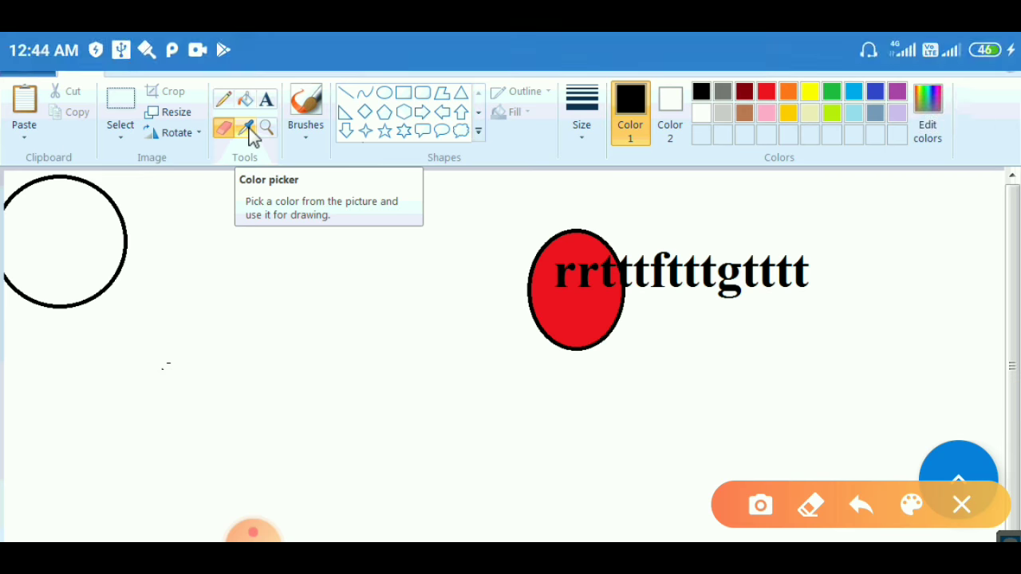
drag(249, 427, 248, 203)
mouse_move(223, 262)
mouse_down()
mouse_move(255, 177)
mouse_move(288, 204)
mouse_up()
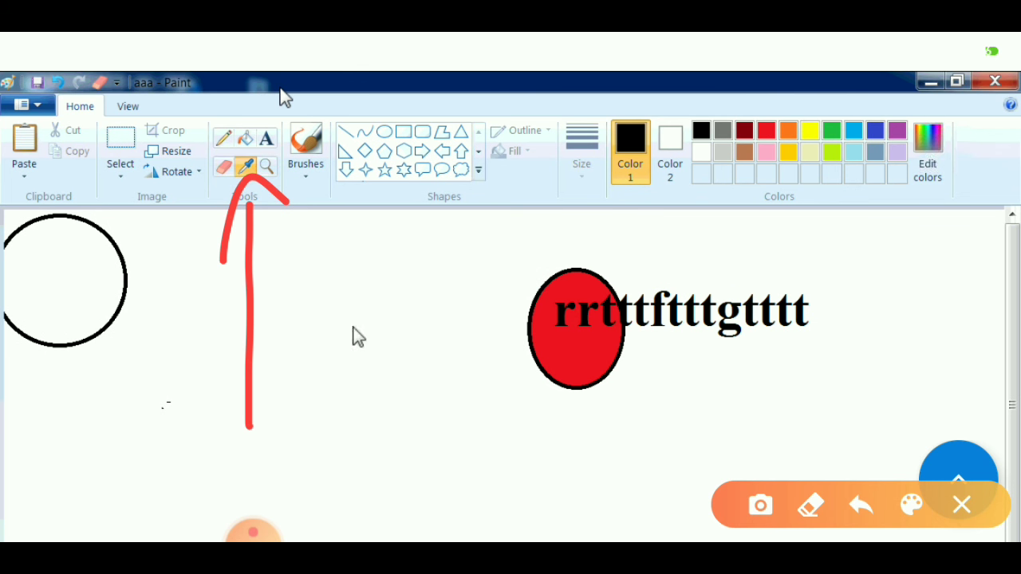
Use the Color picker to sample white from the blank canvas as Color 1, and close the annotation overlay.
click(377, 384)
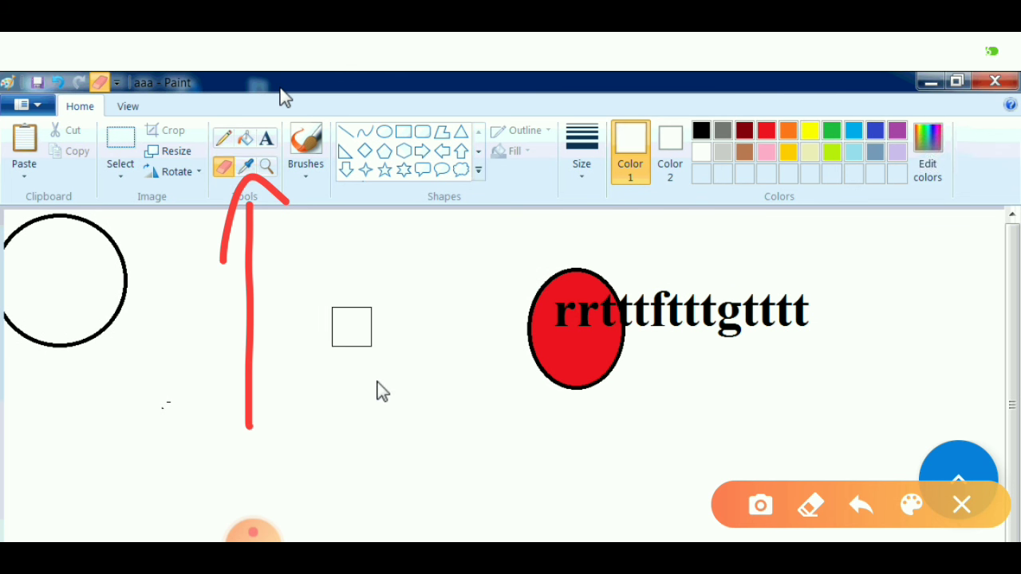
click(246, 165)
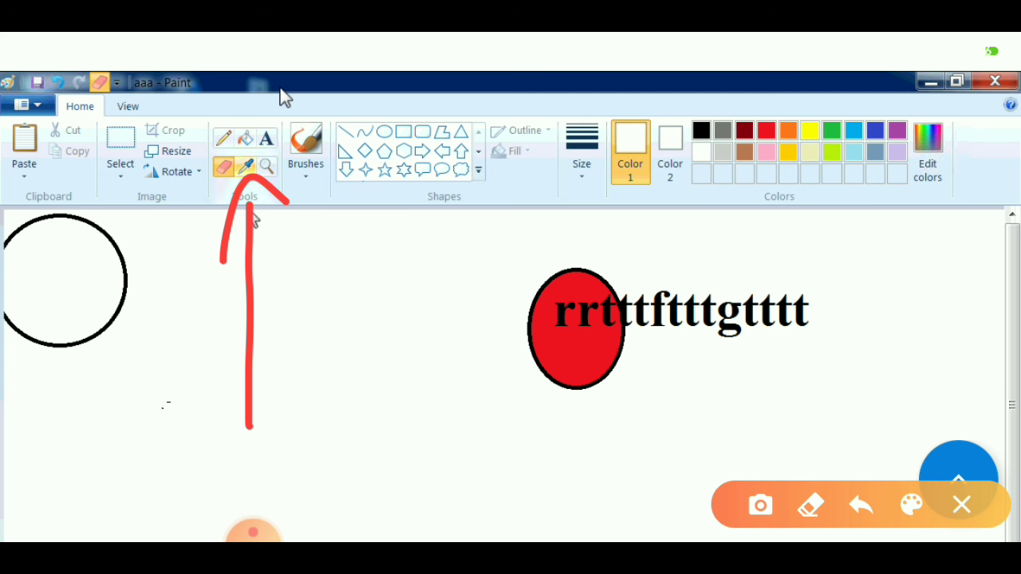
click(311, 289)
click(961, 504)
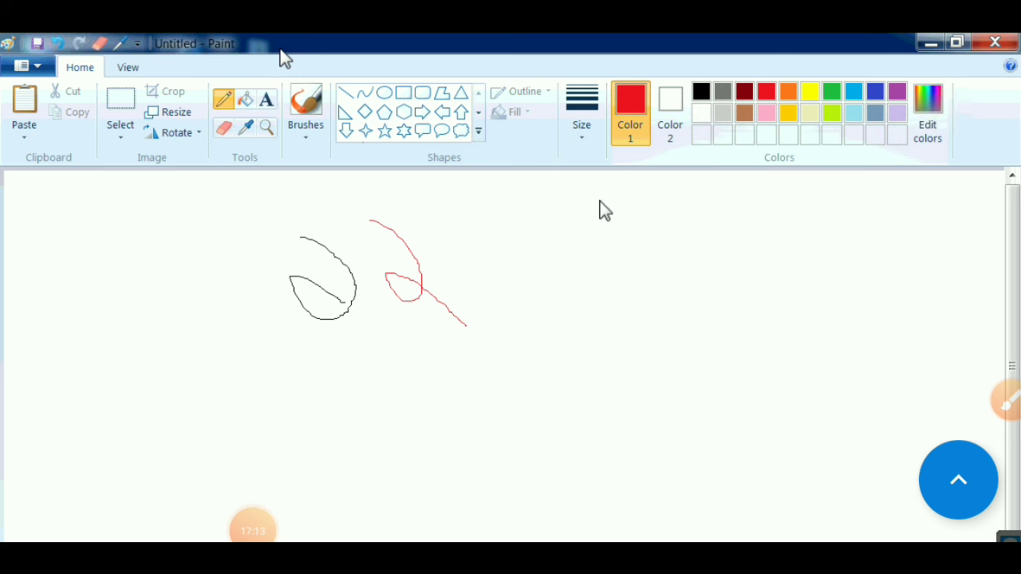
Draw thin red looping Pencil strokes on the blank canvas beside the existing red 2-shaped figure.
click(500, 236)
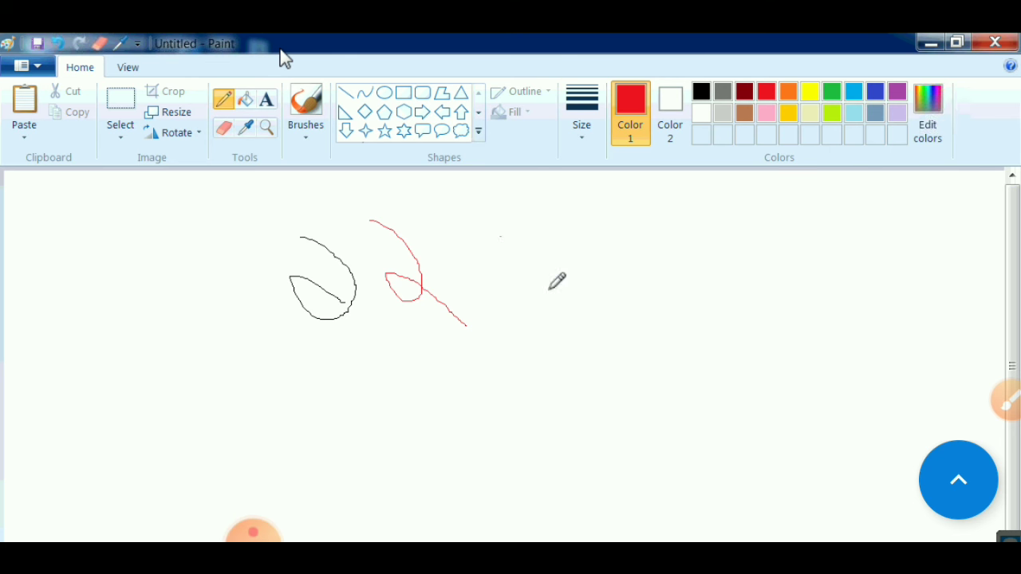
drag(549, 289, 505, 291)
mouse_move(558, 260)
mouse_down()
mouse_move(567, 210)
mouse_move(562, 275)
mouse_up()
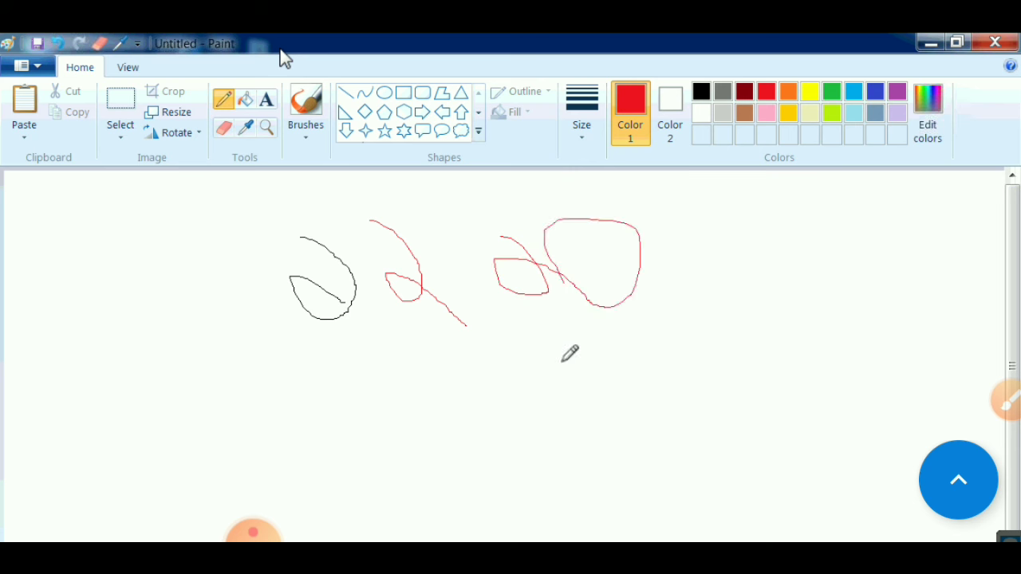
drag(563, 360, 557, 276)
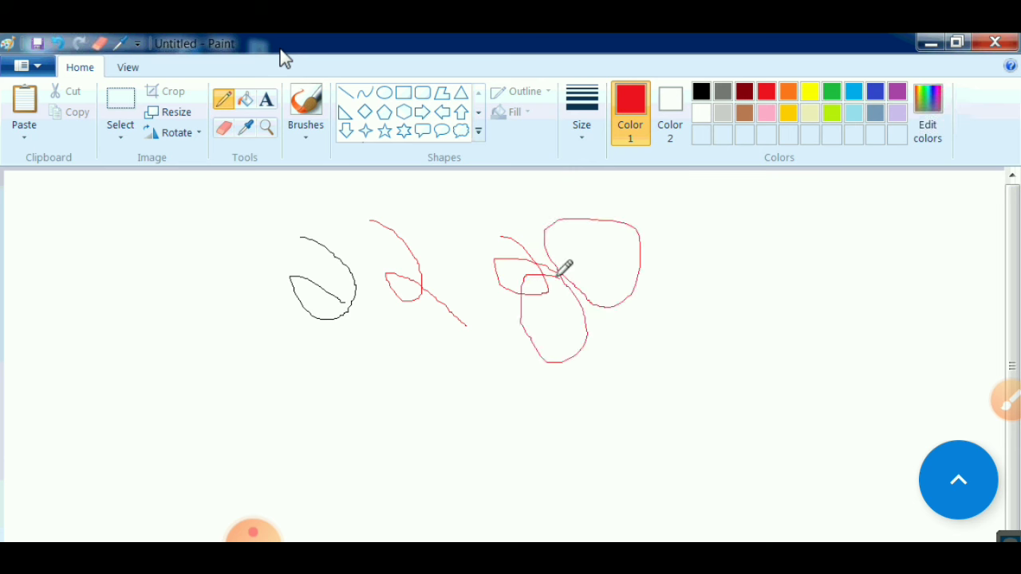
Point out the Size command with an annotation arrow.
click(1006, 401)
drag(526, 295, 573, 147)
mouse_move(532, 184)
mouse_down()
mouse_move(585, 128)
mouse_move(604, 171)
mouse_up()
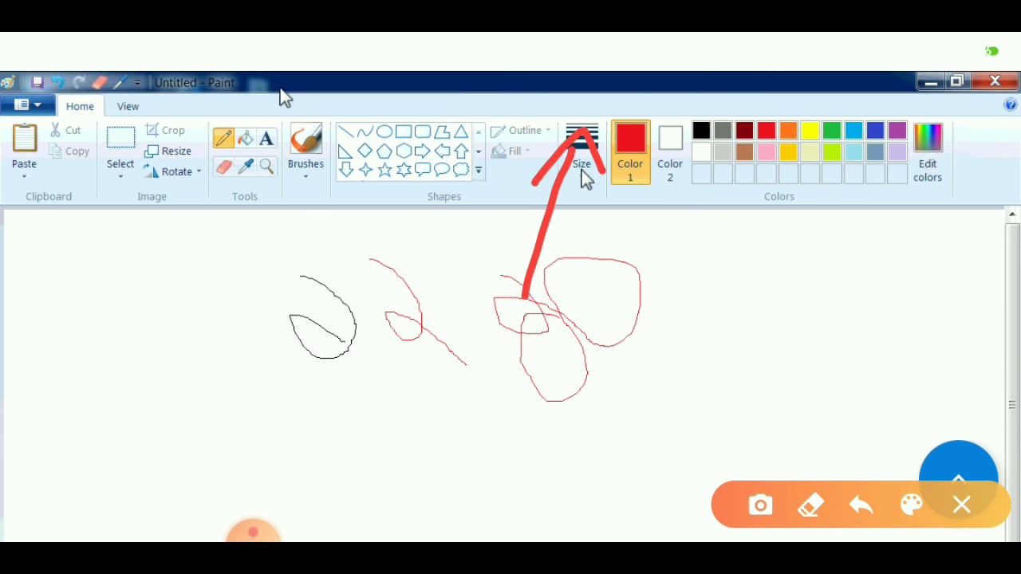
Set the Pencil to the third line thickness, draw a large red 2-shaped stroke beside the black figure, and close the annotation overlay.
click(584, 177)
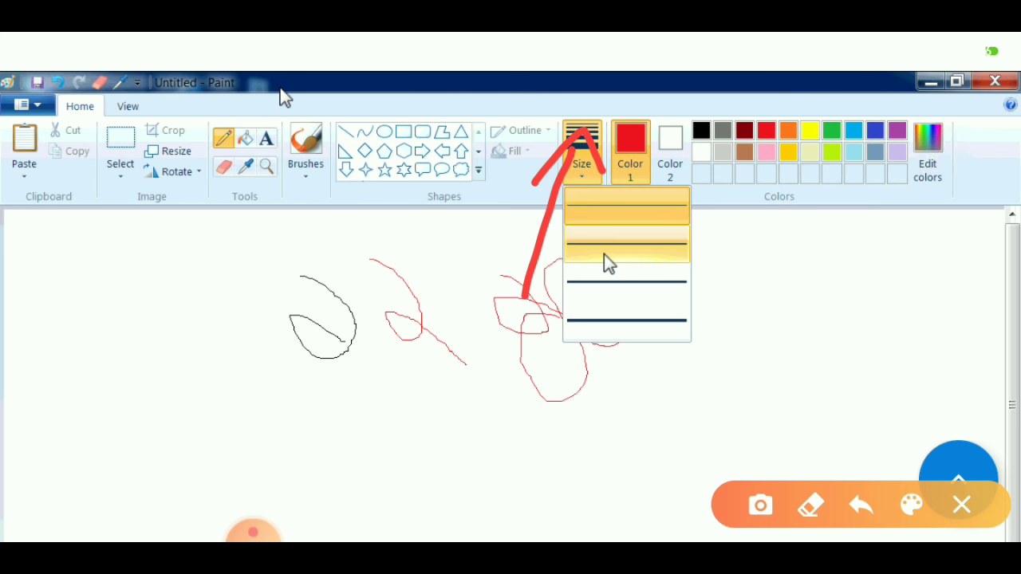
click(611, 284)
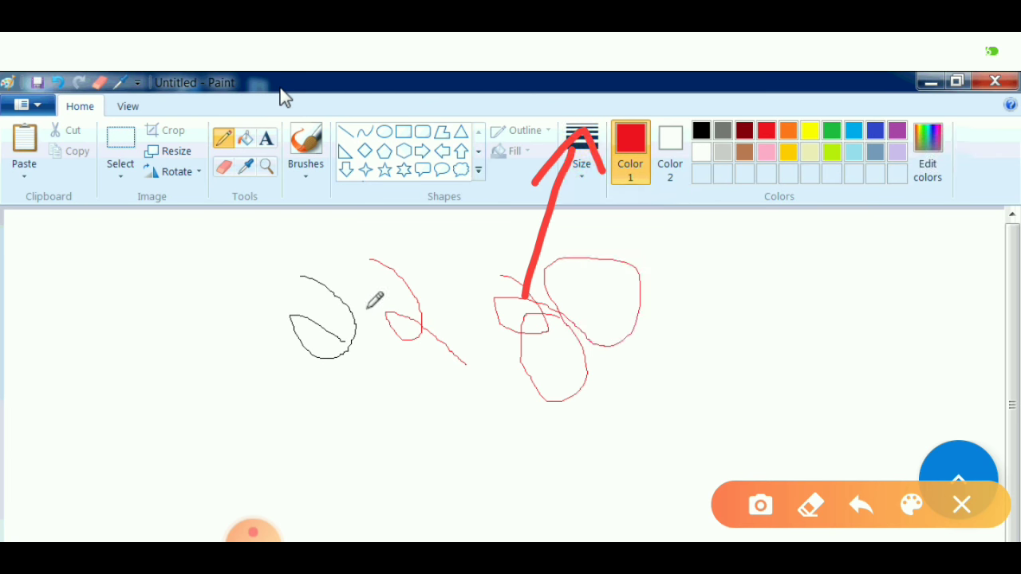
mouse_move(171, 309)
mouse_down()
mouse_move(259, 339)
mouse_move(332, 445)
mouse_move(351, 453)
mouse_move(413, 448)
mouse_move(483, 346)
mouse_up()
drag(225, 432, 342, 328)
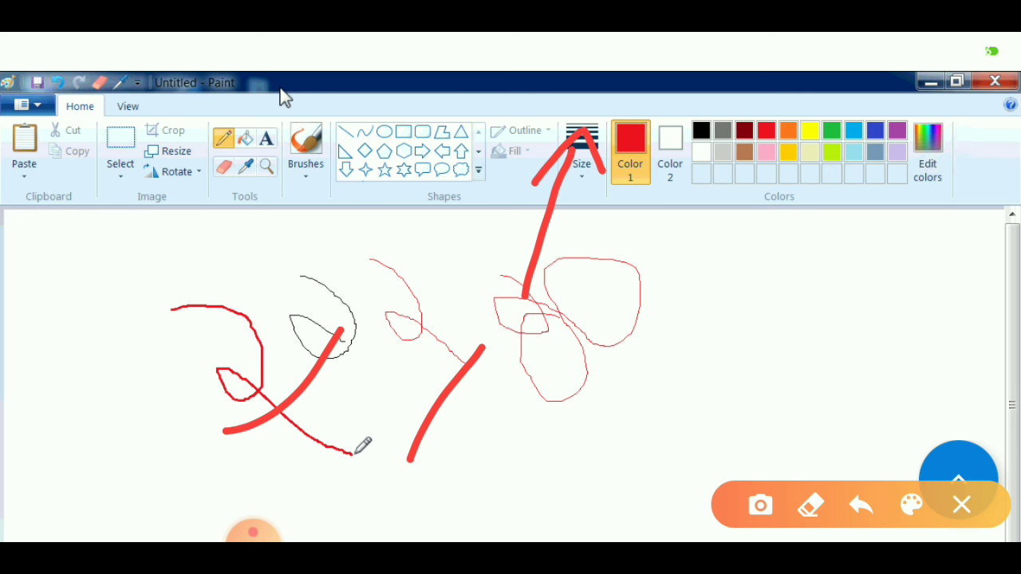
click(961, 505)
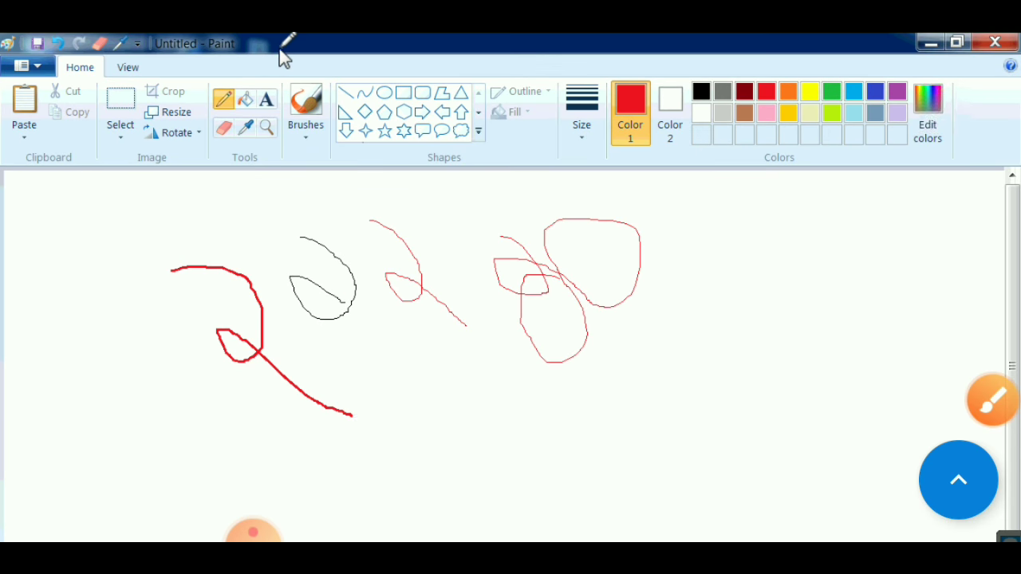
Point out the Magnifier with an annotation arrow, and try a rectangular selection around the thick red stroke.
click(993, 401)
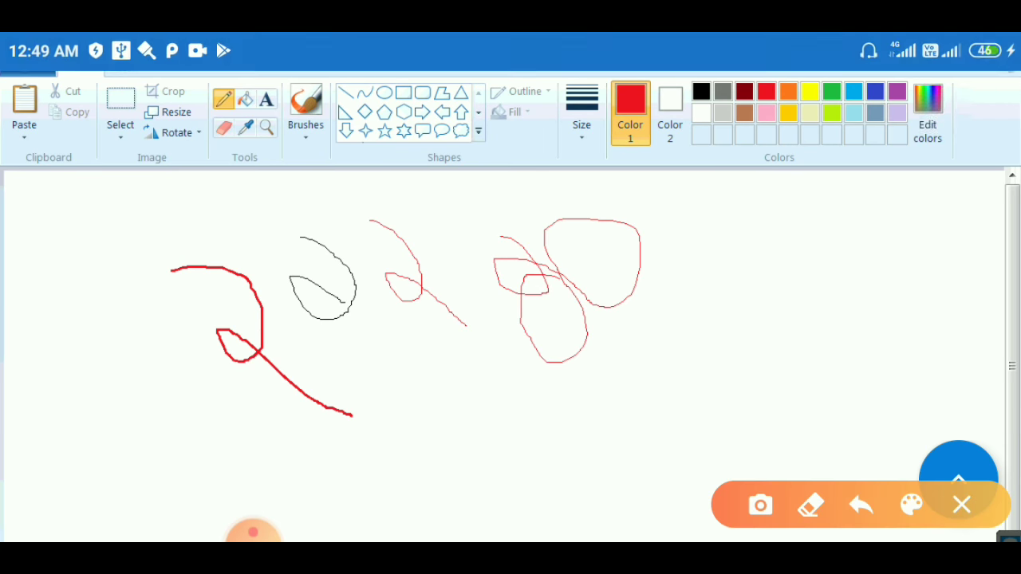
mouse_move(276, 233)
mouse_down()
mouse_move(276, 146)
mouse_move(248, 164)
mouse_move(277, 148)
mouse_move(307, 167)
mouse_up()
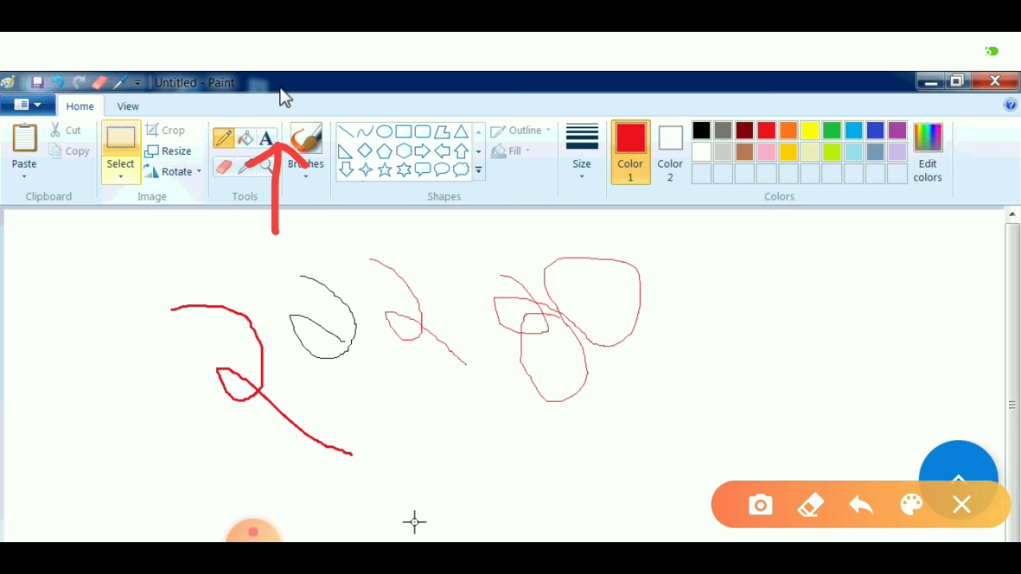
drag(148, 269, 415, 522)
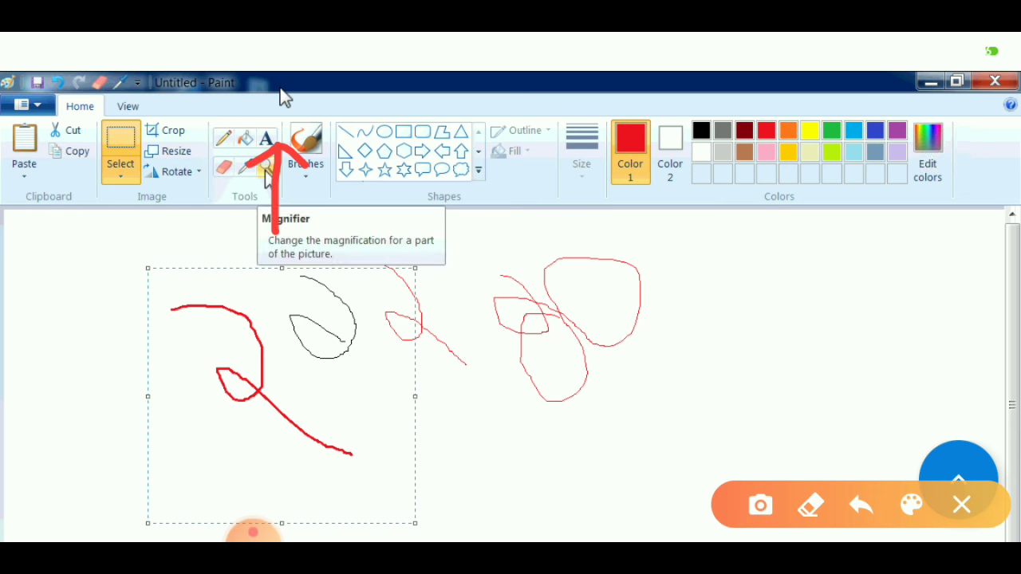
key(Escape)
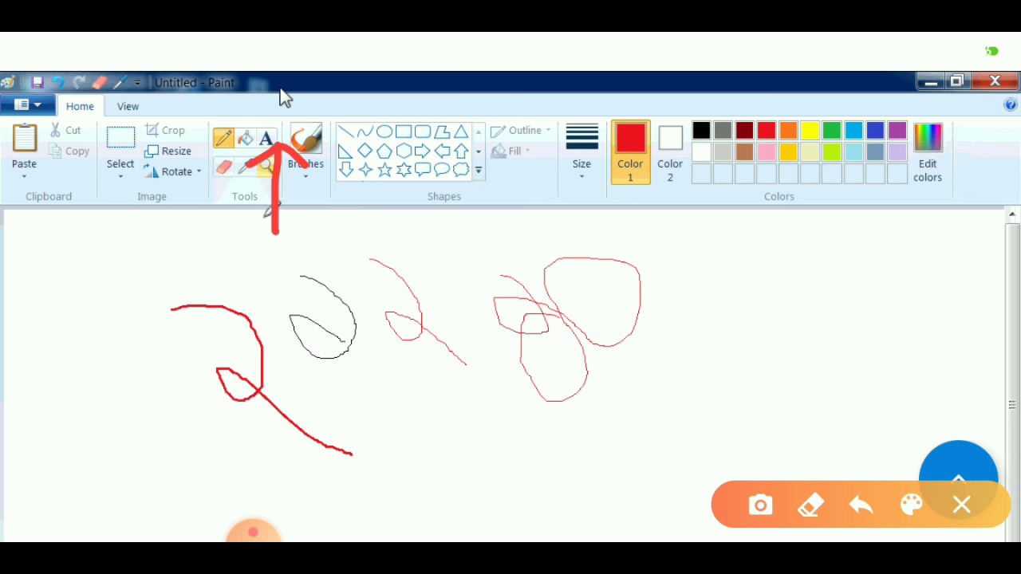
Zoom in twice on the thick red stroke with the Magnifier.
right_click(271, 168)
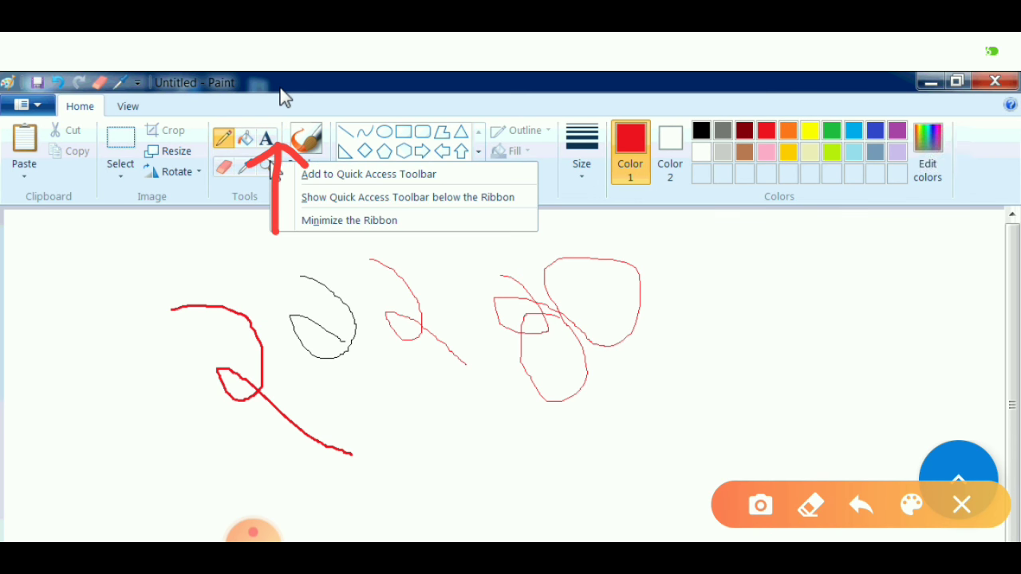
click(265, 166)
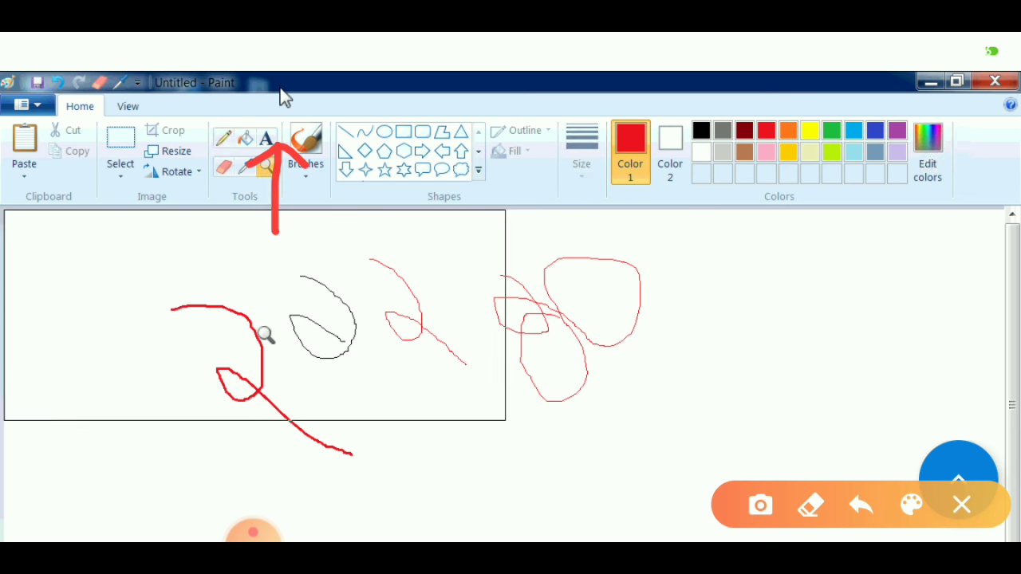
click(266, 335)
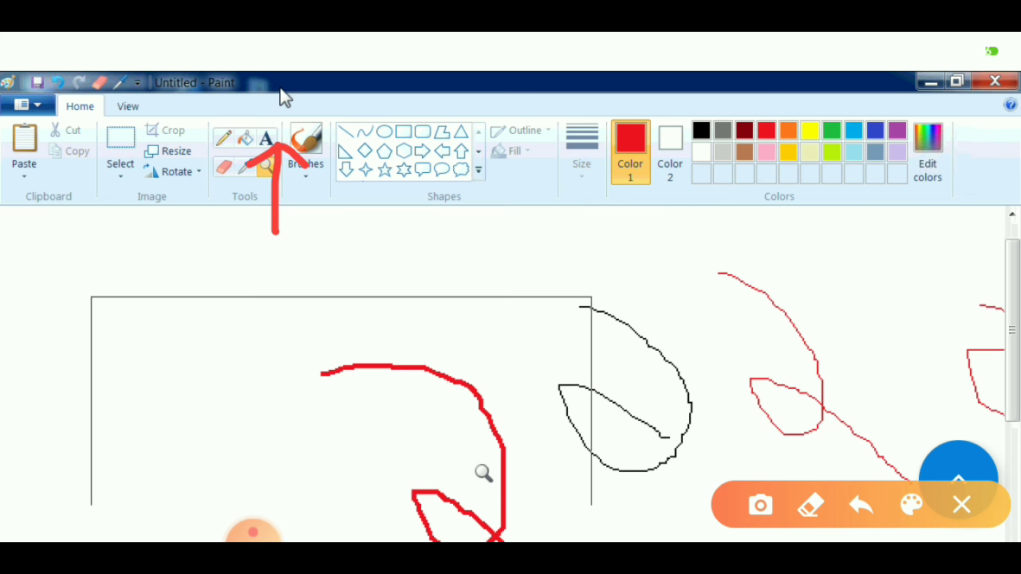
click(485, 495)
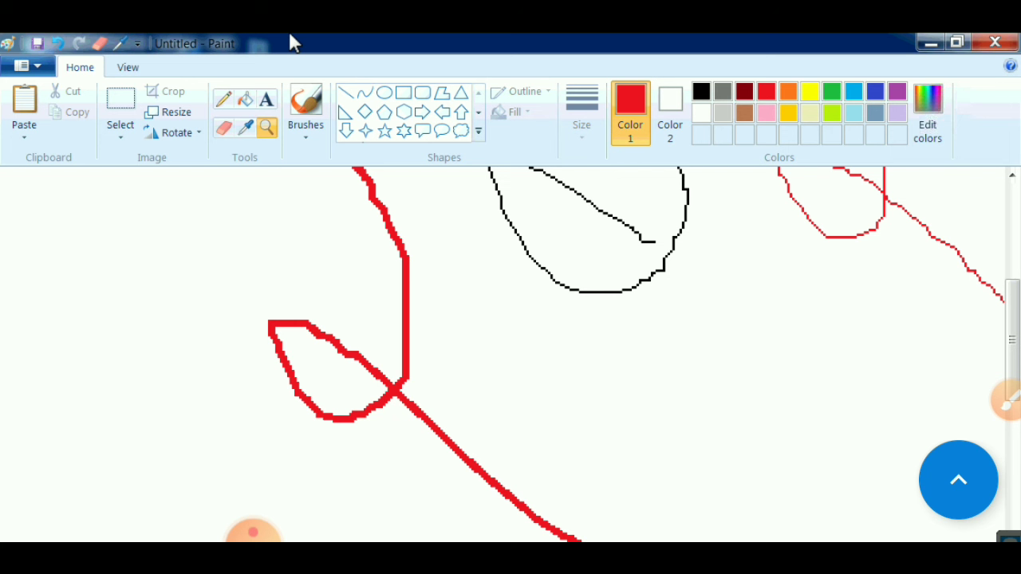
Zoom back out with the Magnifier until all the drawn figures are in view.
right_click(269, 130)
click(326, 269)
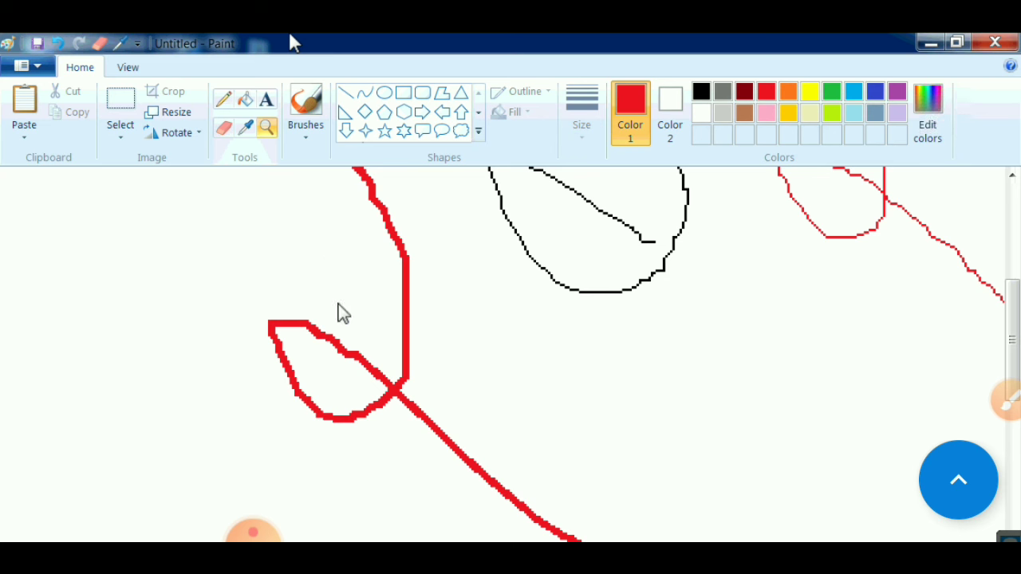
right_click(289, 308)
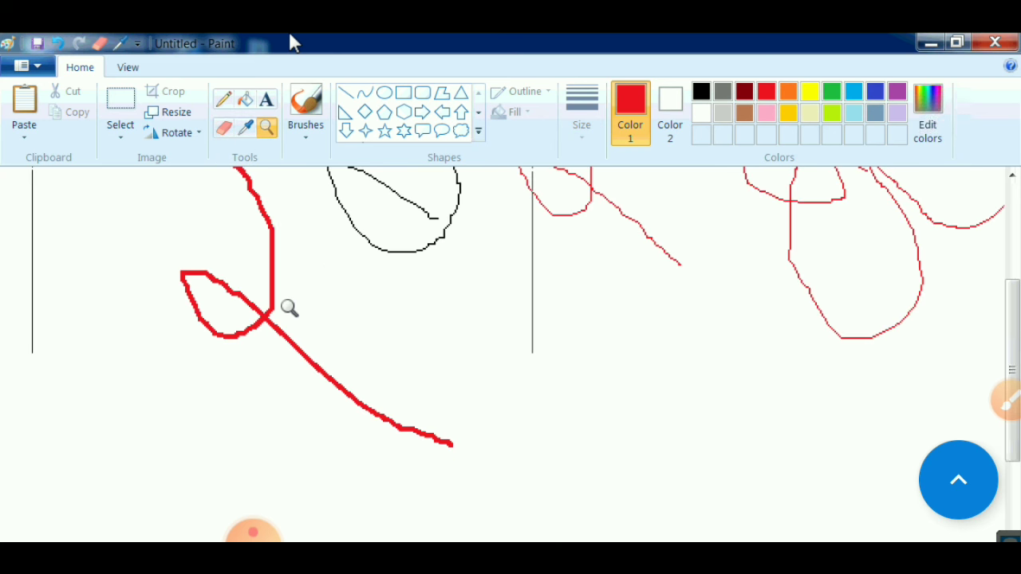
right_click(281, 232)
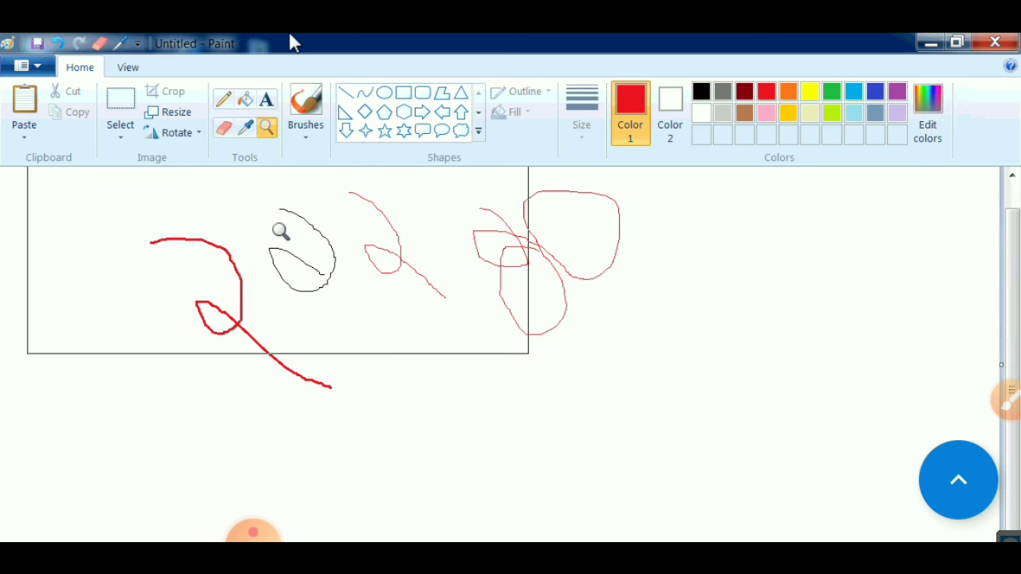
right_click(281, 231)
click(281, 231)
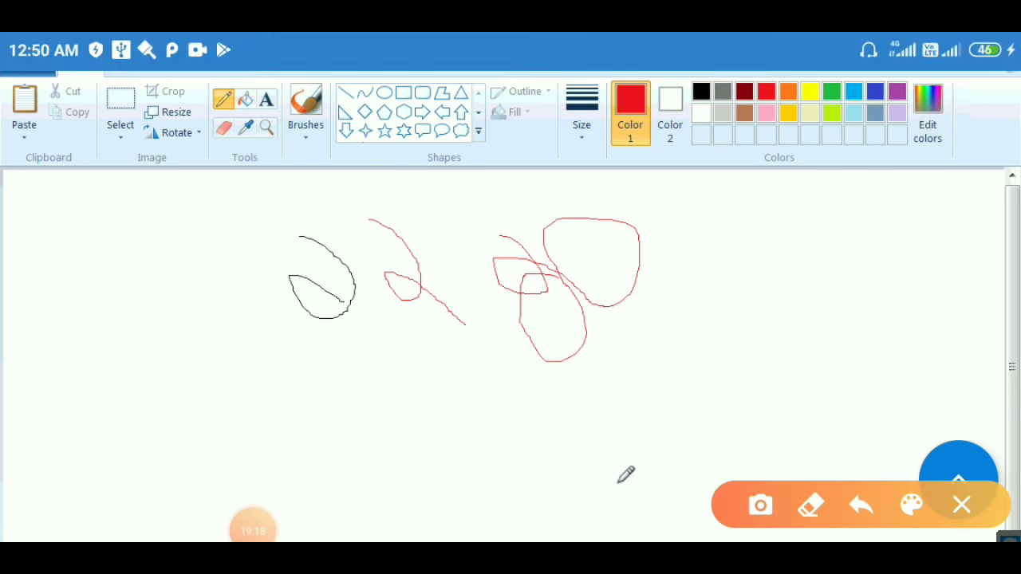
Mark the Brushes command with an annotation arrow, and paint red Airbrush strokes below and between the black and red figures.
drag(285, 316, 315, 143)
mouse_move(272, 194)
mouse_down()
mouse_move(319, 155)
mouse_move(367, 198)
mouse_up()
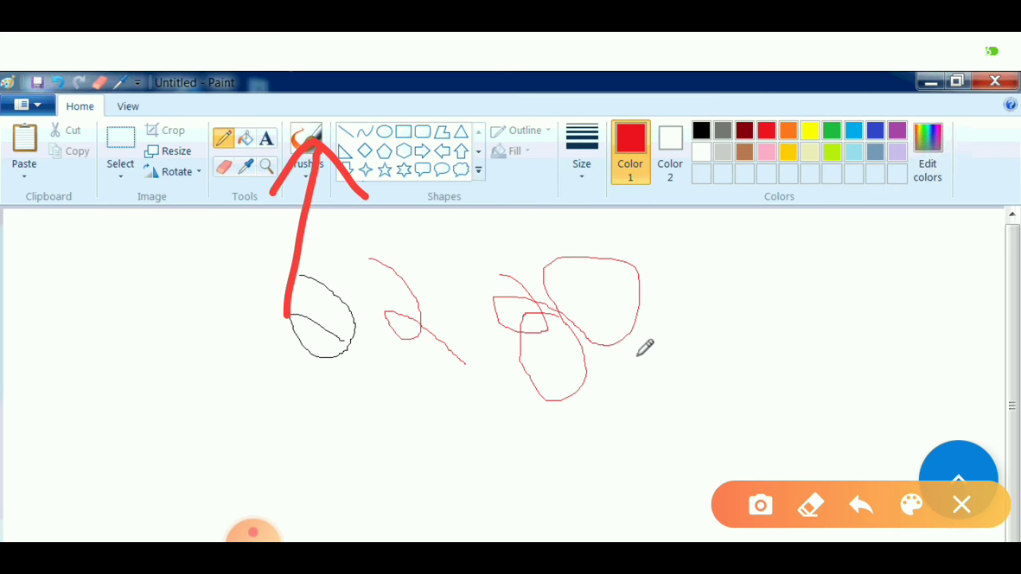
click(312, 177)
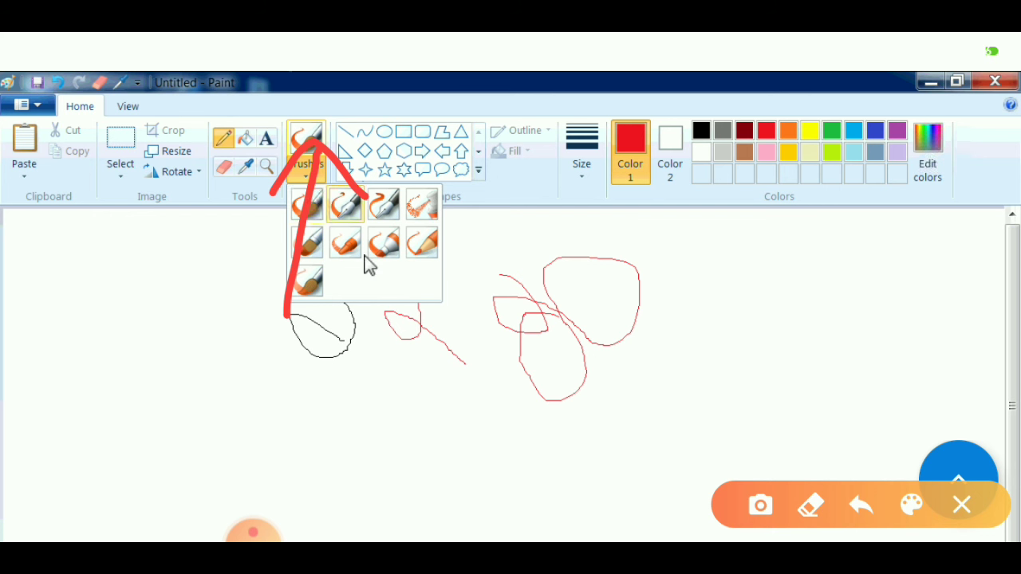
click(426, 216)
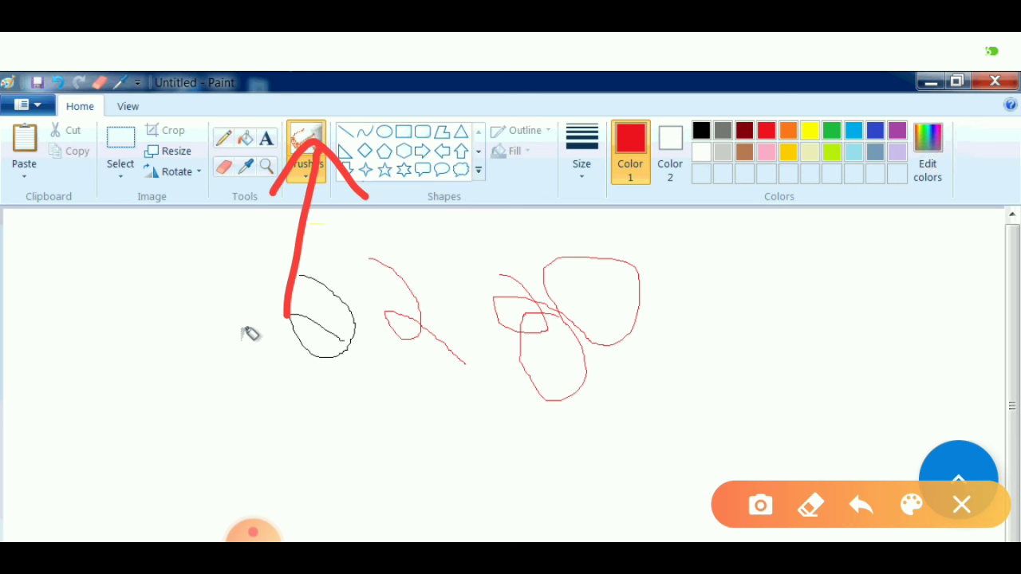
drag(244, 408, 215, 341)
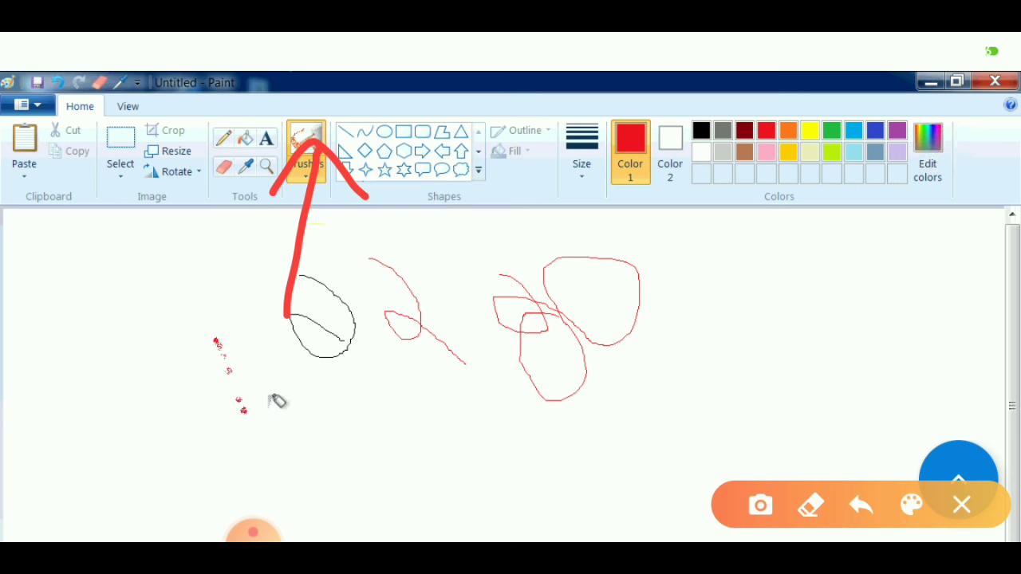
mouse_move(276, 401)
mouse_down()
mouse_move(388, 390)
mouse_move(407, 309)
mouse_up()
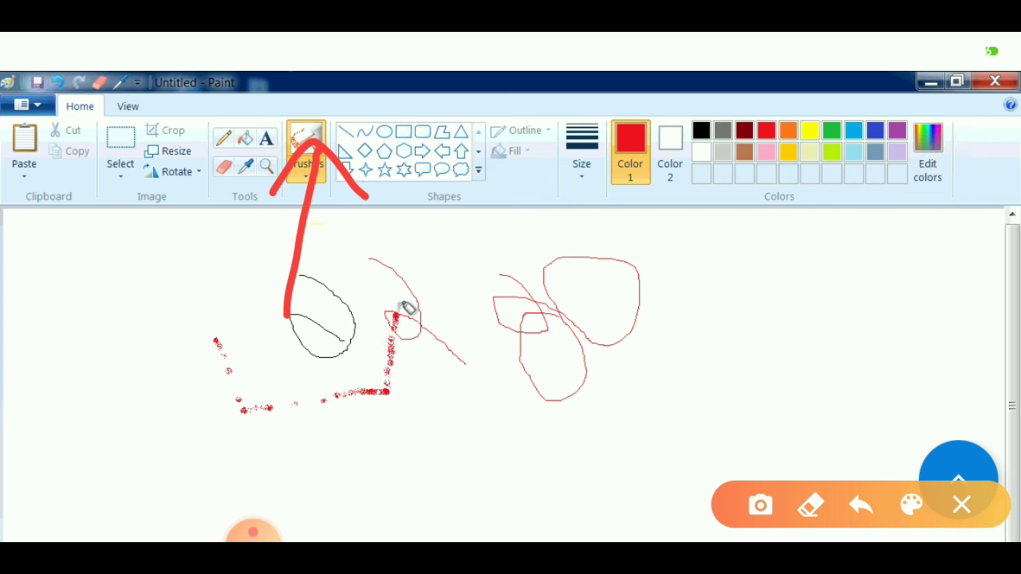
Paint thick red strokes across the figures with a smooth brush, and clear the annotation arrow.
click(540, 392)
click(306, 176)
click(318, 206)
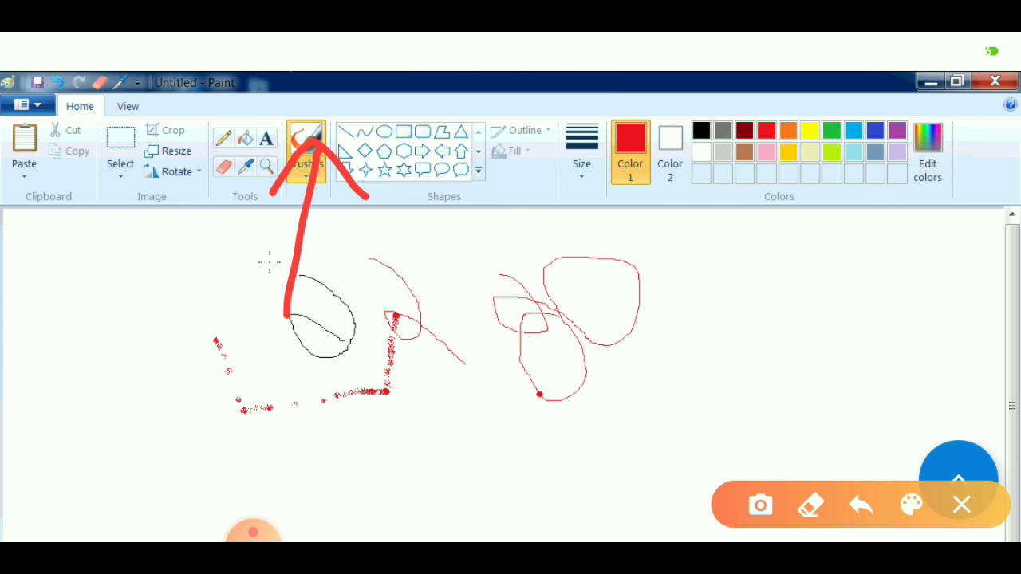
drag(269, 262, 381, 327)
mouse_move(386, 275)
mouse_down()
mouse_move(441, 362)
mouse_move(490, 368)
mouse_up()
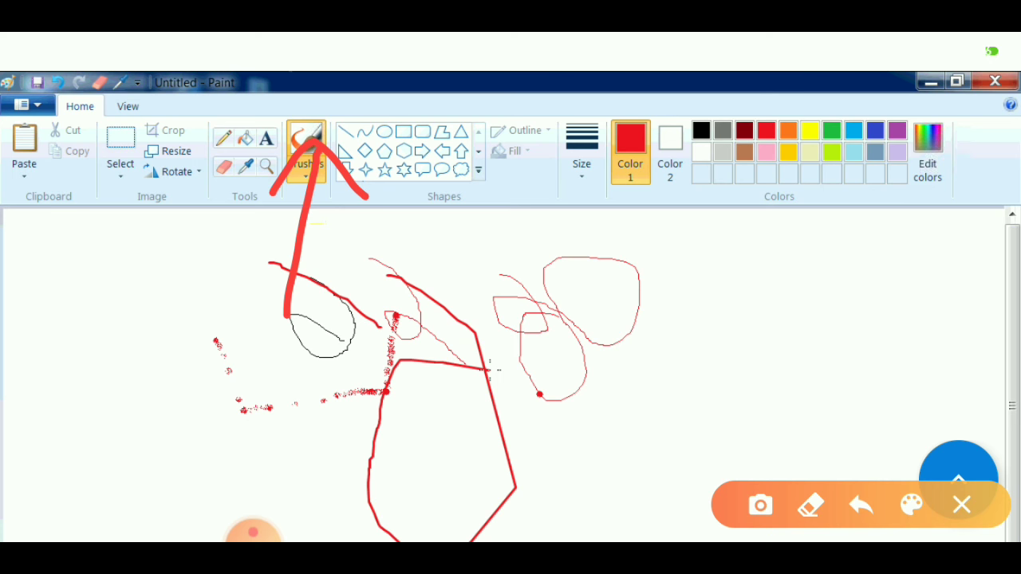
click(961, 505)
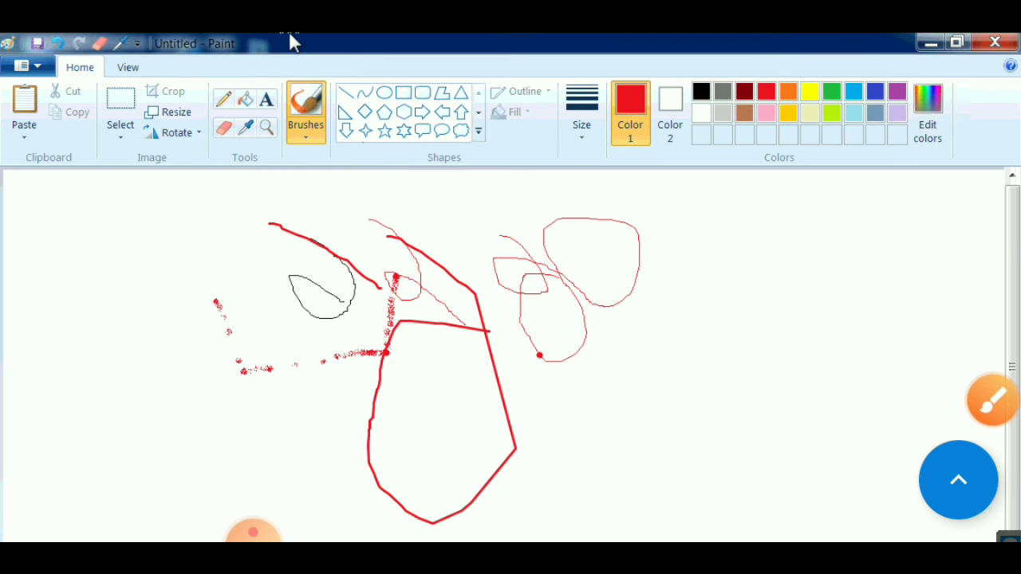
Mark the Shapes group with an annotation arrow and circle it, and clear the annotations.
click(991, 399)
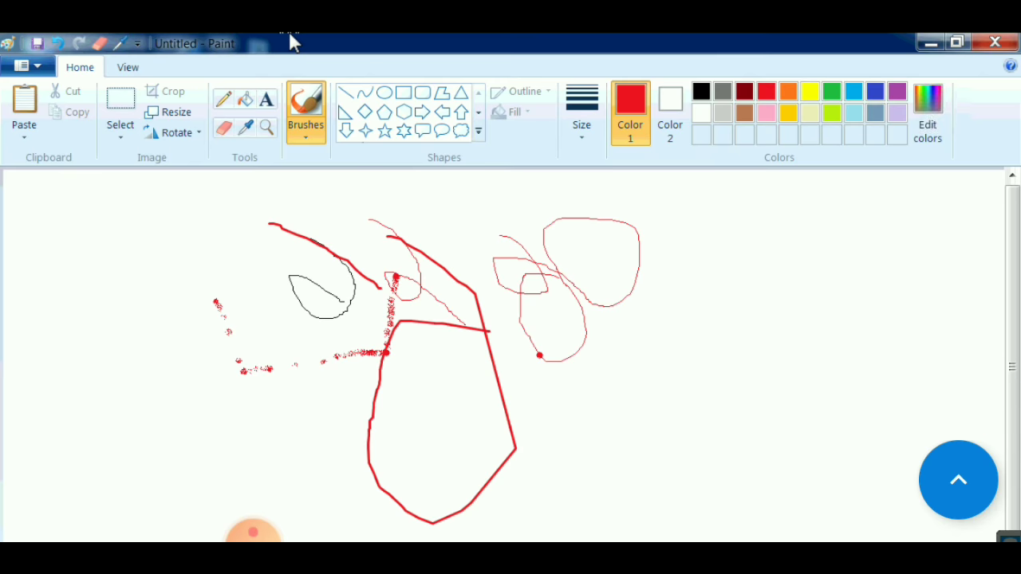
mouse_move(218, 375)
mouse_down()
mouse_move(375, 186)
mouse_move(321, 209)
mouse_move(399, 185)
mouse_up()
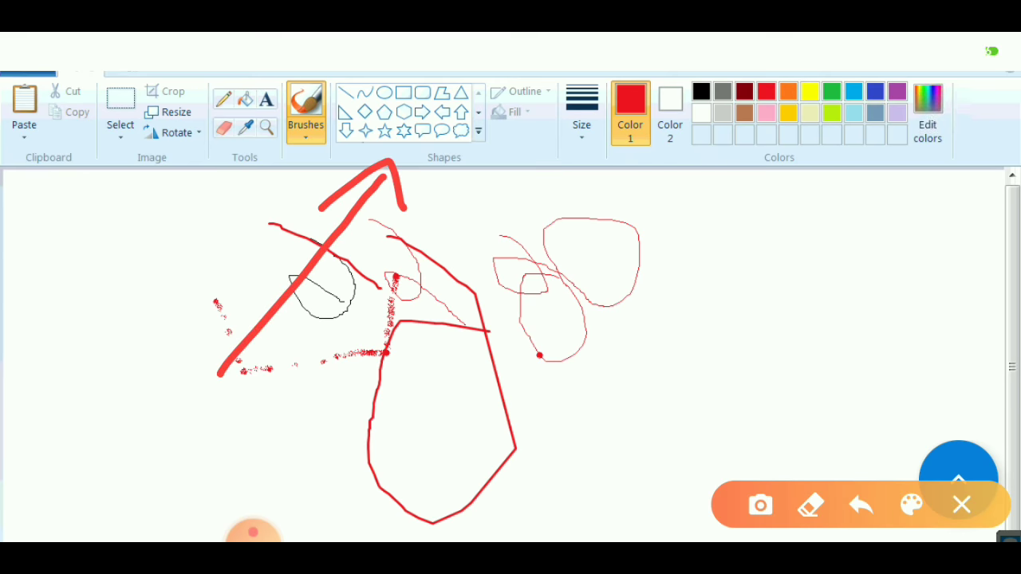
drag(510, 36, 511, 315)
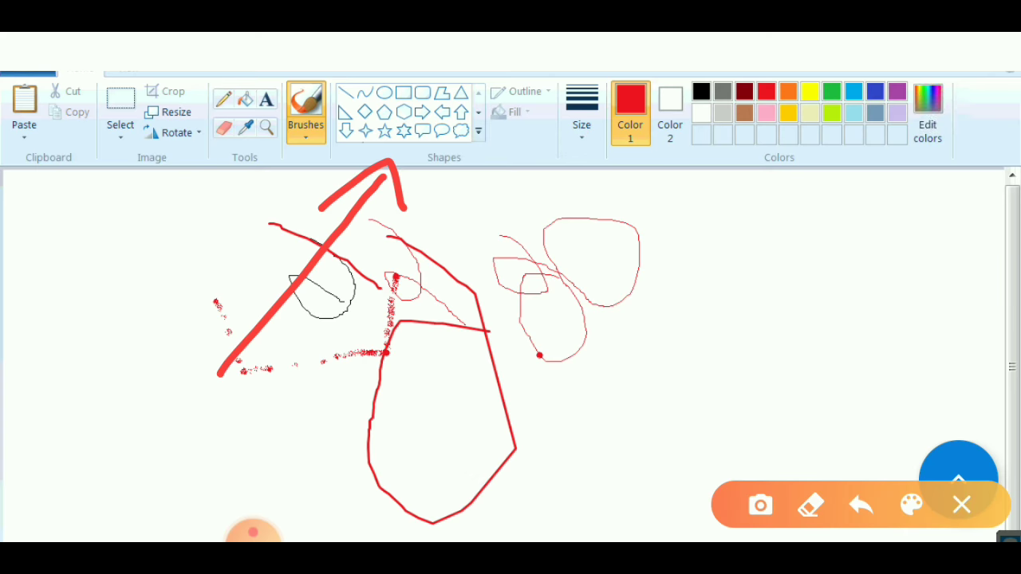
mouse_move(419, 189)
mouse_down()
mouse_move(504, 137)
mouse_move(477, 69)
mouse_move(318, 105)
mouse_move(469, 171)
mouse_move(494, 156)
mouse_up()
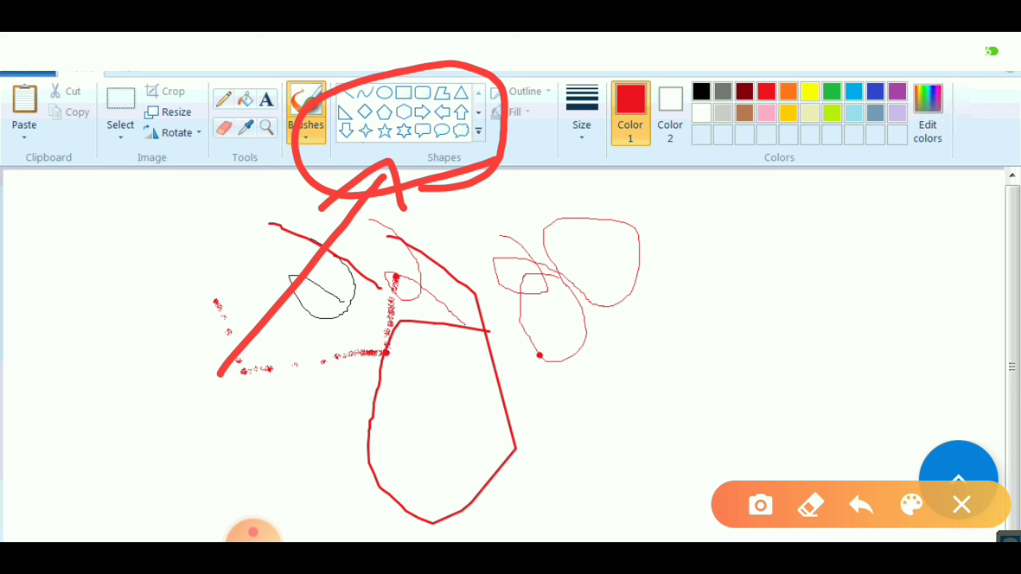
click(961, 504)
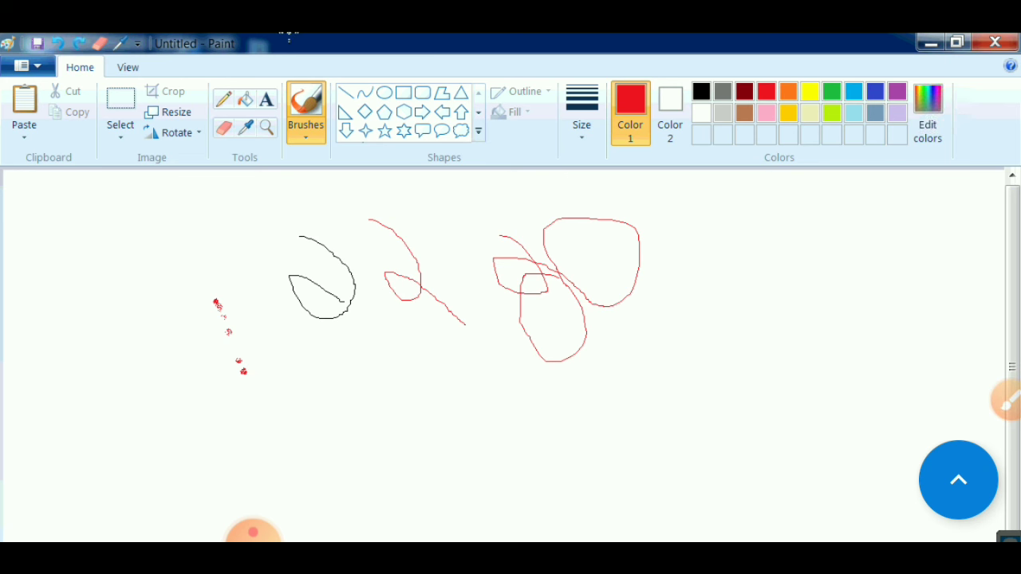
Delete everything on the canvas, and point out the Shapes gallery with an annotation arrow.
key(ctrl+a)
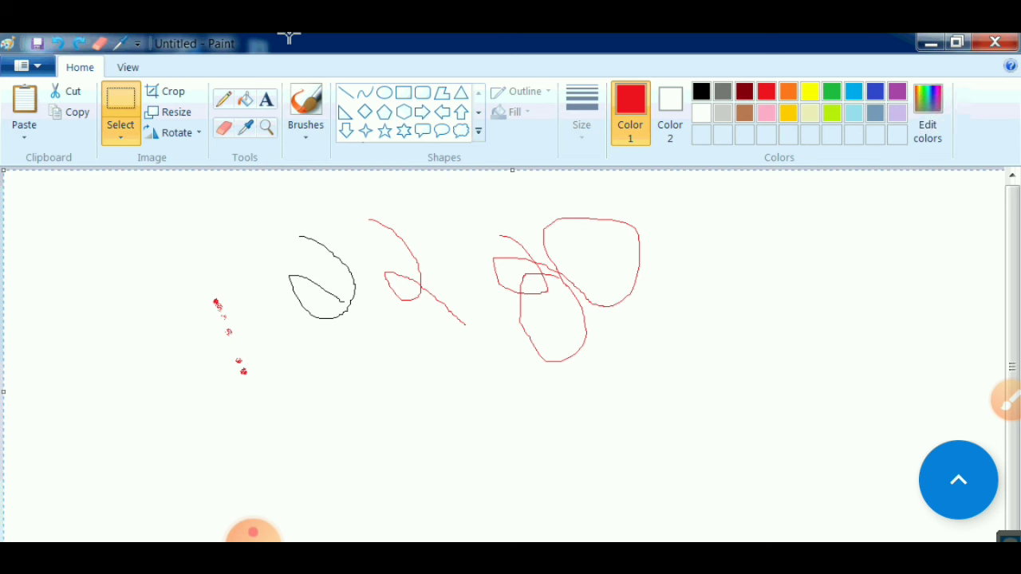
key(Delete)
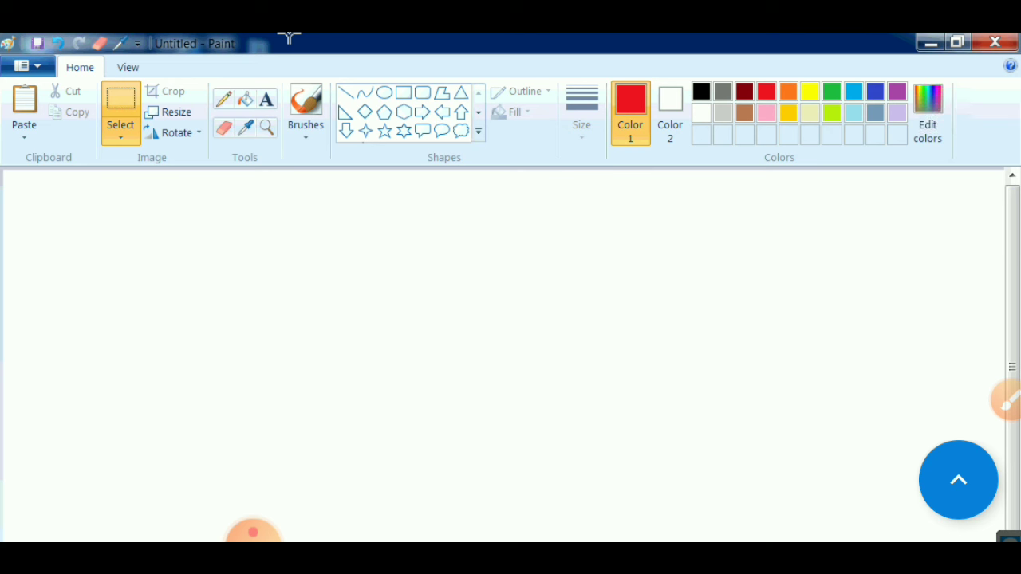
click(1006, 400)
mouse_move(363, 396)
mouse_down()
mouse_move(381, 215)
mouse_move(328, 224)
mouse_move(355, 165)
mouse_move(381, 213)
mouse_up()
click(329, 223)
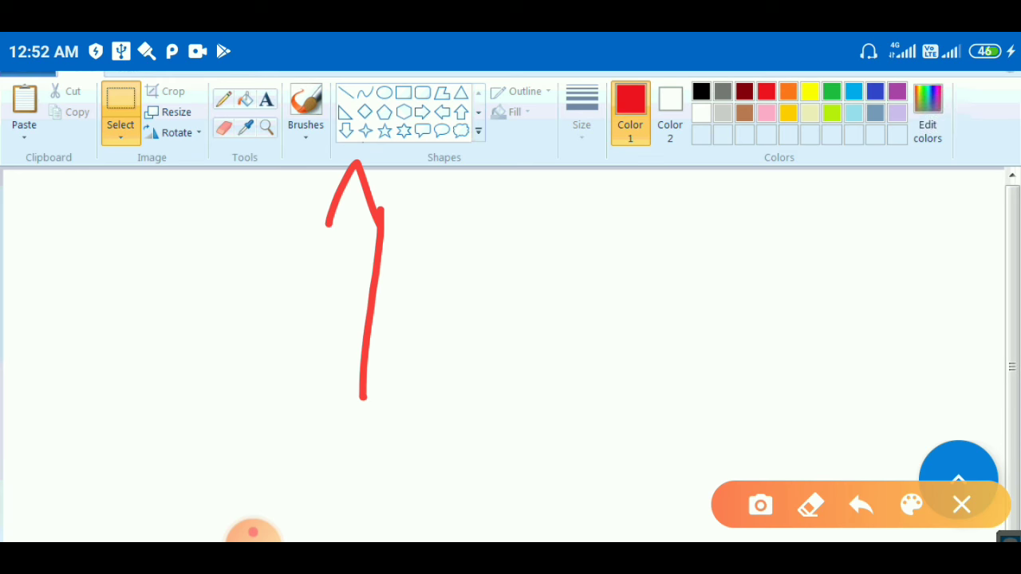
click(960, 504)
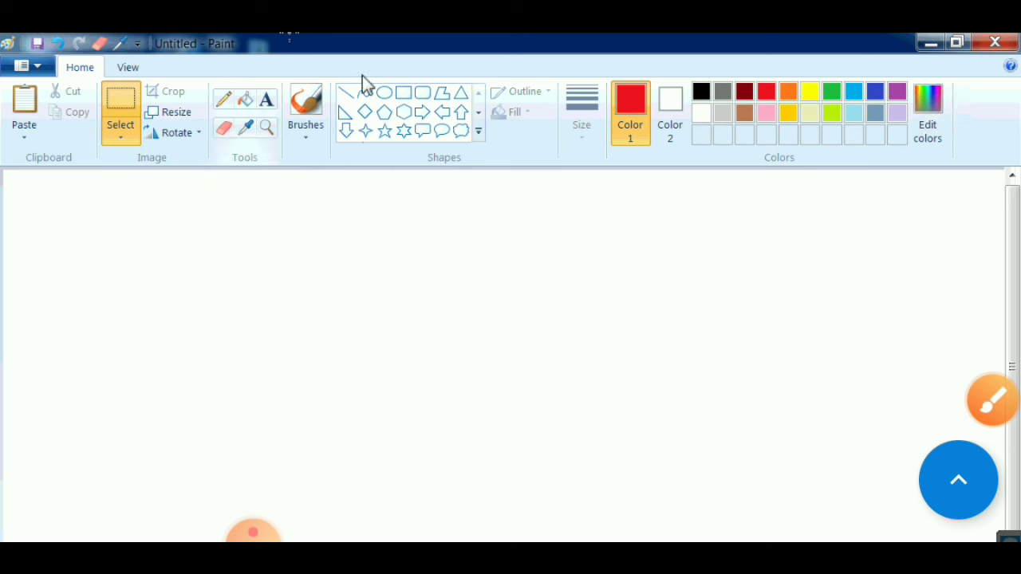
Draw two nearly vertical red lines side by side with the Line shape.
click(348, 93)
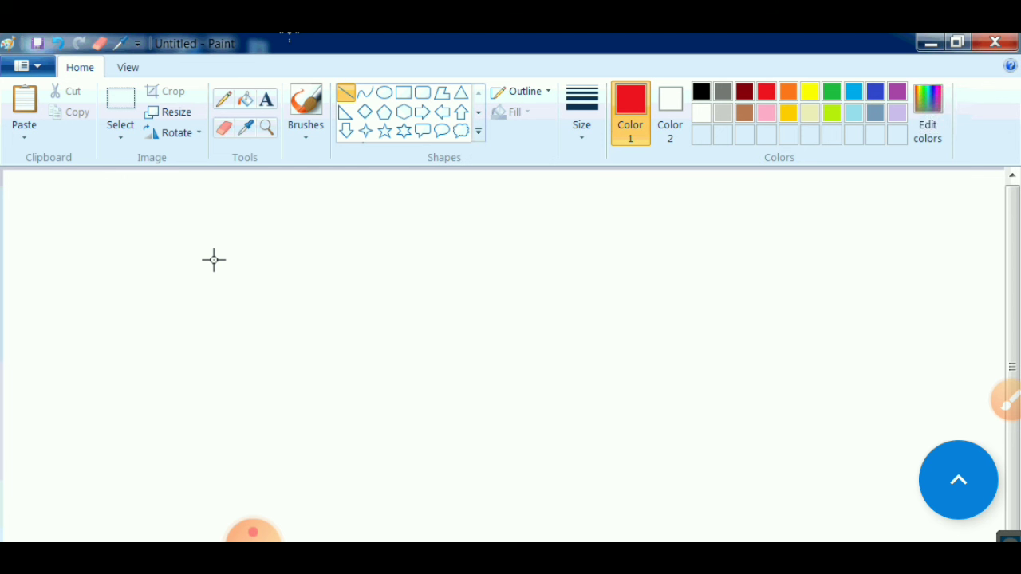
drag(213, 259, 202, 449)
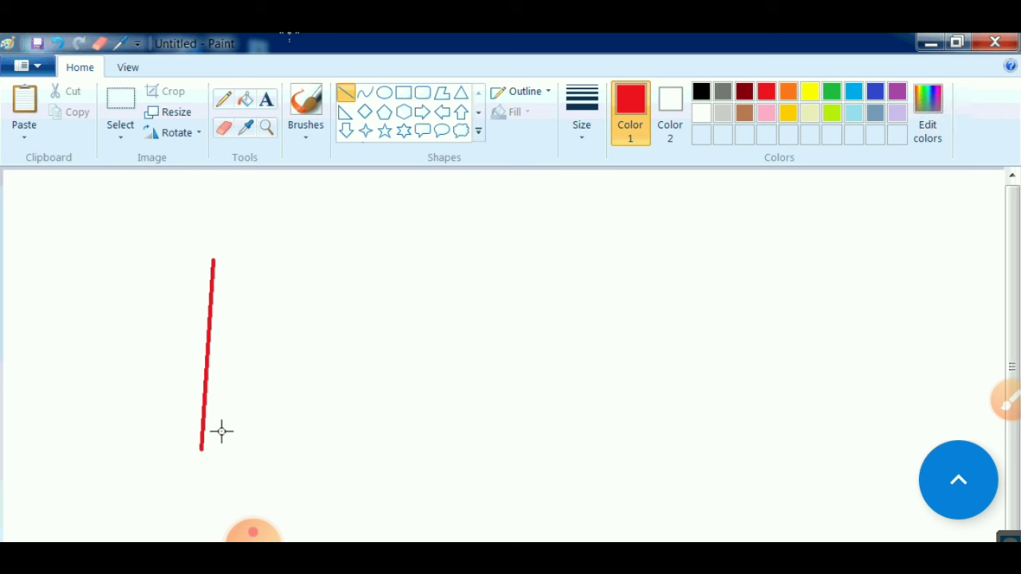
mouse_move(221, 431)
mouse_down()
mouse_move(204, 443)
mouse_move(213, 445)
mouse_up()
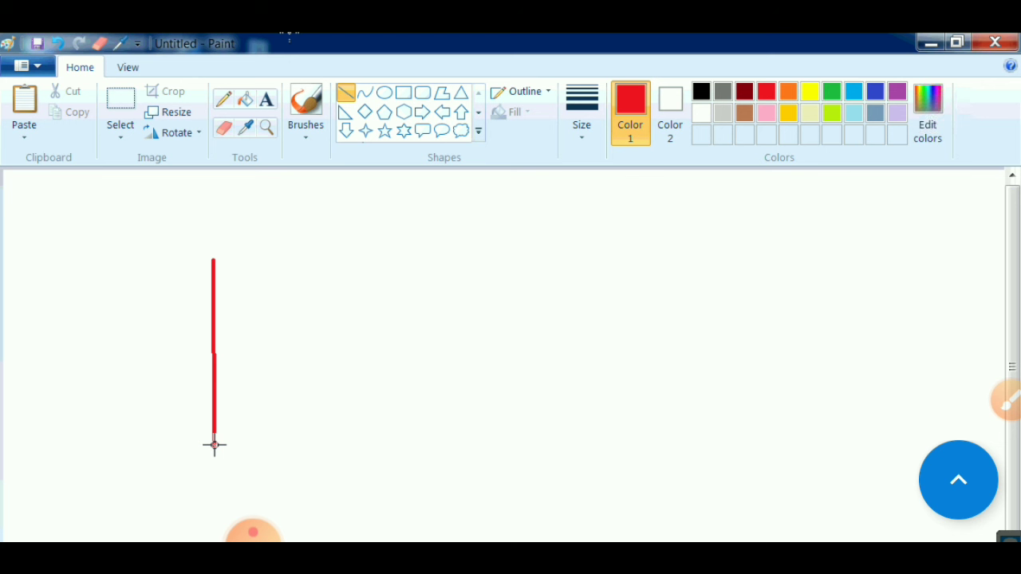
drag(214, 445, 220, 505)
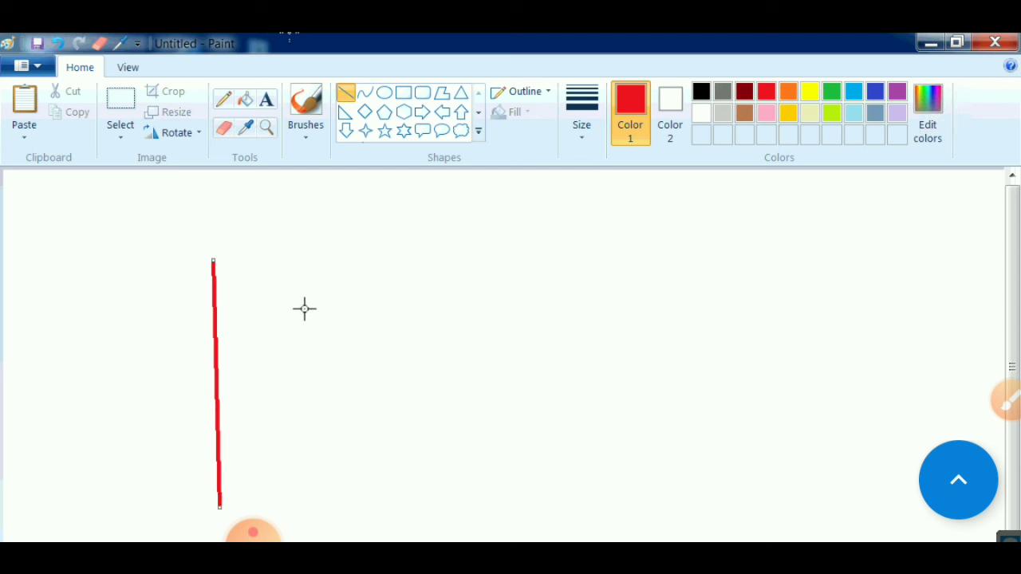
mouse_move(300, 262)
mouse_down()
mouse_move(300, 530)
mouse_move(290, 534)
mouse_up()
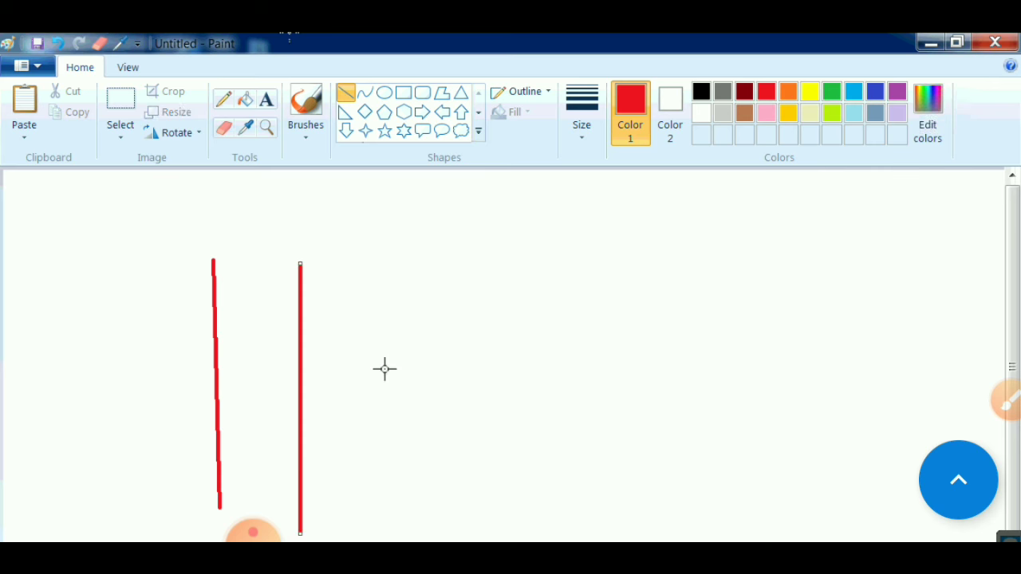
Point out the two red lines with annotation arrows and circles, and clear the annotations.
click(1007, 398)
drag(353, 372, 487, 350)
mouse_move(397, 314)
mouse_down()
mouse_move(383, 335)
mouse_move(420, 399)
mouse_up()
mouse_move(80, 443)
mouse_down()
mouse_move(193, 391)
mouse_move(162, 370)
mouse_move(211, 380)
mouse_up()
mouse_move(149, 371)
mouse_down()
mouse_move(199, 397)
mouse_move(177, 439)
mouse_up()
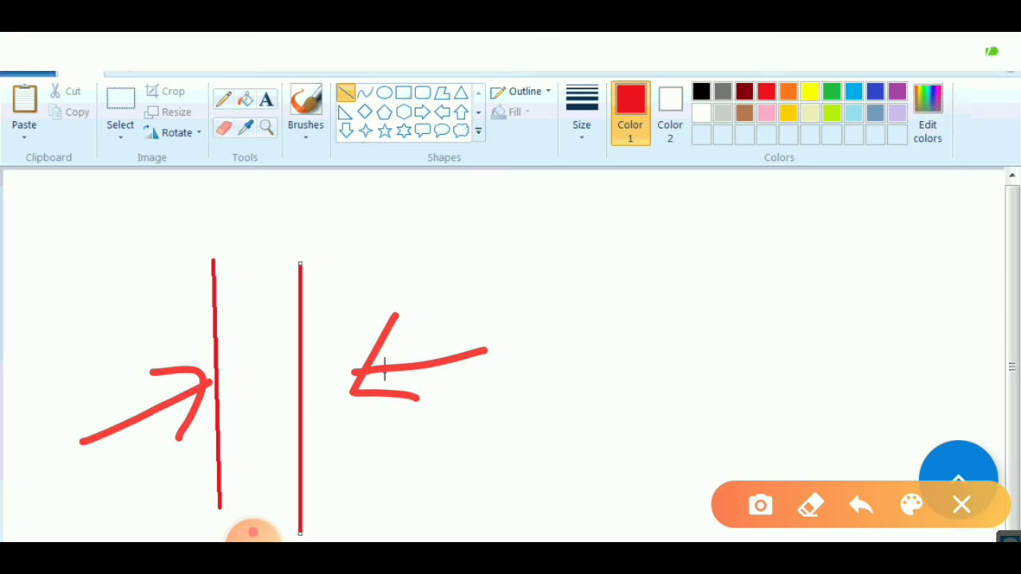
mouse_move(157, 241)
mouse_down()
mouse_move(219, 205)
mouse_move(256, 203)
mouse_move(269, 249)
mouse_move(214, 314)
mouse_move(145, 253)
mouse_move(229, 209)
mouse_up()
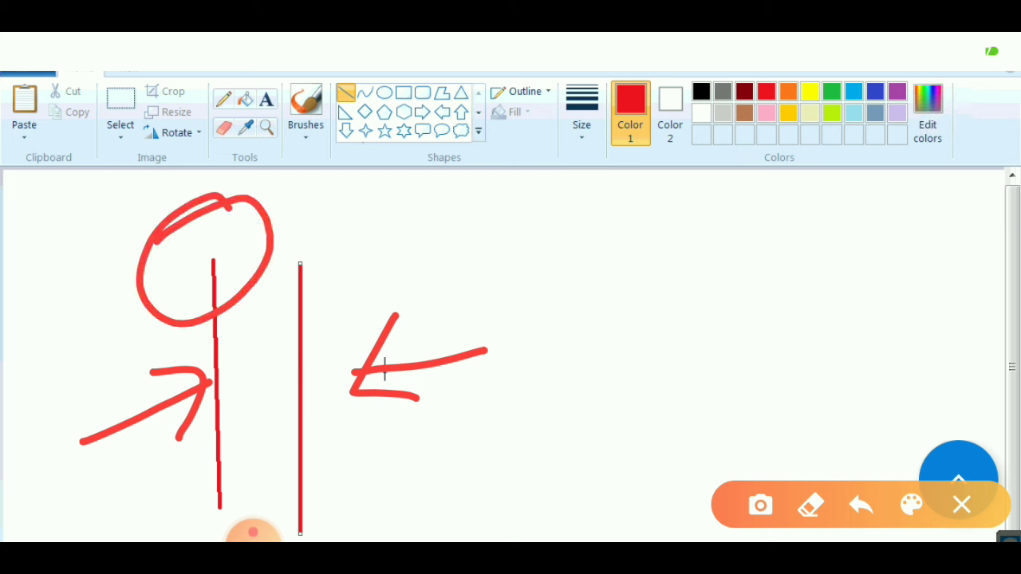
drag(343, 304, 433, 261)
mouse_move(378, 246)
mouse_down()
mouse_move(311, 340)
mouse_move(415, 330)
mouse_up()
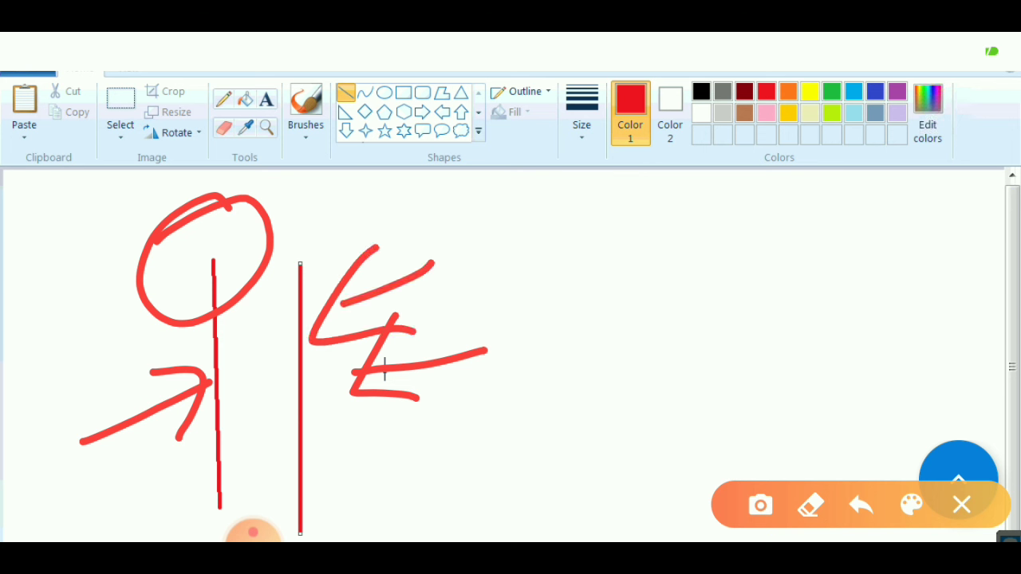
mouse_move(335, 257)
mouse_down()
mouse_move(266, 343)
mouse_move(269, 455)
mouse_move(305, 512)
mouse_move(384, 500)
mouse_move(416, 299)
mouse_move(274, 303)
mouse_up()
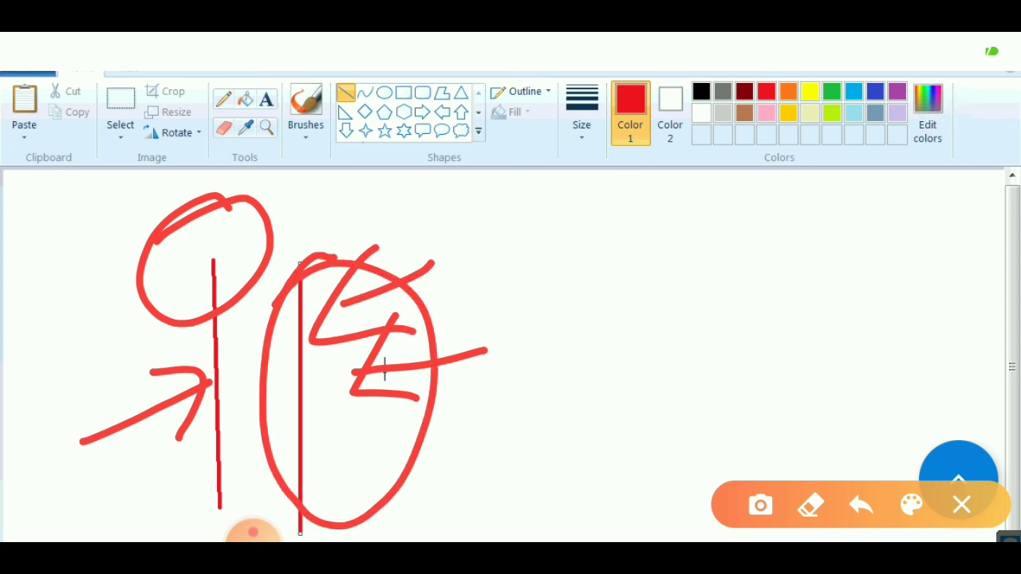
mouse_move(193, 245)
mouse_down()
mouse_move(231, 496)
mouse_move(180, 243)
mouse_up()
click(961, 505)
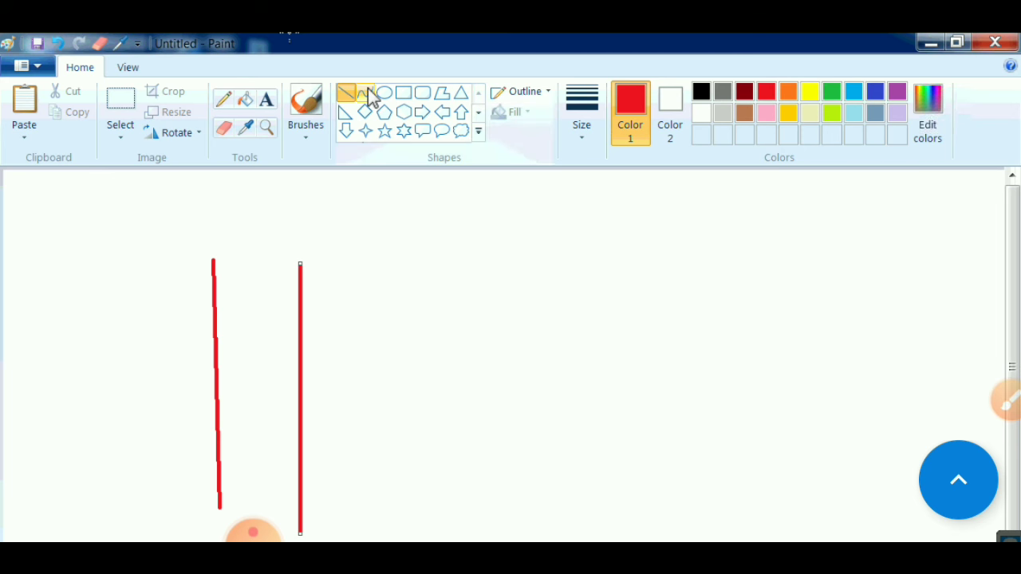
Mark the Curve shape with an annotation arrow, and clear it.
click(1006, 401)
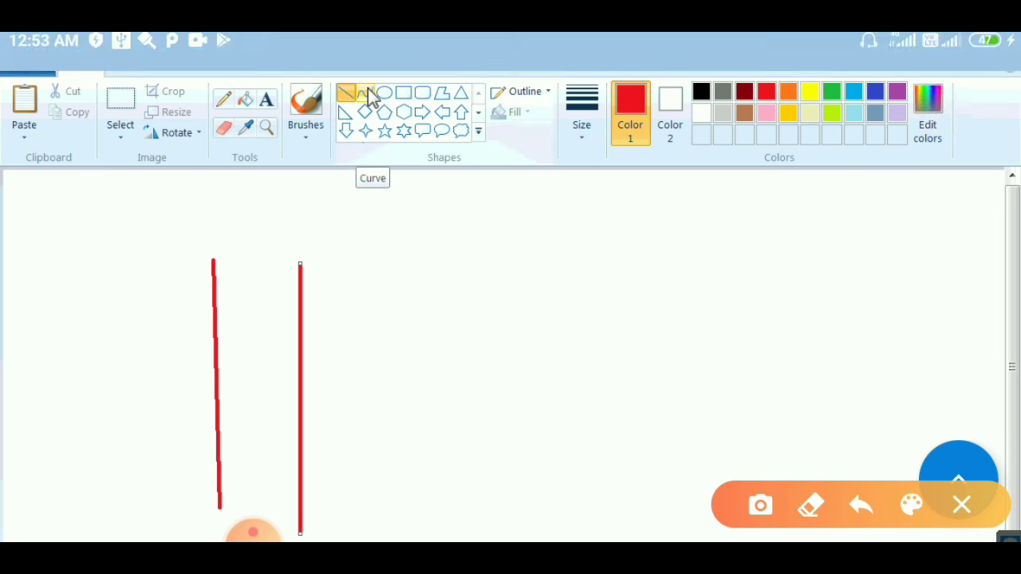
mouse_move(417, 280)
mouse_down()
mouse_move(394, 148)
mouse_move(359, 164)
mouse_up()
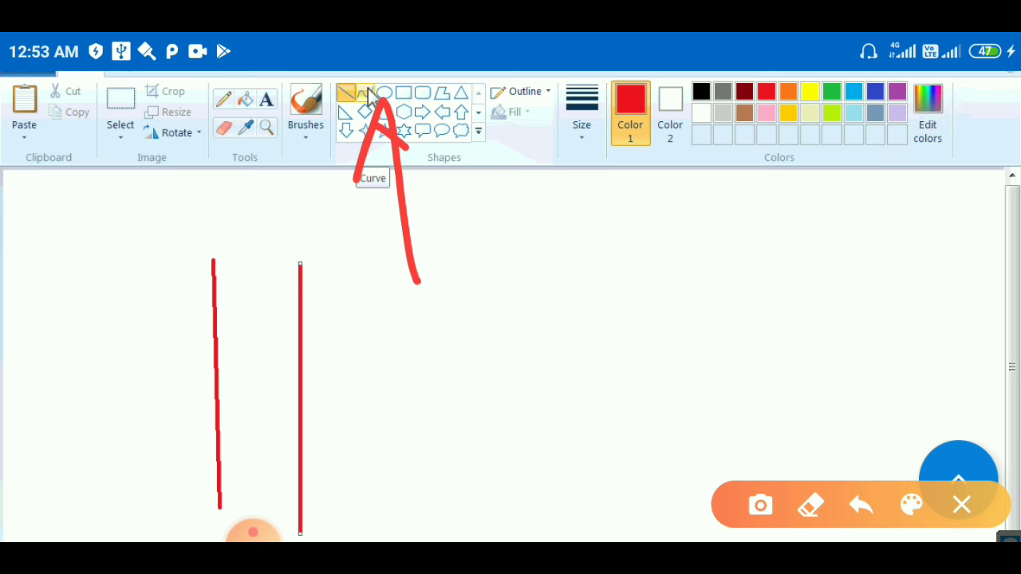
click(961, 505)
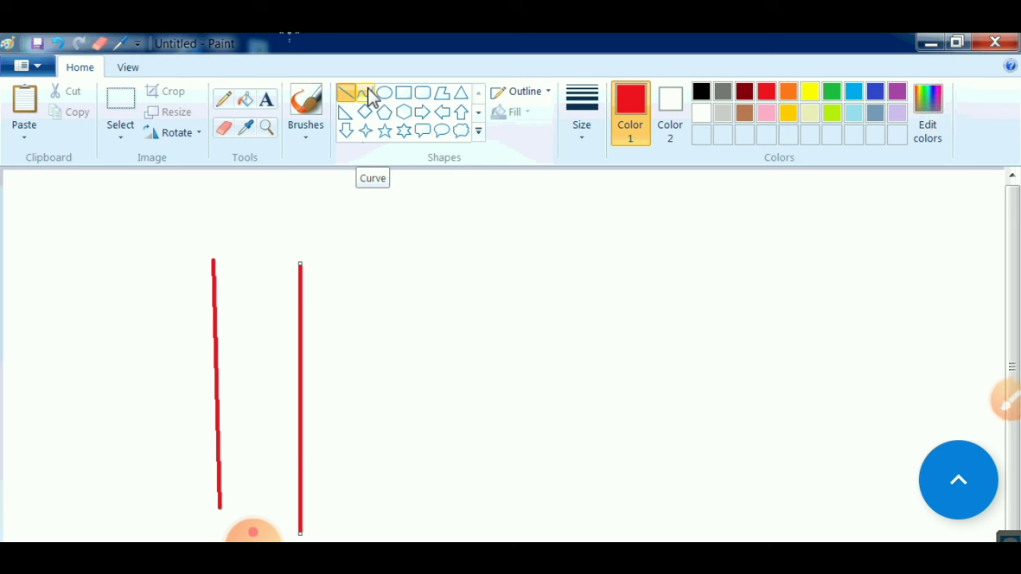
Draw a horizontal red line with the Curve shape beside the vertical lines, and bend it downward at two points.
click(369, 96)
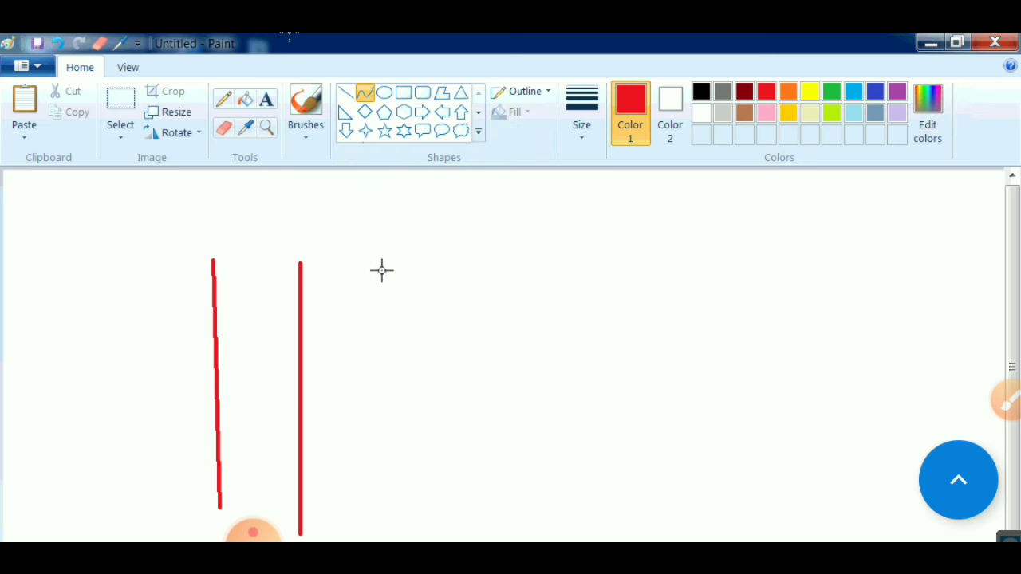
drag(381, 270, 616, 268)
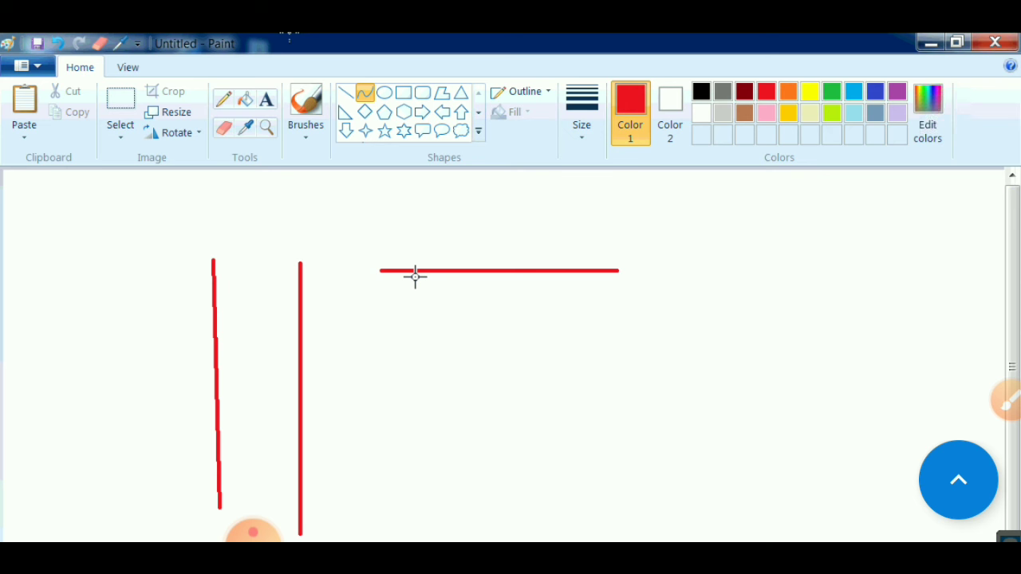
mouse_move(448, 236)
mouse_down()
mouse_move(406, 241)
mouse_move(383, 273)
mouse_move(397, 312)
mouse_move(434, 318)
mouse_move(474, 270)
mouse_move(454, 235)
mouse_up()
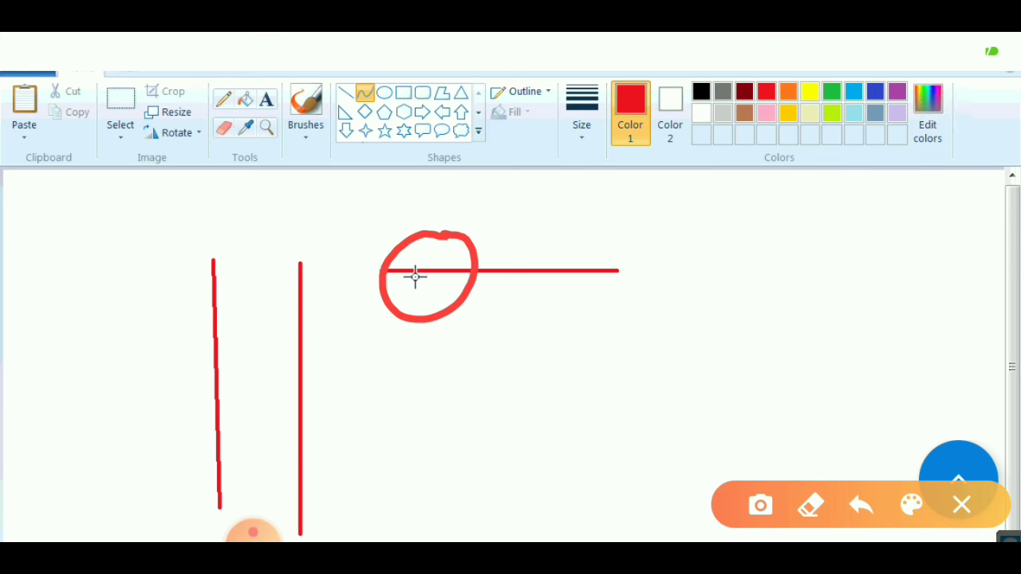
click(961, 505)
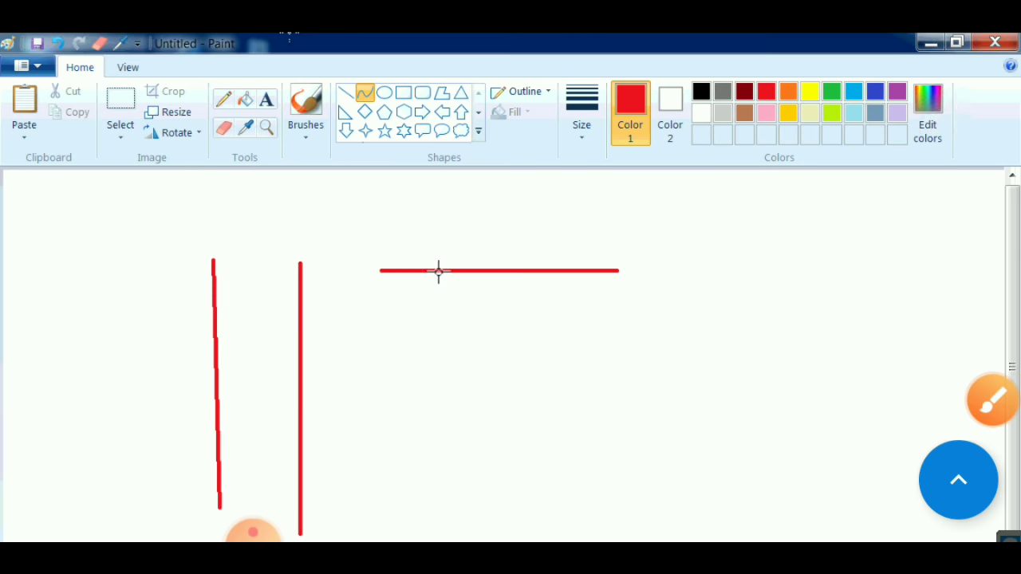
click(437, 271)
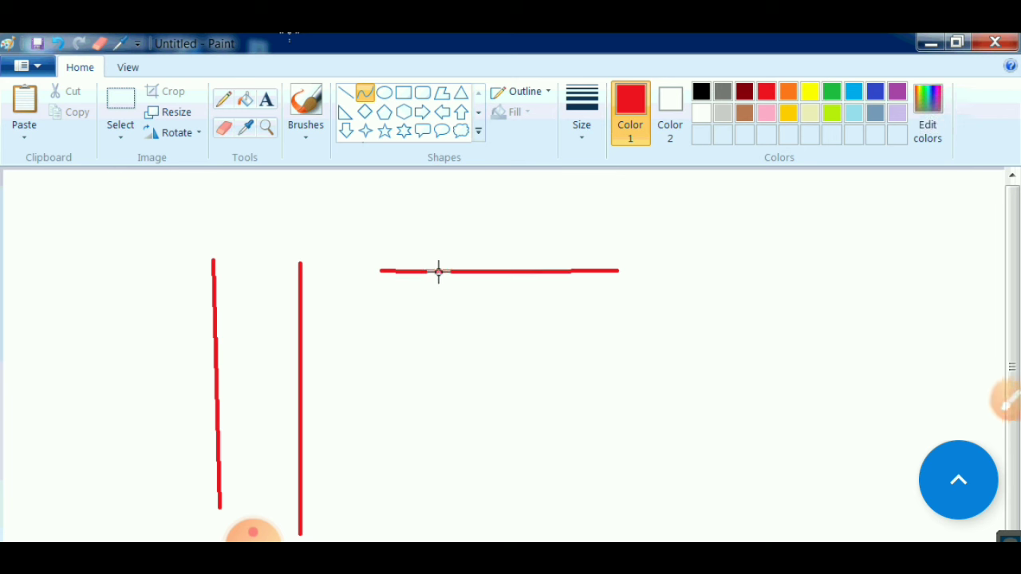
drag(437, 271, 449, 311)
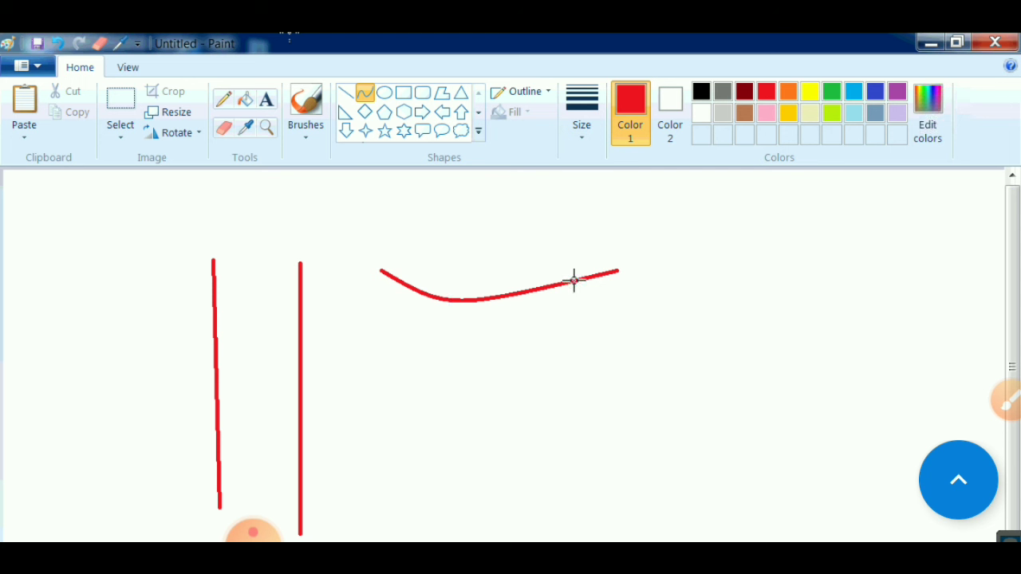
mouse_move(573, 280)
mouse_down()
mouse_move(576, 319)
mouse_move(553, 365)
mouse_move(553, 405)
mouse_up()
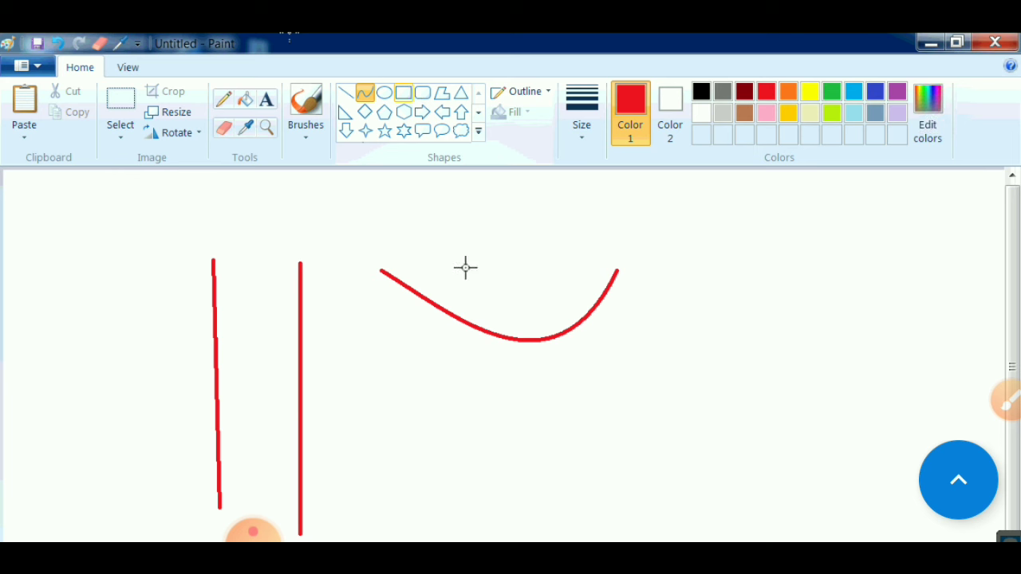
Draw a tall red oval over the curve and a wide red rectangle beside it.
click(384, 92)
drag(423, 201, 531, 391)
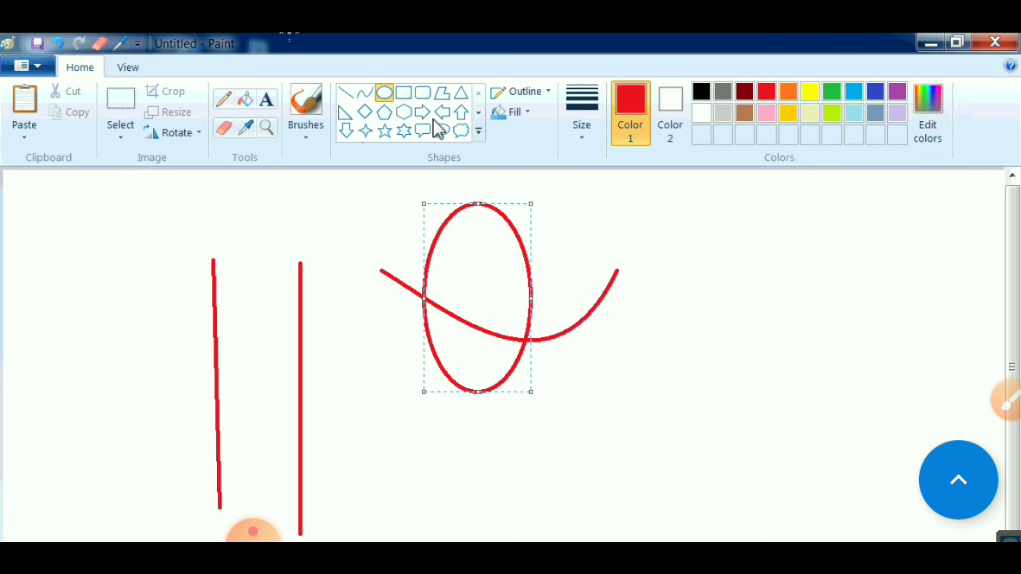
click(404, 92)
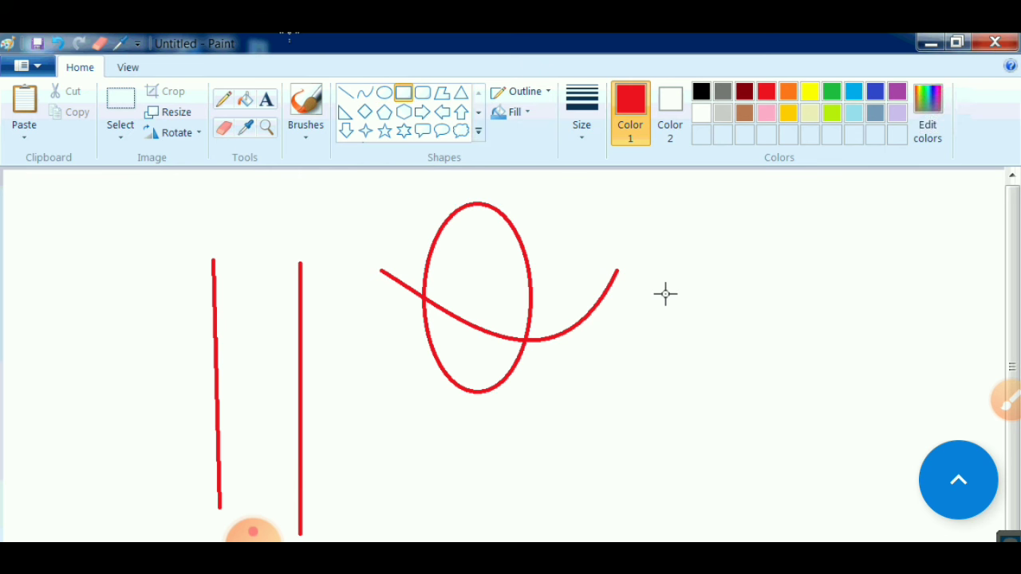
click(856, 377)
drag(647, 219, 899, 377)
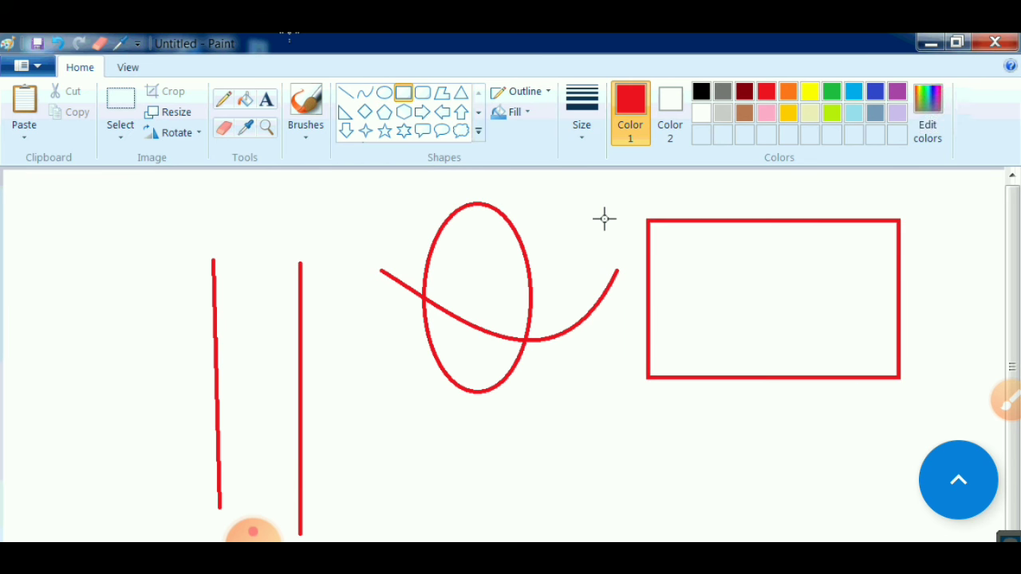
Draw a red outline with the Up arrow shape beside the vertical lines, and enlarge it until it overlaps the oval.
click(422, 93)
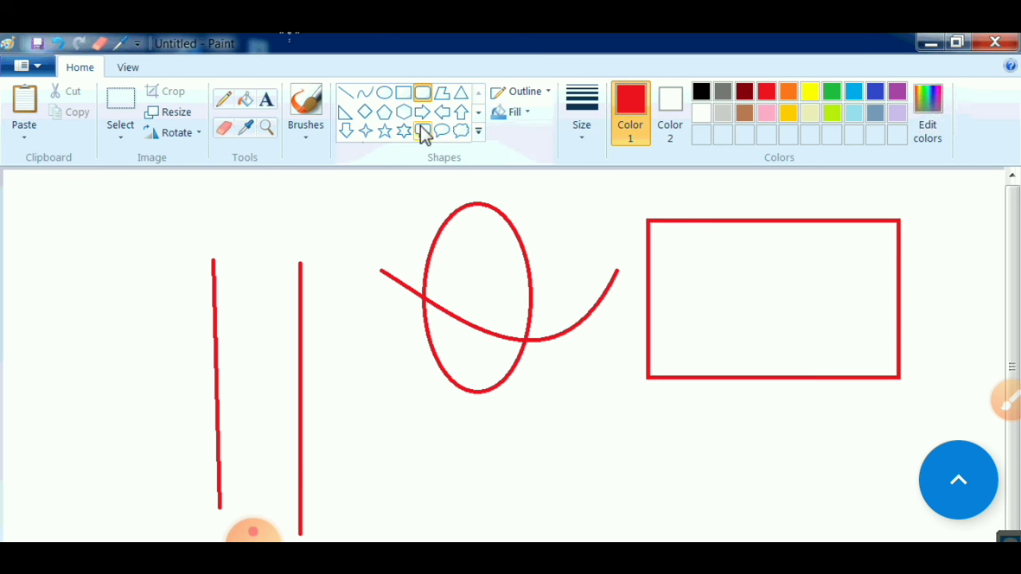
click(461, 112)
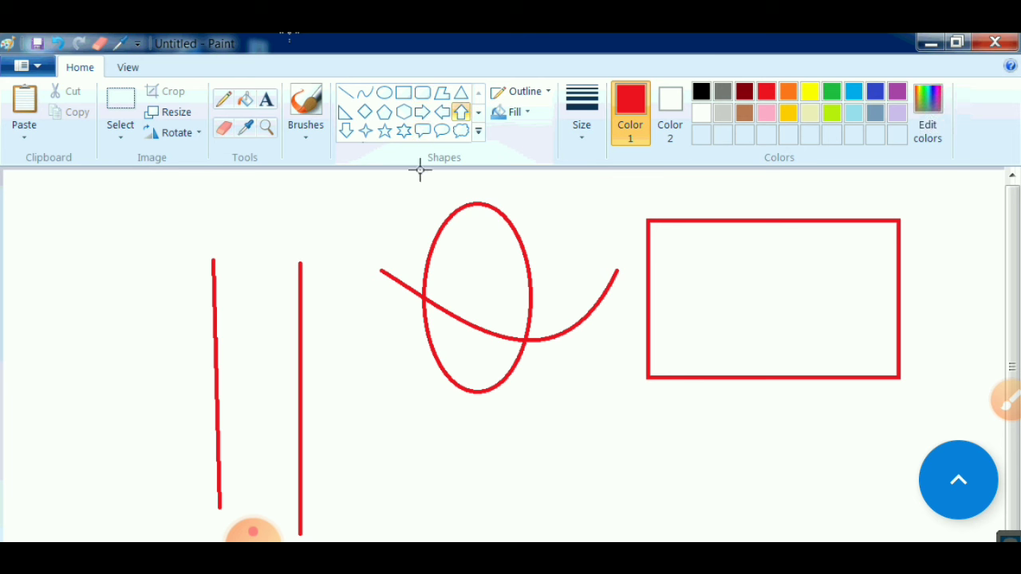
drag(359, 270, 381, 409)
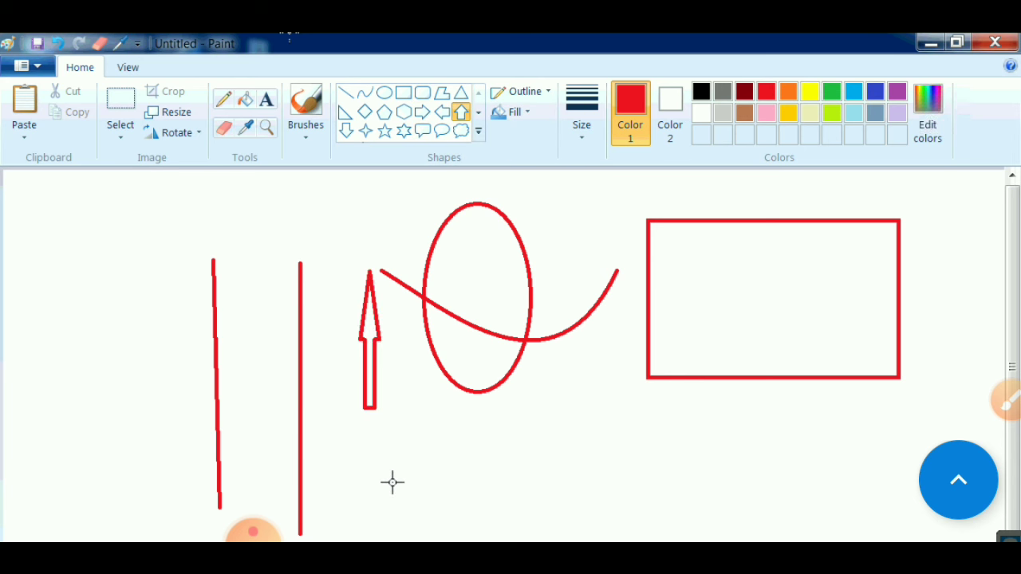
drag(393, 481, 470, 491)
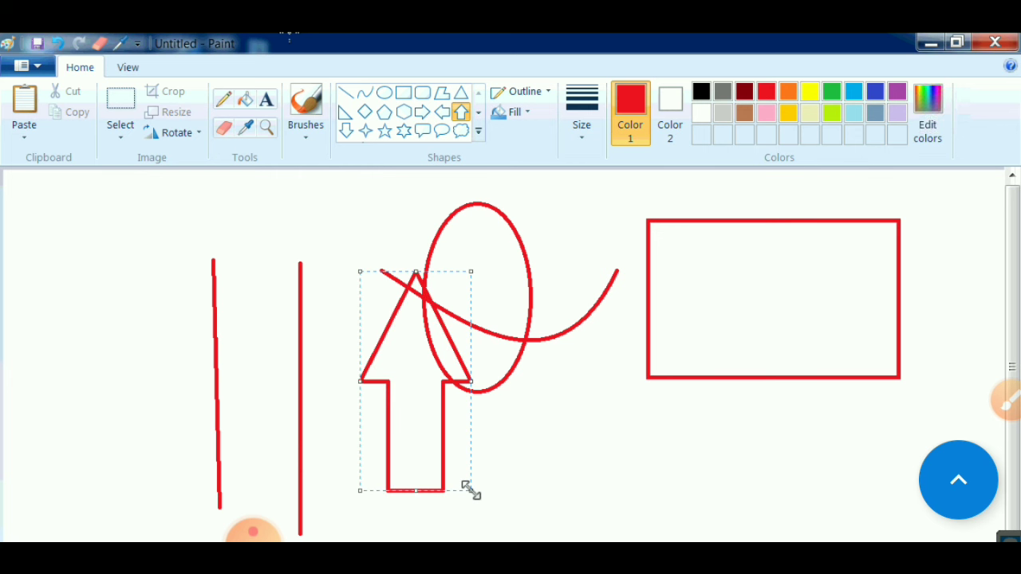
Fill the inside of the red rectangle with black.
click(243, 102)
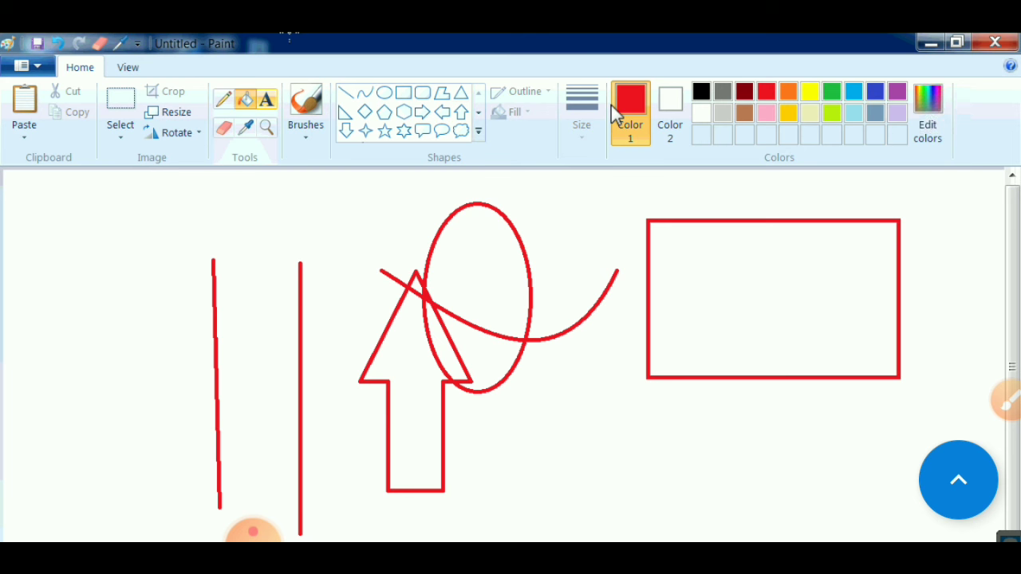
click(701, 92)
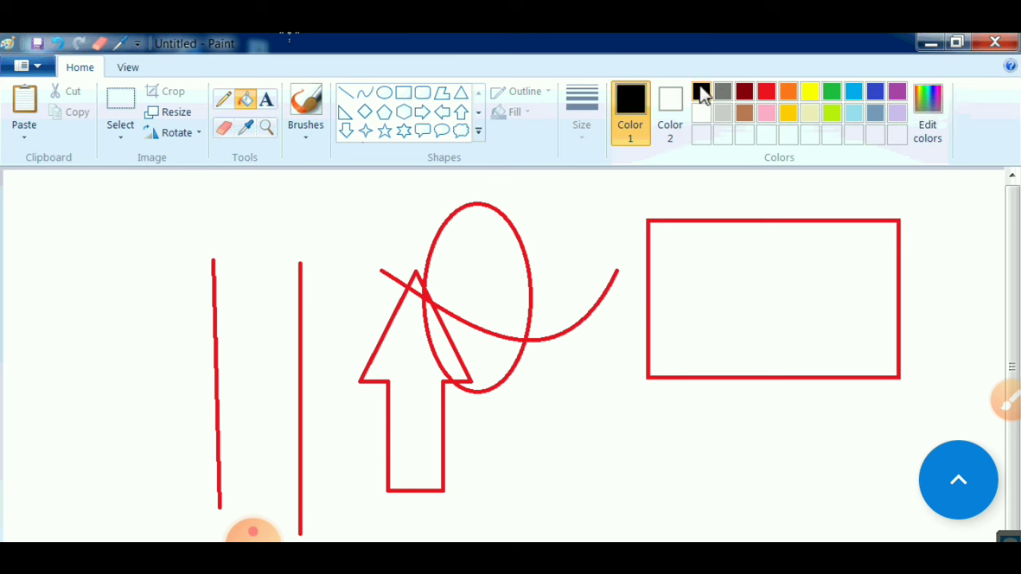
click(753, 311)
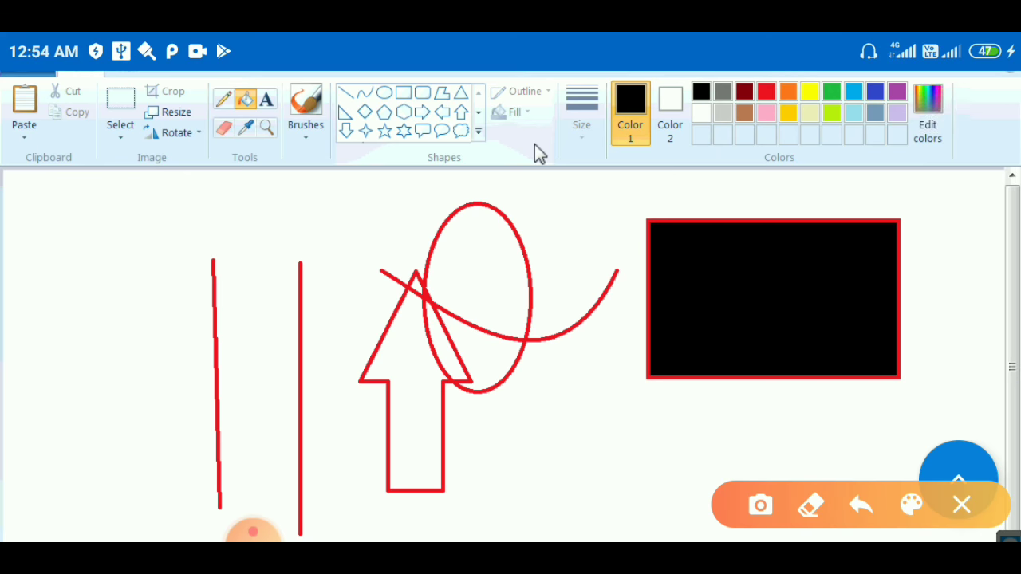
Point out the Shapes gallery, the Fill option and the Size command with annotation strokes, and clear the annotations.
mouse_move(357, 170)
mouse_down()
mouse_move(380, 186)
mouse_move(480, 165)
mouse_move(498, 134)
mouse_up()
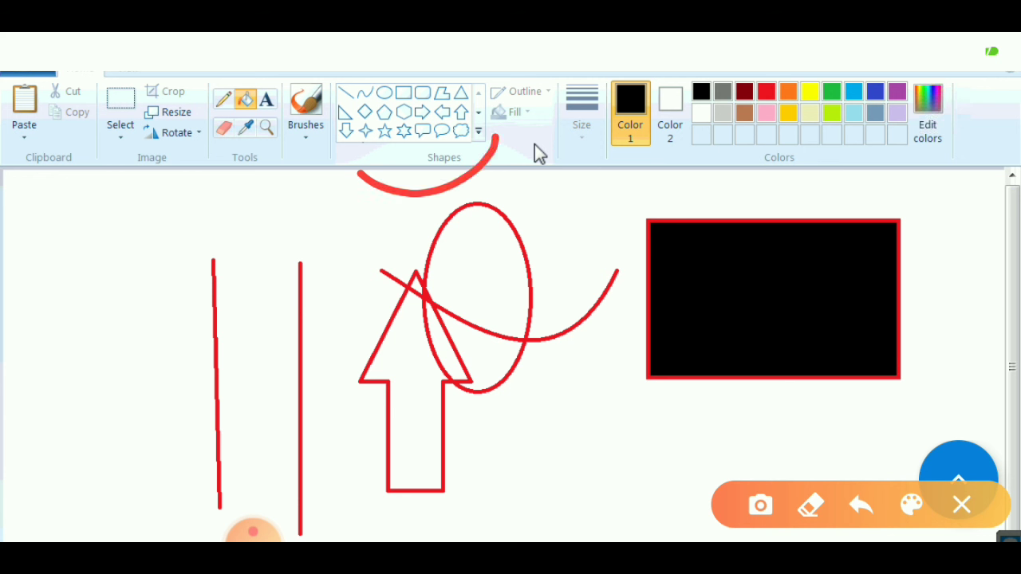
mouse_move(557, 224)
mouse_down()
mouse_move(582, 137)
mouse_move(550, 150)
mouse_move(609, 192)
mouse_up()
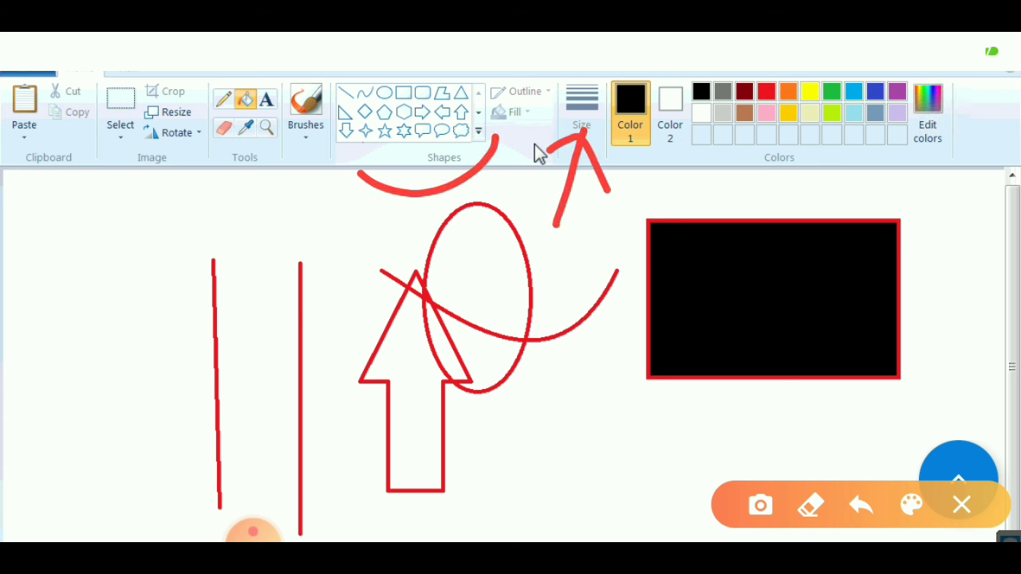
drag(507, 195, 521, 133)
click(566, 97)
drag(567, 96, 568, 88)
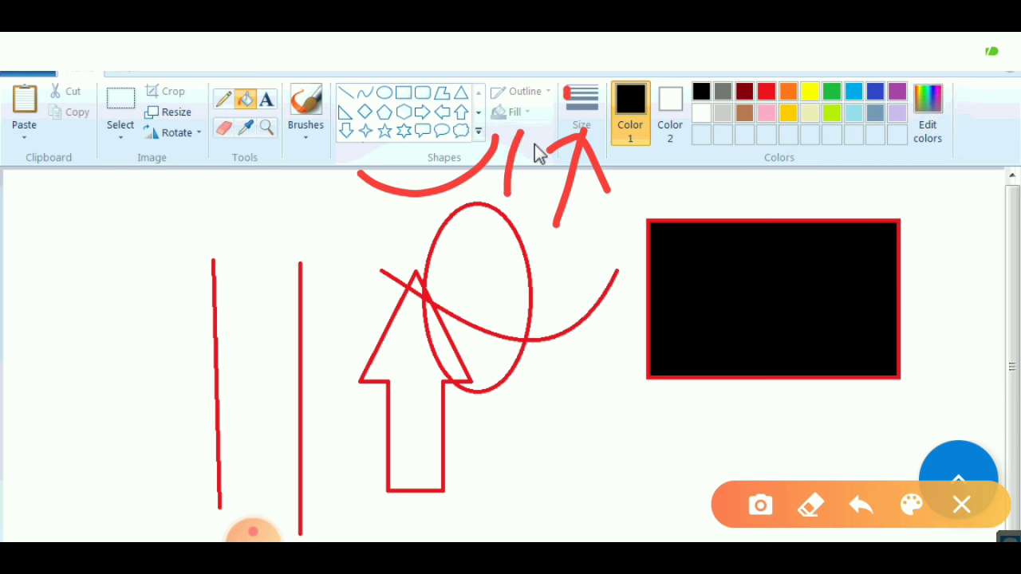
click(961, 505)
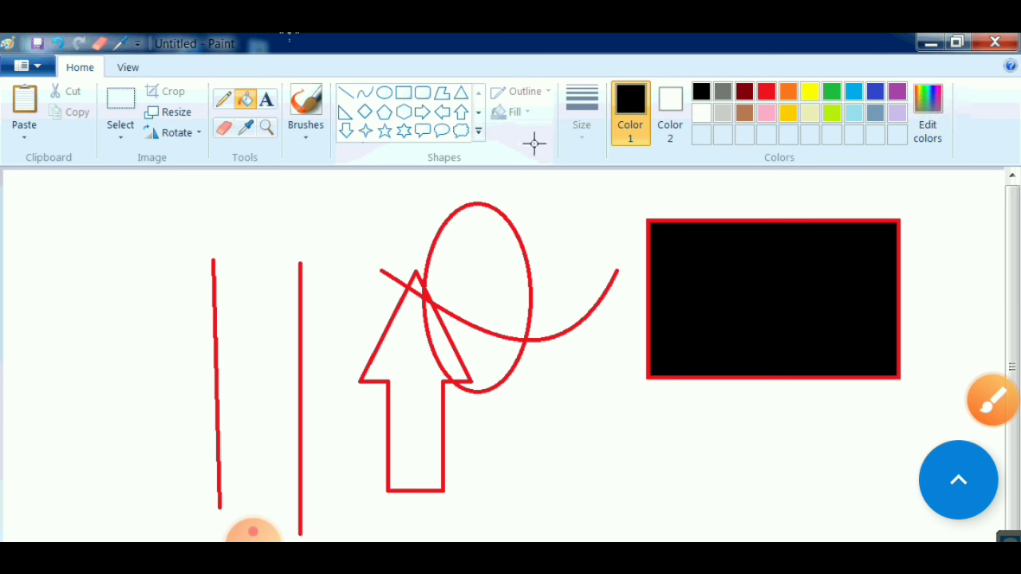
Erase everything on the canvas, and draw a large black circle with the Oval shape near the middle.
key(ctrl+a)
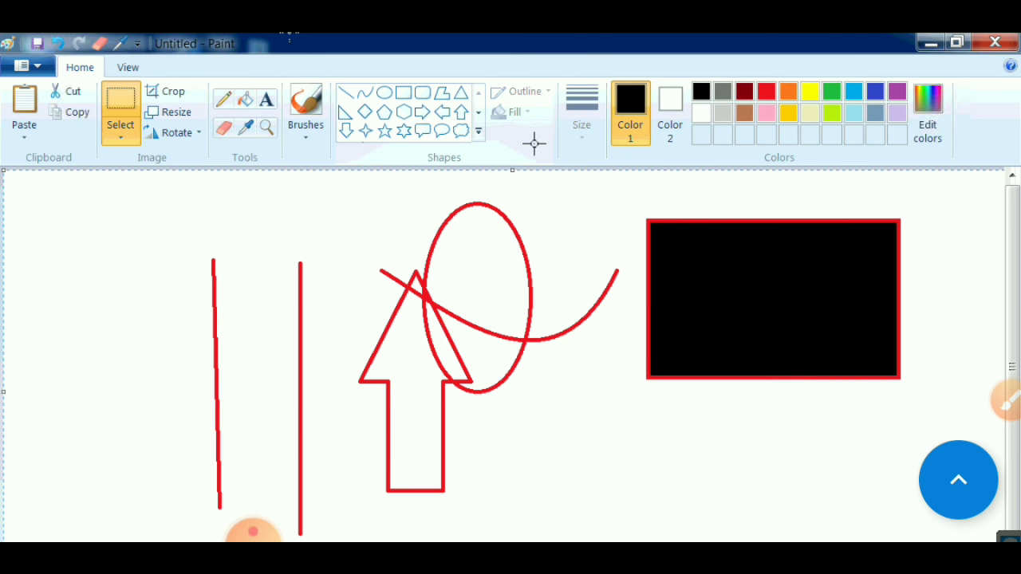
key(Delete)
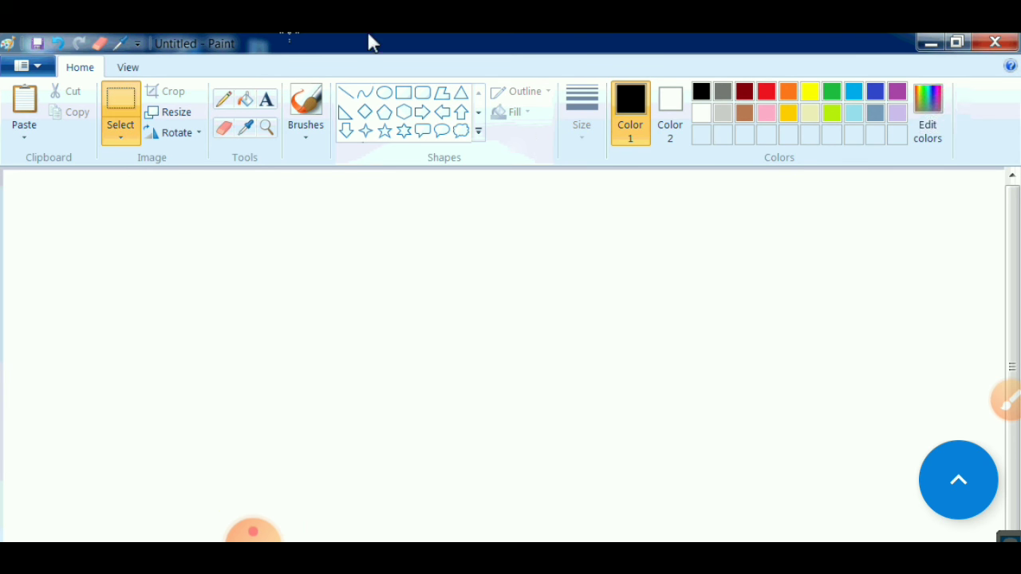
click(385, 94)
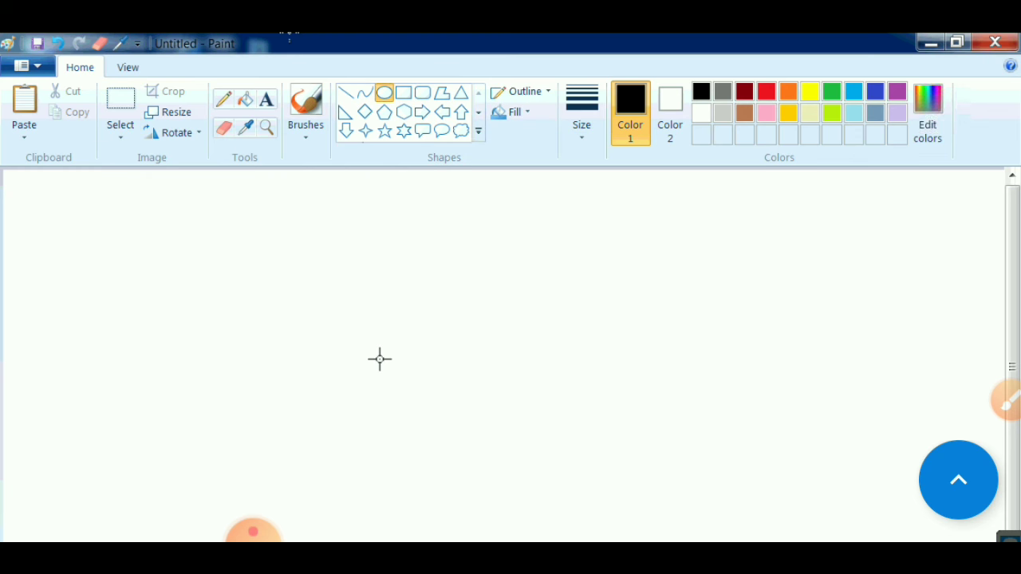
drag(328, 234, 404, 380)
drag(491, 406, 491, 407)
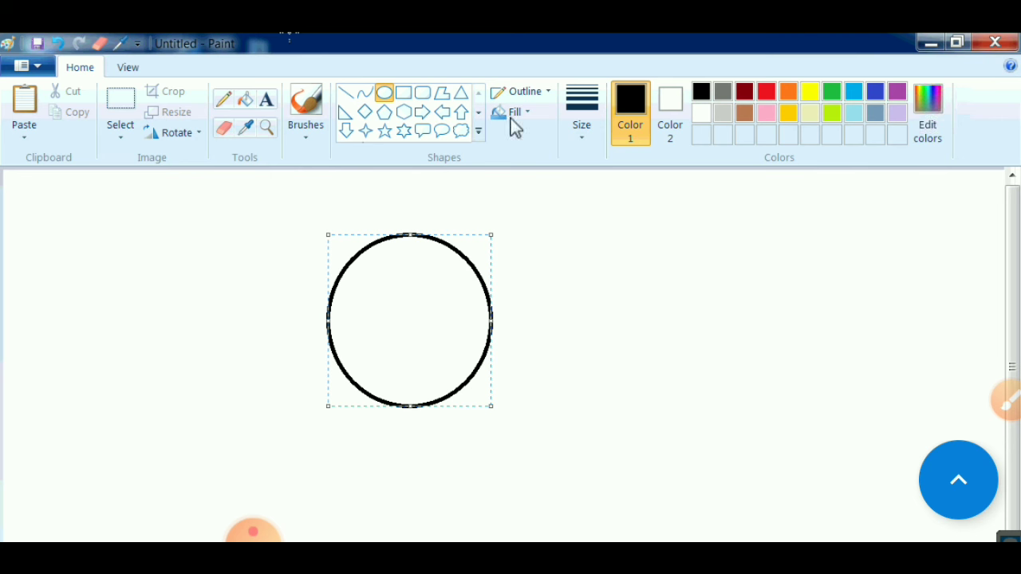
Change the circle's outline to Oil, and choose Solid color as the shape fill.
click(546, 92)
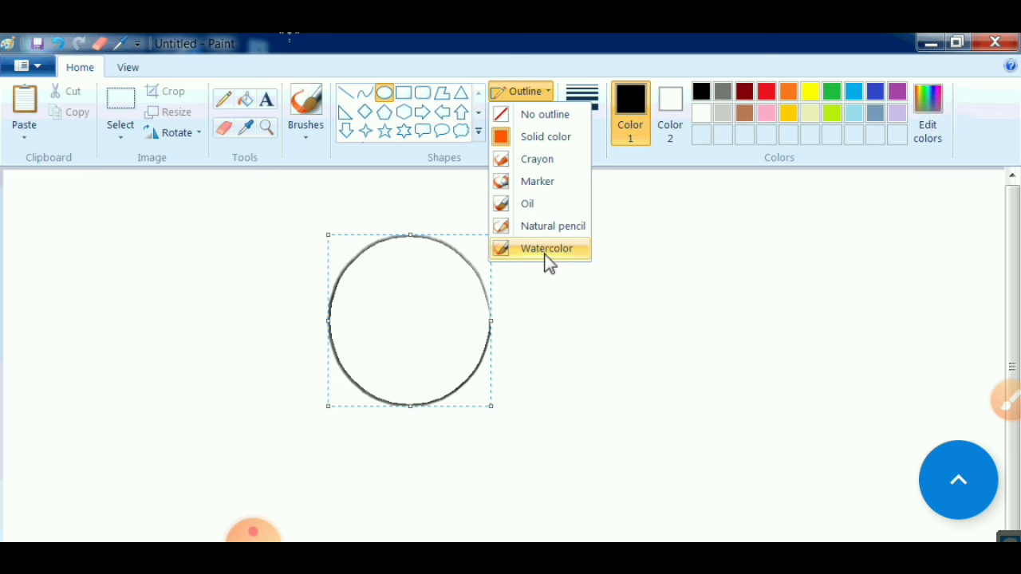
click(526, 205)
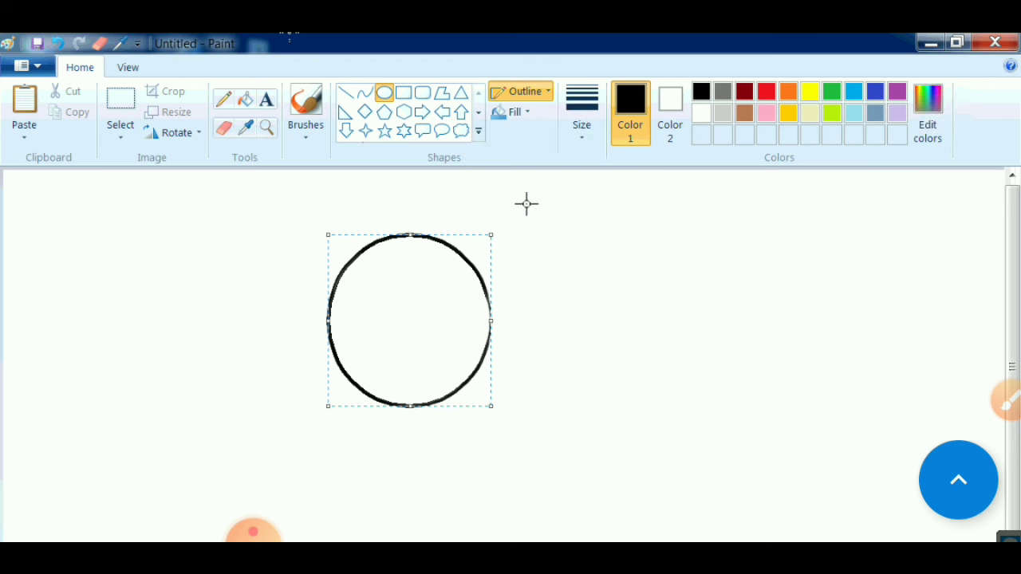
click(528, 112)
click(528, 113)
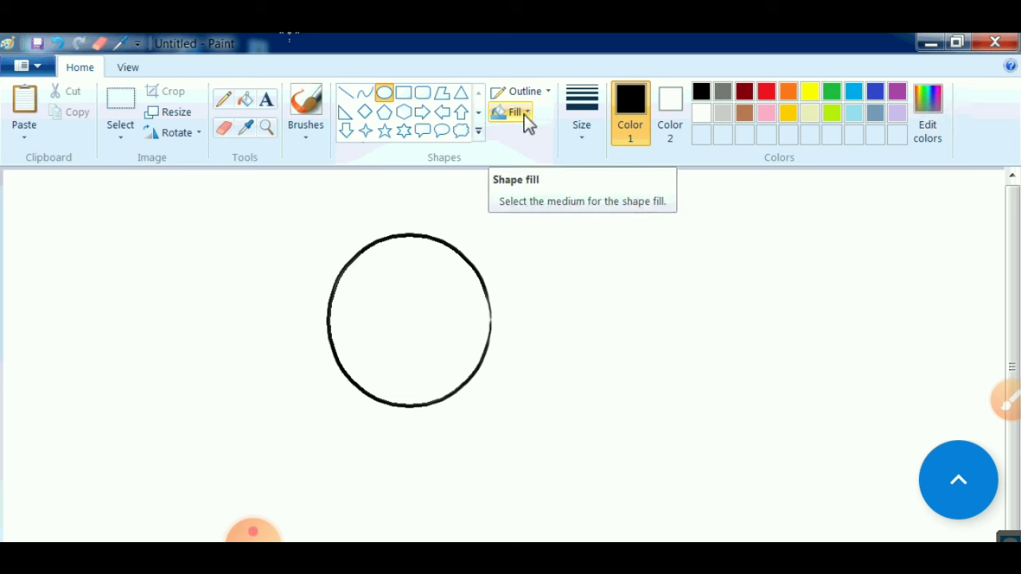
click(528, 119)
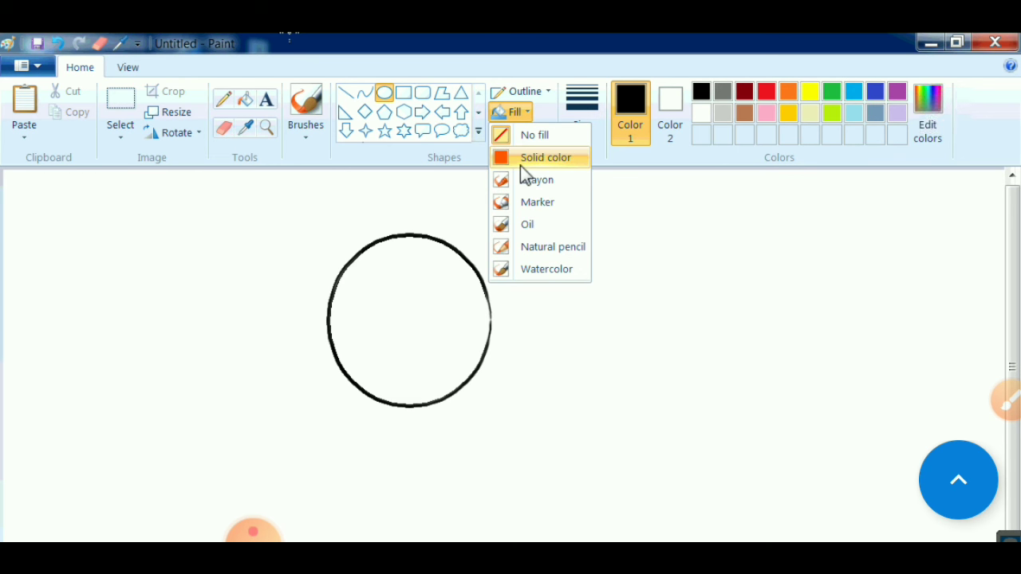
click(520, 163)
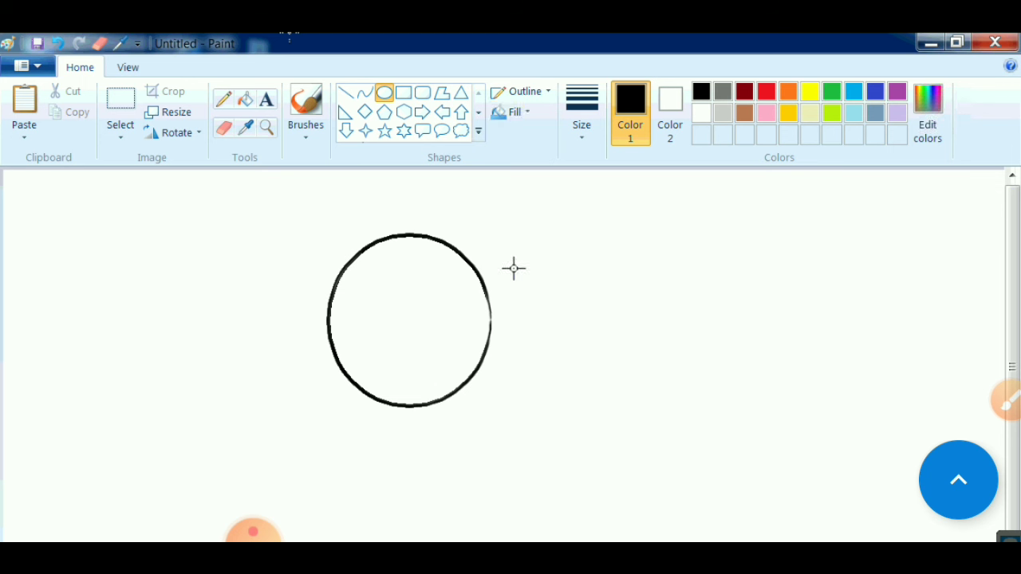
Point out the Colors palette with an annotation arrow and a circle, and clear the annotations.
click(1006, 400)
mouse_move(602, 407)
mouse_down()
mouse_move(656, 300)
mouse_move(747, 183)
mouse_up()
mouse_move(642, 244)
mouse_down()
mouse_move(747, 182)
mouse_move(781, 254)
mouse_up()
mouse_move(843, 89)
mouse_down()
mouse_move(807, 77)
mouse_move(699, 80)
mouse_move(638, 127)
mouse_move(663, 213)
mouse_move(806, 246)
mouse_move(990, 168)
mouse_move(839, 82)
mouse_move(737, 112)
mouse_up()
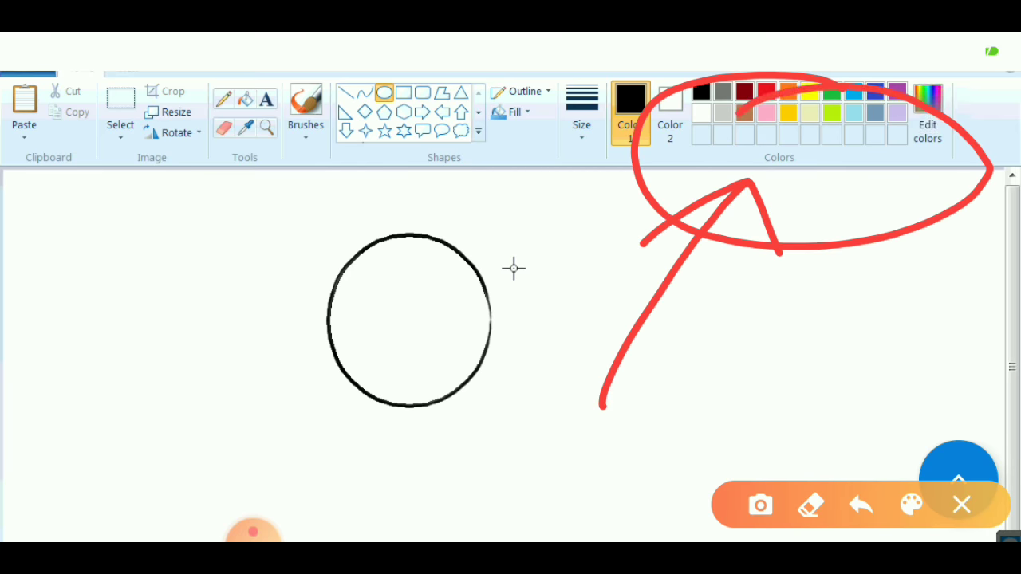
click(961, 505)
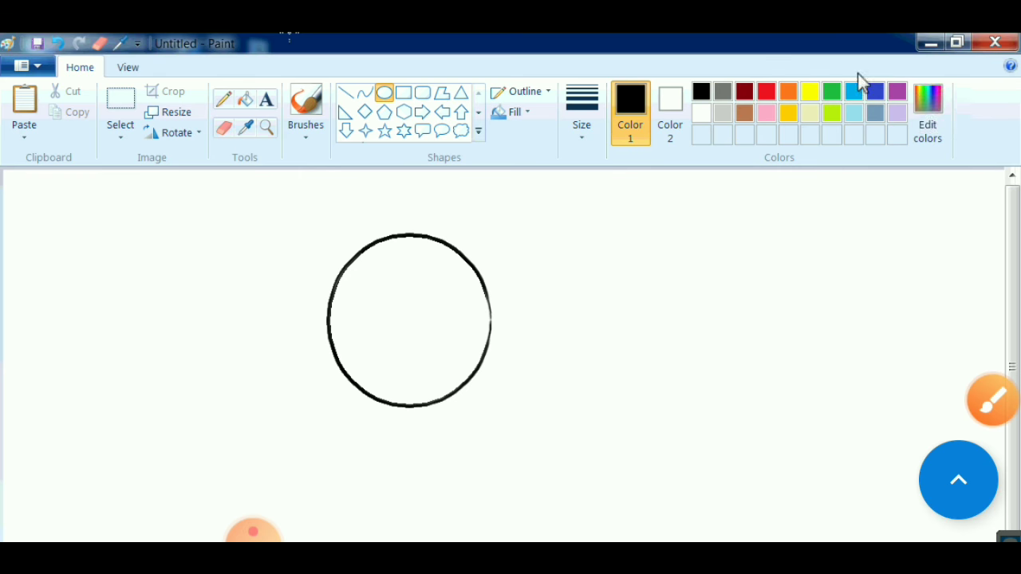
Mark the Edit colors command with an annotation arrow.
click(993, 399)
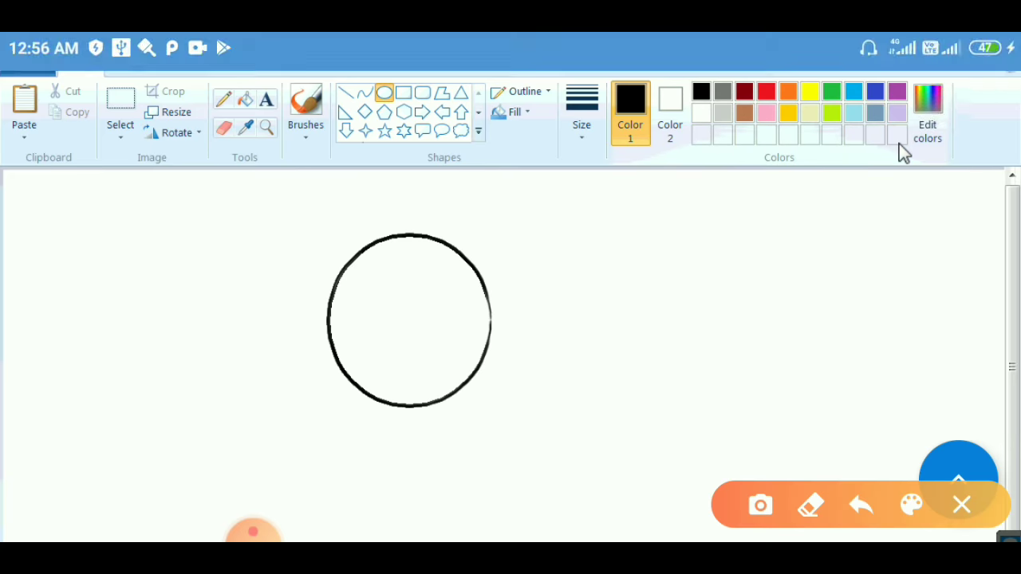
mouse_move(891, 289)
mouse_down()
mouse_move(928, 177)
mouse_move(874, 195)
mouse_move(931, 160)
mouse_up()
click(874, 195)
drag(874, 195, 931, 148)
drag(931, 148, 955, 214)
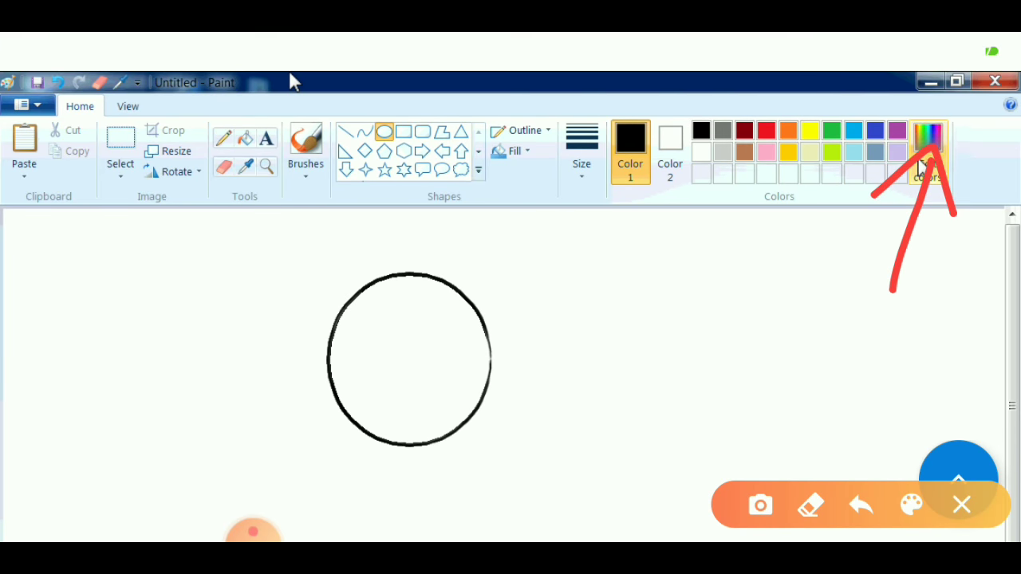
Add a custom color with hue 12, saturation 225 and luminosity 0 to the palette, and clear the annotation arrow.
click(922, 165)
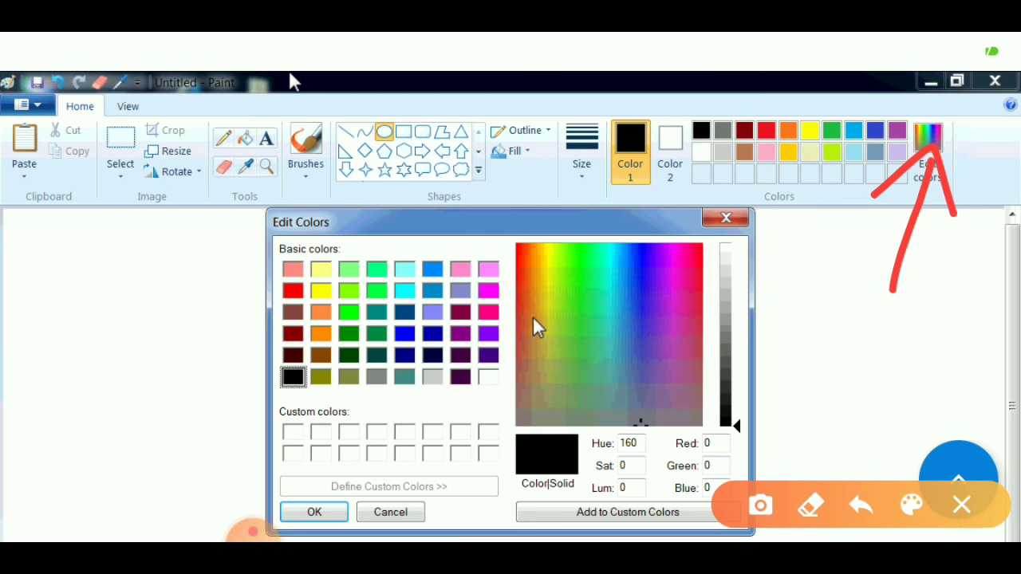
click(544, 273)
click(524, 263)
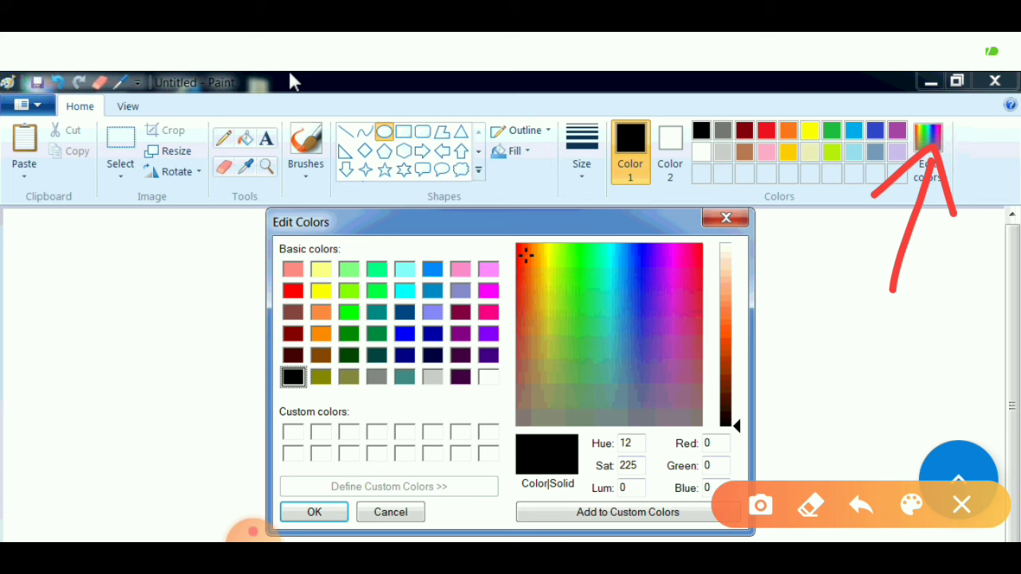
click(336, 512)
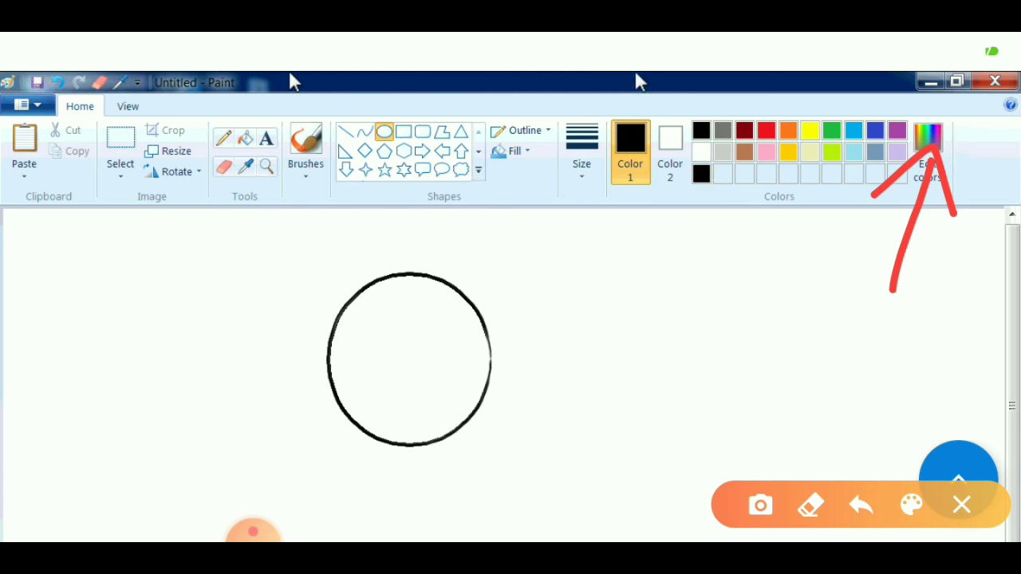
click(961, 505)
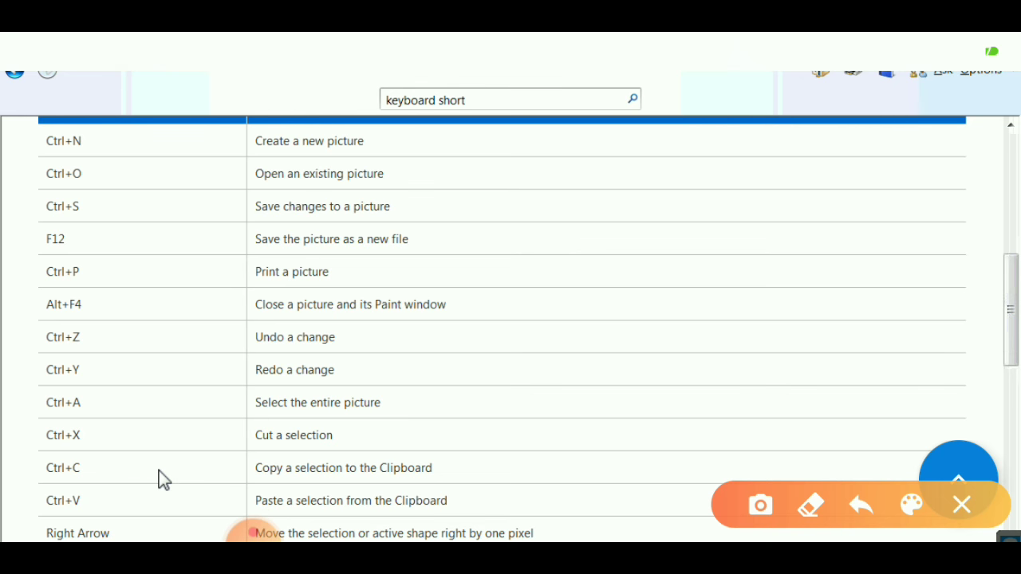
Mark the listed Paint shortcuts from creating a new picture to pasting a selection with annotation strokes, and clear them.
drag(121, 151, 185, 96)
drag(93, 192, 176, 132)
drag(129, 210, 179, 162)
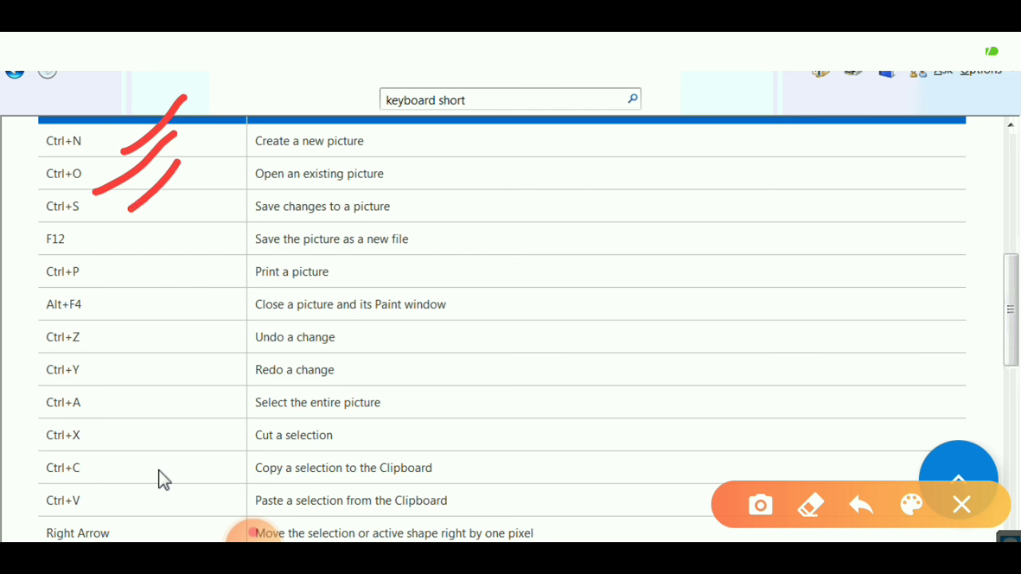
drag(109, 227, 169, 193)
drag(117, 278, 148, 247)
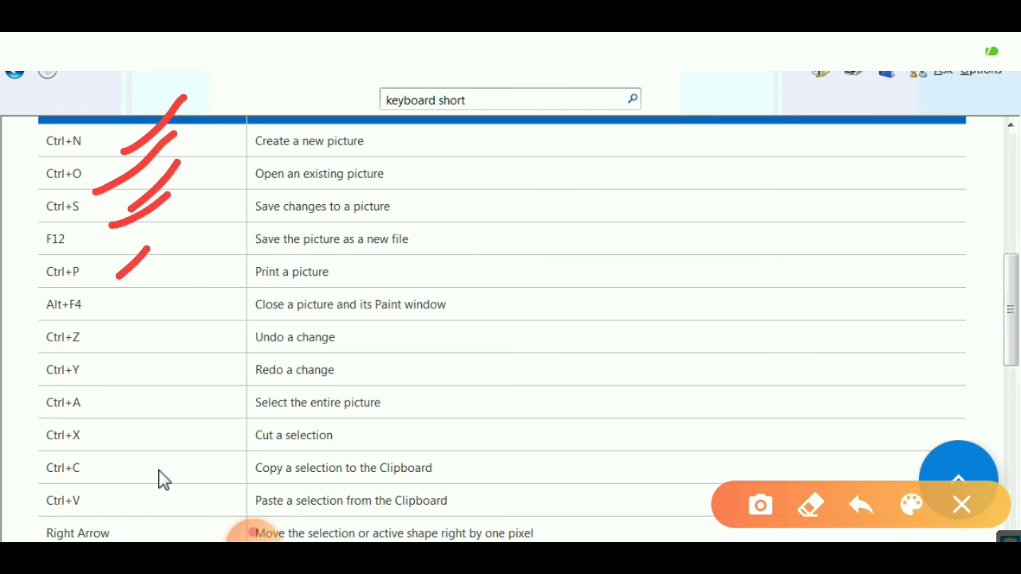
drag(104, 319, 150, 292)
drag(108, 347, 157, 308)
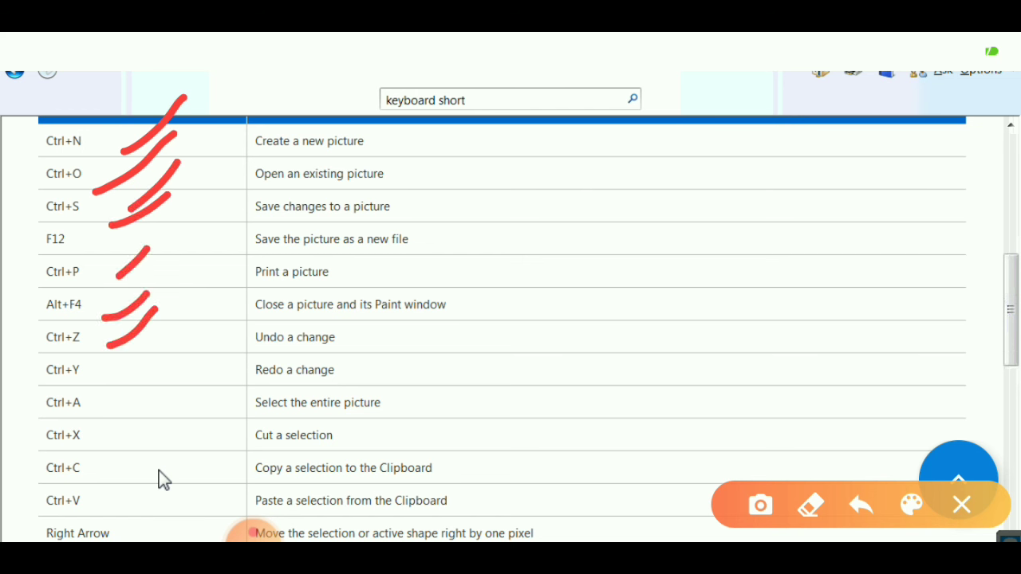
drag(121, 371, 182, 322)
drag(124, 395, 182, 344)
drag(119, 441, 164, 391)
drag(144, 457, 182, 405)
drag(128, 496, 129, 495)
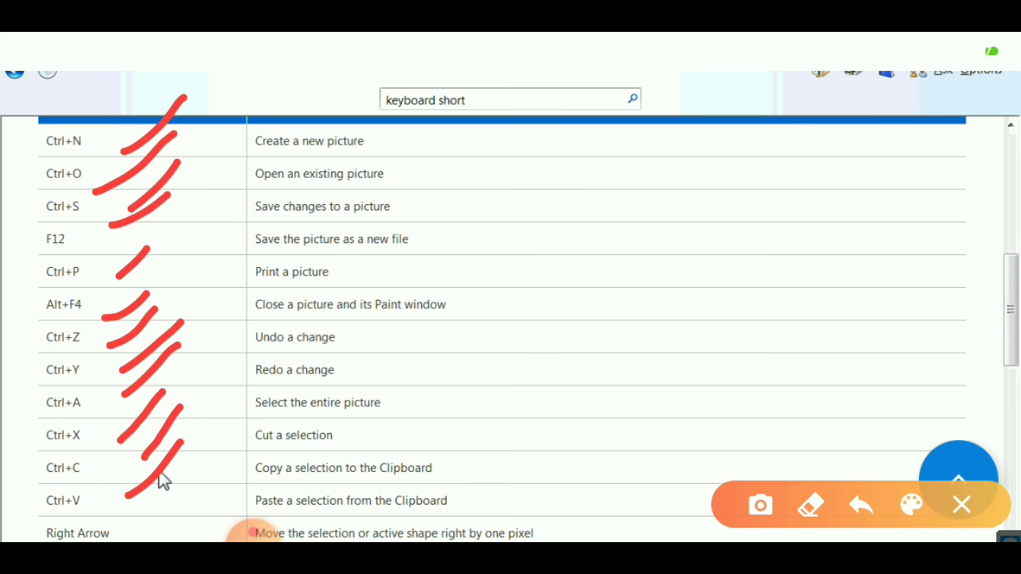
scroll(162, 481, down, 3)
click(962, 505)
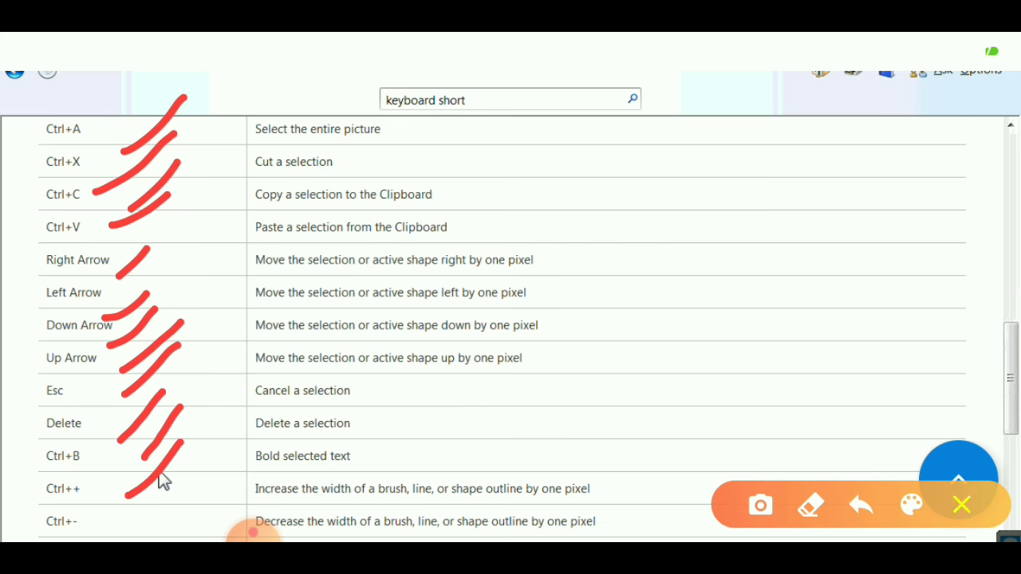
Mark the listed Paint shortcuts from moving a selection right to increasing the outline width with annotation strokes, and clear them.
click(992, 398)
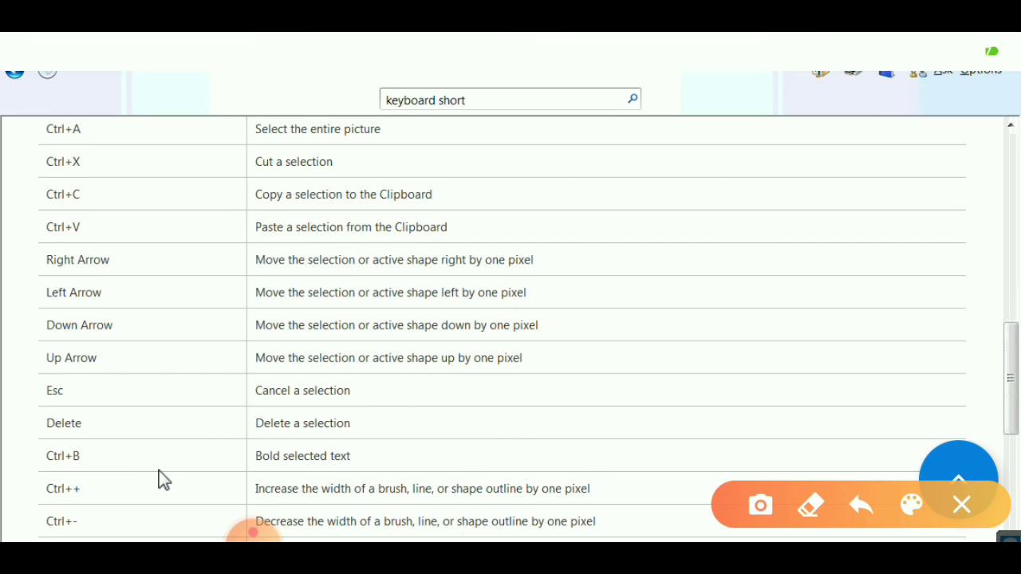
drag(135, 249, 212, 202)
mouse_move(118, 296)
mouse_down()
mouse_move(184, 264)
mouse_move(217, 232)
mouse_up()
drag(133, 335, 219, 258)
mouse_move(122, 367)
mouse_down()
mouse_move(198, 286)
mouse_move(145, 374)
mouse_move(165, 368)
mouse_move(215, 315)
mouse_up()
drag(136, 408, 215, 331)
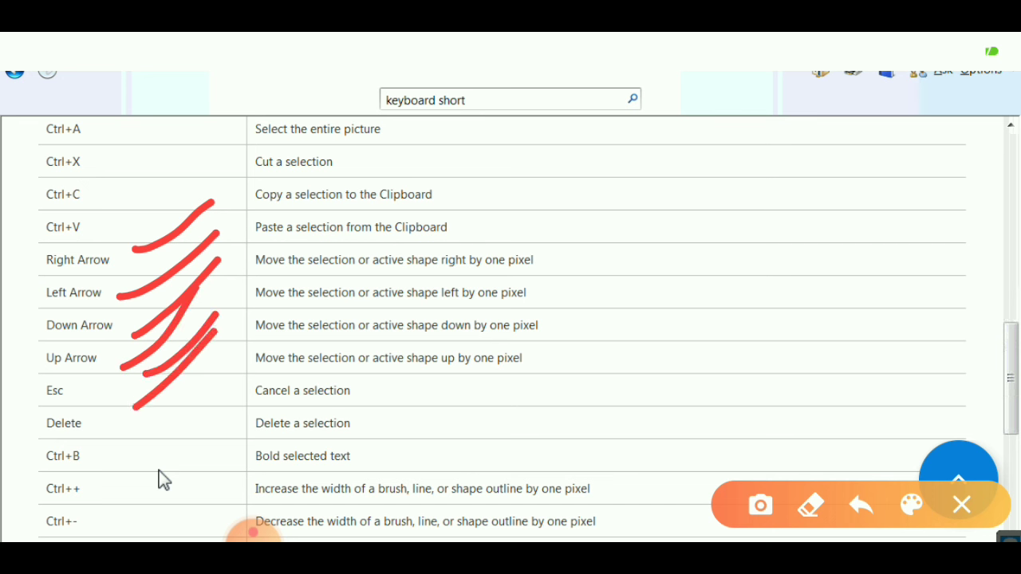
drag(116, 452, 184, 396)
drag(101, 490, 152, 449)
scroll(162, 478, down, 5)
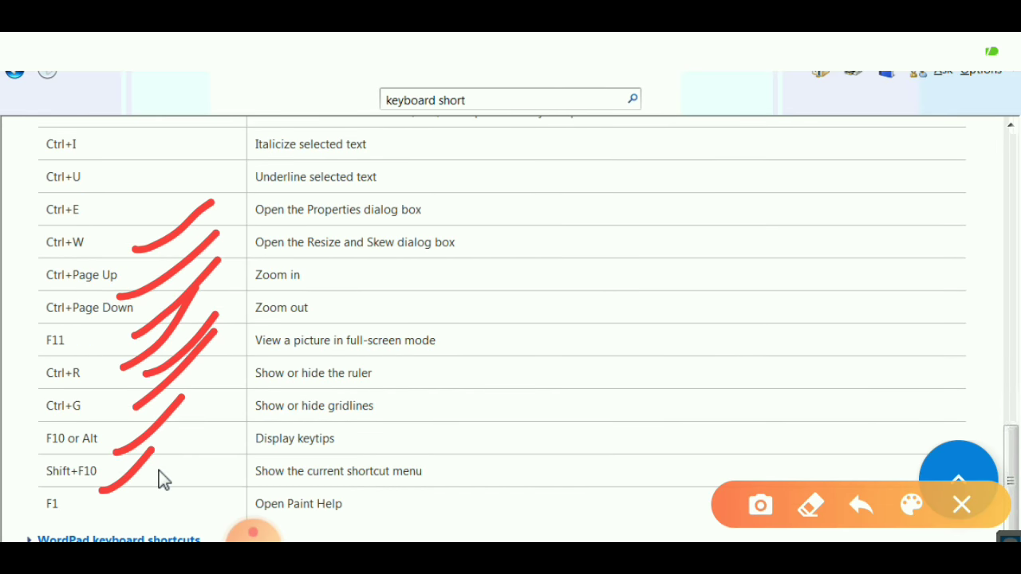
click(961, 504)
Mark the Paint shortcuts from italicizing selected text to showing or hiding gridlines with annotation strokes, and clear them.
click(991, 398)
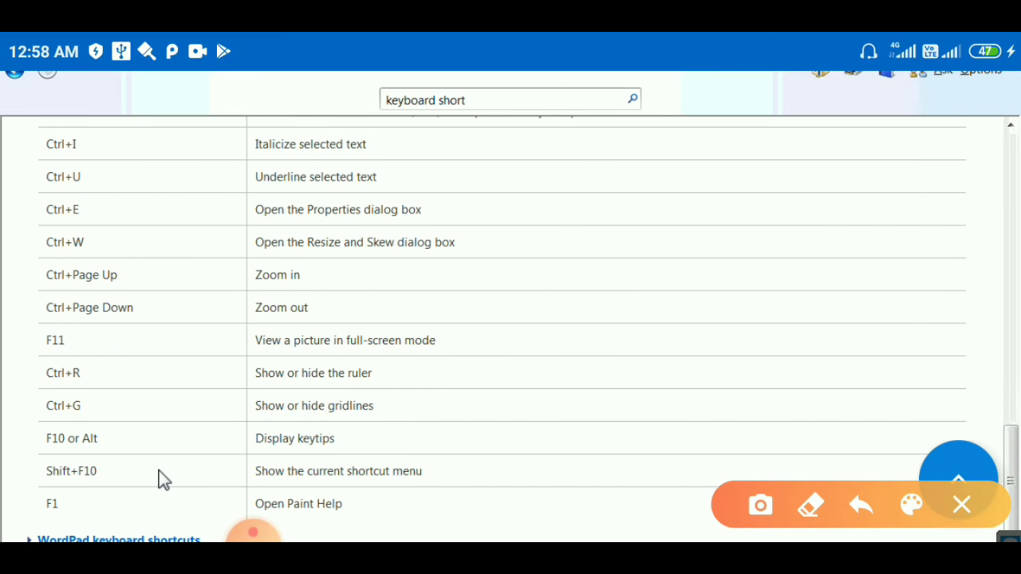
drag(120, 197, 181, 167)
drag(117, 161, 175, 122)
mouse_move(120, 203)
mouse_down()
mouse_move(144, 208)
mouse_move(188, 173)
mouse_up()
drag(132, 241, 210, 201)
drag(149, 270, 217, 239)
drag(164, 311, 242, 276)
click(113, 337)
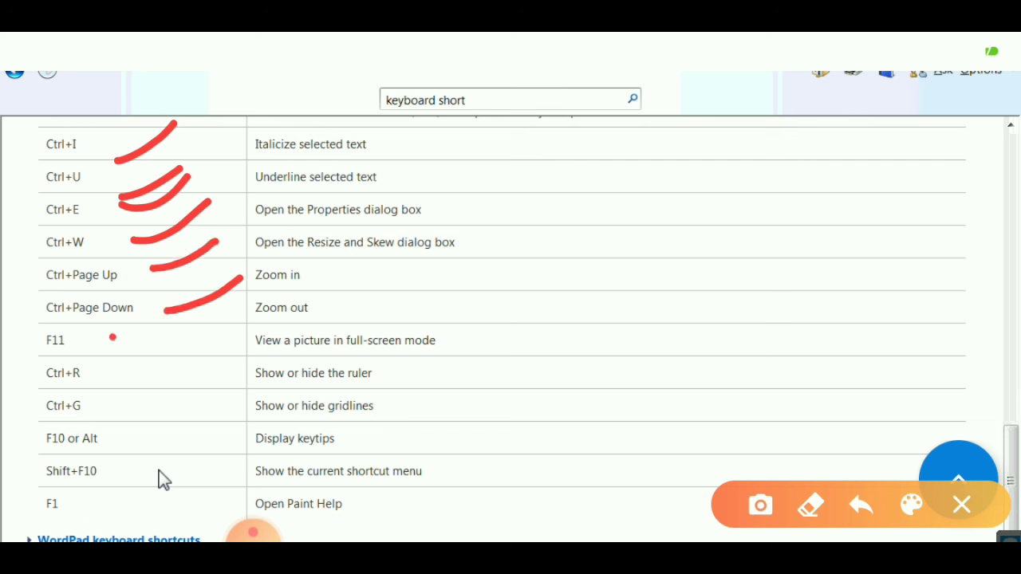
drag(113, 337, 197, 284)
drag(130, 374, 233, 315)
click(131, 406)
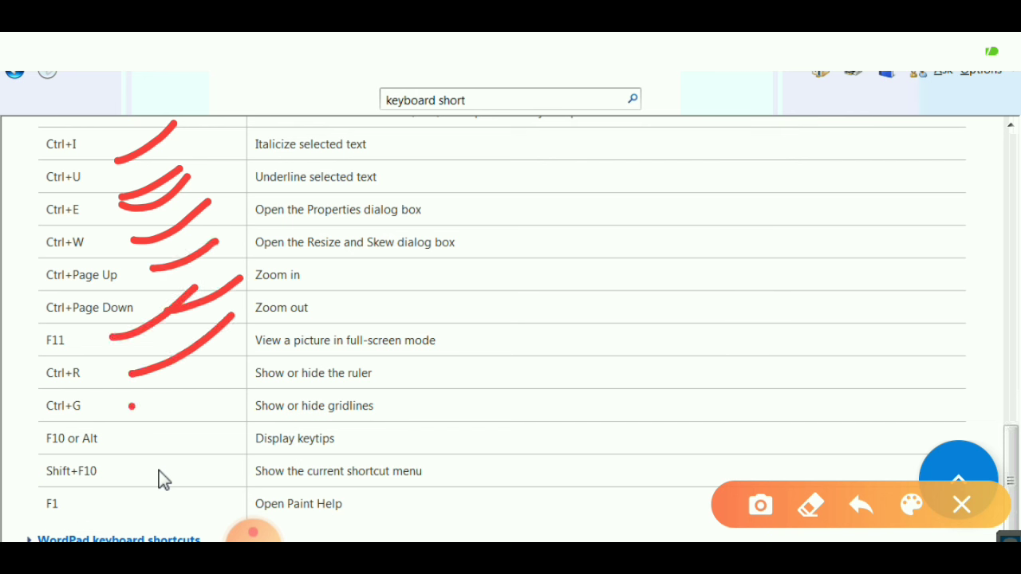
drag(131, 405, 227, 341)
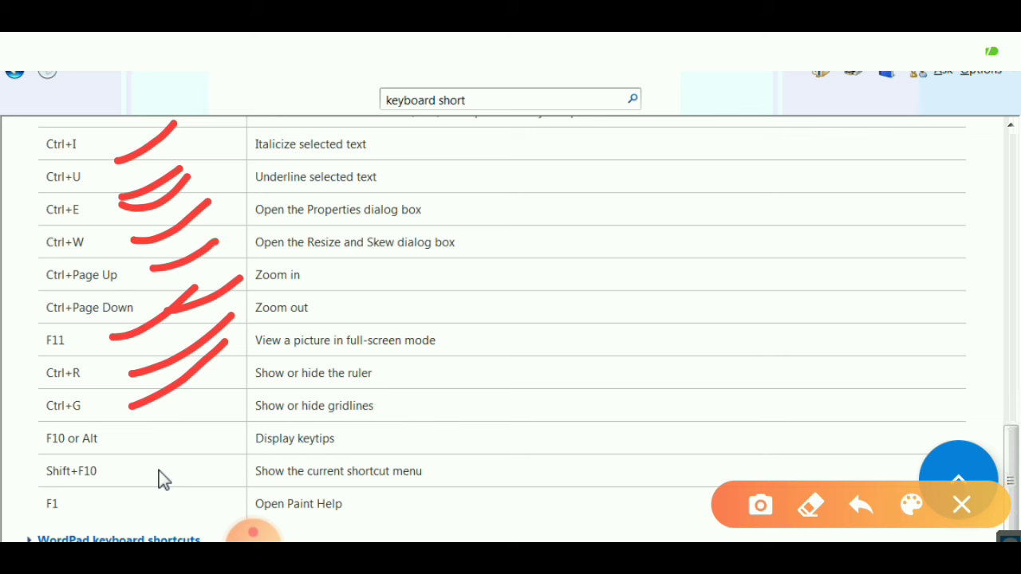
click(961, 505)
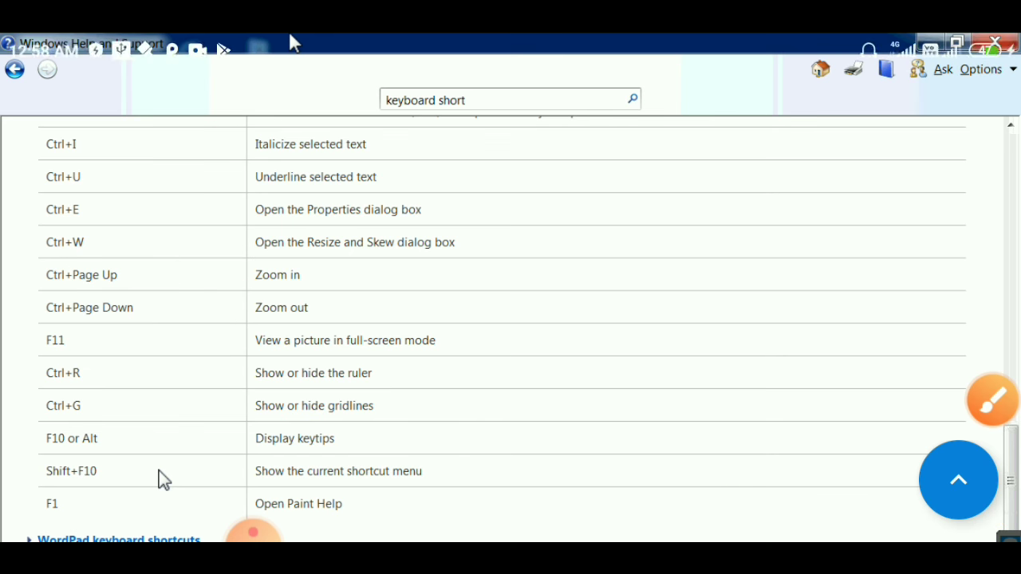
Review the list of Paint keyboard shortcuts once more, from creating a new picture to opening Paint Help.
scroll(159, 471, down, 1)
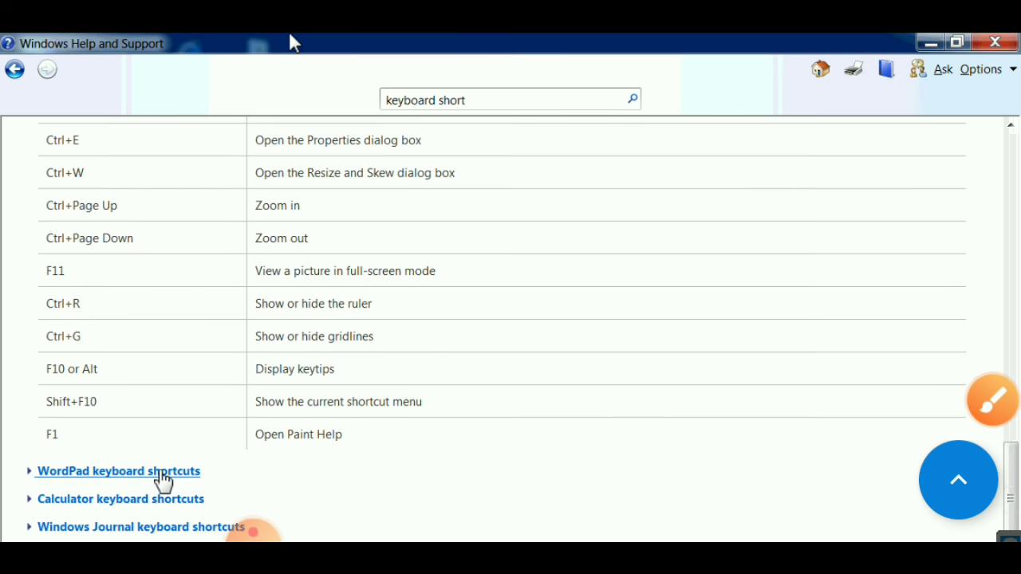
scroll(163, 478, up, 6)
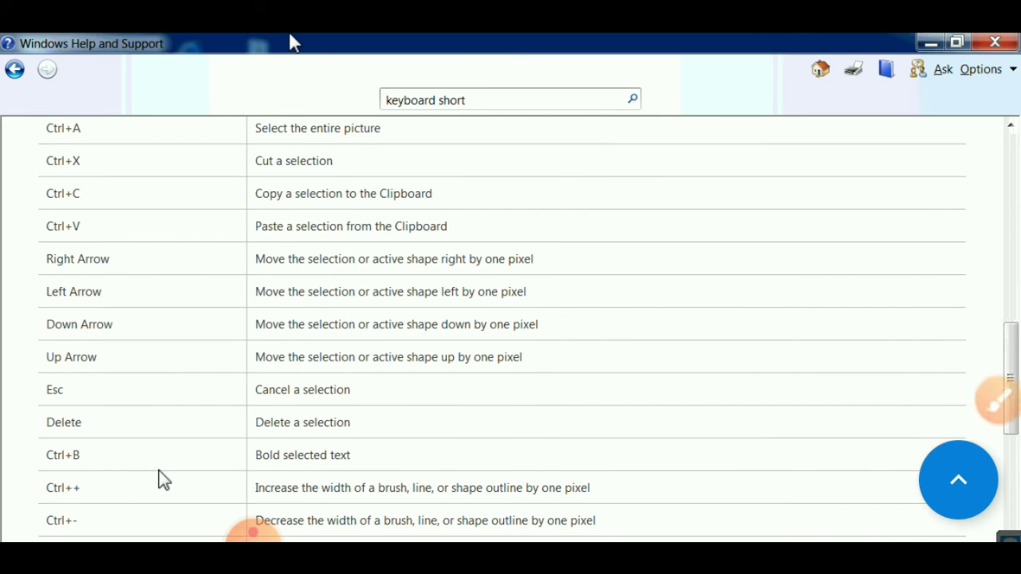
scroll(164, 478, up, 2)
scroll(163, 479, up, 1)
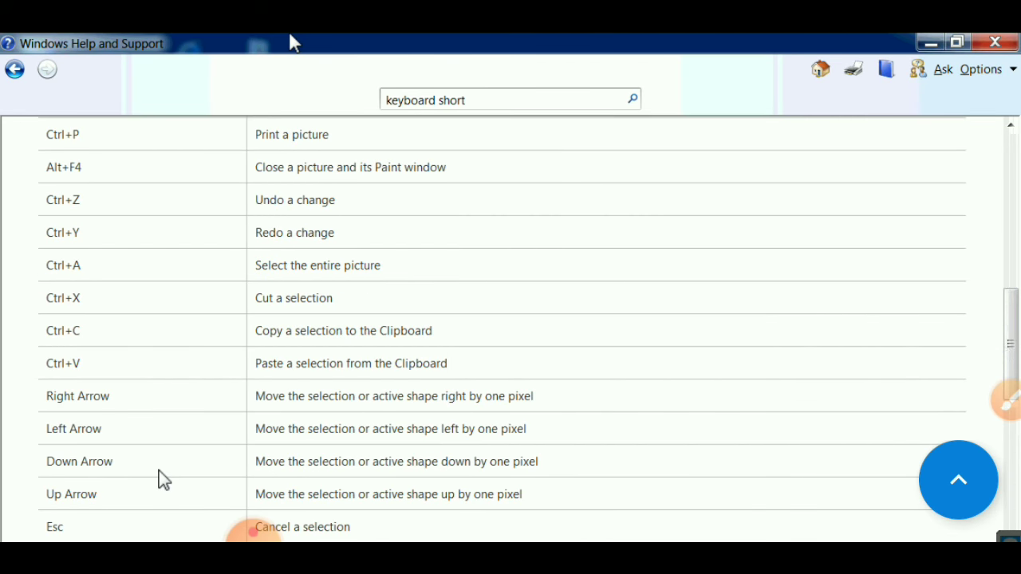
scroll(163, 479, up, 3)
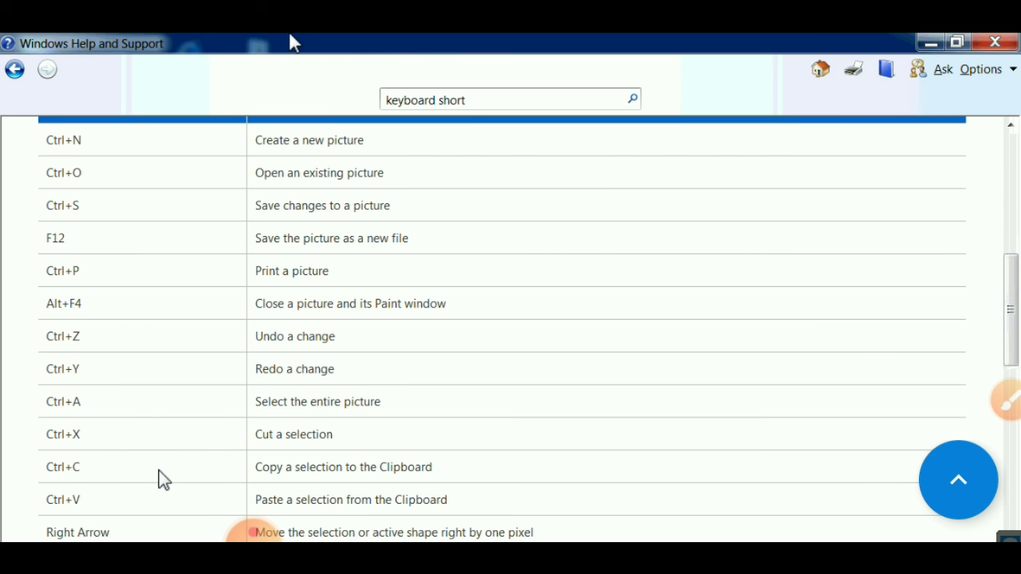
scroll(164, 478, down, 5)
scroll(163, 478, down, 5)
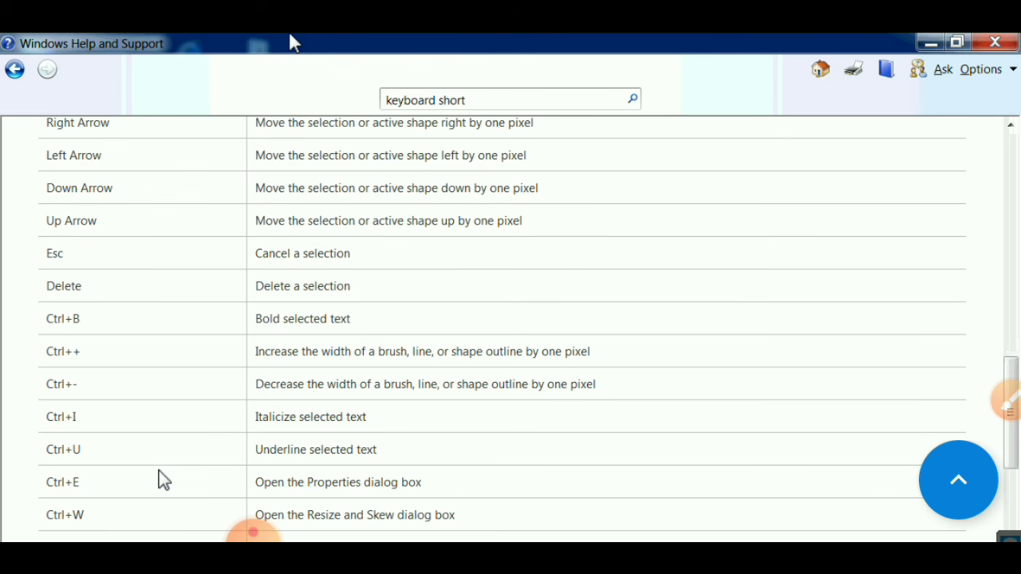